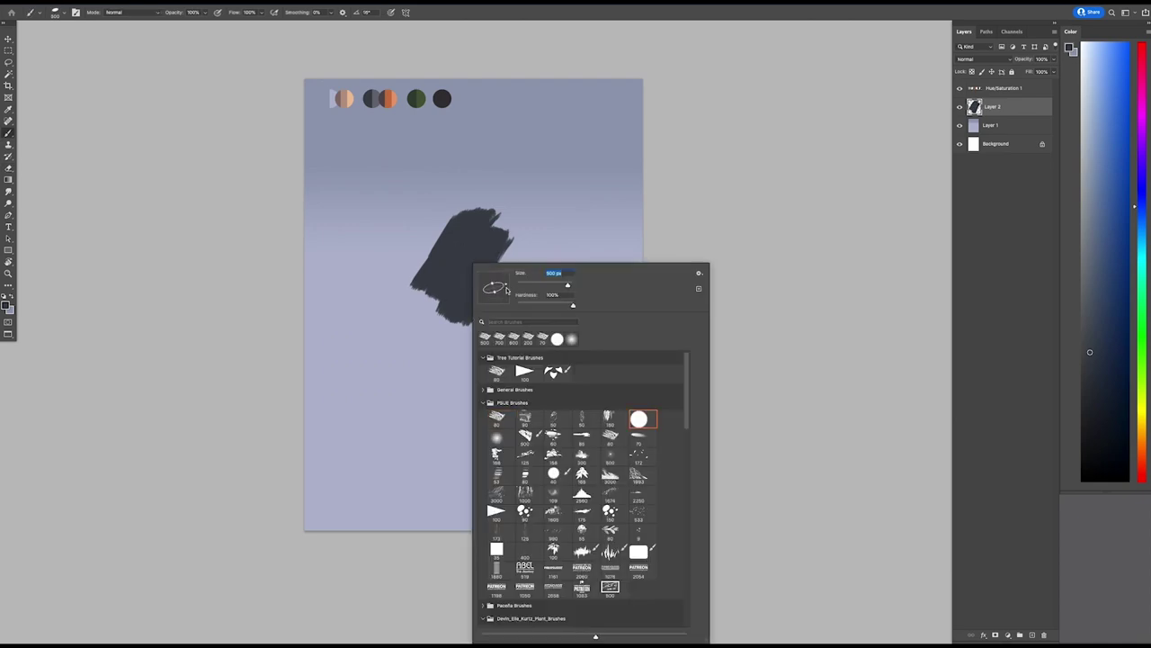
- Block in a dark slate mountain silhouette across the canvas width, alternating between the brush and eraser to shape its ridge
key(e)
mouse_move(379, 256)
mouse_down()
mouse_move(630, 405)
mouse_move(532, 265)
mouse_move(553, 265)
mouse_move(620, 324)
mouse_up()
right_click(553, 265)
key(b)
mouse_move(493, 212)
mouse_down()
mouse_move(555, 280)
mouse_move(543, 295)
mouse_move(562, 250)
mouse_move(617, 359)
mouse_up()
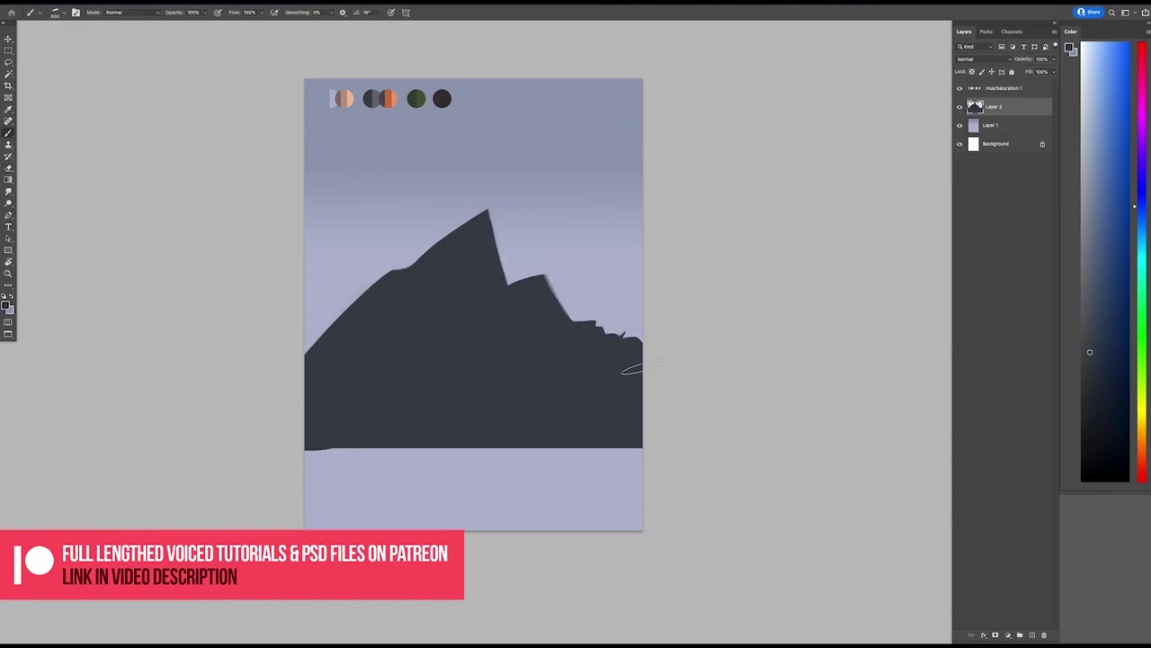
mouse_move(517, 279)
mouse_down()
mouse_move(501, 193)
mouse_move(313, 338)
mouse_move(625, 368)
mouse_up()
scroll(624, 367, down, 2)
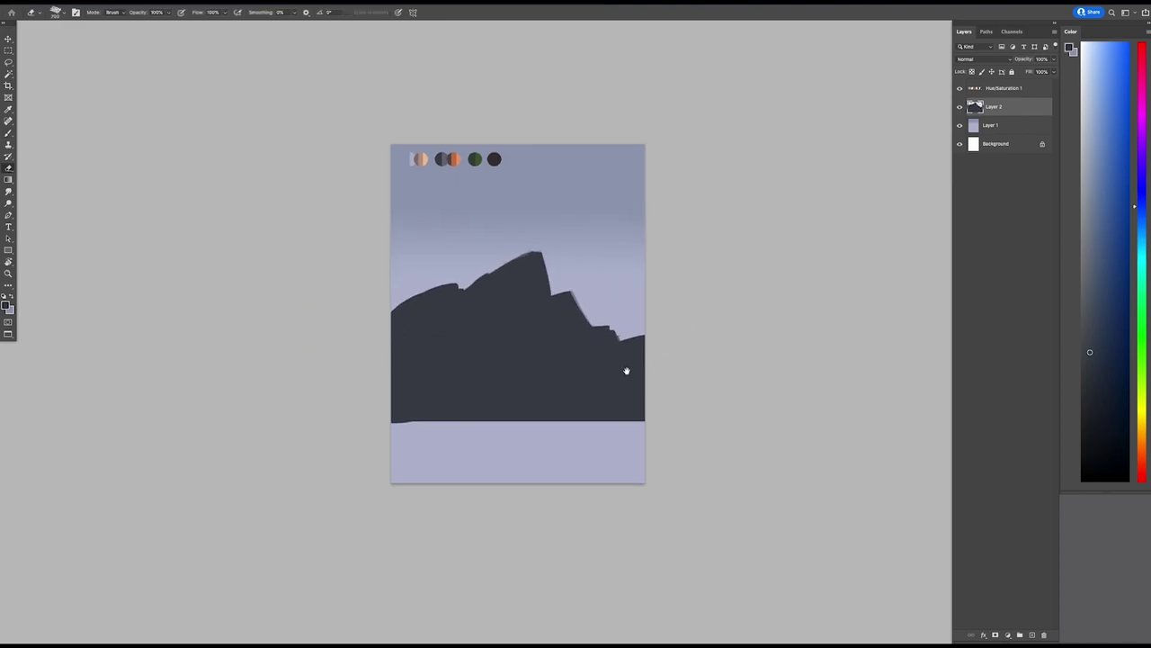
- Reshape the mountain with a long stepped ridge on the left and a steep cliff on the right using the brush and eraser
scroll(583, 215, up, 2)
drag(332, 423, 661, 400)
drag(514, 400, 597, 396)
key(e)
mouse_move(611, 292)
mouse_down()
mouse_move(626, 341)
mouse_move(614, 290)
mouse_move(596, 332)
mouse_up()
key(b)
key(e)
scroll(591, 287, up, 3)
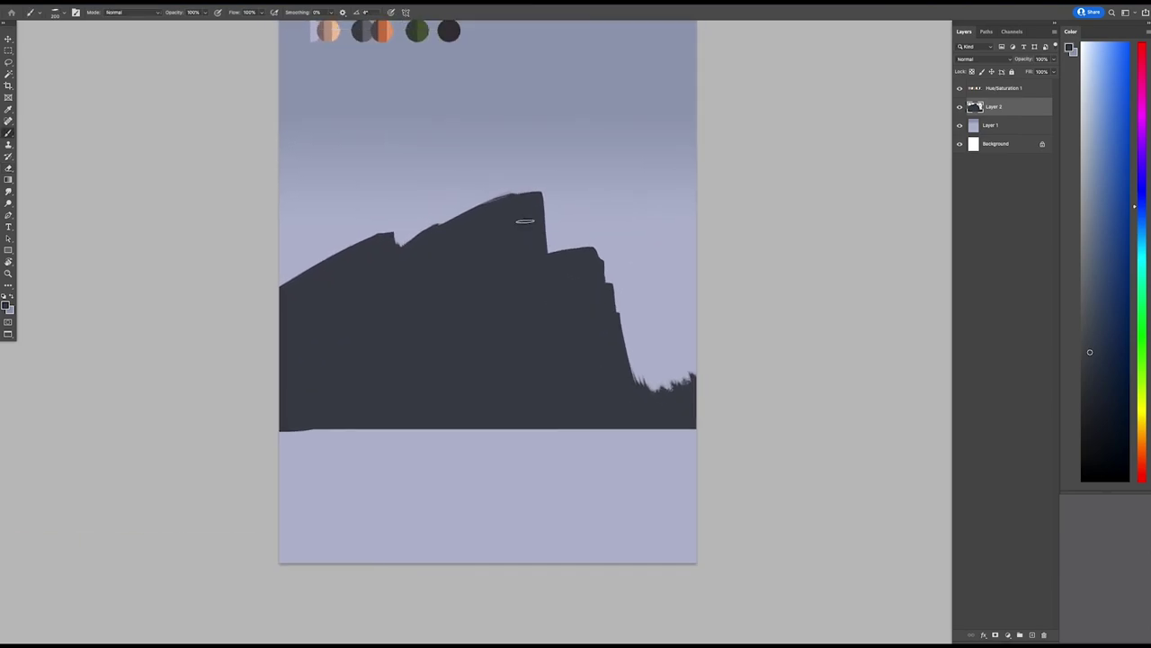
key(e)
scroll(606, 451, down, 2)
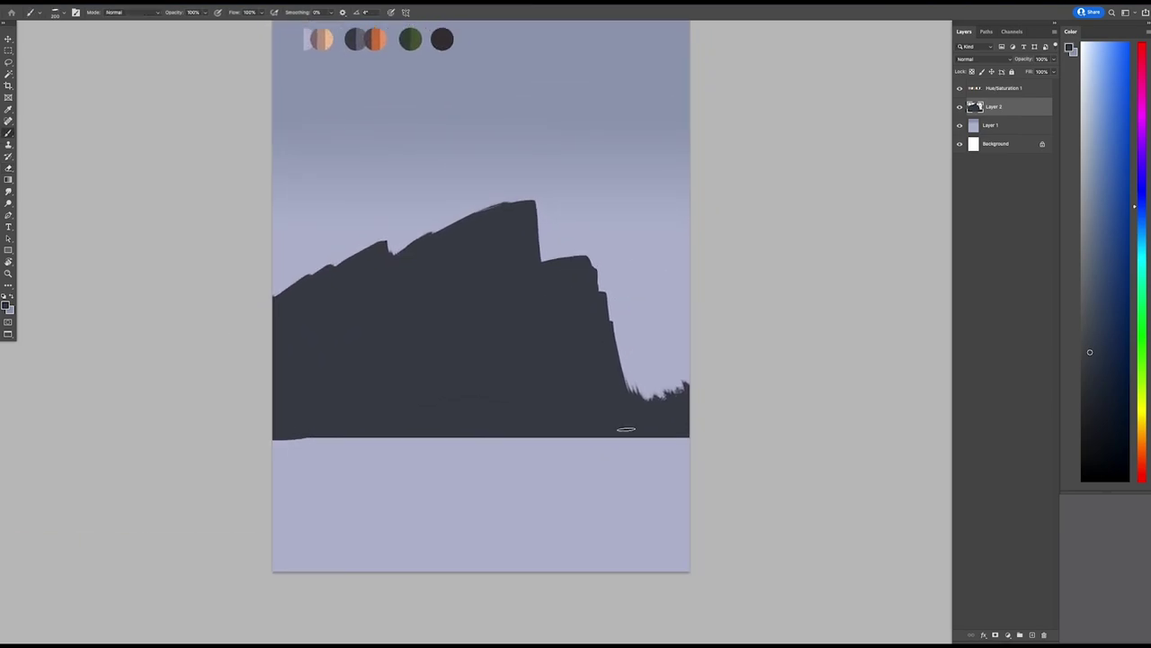
- Paint green foliage along the shoreline on both sides of the mountain's base on a new layer, using the green palette swatch
scroll(877, 151, up, 2)
alt+click(424, 46)
mouse_move(612, 450)
mouse_down()
mouse_move(657, 441)
mouse_move(701, 400)
mouse_move(549, 443)
mouse_up()
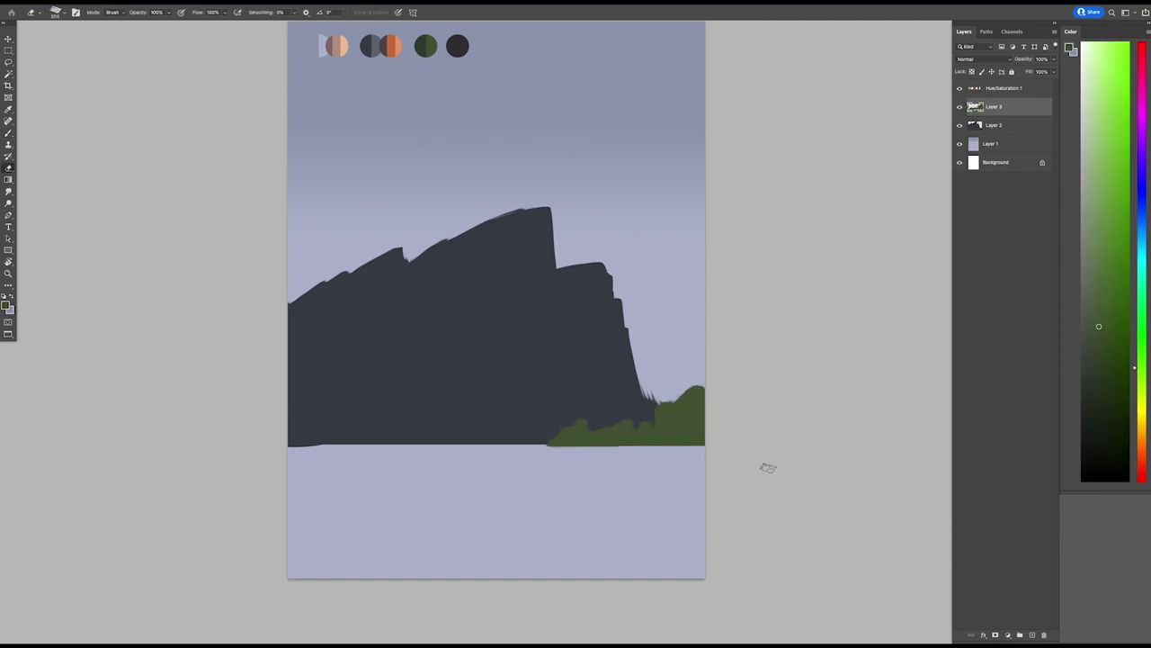
scroll(695, 421, down, 2)
click(978, 70)
alt+click(639, 398)
drag(473, 441, 347, 457)
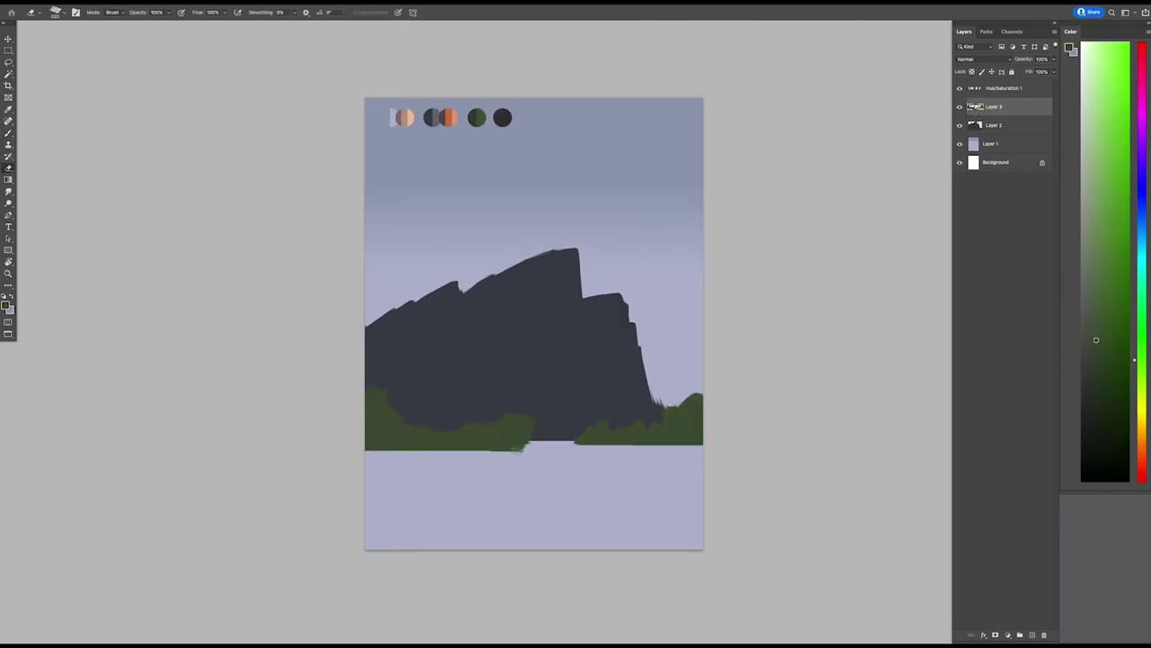
- Reshape the green land into two smooth sloping banks on the left and a small bank on the right
key(e)
scroll(676, 442, right, 1)
mouse_move(378, 373)
mouse_down()
mouse_move(602, 495)
mouse_move(488, 404)
mouse_up()
scroll(652, 378, left, 2)
drag(396, 457, 603, 439)
mouse_move(396, 477)
mouse_down()
mouse_move(517, 454)
mouse_move(396, 535)
mouse_up()
key(e)
drag(436, 466, 530, 490)
scroll(602, 476, right, 2)
scroll(594, 472, up, 1)
- Paint soft lavender mist across the mountain's base on a new layer between the mountain and the green banks
key(b)
scroll(476, 390, right, 10)
scroll(887, 342, up, 4)
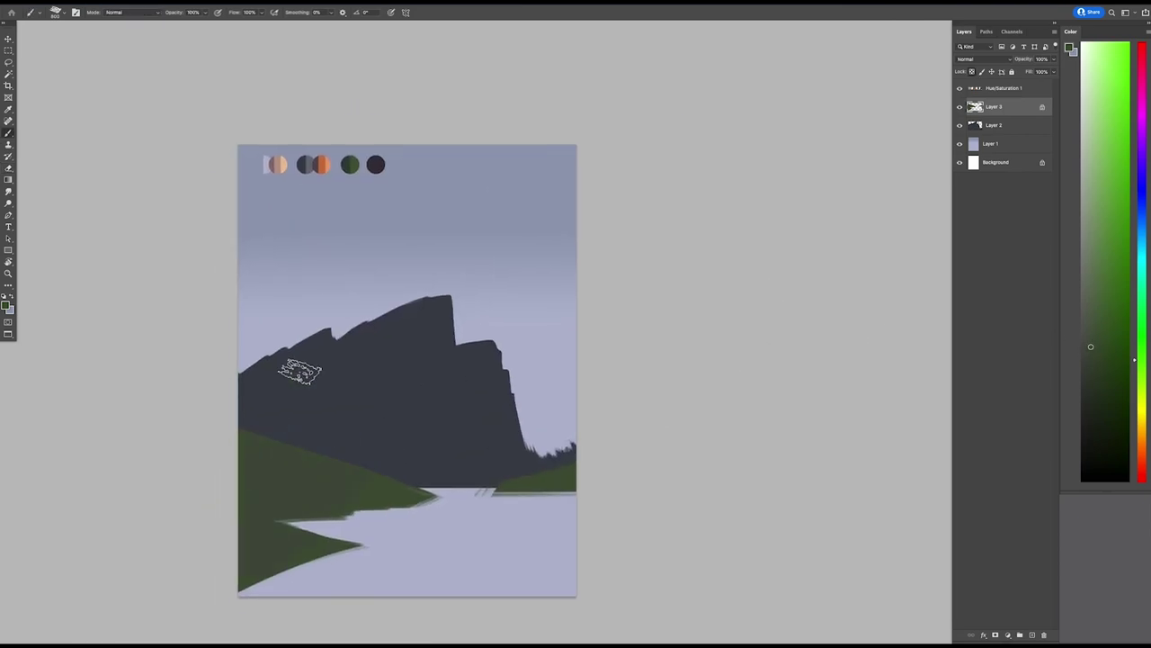
scroll(366, 550, left, 5)
key(ctrl+shift+alt+n)
key(2)
mouse_move(378, 423)
mouse_down()
mouse_move(763, 470)
mouse_move(661, 410)
mouse_up()
scroll(661, 410, left, 2)
scroll(661, 409, down, 1)
- Use a dark square on a new layer to build a square picture frame with light grey bands above and below
click(993, 108)
key(ctrl+shift+alt+n)
key(g)
click(602, 441)
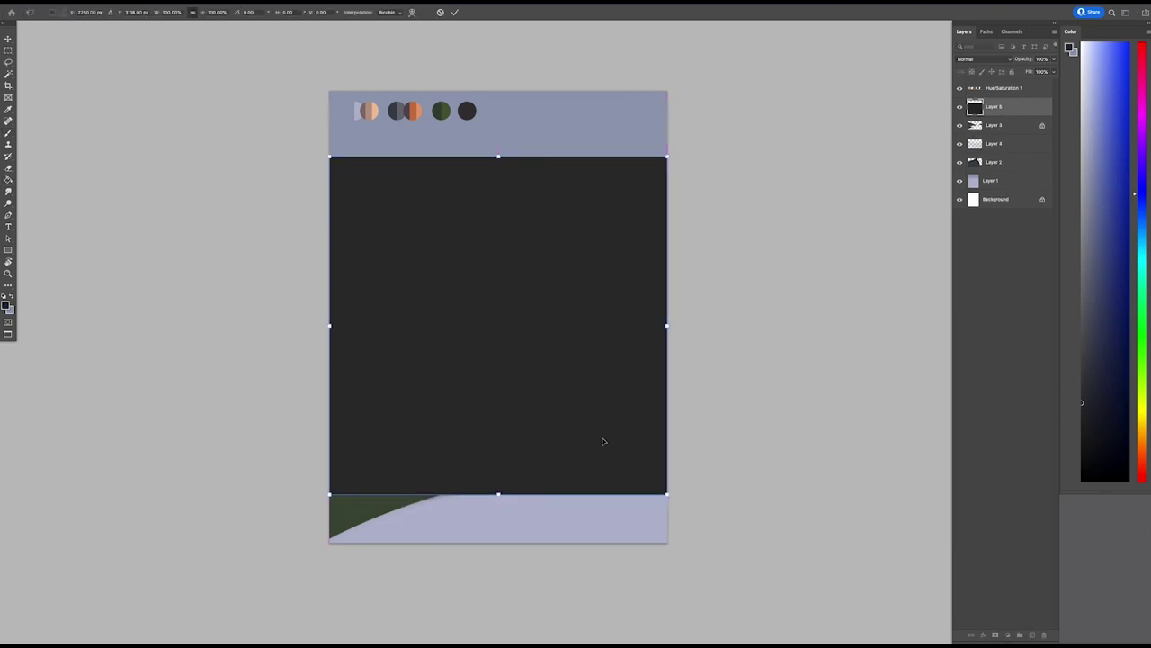
key(v)
drag(634, 507, 642, 329)
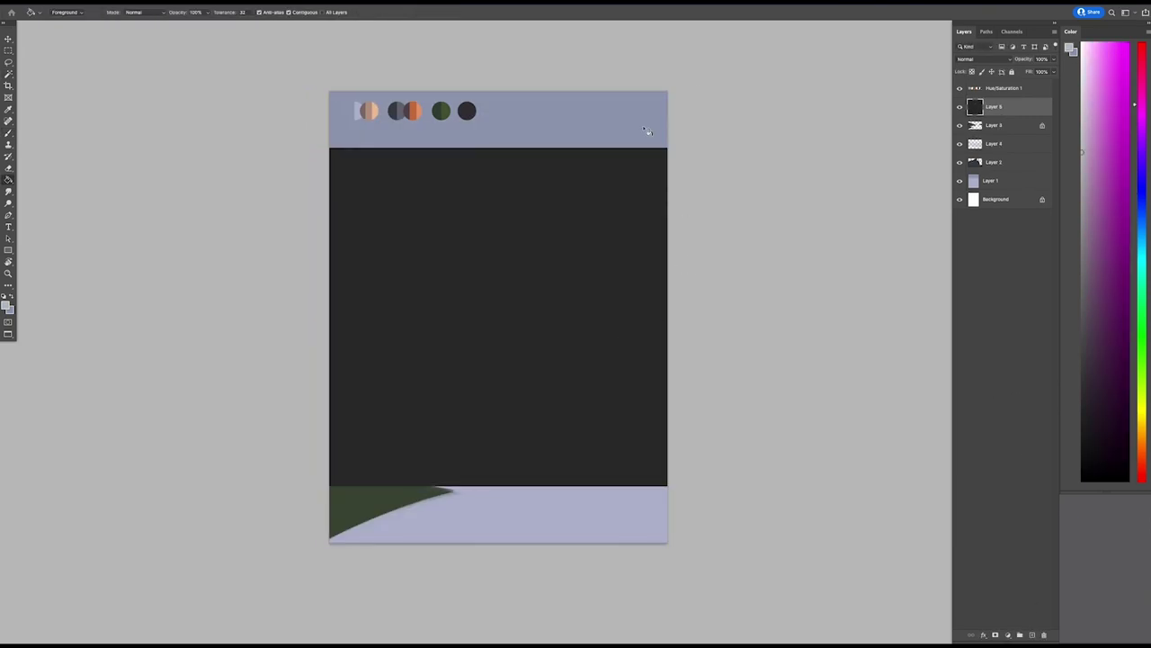
key(ctrl+z)
key(ctrl+minus)
drag(634, 457, 642, 423)
key(ctrl+plus)
- Add a lavender water strip on its own layer, covering the area below the mountain's waterline
key(m)
drag(326, 234, 667, 432)
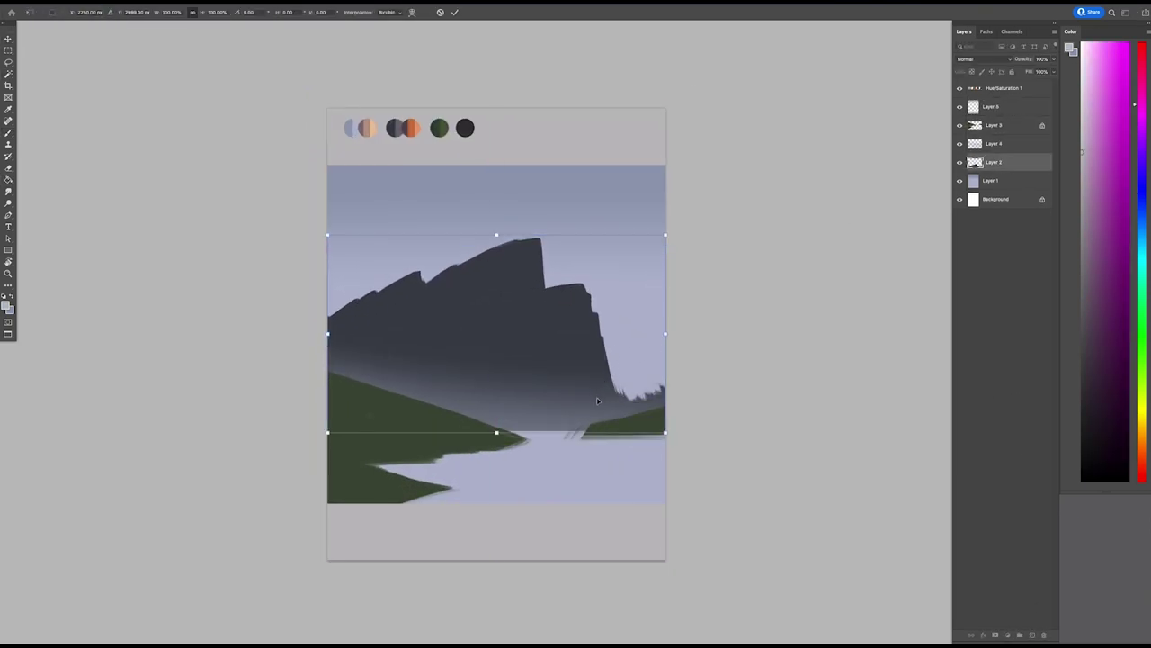
key(ctrl+j)
- Transform the mountain on Layer 2 so it sits lower behind the waterline
click(990, 180)
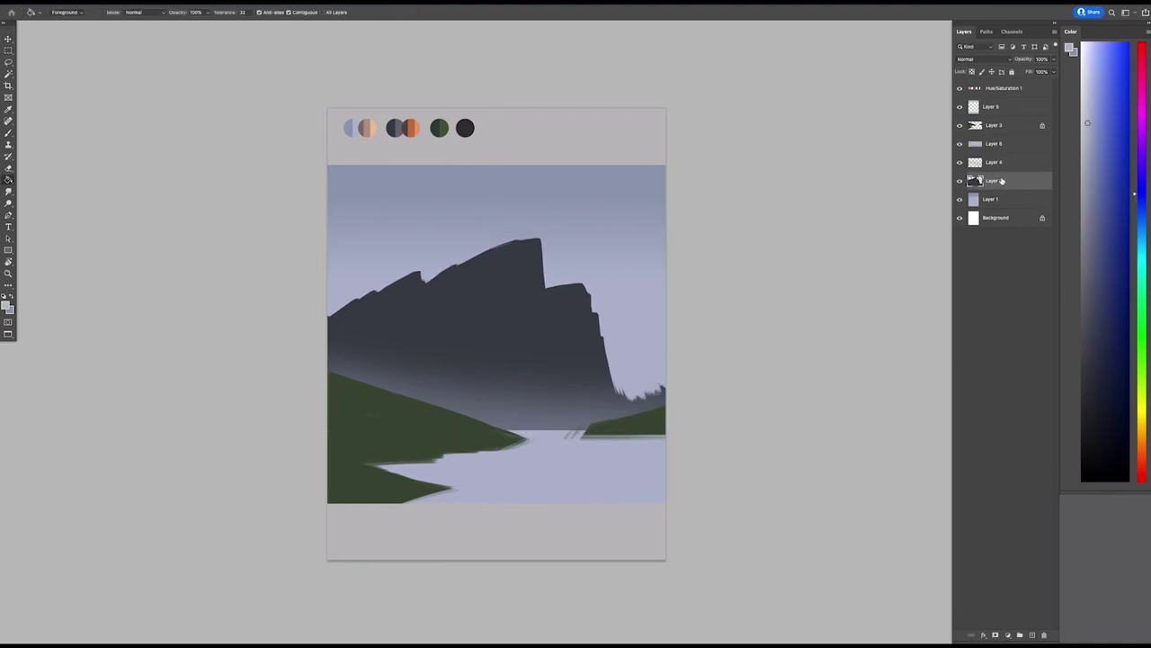
key(ctrl+t)
drag(632, 422, 633, 461)
key(Return)
key(ctrl+minus)
key(ctrl+plus)
key(g)
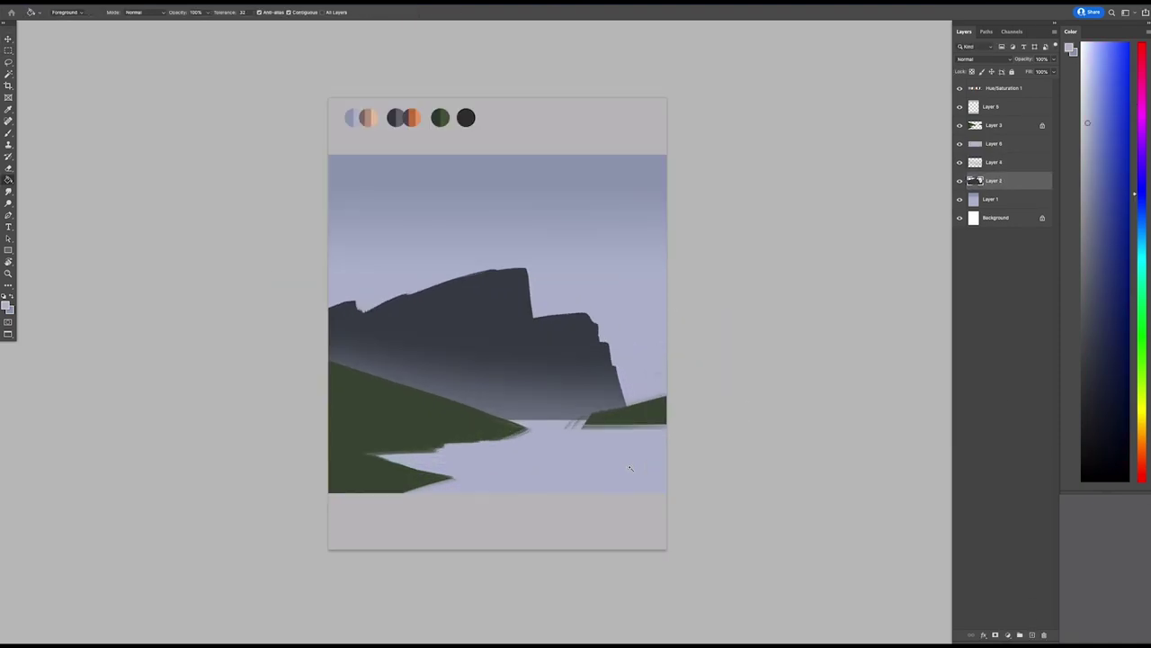
key(ctrl+t)
key(Escape)
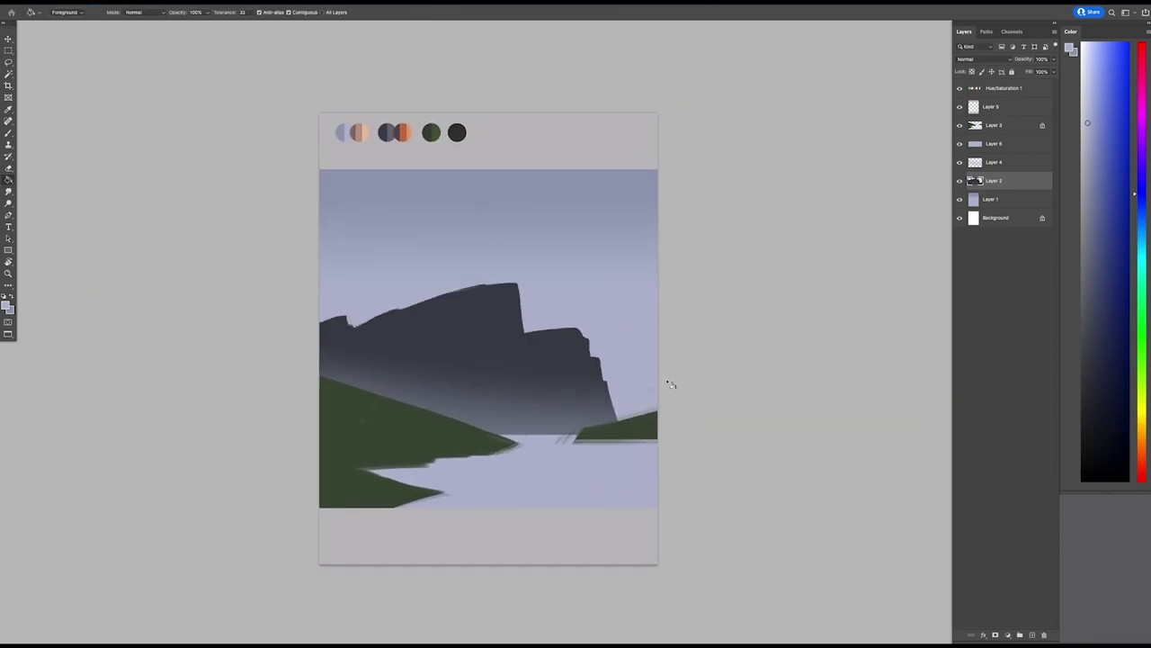
- Sample the mountain's dark colour and paint rugged bumps along its left ridge on a new layer
scroll(648, 438, down, 1)
key(b)
alt+click(516, 370)
key(ctrl+shift+alt+n)
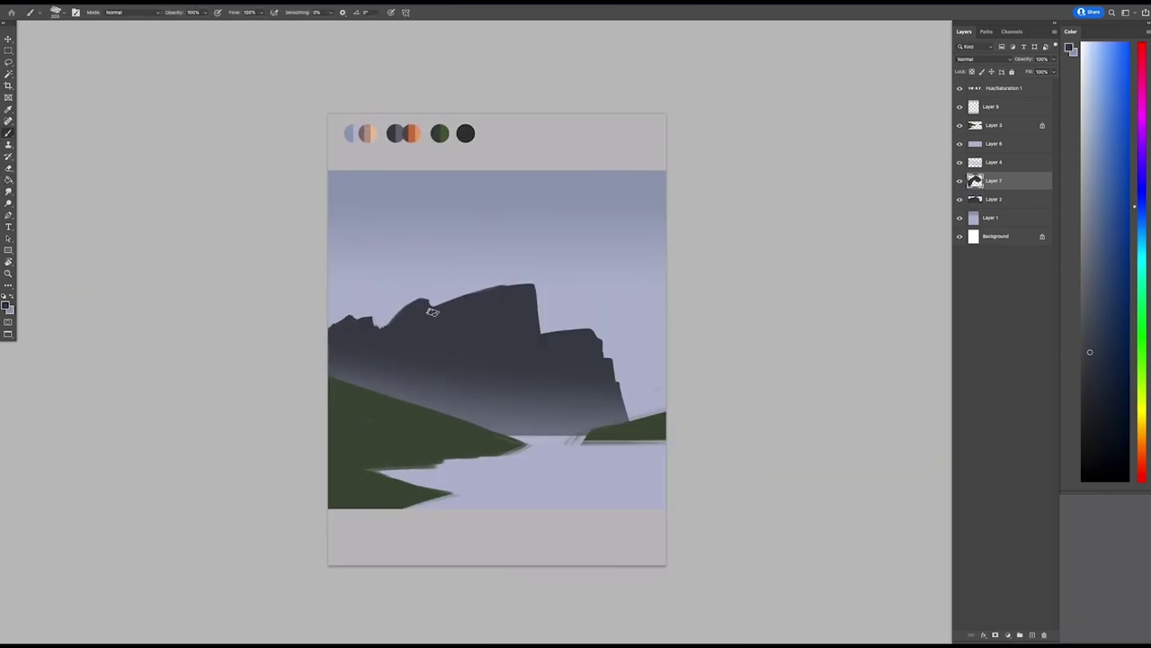
key(ctrl+minus)
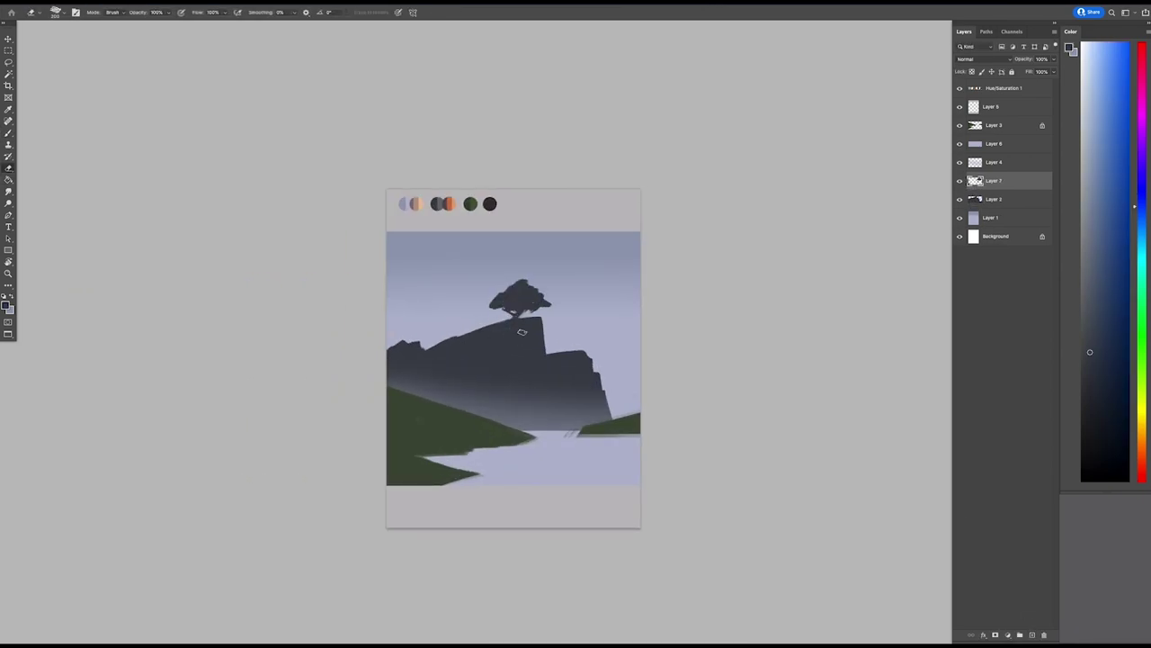
- Erase the trial tree shape above the summit and roughen the mountain's upper edge with small brush strokes
drag(493, 301, 548, 298)
key(b)
mouse_move(439, 334)
mouse_down()
mouse_move(493, 342)
mouse_move(532, 275)
mouse_move(544, 355)
mouse_up()
key(ctrl+minus)
key(ctrl+plus)
key(ctrl+plus)
key(ctrl+plus)
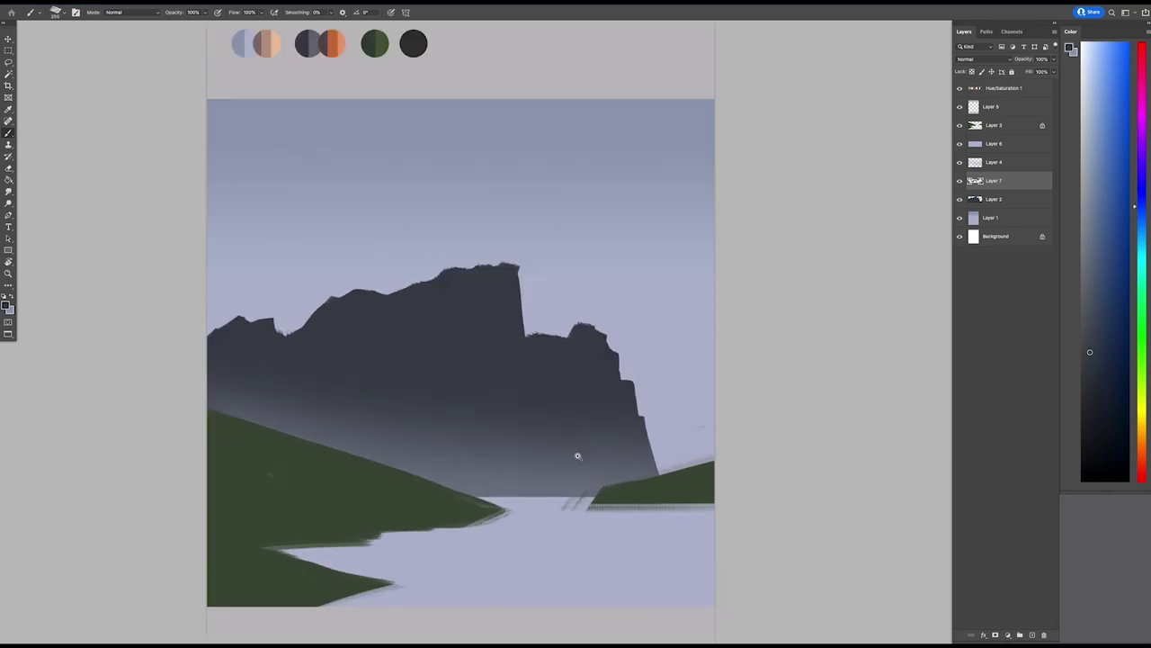
key(ctrl+minus)
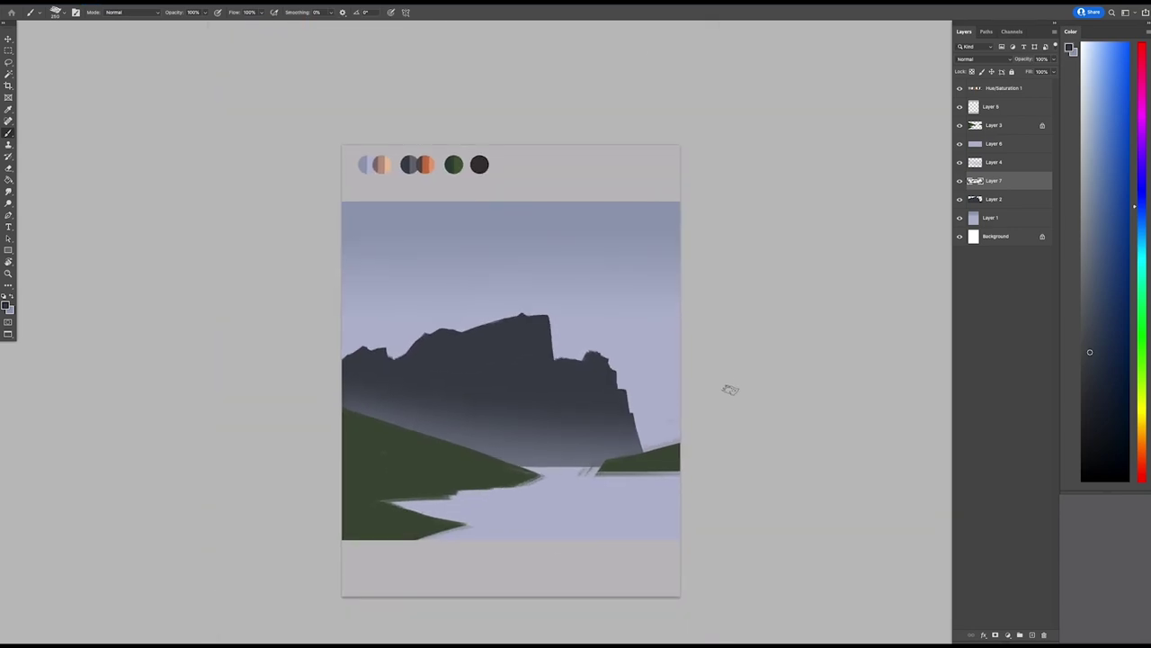
- Duplicate the mountain layers and merge the painted ridge into the mountain, keeping a hidden backup copy
key(alt+bracketleft)
key(ctrl+j)
key(e)
key(alt+bracketright)
key(ctrl+e)
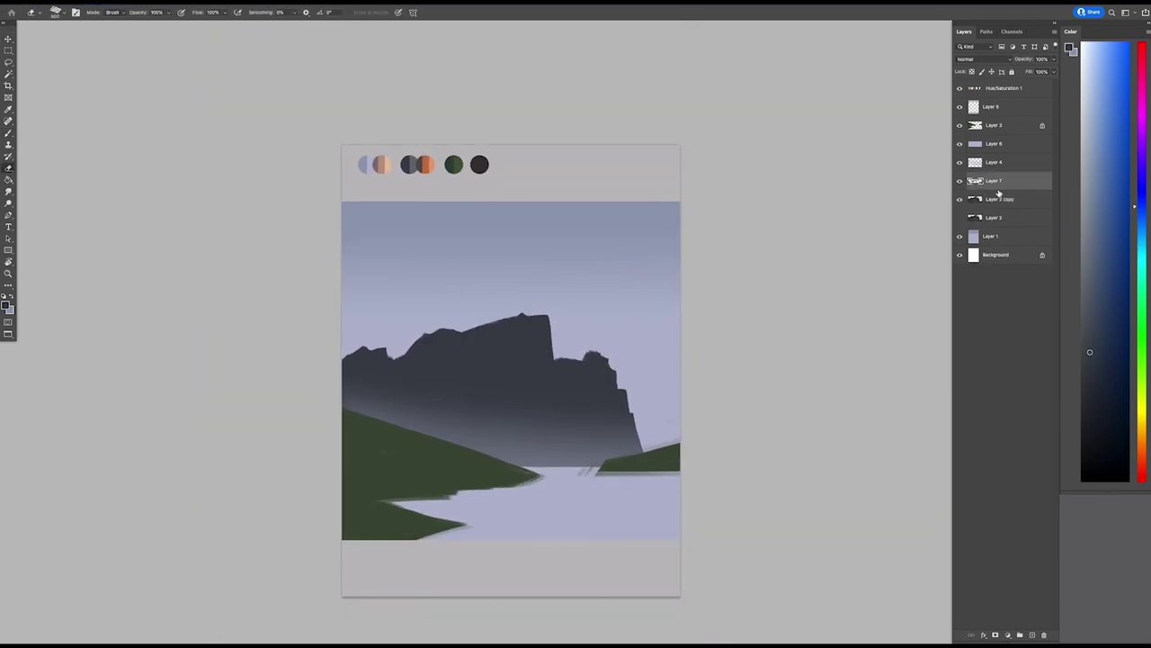
key(ctrl+e)
- Carve the mountain into one tall pointed peak with a low left ridge and a slope reaching the right edge
drag(531, 302, 385, 372)
key(b)
key(e)
drag(500, 322, 399, 364)
mouse_move(524, 325)
mouse_down()
mouse_move(554, 359)
mouse_move(578, 288)
mouse_up()
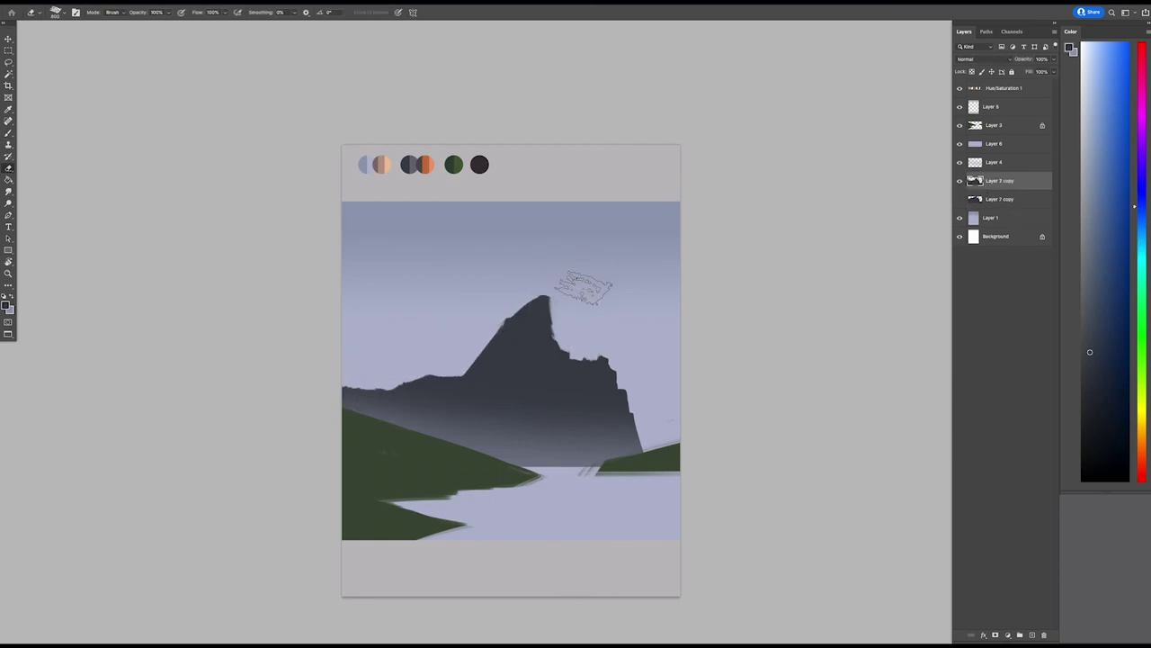
drag(576, 355, 645, 380)
drag(590, 356, 710, 394)
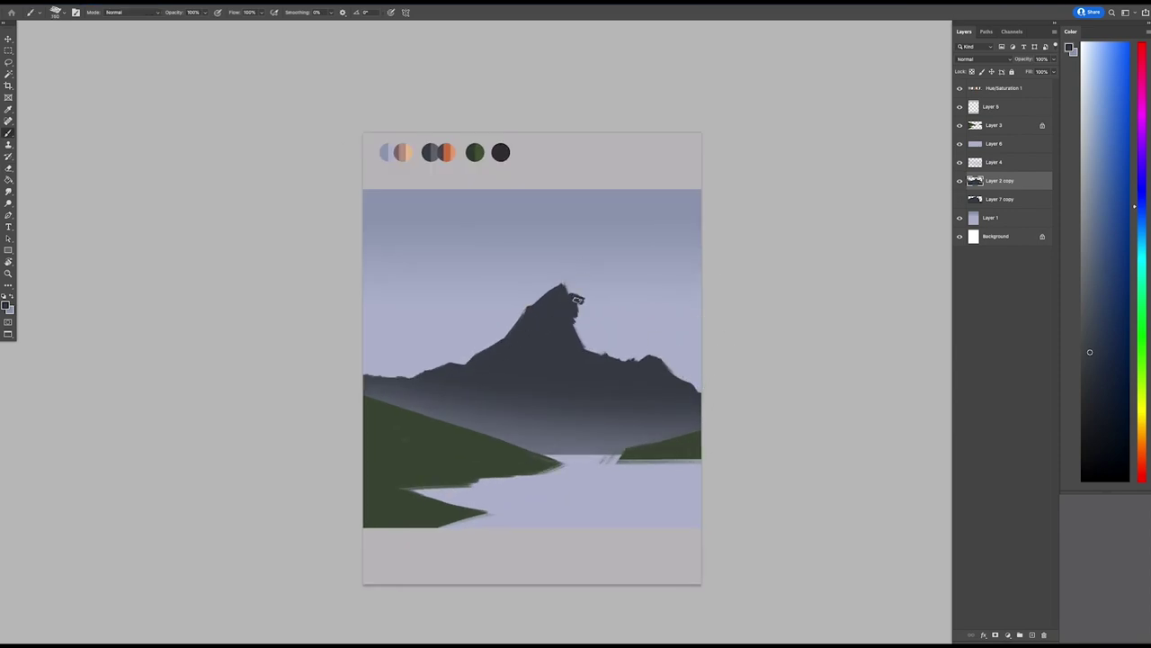
- Refine the main peak by filling out its right flank and adding small rocky steps to its left slope
drag(579, 300, 607, 354)
key(e)
drag(486, 347, 406, 360)
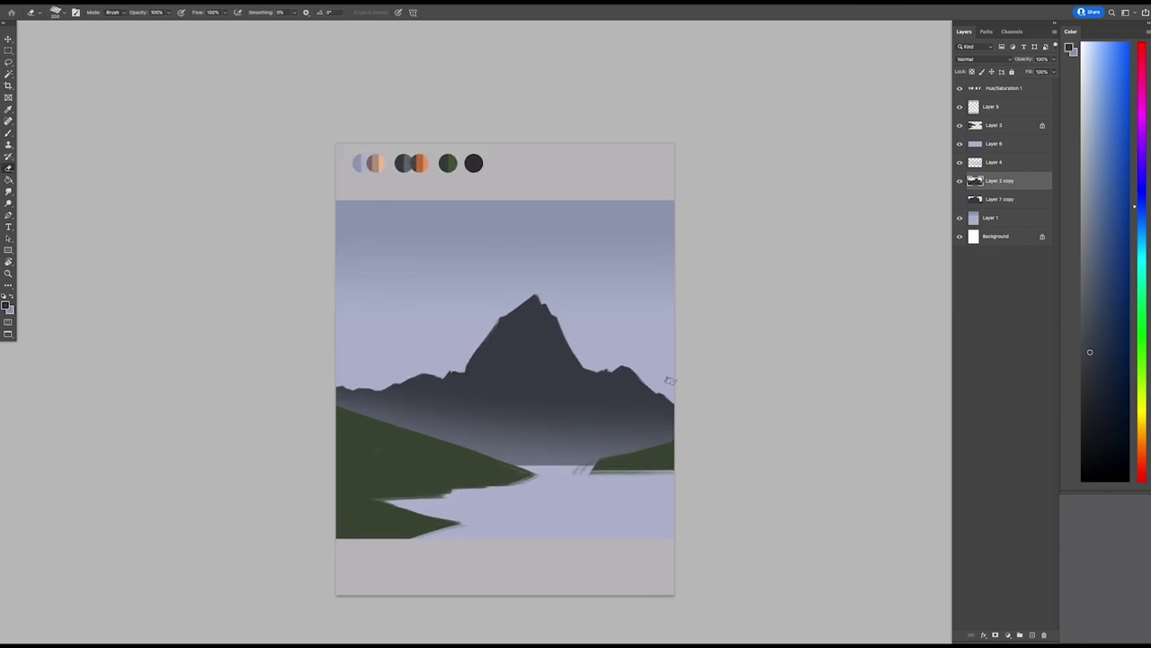
key(b)
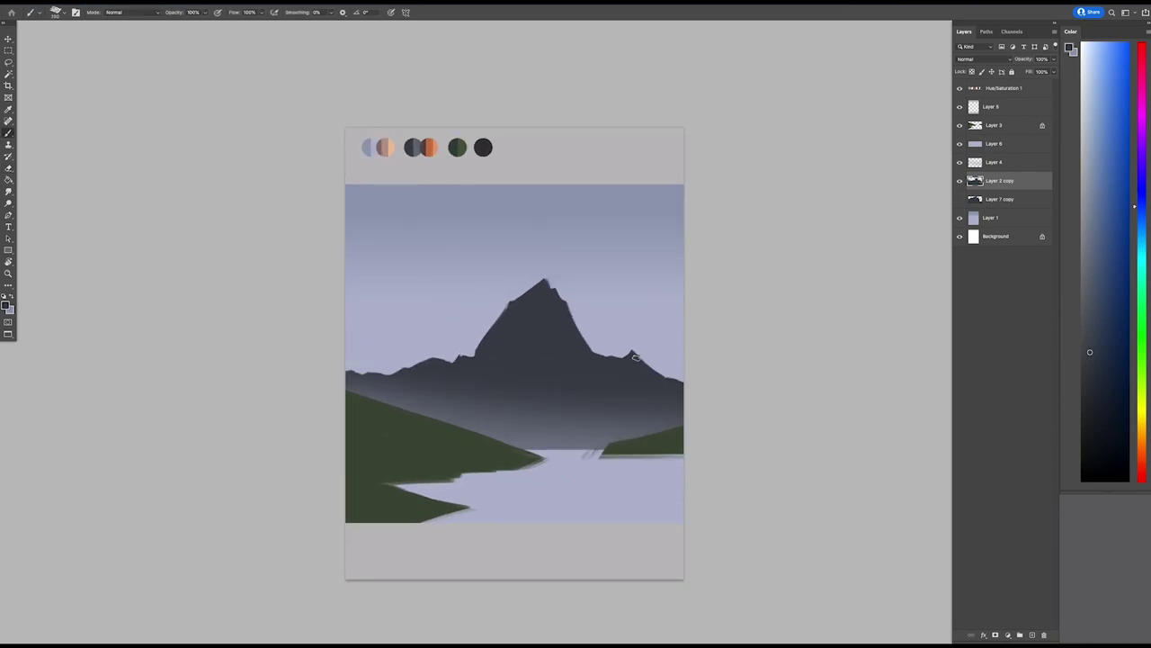
key(ctrl+plus)
mouse_move(586, 264)
mouse_down()
mouse_move(656, 188)
mouse_move(678, 218)
mouse_move(676, 279)
mouse_move(566, 321)
mouse_up()
key(ctrl+t)
key(Return)
key(ctrl+minus)
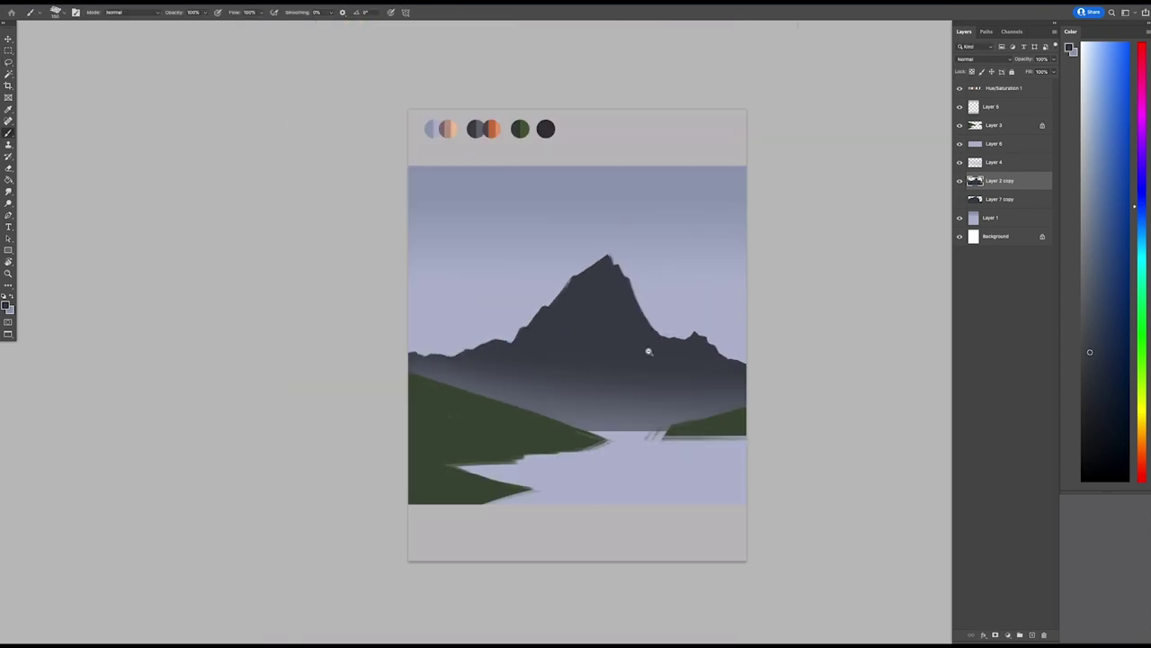
drag(647, 347, 610, 362)
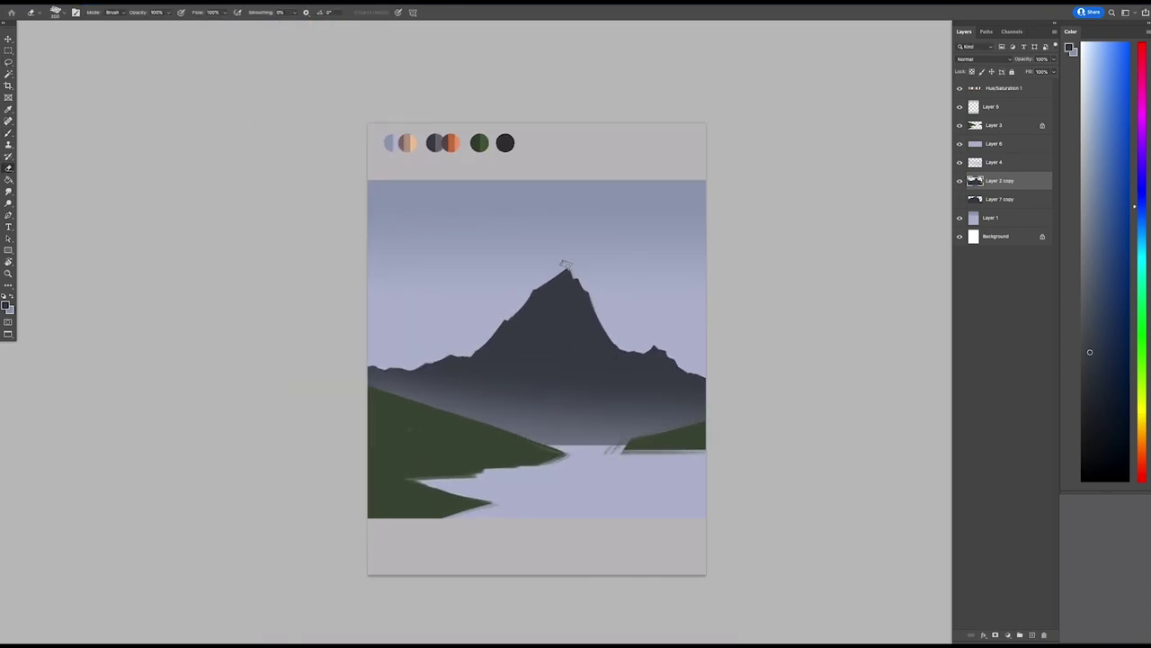
- Shape a smaller secondary peak to the right of the main mountain, refining the notch between them and its outer slope
drag(607, 266, 666, 297)
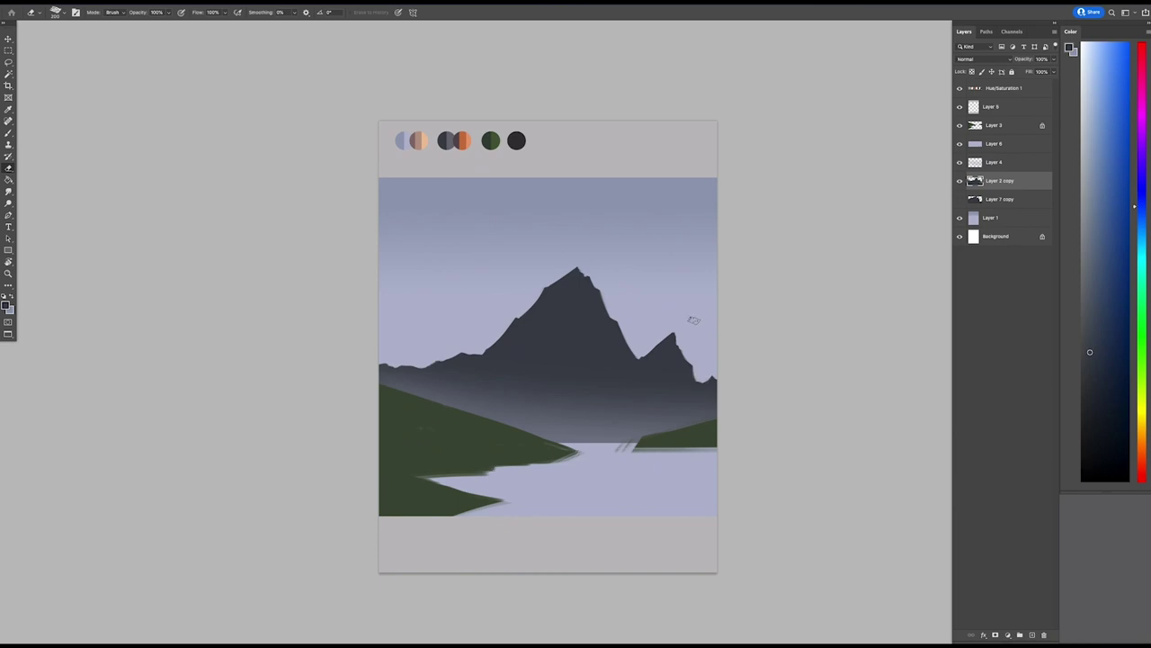
key(b)
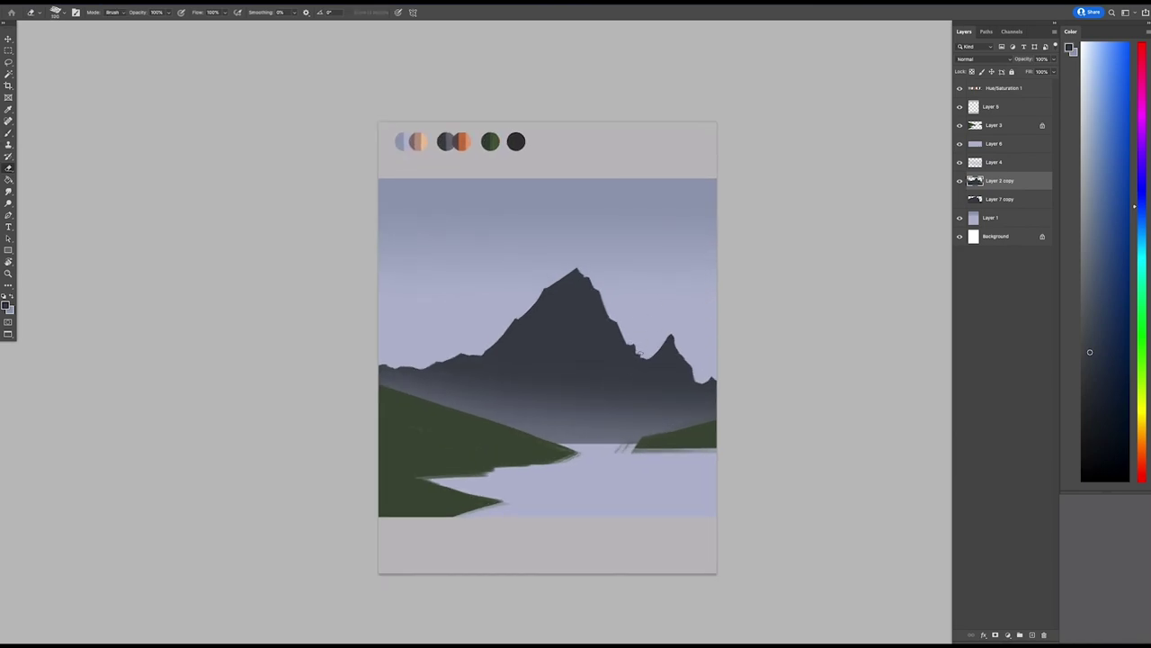
key(e)
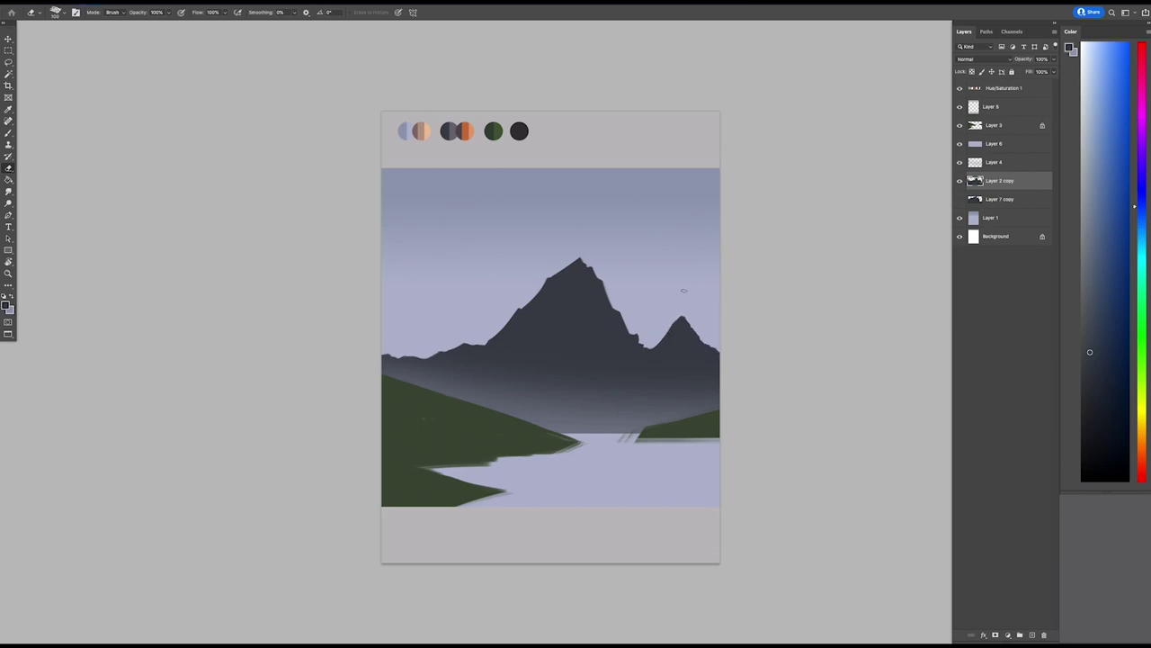
key(l)
drag(722, 319, 729, 349)
scroll(689, 360, up, 1)
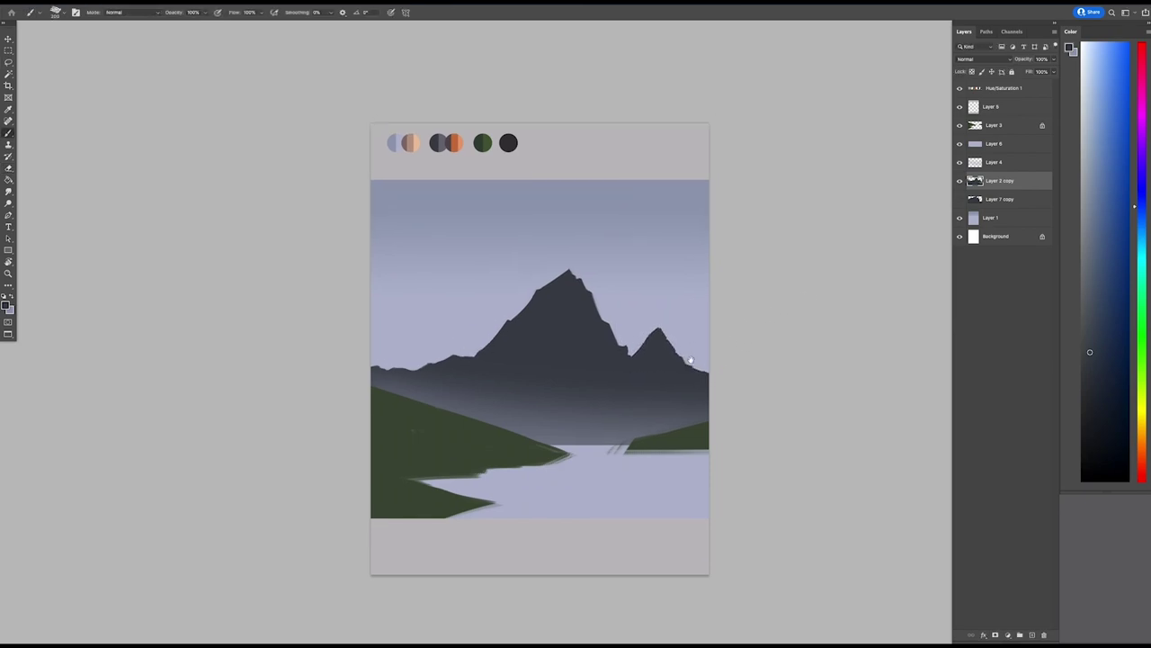
key(b)
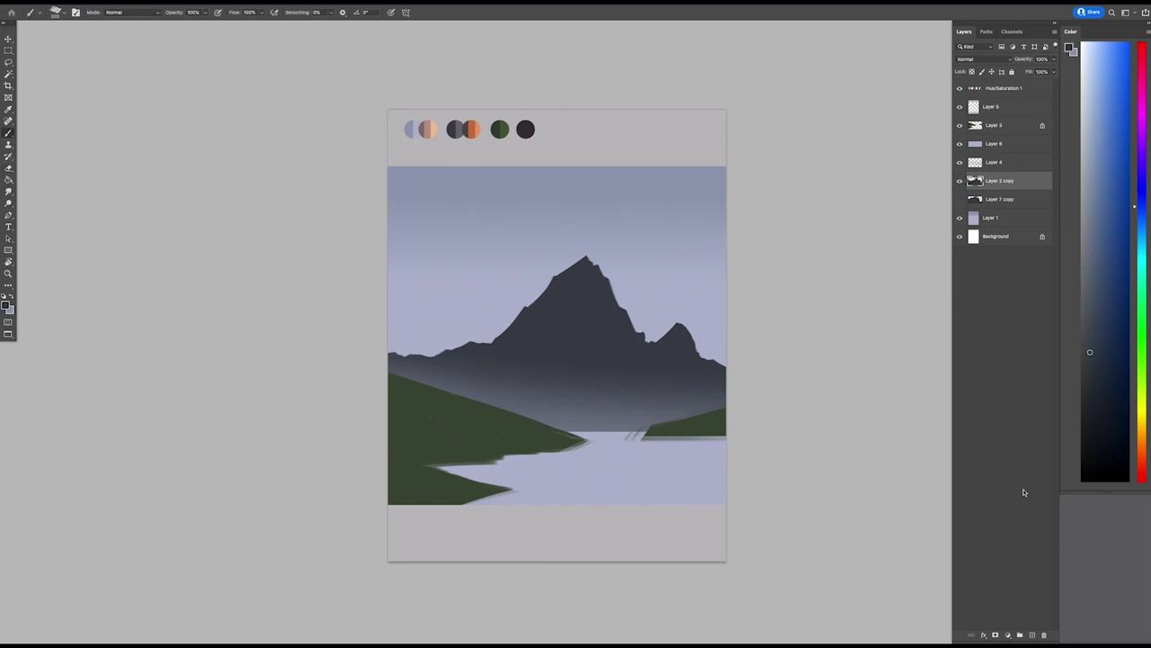
- Paint a lighter grey distant mountain range on both sides of the main peak on a new layer behind it
key(ctrl+shift+alt+n)
drag(441, 346, 504, 317)
key(e)
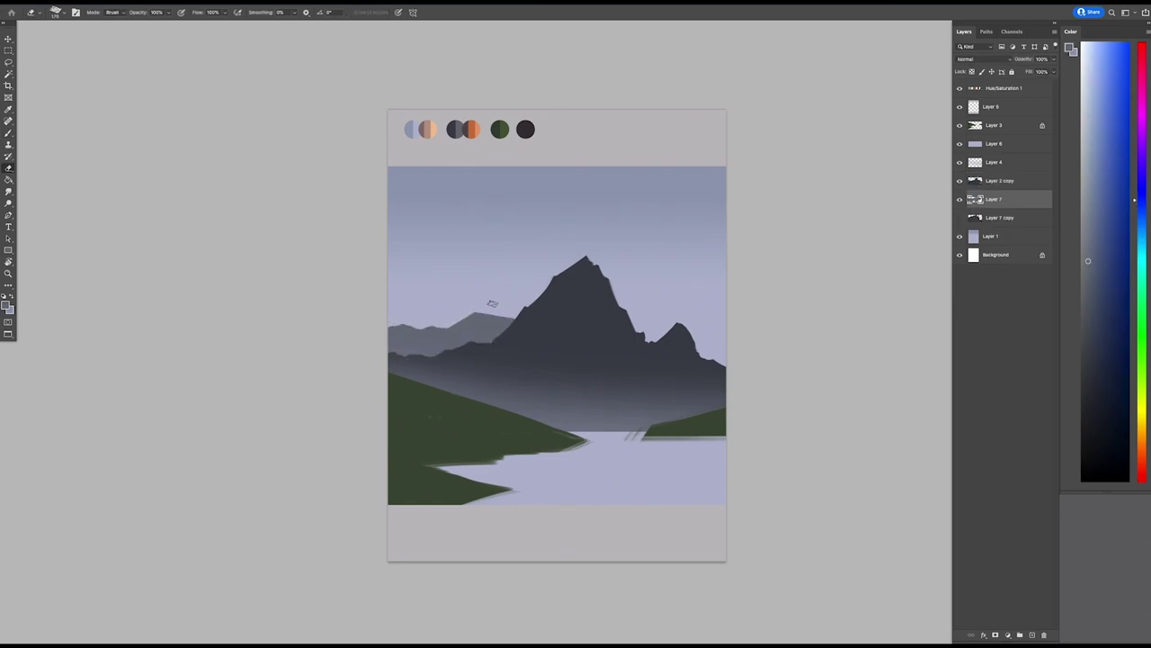
key(b)
drag(631, 326, 720, 315)
key(e)
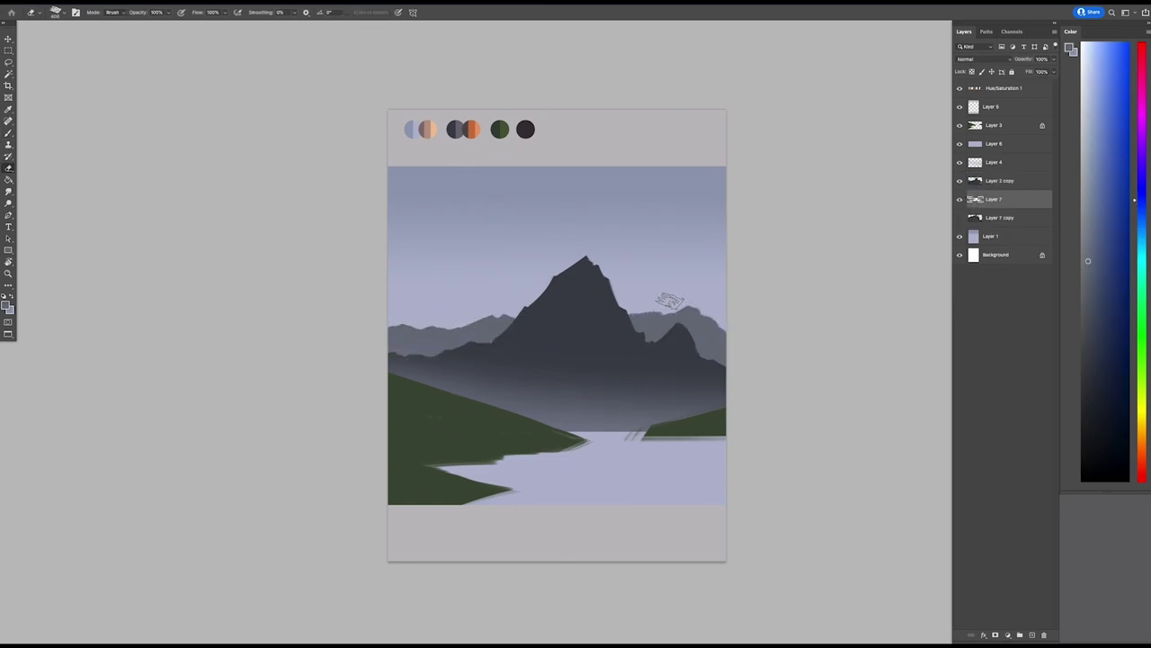
- Stretch the distant mountain range horizontally past the canvas's right edge
scroll(727, 321, down, 2)
key(super+t)
drag(735, 324, 748, 336)
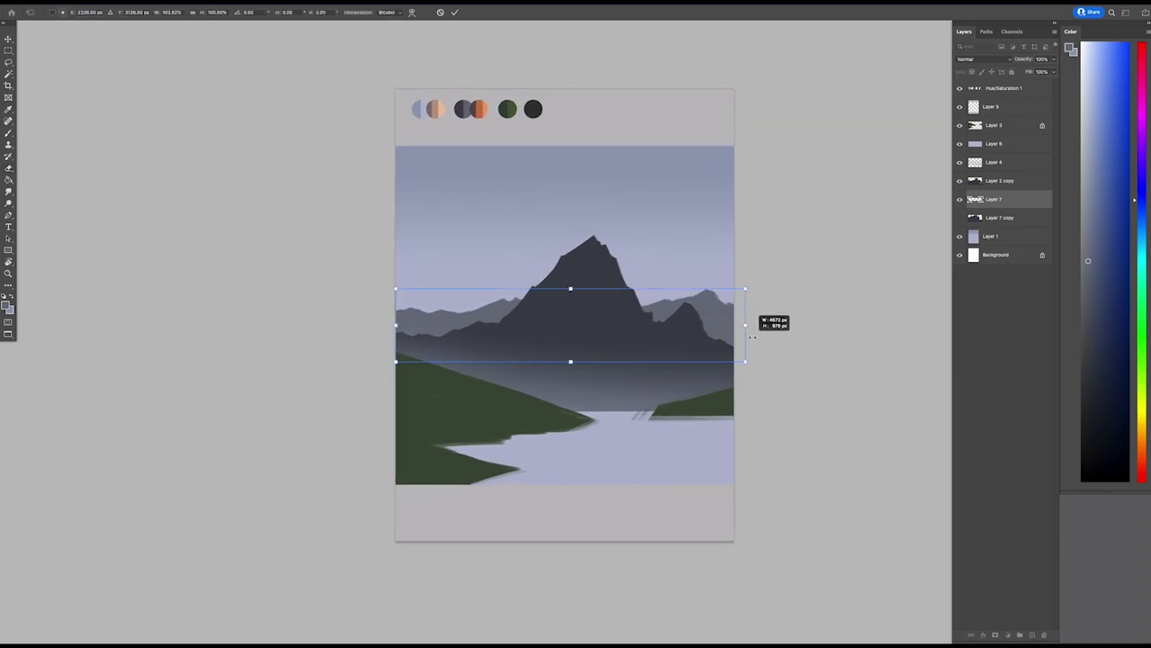
key(Return)
- Refine the distant range's silhouette, raising a left peak and erasing the right side into lower slopes
scroll(712, 301, left, 1)
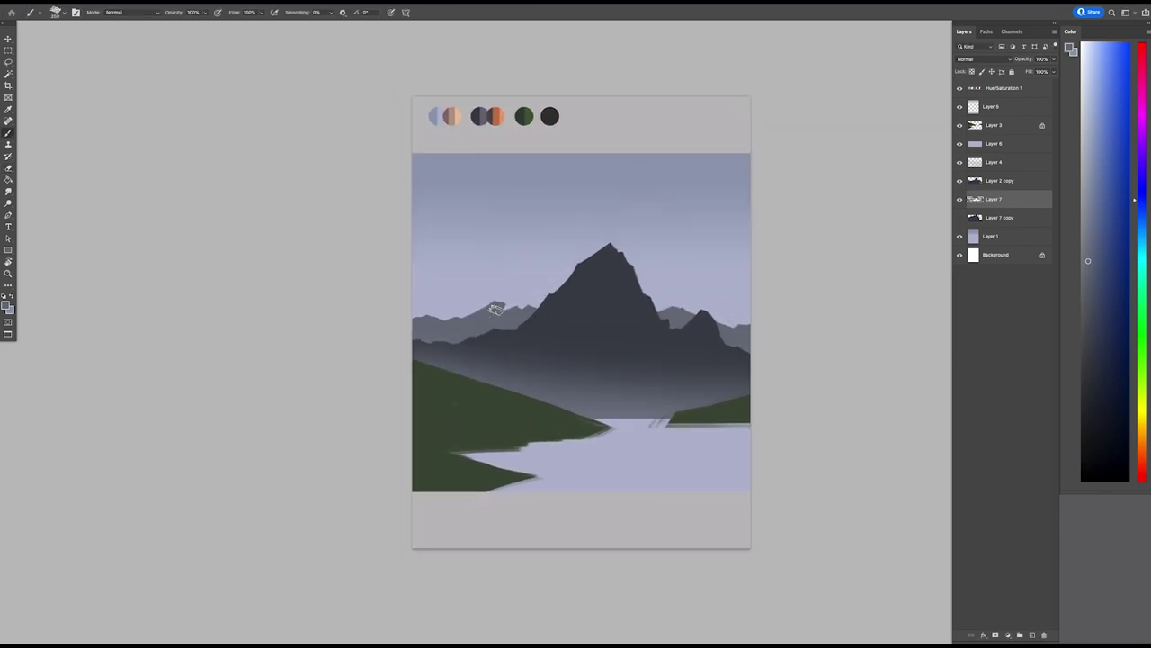
key(e)
scroll(692, 338, up, 2)
scroll(693, 338, right, 1)
scroll(744, 358, up, 1)
scroll(707, 358, right, 1)
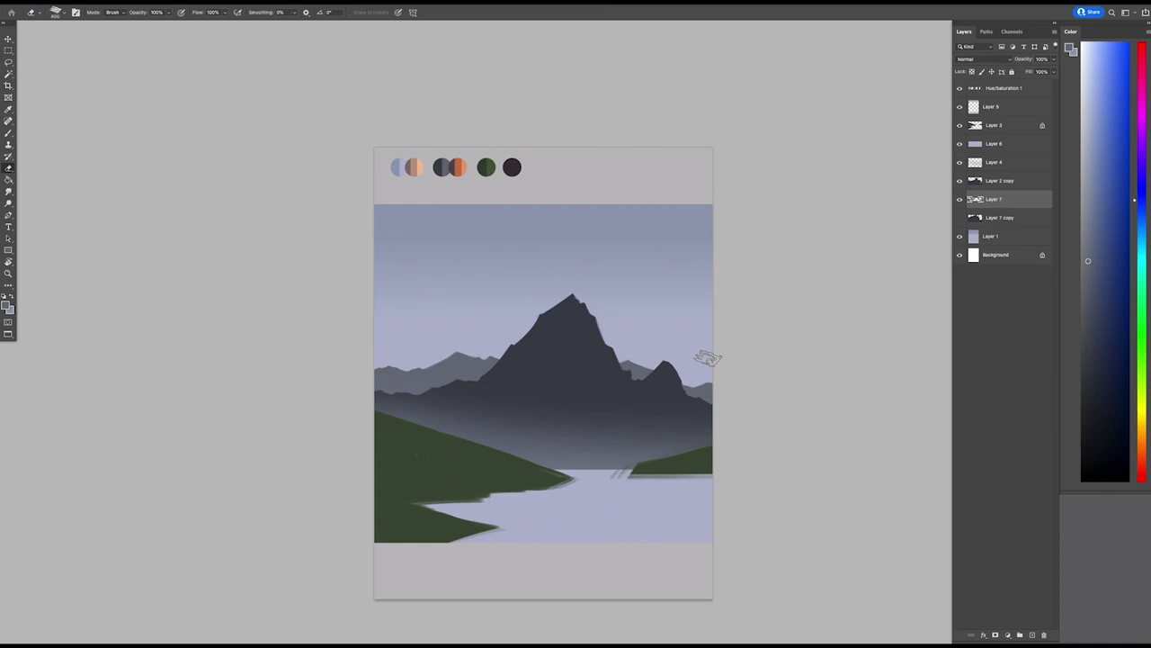
scroll(694, 387, down, 1)
scroll(695, 387, up, 1)
key(e)
scroll(630, 326, right, 1)
scroll(647, 378, down, 1)
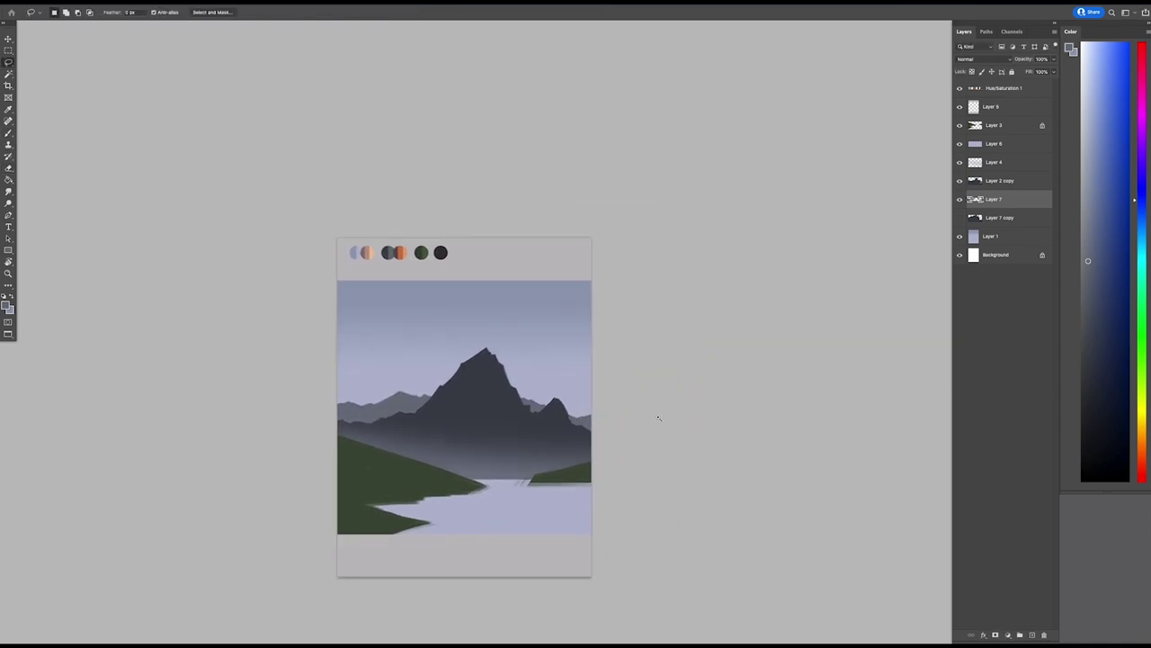
- Raise the left part of the distant grey mountain range and refine its crest where it meets the main peak
scroll(594, 352, up, 1)
scroll(619, 344, down, 1)
scroll(689, 318, up, 1)
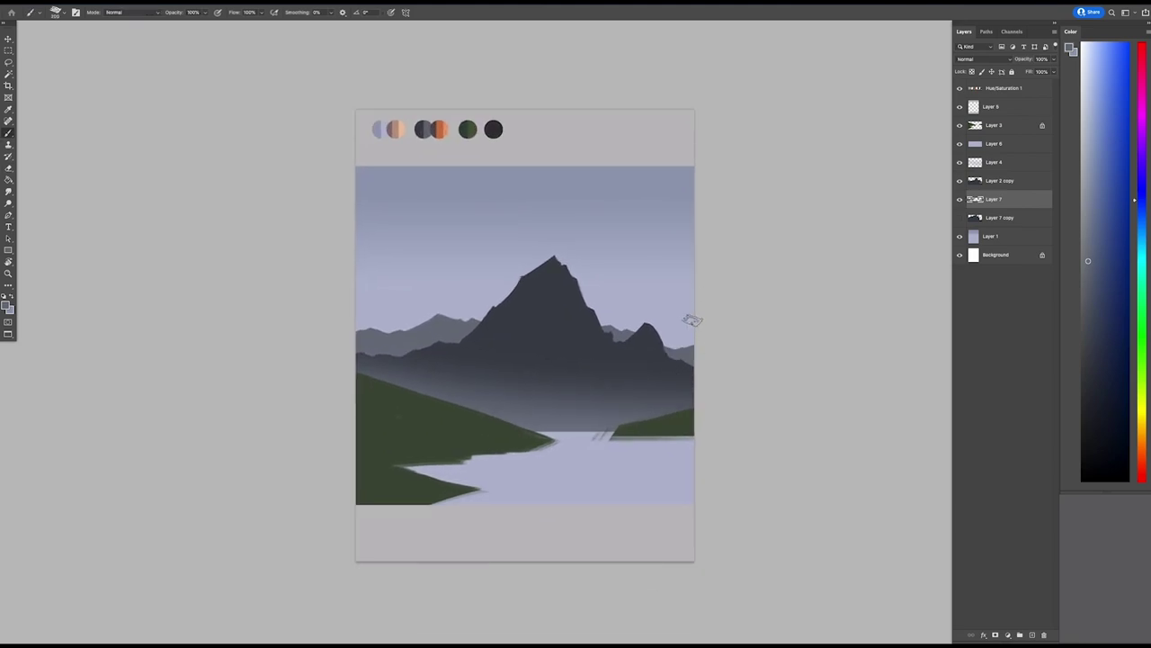
drag(495, 310, 496, 275)
key(b)
drag(493, 317, 378, 334)
key(e)
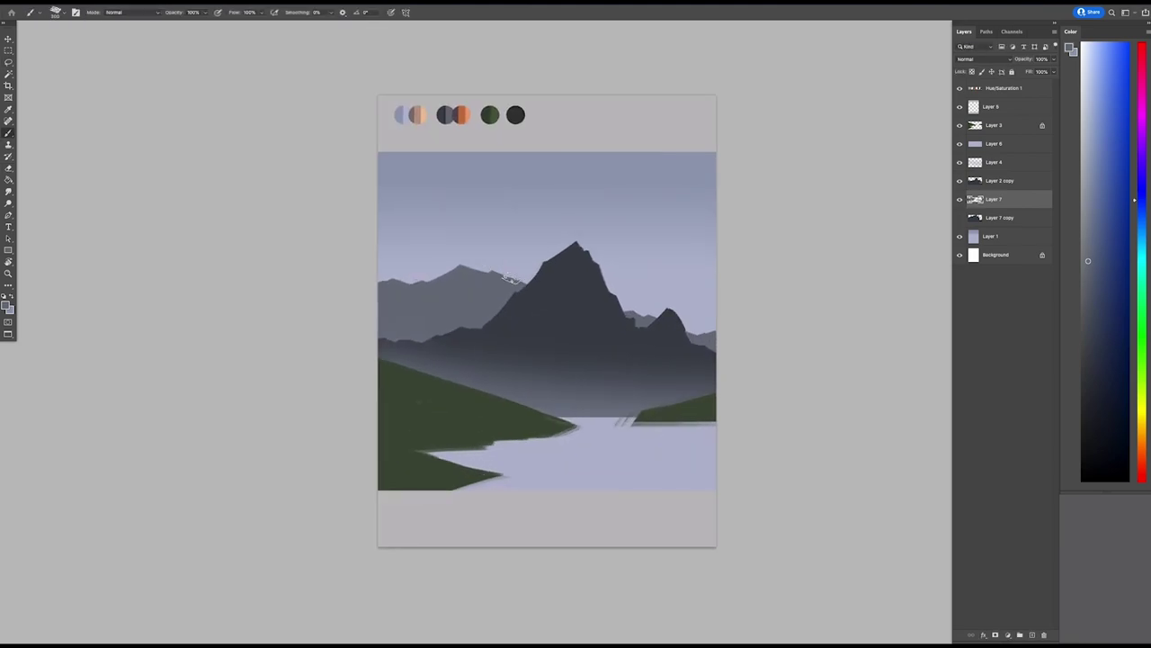
scroll(608, 505, down, 1)
scroll(608, 505, up, 1)
ctrl+click(601, 405)
scroll(699, 486, down, 1)
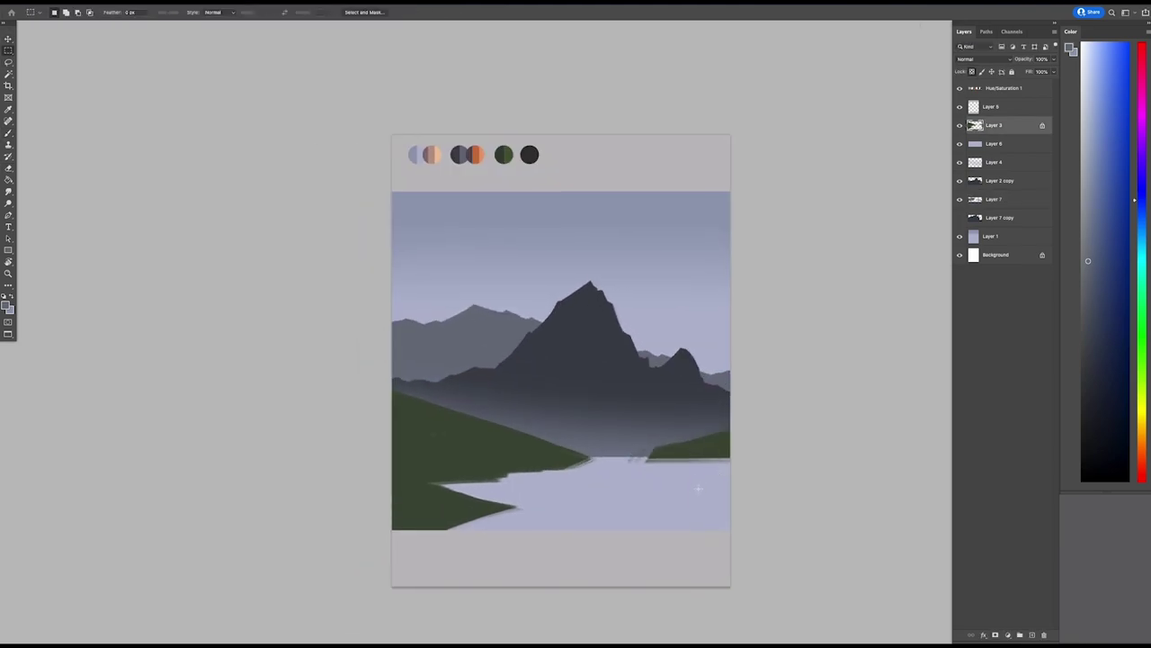
key(m)
drag(650, 349, 565, 536)
key(ctrl+t)
drag(639, 462, 645, 495)
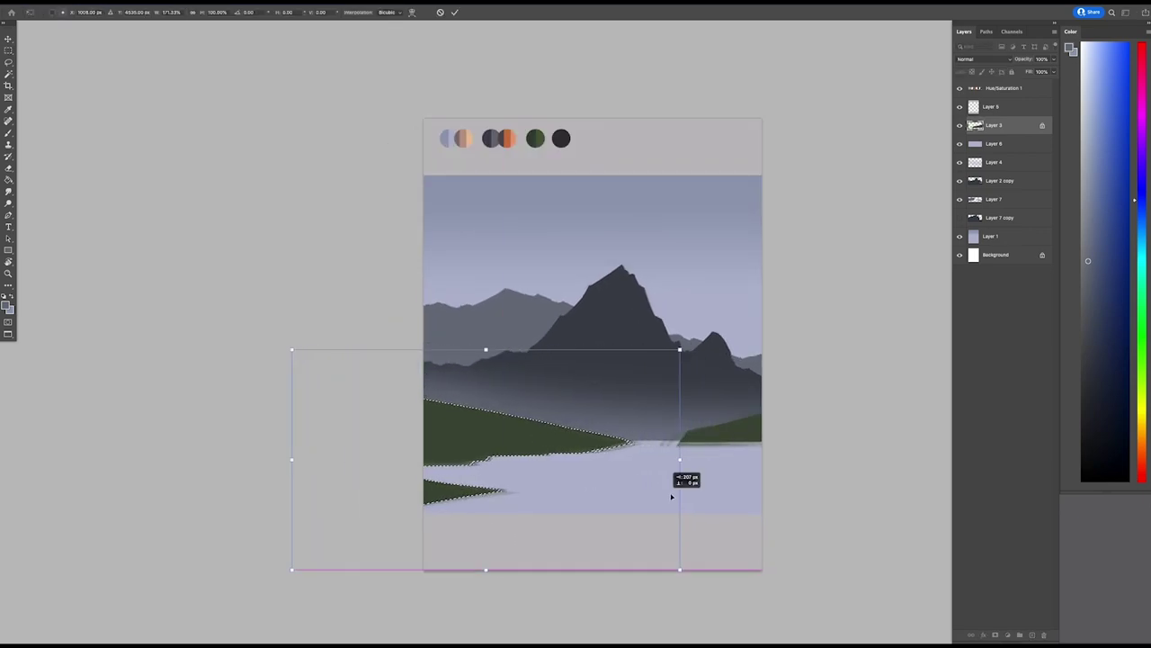
key(Escape)
- Cut away the upper slope of the left green bank to flatten it, and clear the stray marks beside the right bank
scroll(679, 488, right, 1)
click(351, 401)
scroll(601, 364, right, 1)
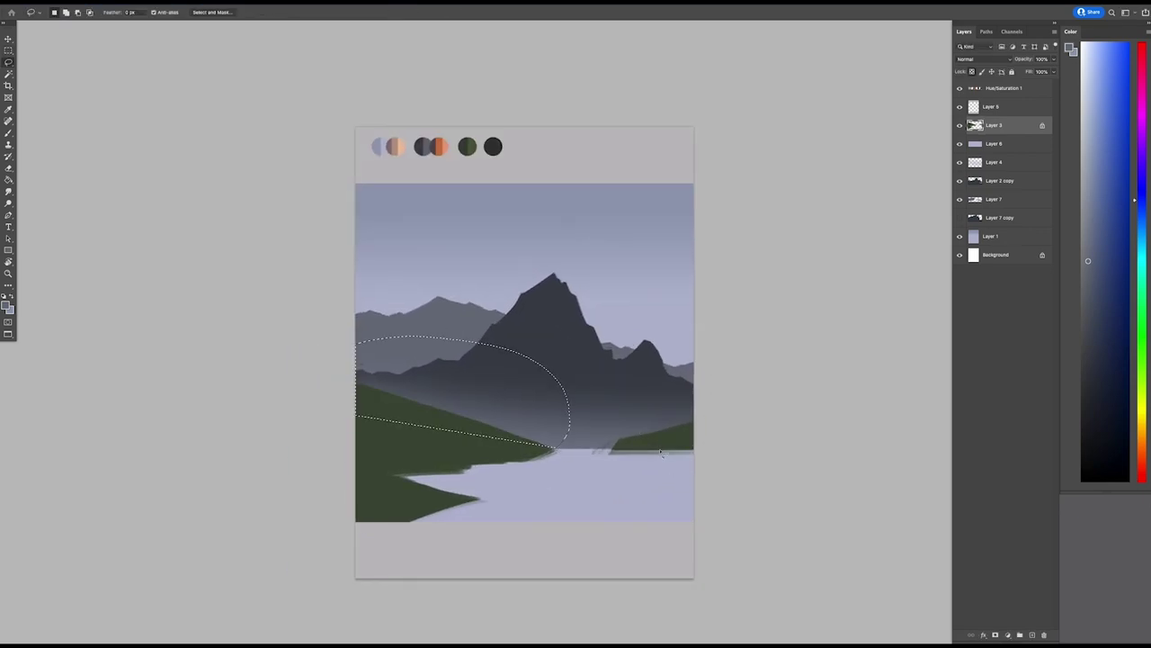
click(299, 416)
scroll(299, 416, left, 2)
drag(648, 424, 753, 416)
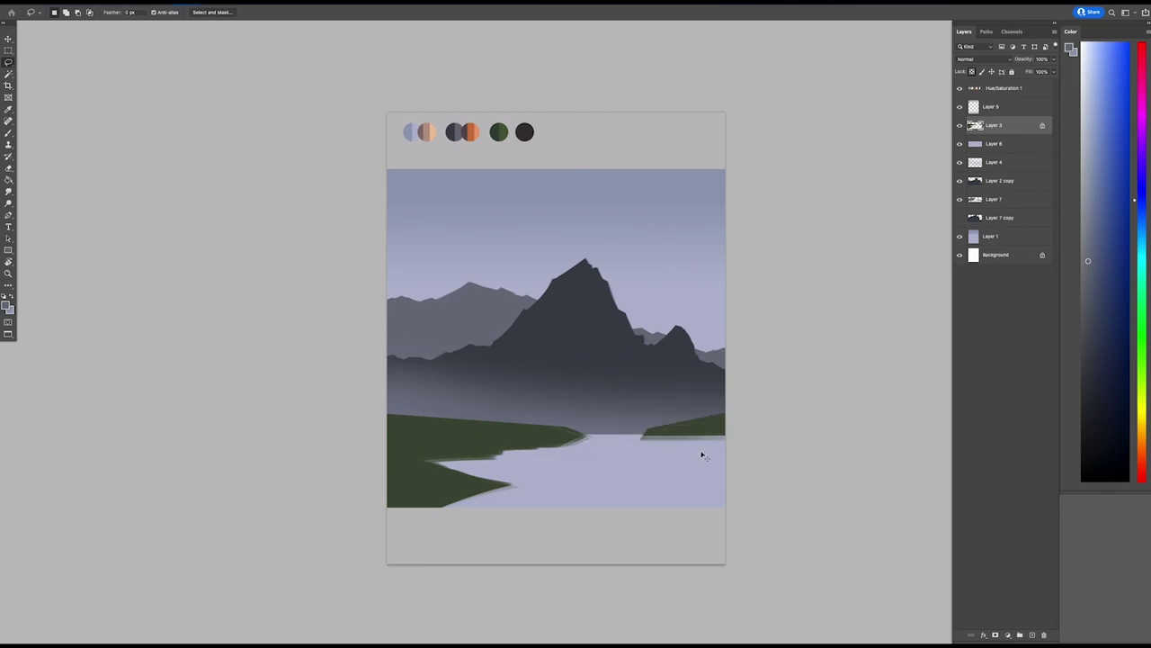
key(ctrl+d)
- Paint rough dark green conifer and bush silhouettes along the top of the left bank on a new layer
key(ctrl+shift+alt+n)
scroll(539, 359, right, 1)
key(b)
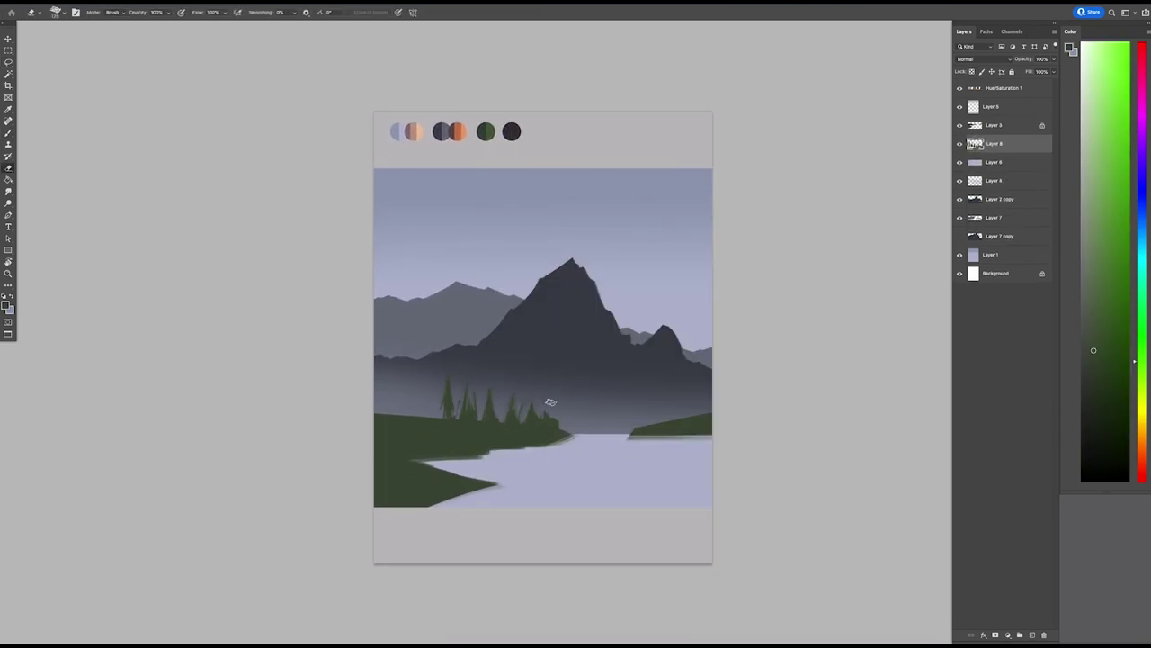
drag(446, 425, 395, 377)
scroll(540, 360, down, 2)
scroll(540, 359, up, 2)
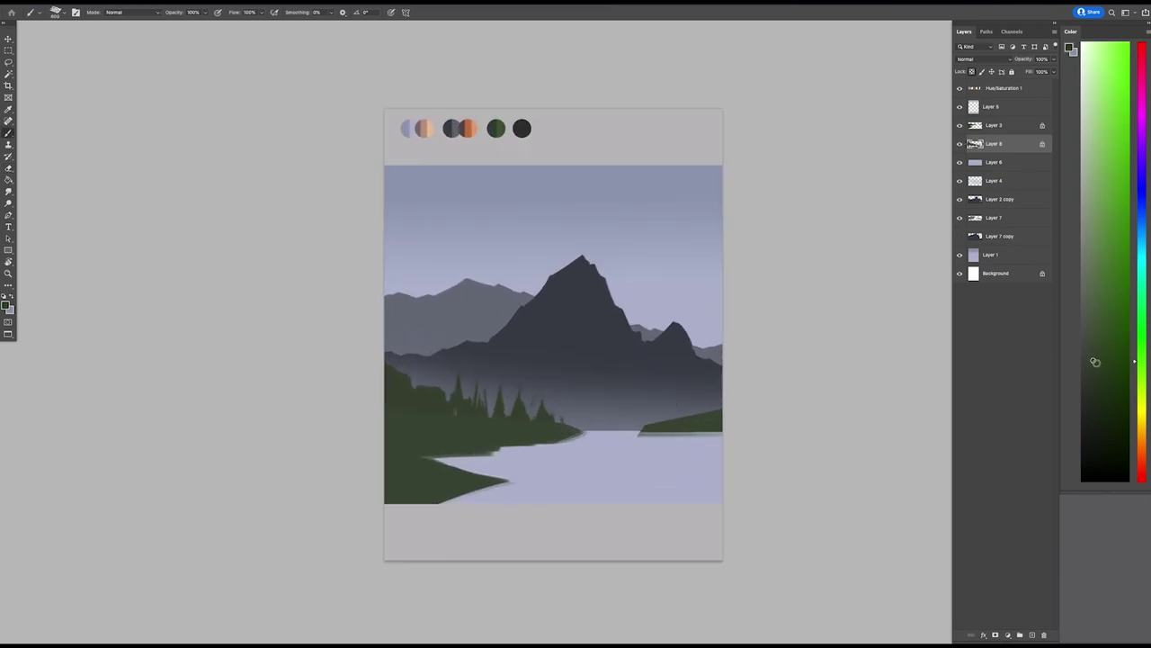
- Duplicate the tree layer, transform the copied trees into smaller conifers reaching towards the bank's tip, and merge them into one layer
scroll(553, 333, down, 1)
key(ctrl+j)
key(ctrl+t)
key(Return)
key(m)
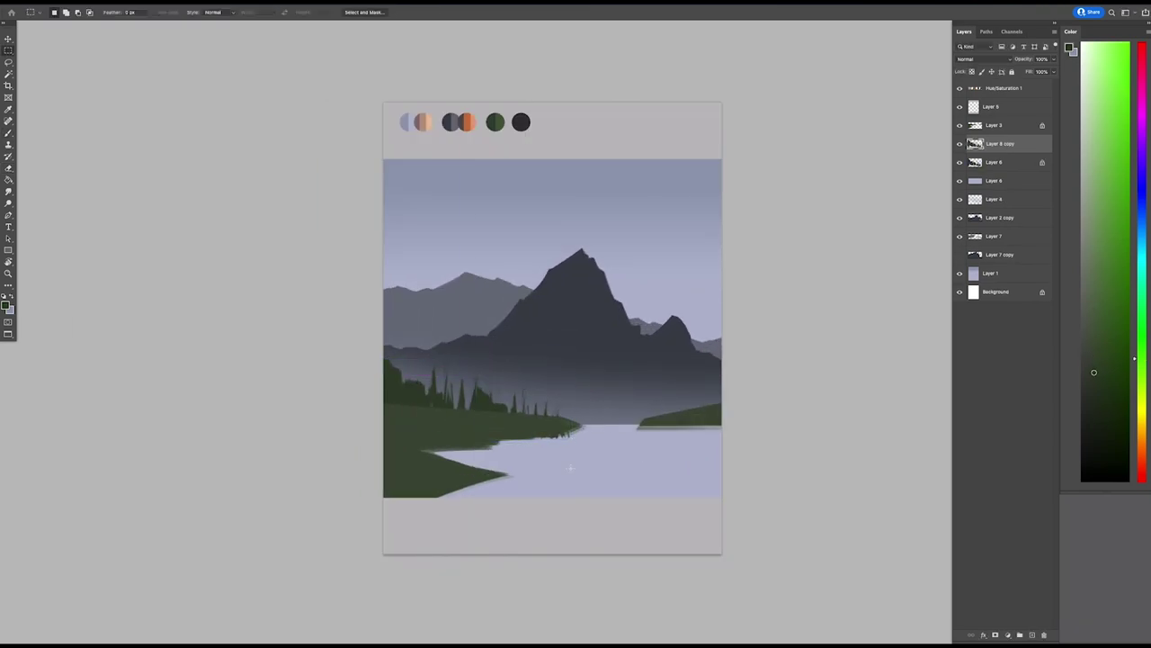
key(ctrl+e)
scroll(606, 366, down, 1)
key(ctrl+t)
key(Return)
key(m)
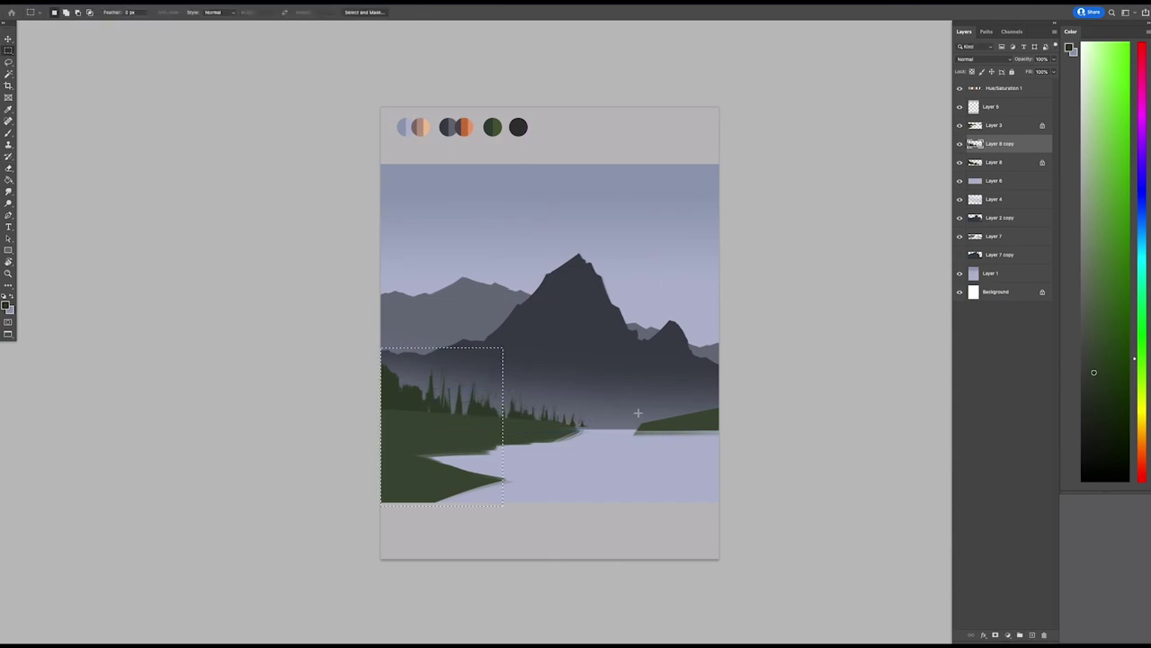
key(Return)
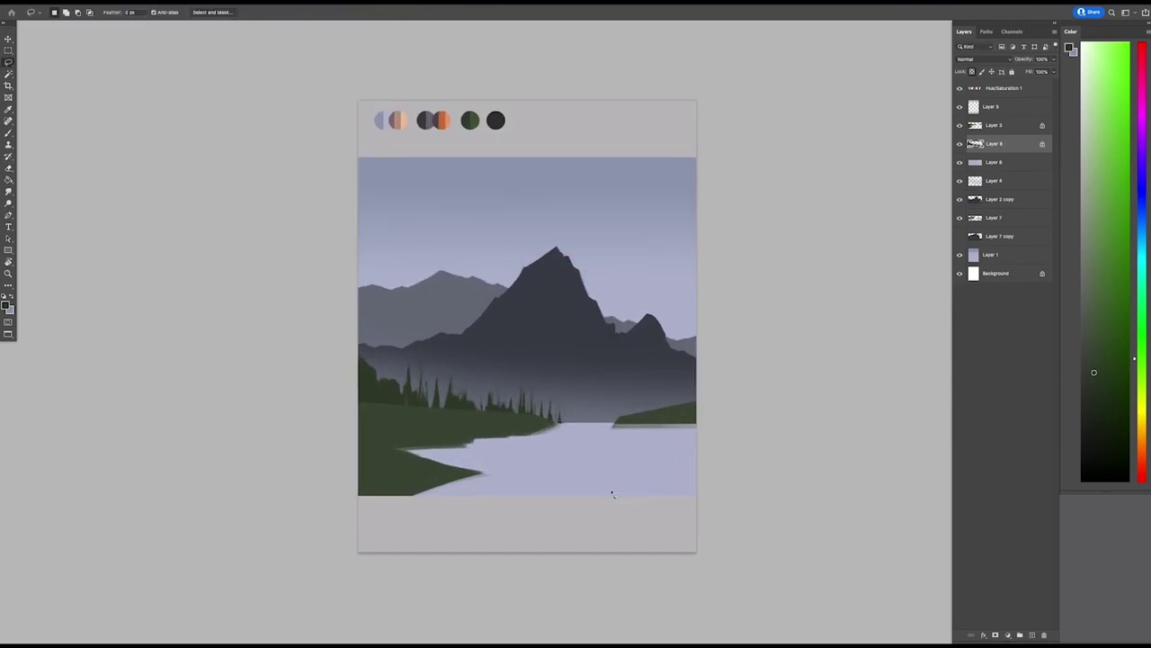
- Replace the hidden rough trees with evergreen brush silhouettes along the left bank, on a new layer moved behind the lake layer
key(b)
right_click(574, 442)
scroll(630, 494, down, 5)
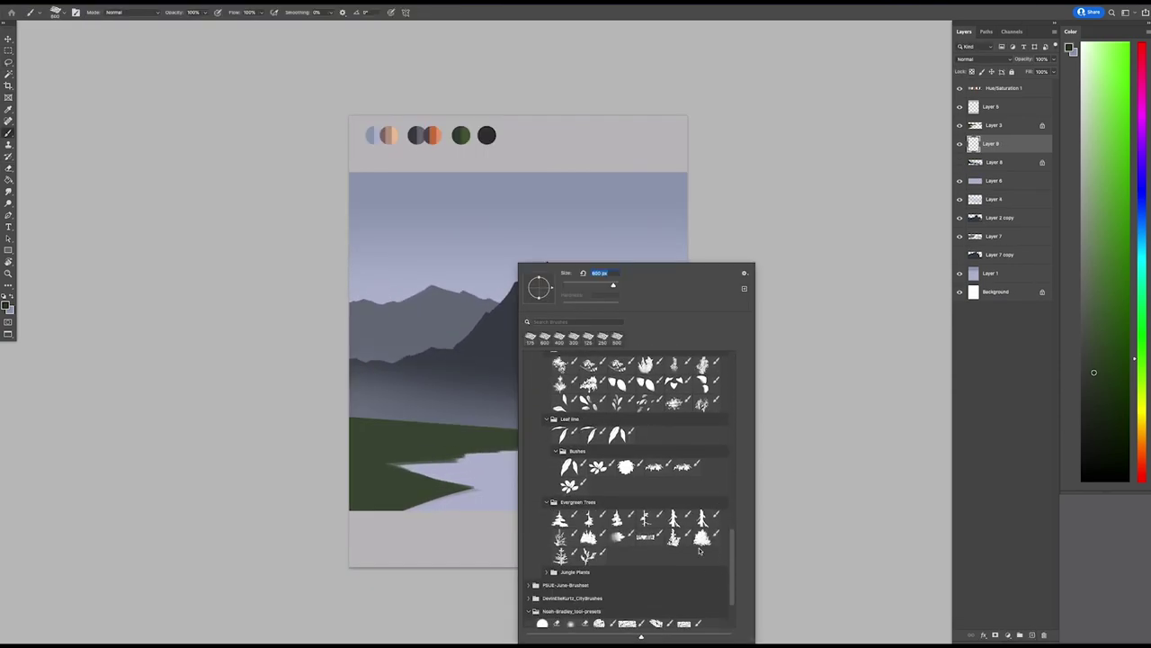
click(575, 387)
drag(395, 409, 513, 427)
key(ctrl+bracketleft)
key(ctrl+bracketleft)
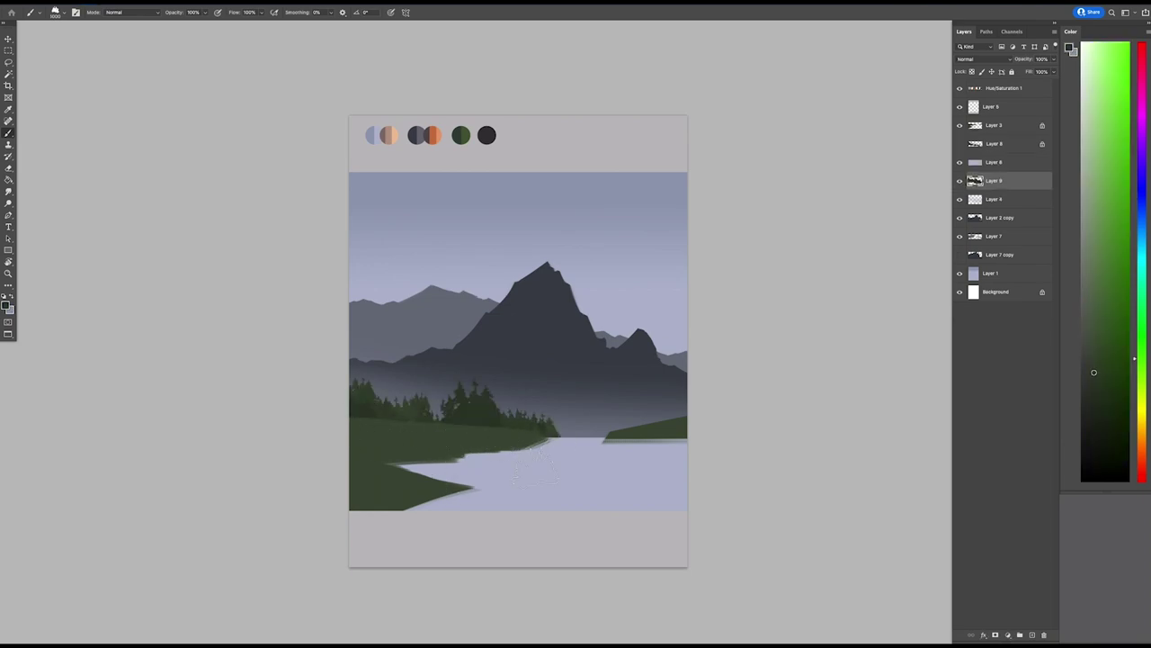
- Stamp matching evergreen tree silhouettes behind the right bank
scroll(654, 403, down, 5)
drag(629, 415, 670, 411)
scroll(654, 403, up, 5)
- Paint darker green shadow bands across both banks on a new layer clipped to the bank shapes, erasing to shape them
right_click(589, 423)
double_click(589, 423)
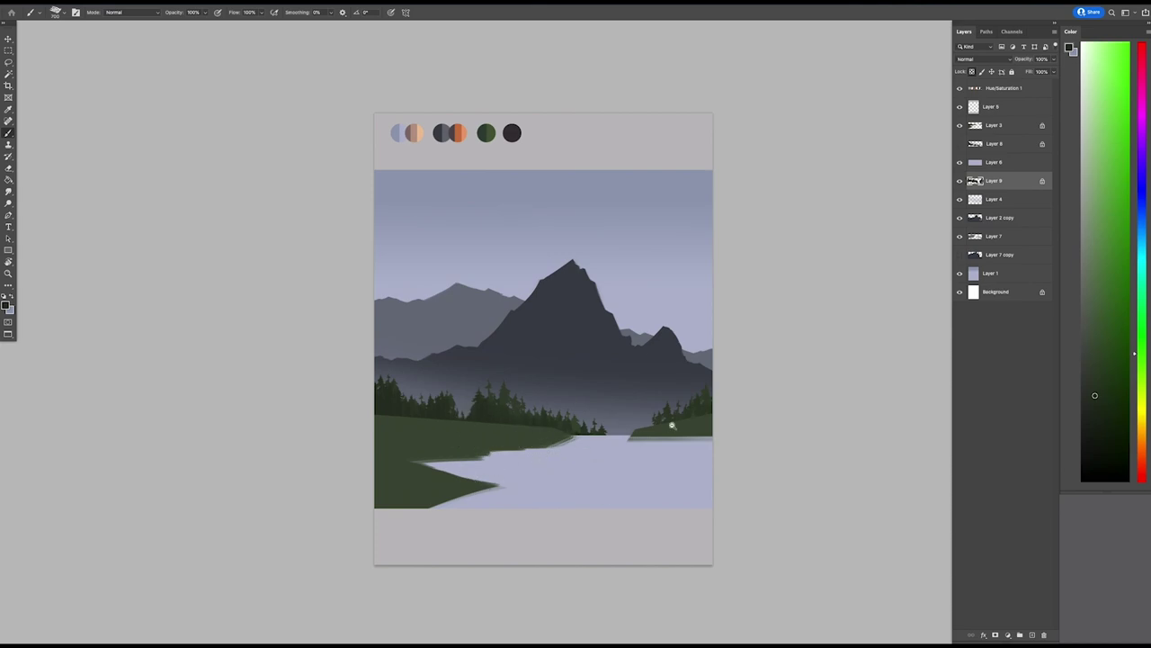
click(1032, 634)
mouse_move(531, 421)
mouse_down()
mouse_move(576, 432)
mouse_move(468, 449)
mouse_up()
key(ctrl+alt+g)
key(e)
mouse_move(644, 441)
mouse_down()
mouse_move(432, 454)
mouse_move(450, 463)
mouse_up()
scroll(668, 436, down, 1)
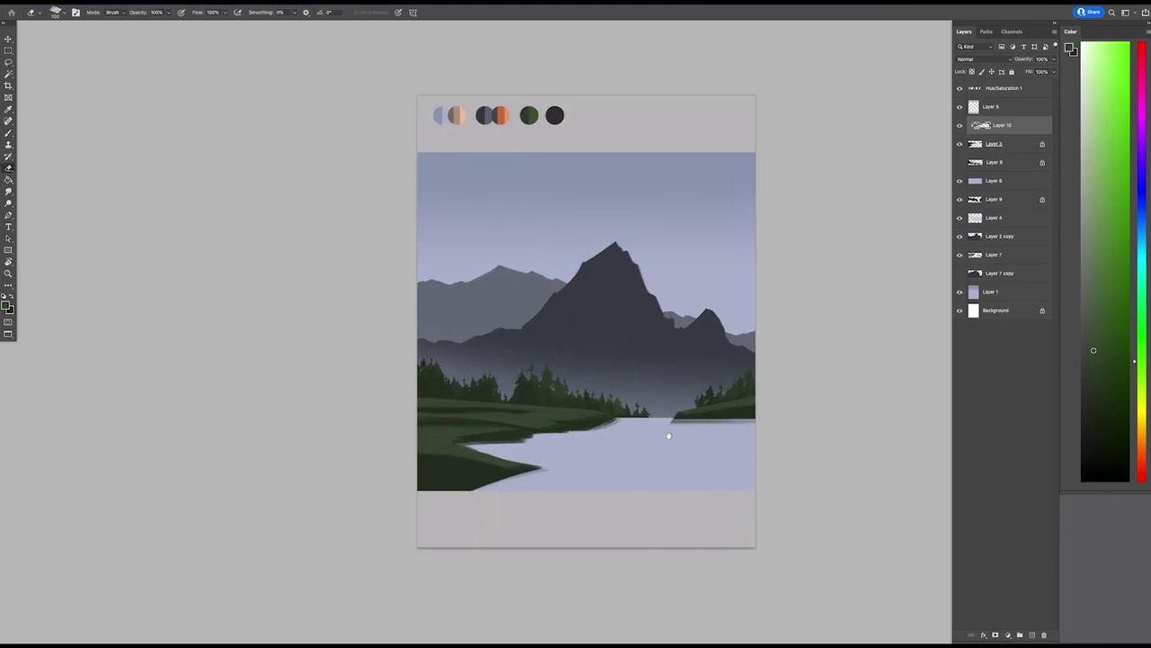
- Glaze a brighter yellow-green over the upper parts of the banks with a soft brush at 30% opacity
scroll(681, 398, right, 2)
alt+click(681, 398)
scroll(680, 399, left, 2)
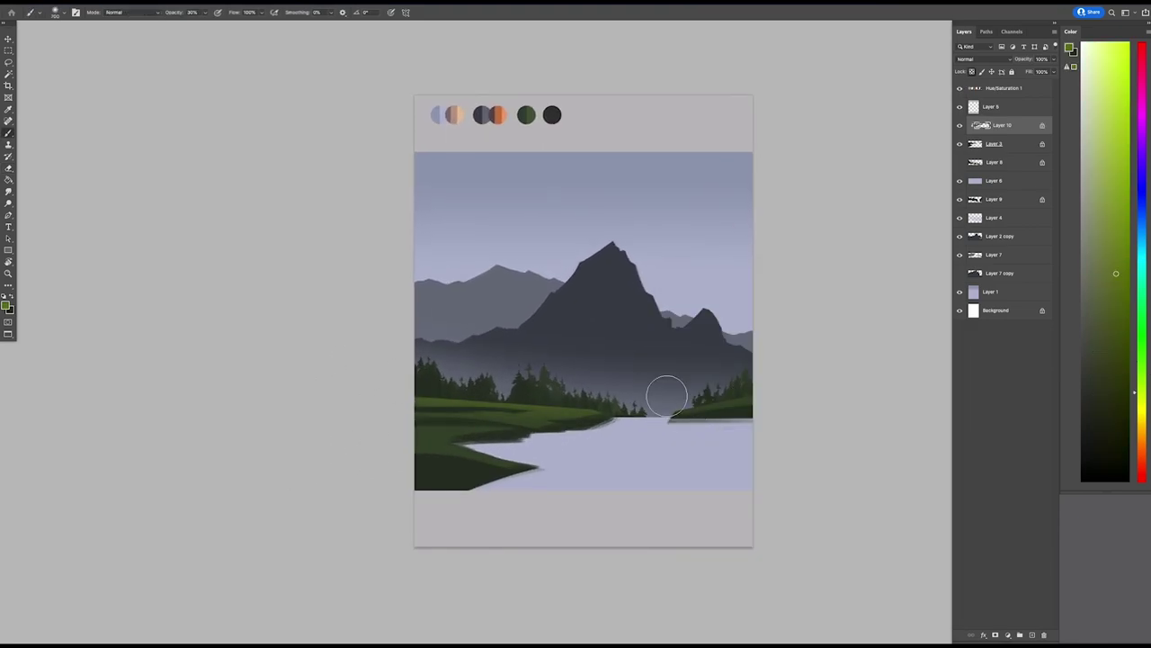
- Add a new layer clipped to the mountain and paint orange light strokes on the main peak using the palette's orange
scroll(712, 399, up, 1)
scroll(712, 398, right, 2)
ctrl+click(713, 398)
key(ctrl+shift+alt+n)
alt+click(455, 132)
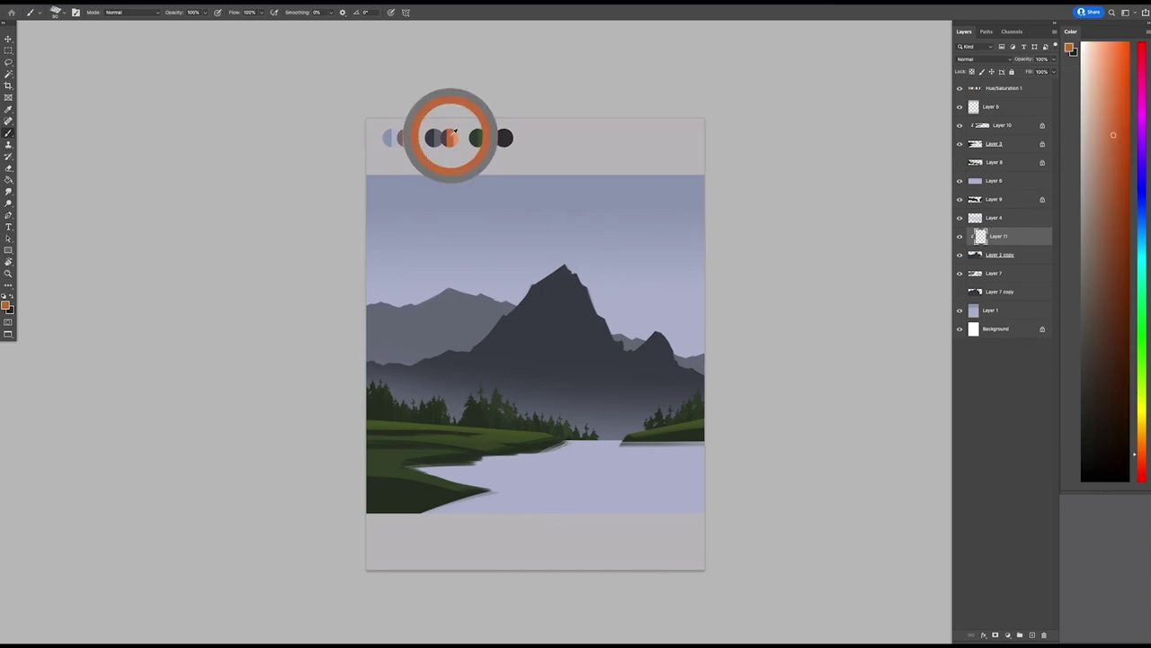
key(e)
scroll(557, 306, down, 1)
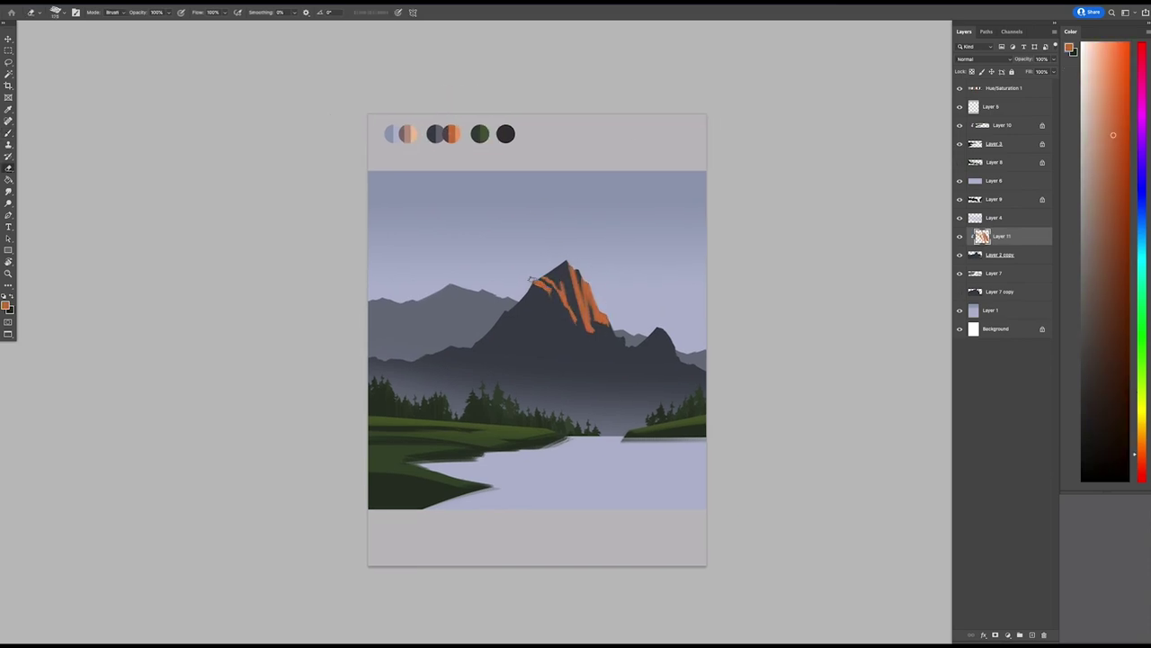
- Extend the orange light down the main peak's right face, onto the secondary peak and the main peak's left shoulder
key(9)
drag(557, 282, 610, 385)
mouse_move(658, 331)
mouse_down()
mouse_move(652, 364)
mouse_move(619, 376)
mouse_up()
drag(538, 308, 513, 342)
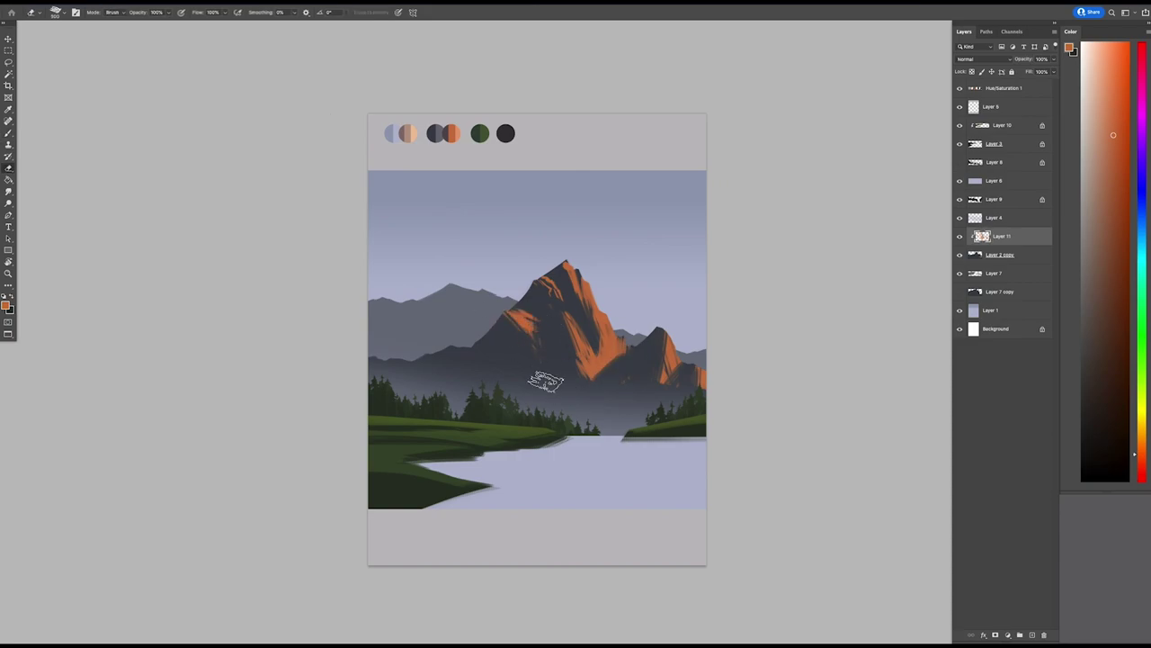
- Paint orange light along the mountain's lower ridges, from the left slope down to the lake's far shore
key(ctrl+minus)
mouse_move(490, 352)
mouse_down()
mouse_move(534, 355)
mouse_move(478, 364)
mouse_move(621, 423)
mouse_up()
key(ctrl+plus)
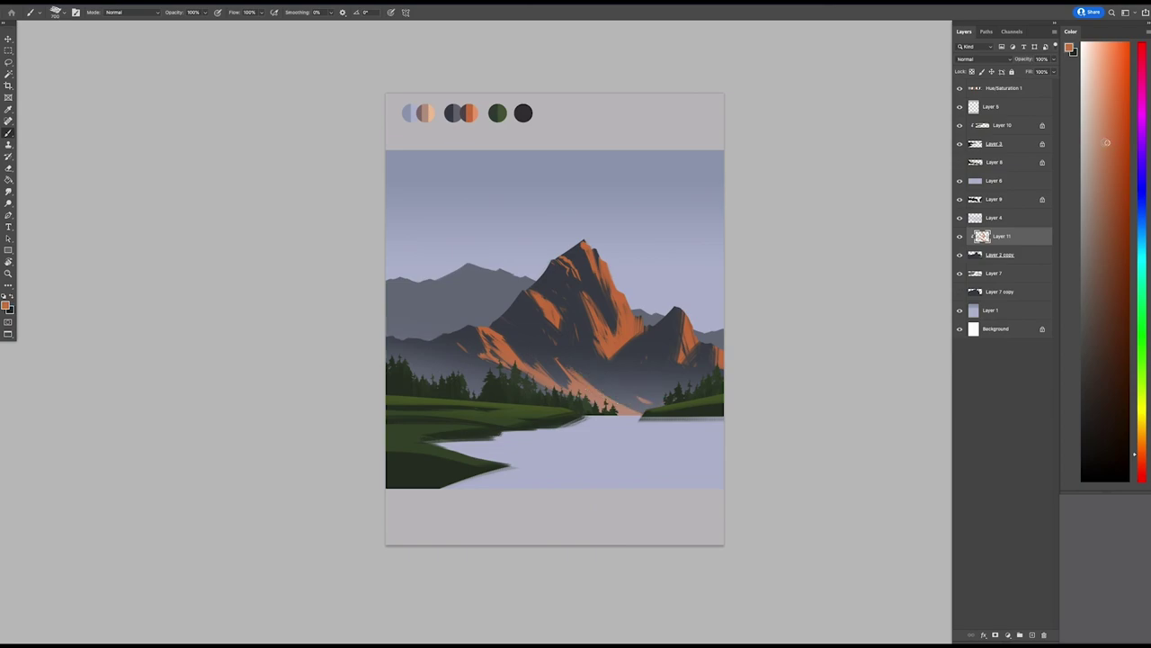
- Lock the light layer's transparent pixels and shift the orange mountain light to a deeper red
key(ctrl+minus)
key(ctrl+plus)
key(ctrl+minus)
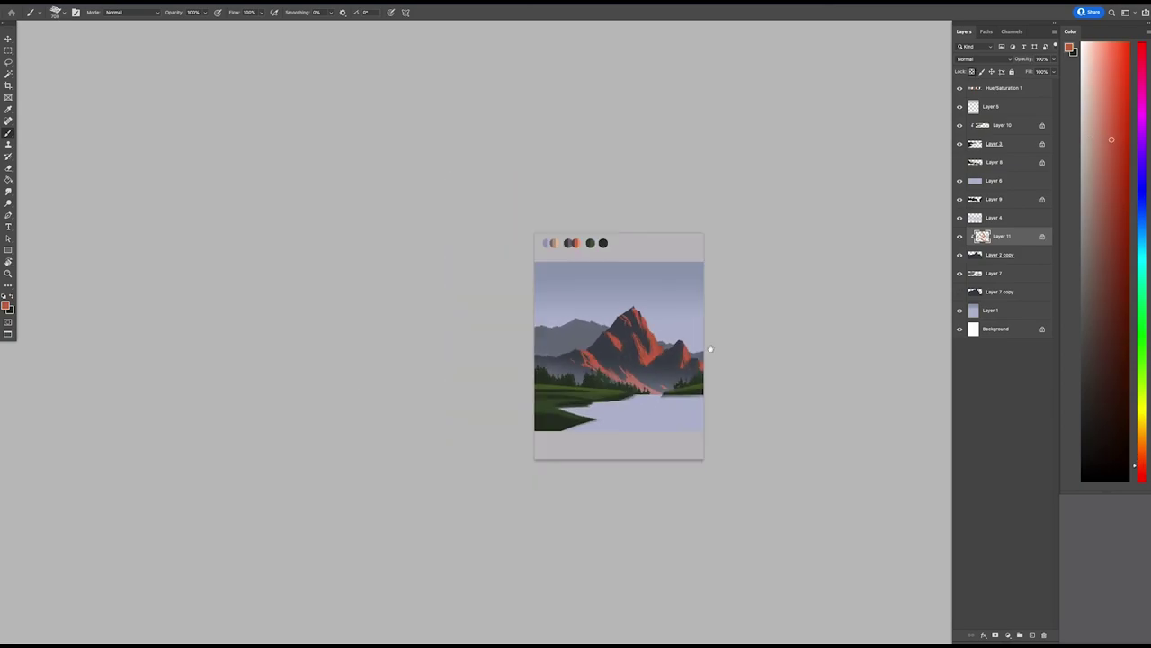
key(ctrl+plus)
key(ctrl+minus)
key(ctrl+plus)
- Extend the red light across the low ridge left of the main mountain and erase its edges into shape
key(e)
key(ctrl+minus)
key(ctrl+plus)
mouse_move(463, 396)
mouse_down()
mouse_move(403, 398)
mouse_move(428, 402)
mouse_up()
key(ctrl+minus)
key(ctrl+plus)
- Paint dark blue-grey foothill silhouettes behind the trees on both sides of the lake on a new layer
key(ctrl+shift+alt+n)
key(b)
key(ctrl+minus)
key(ctrl+plus)
alt+click(544, 269)
key(e)
drag(461, 364, 606, 423)
key(ctrl+minus)
key(ctrl+plus)
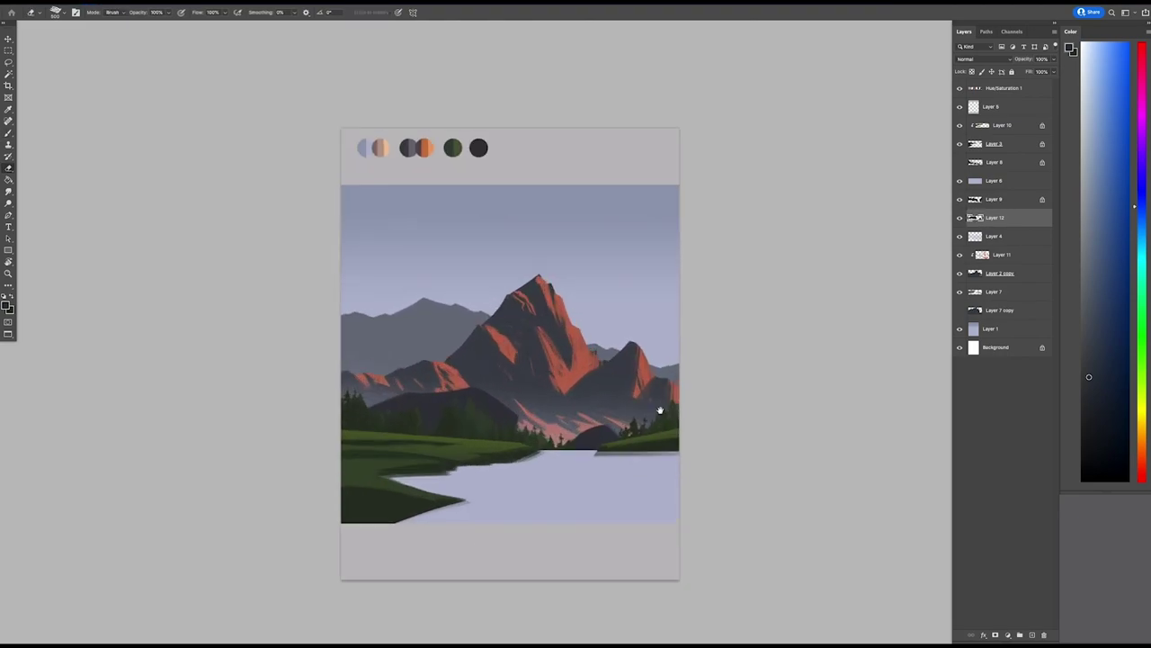
- Duplicate the mountain's red light layer, hide the original, and start simplifying the light on the main peak and its shoulder
key(v)
key(ctrl+plus)
key(ctrl+minus)
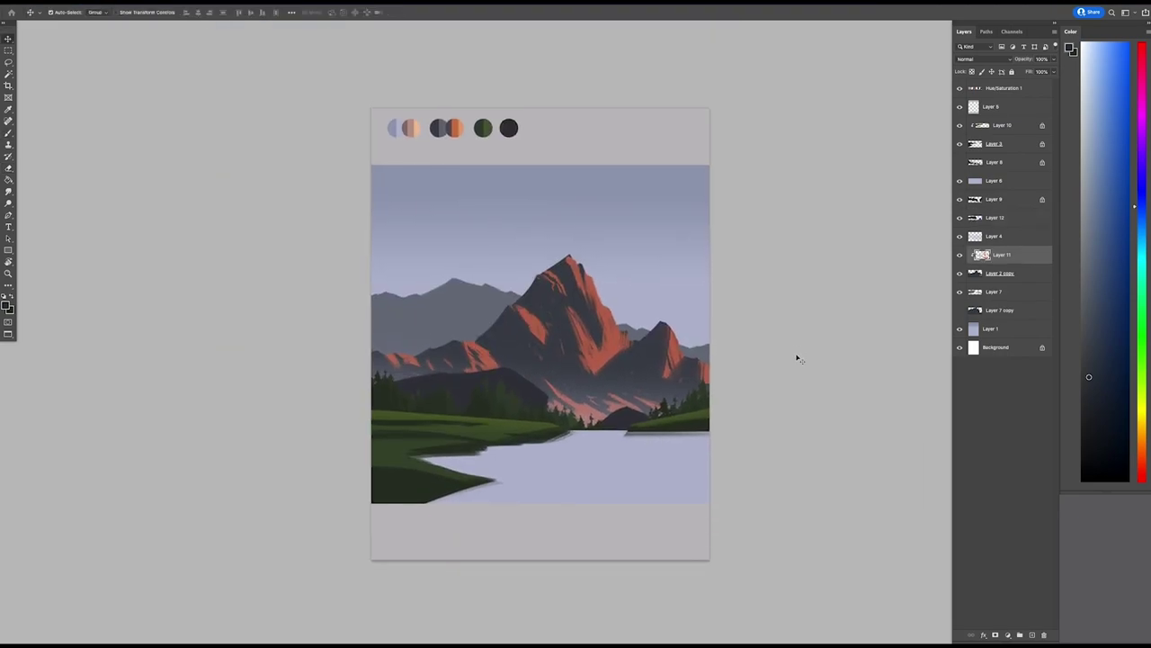
right_click(1000, 252)
click(1039, 422)
key(e)
mouse_move(575, 270)
mouse_down()
mouse_move(562, 306)
mouse_move(549, 288)
mouse_move(603, 257)
mouse_up()
drag(576, 315, 619, 357)
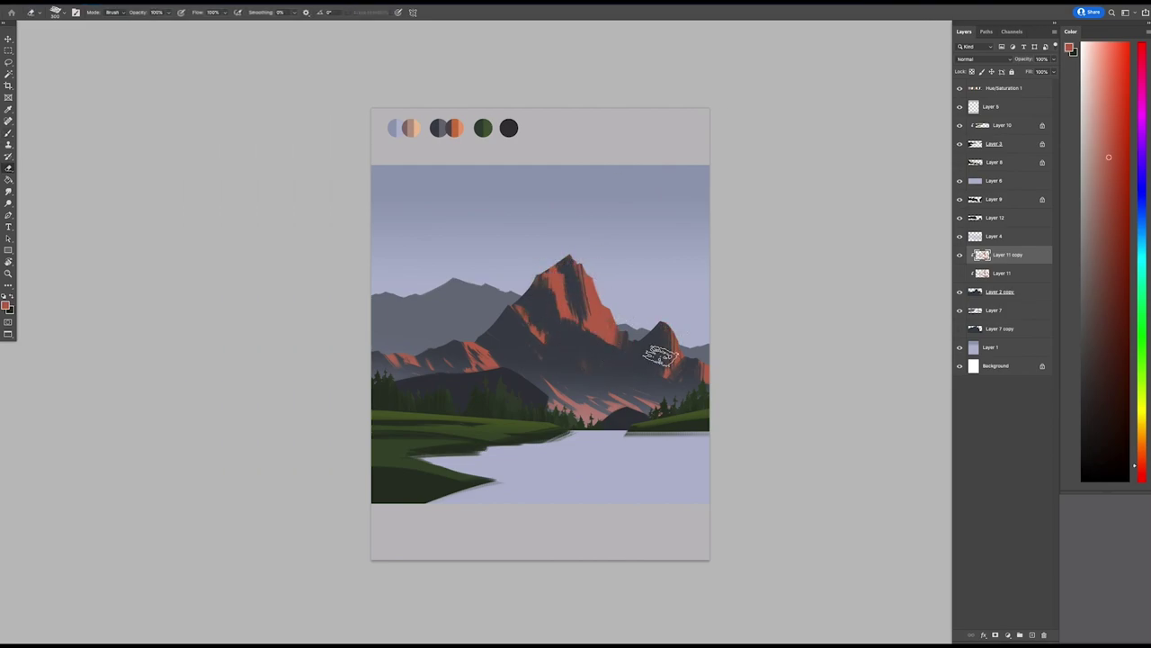
- Consolidate the red light into one broad face on the main peak's right side and thin the patches on the lower slopes
scroll(661, 355, down, 3)
scroll(620, 331, up, 3)
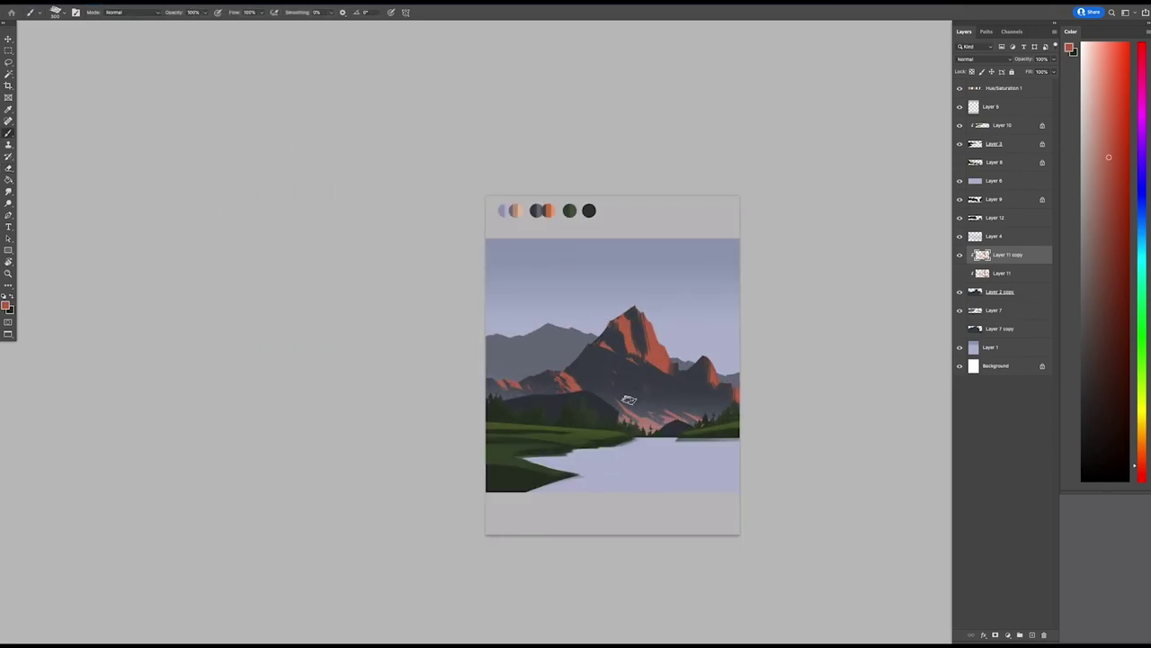
key(e)
scroll(575, 378, right, 2)
scroll(526, 408, up, 2)
scroll(631, 331, down, 2)
scroll(631, 331, up, 2)
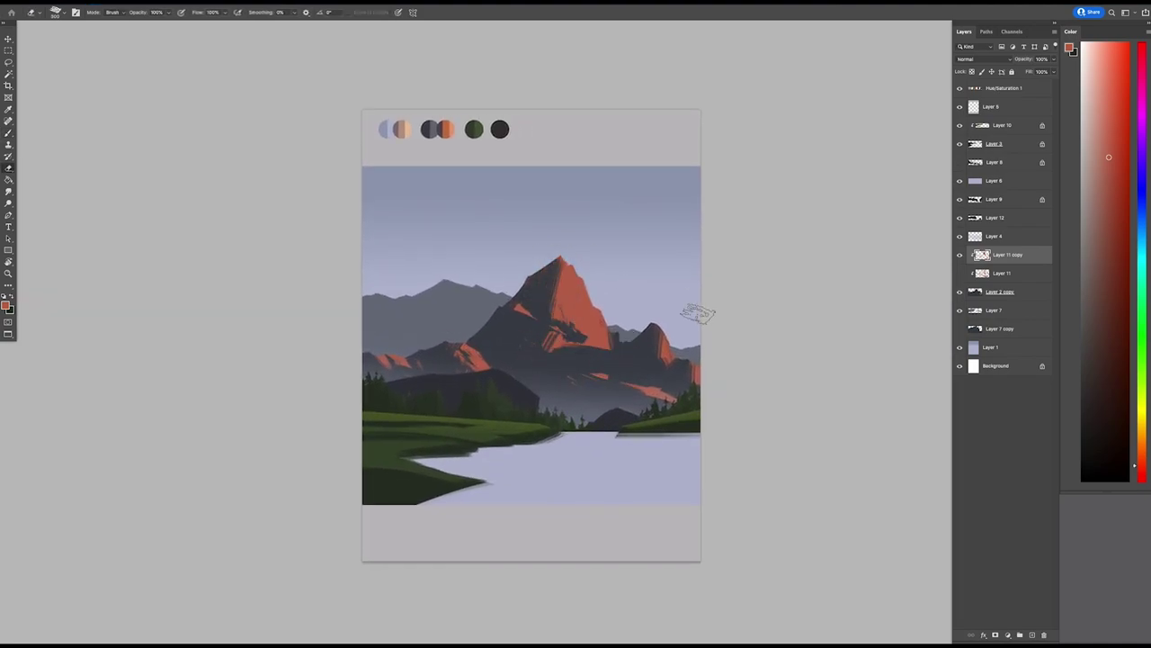
key(b)
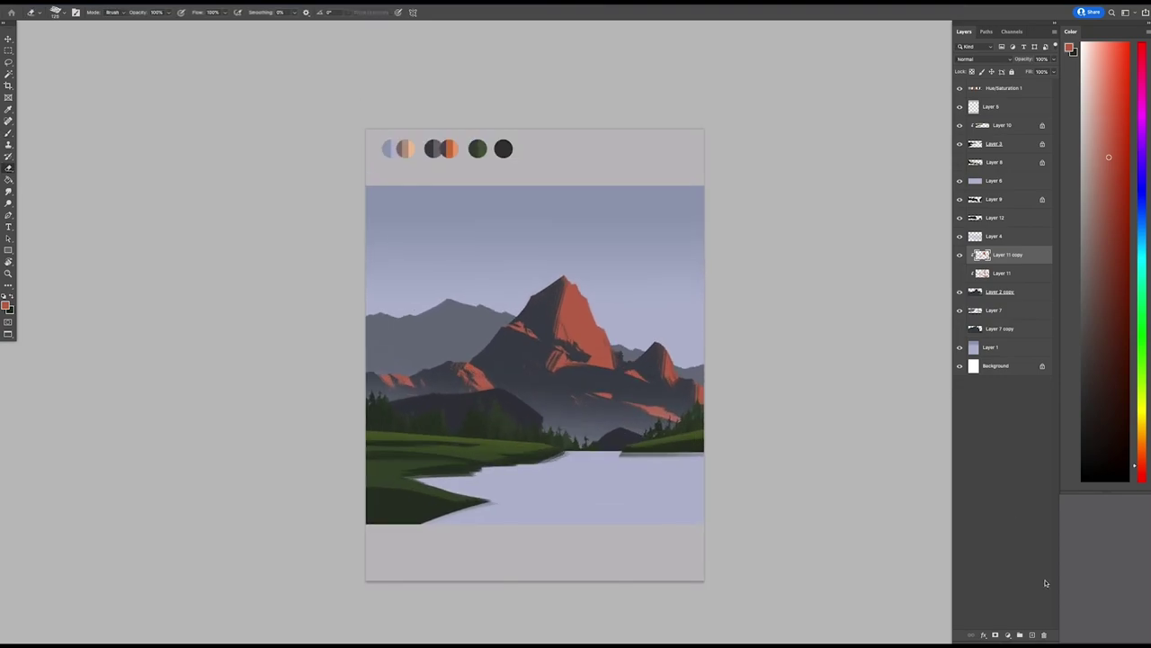
- Paint light orange highlights over the main peak's sunlit face on a new clipped layer
click(1032, 635)
key(b)
scroll(522, 347, up, 1)
scroll(411, 128, down, 1)
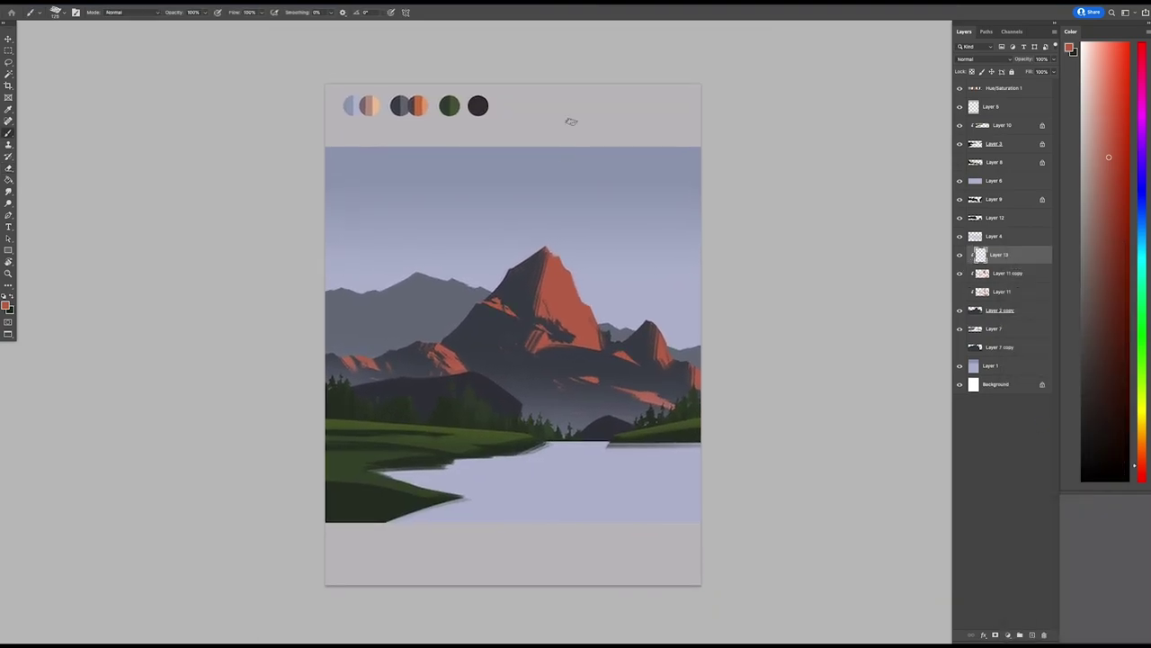
alt+click(557, 274)
drag(551, 265, 556, 297)
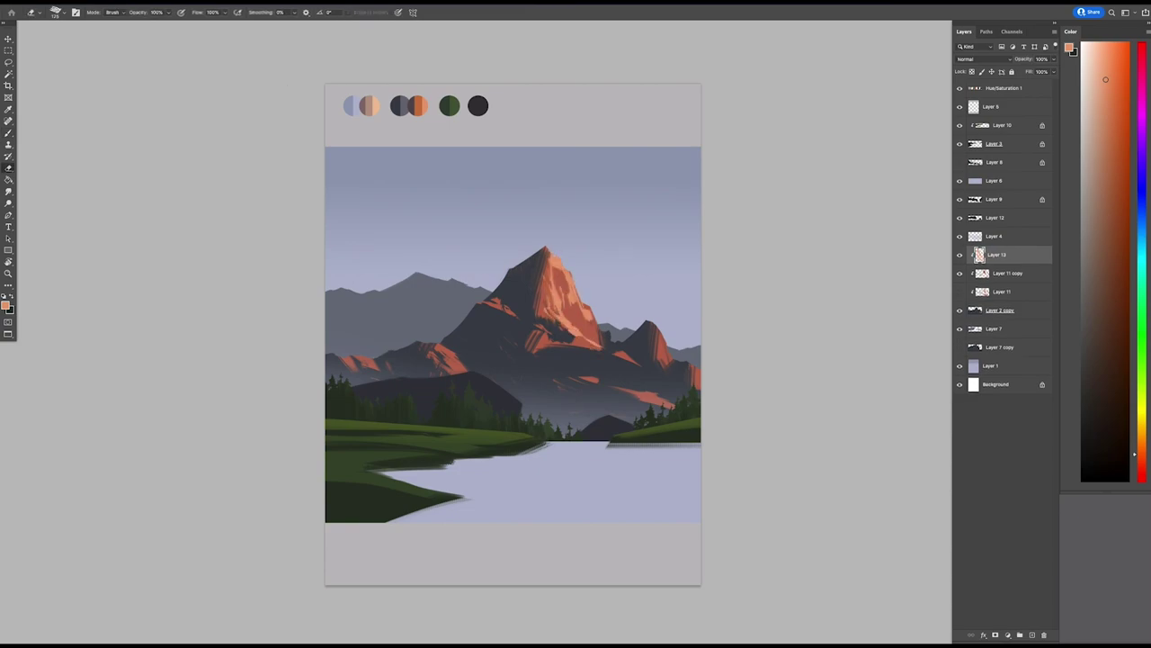
key(b)
scroll(580, 304, down, 1)
- Paint grey rock strokes over the mountain's shadow side on a new clipped layer placed beneath the red light, and erase them into shape
key(ctrl+shift+alt+n)
key(b)
scroll(540, 288, up, 1)
alt+click(525, 271)
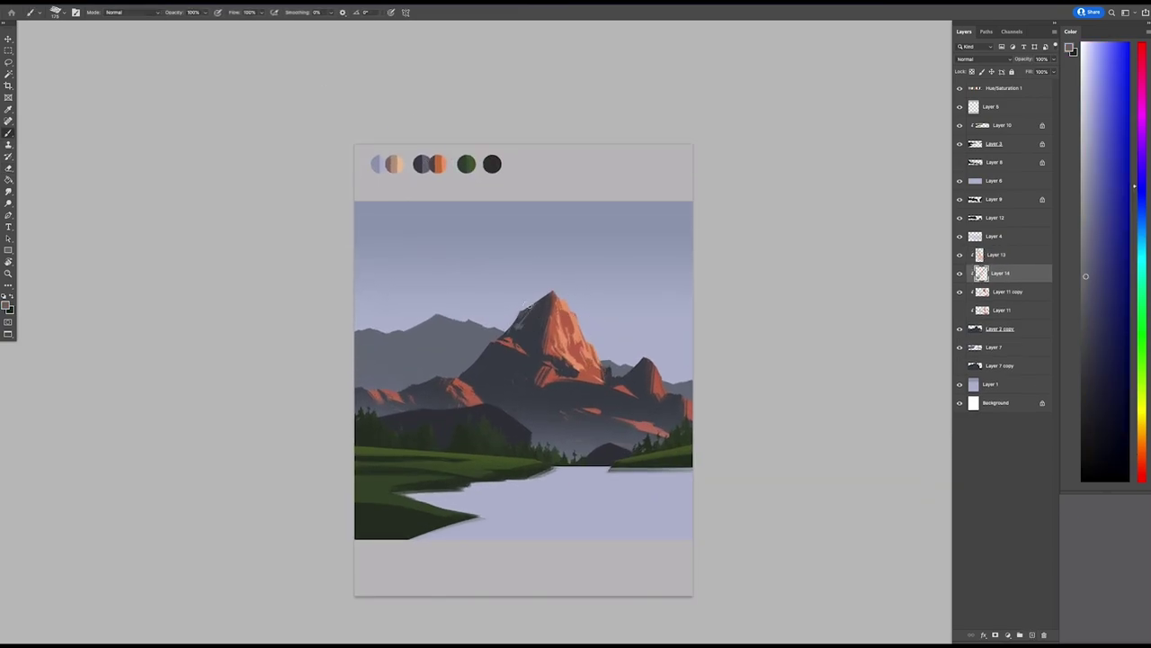
key(ctrl+bracketleft)
key(e)
scroll(525, 317, down, 1)
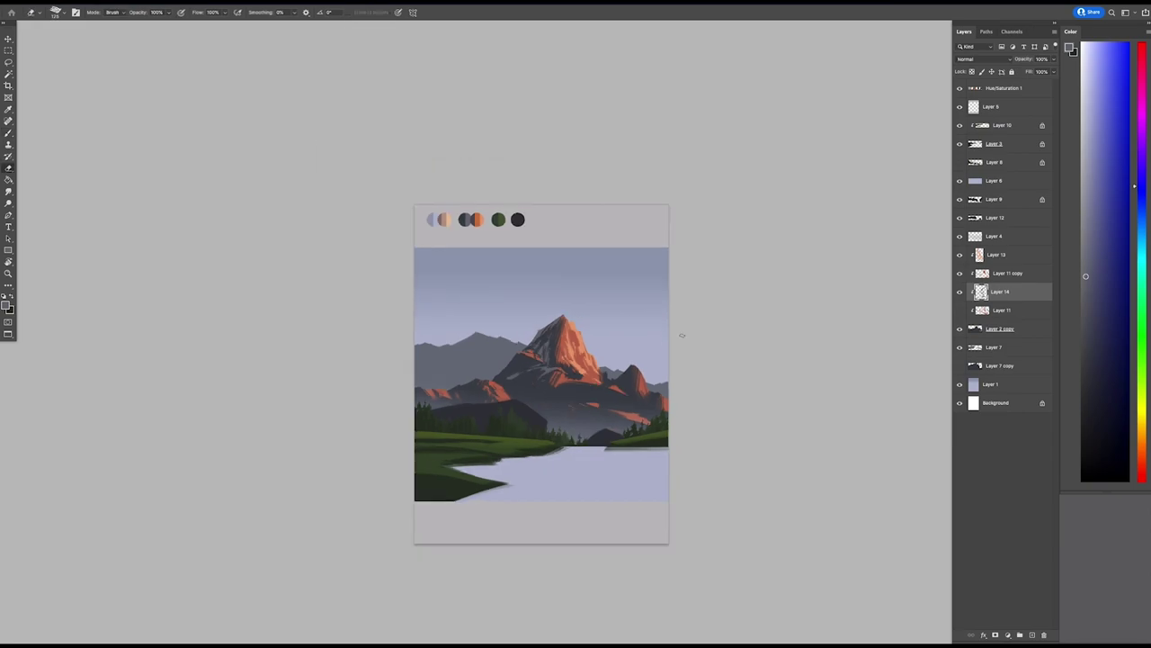
scroll(525, 316, up, 1)
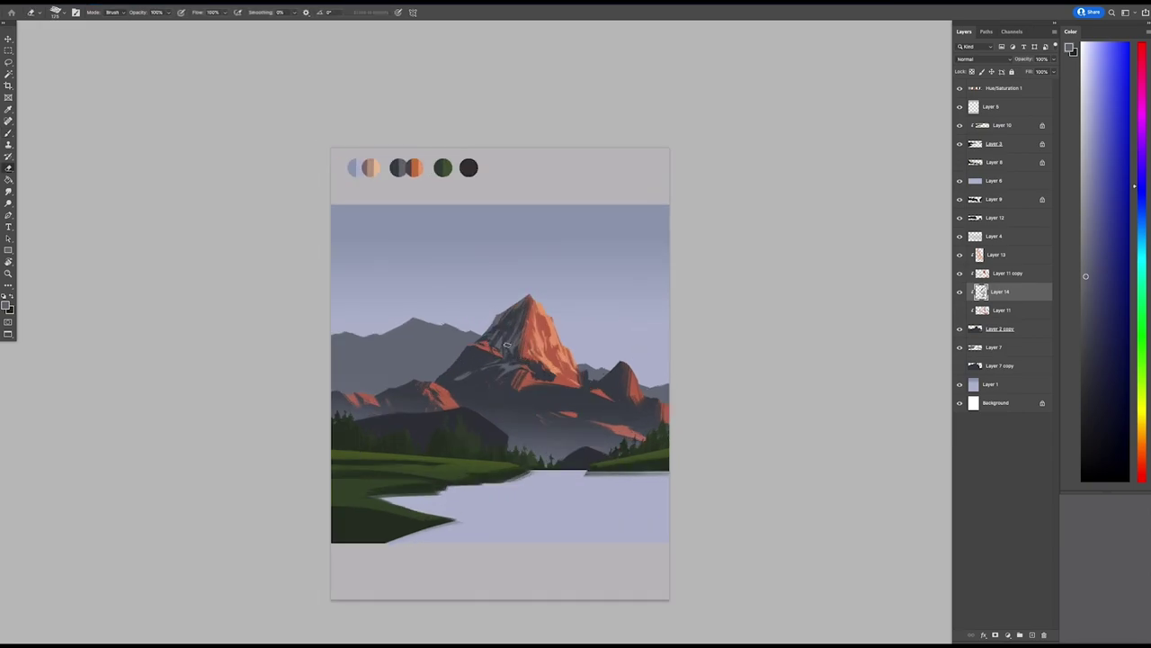
drag(511, 338, 592, 347)
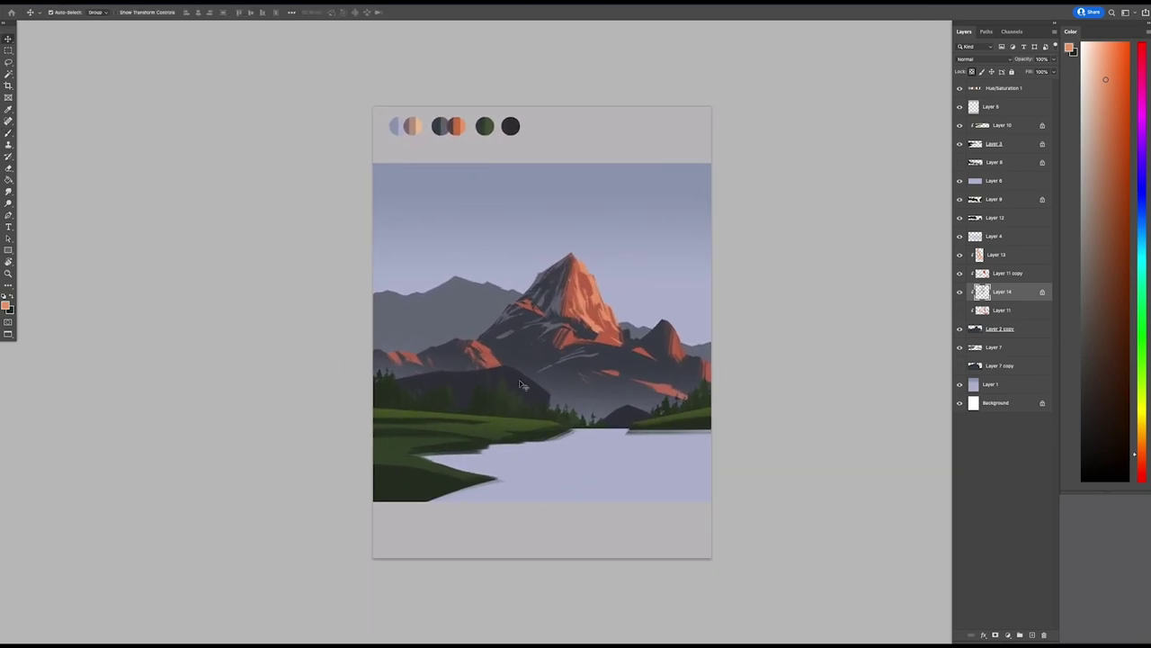
- Paint lighter grey rock highlights on the dark foothills using a new layer clipped to them
right_click(1000, 218)
click(1031, 401)
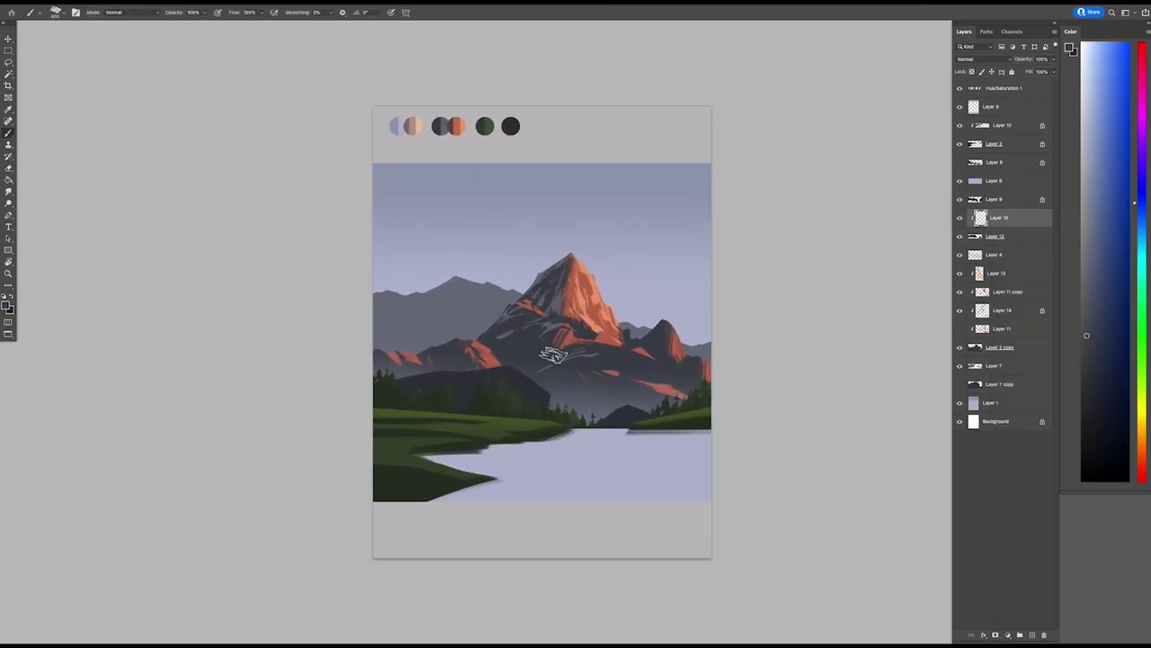
key(e)
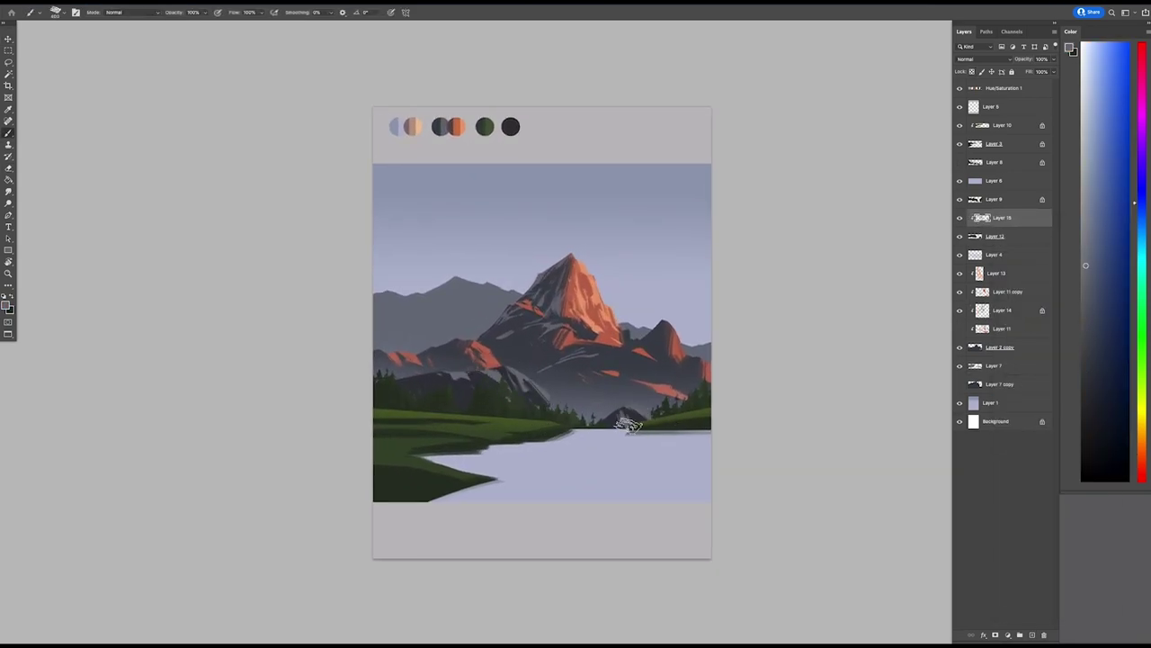
- Recolour the grey rock highlights on the dark foothills in dark red, starting from the mountain's sampled red light
scroll(673, 404, down, 1)
scroll(672, 403, up, 1)
key(b)
alt+click(682, 385)
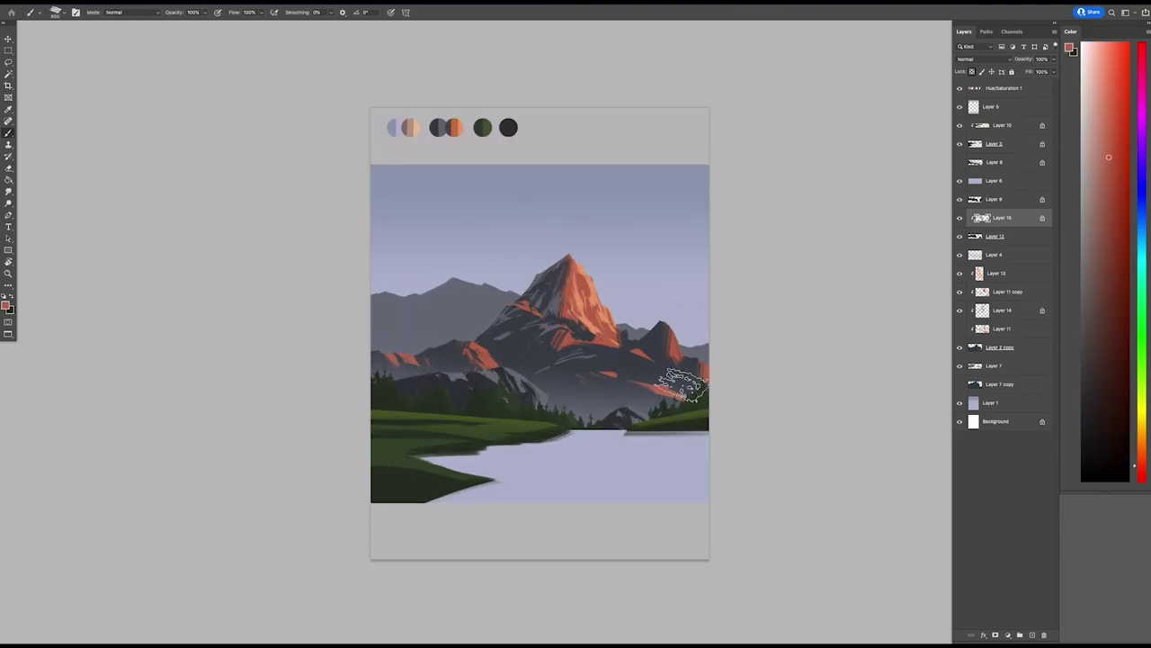
click(1105, 214)
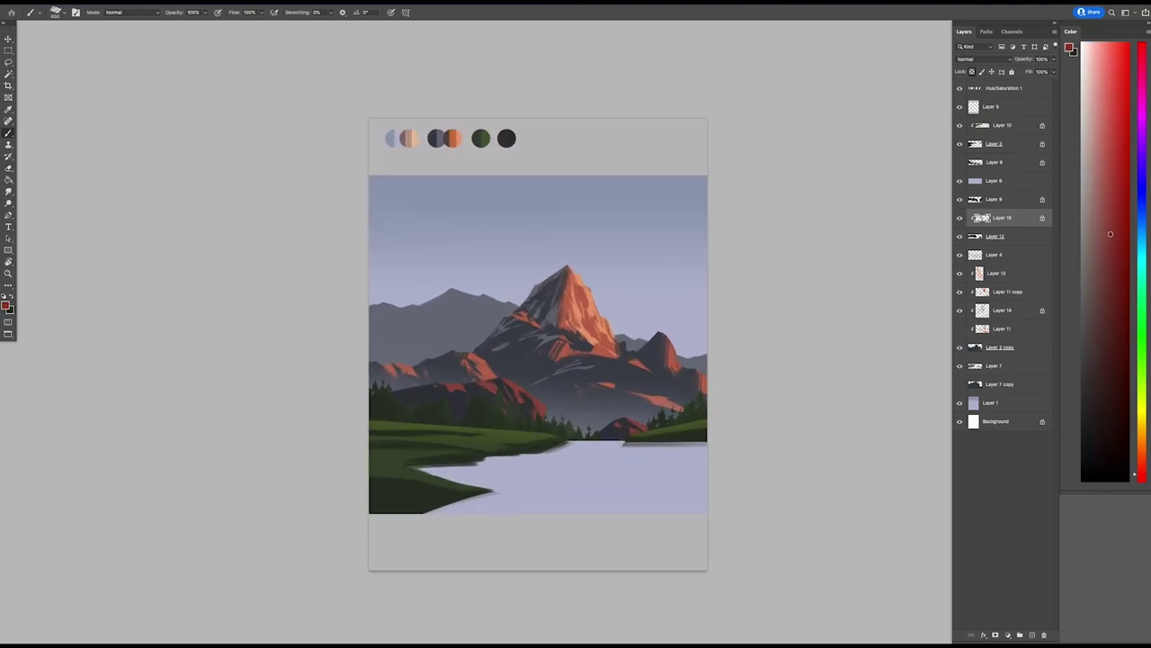
scroll(538, 360, down, 1)
scroll(538, 360, up, 1)
- Select the tree layer and sample its dark green as the painting colour
ctrl+click(450, 430)
alt+click(449, 430)
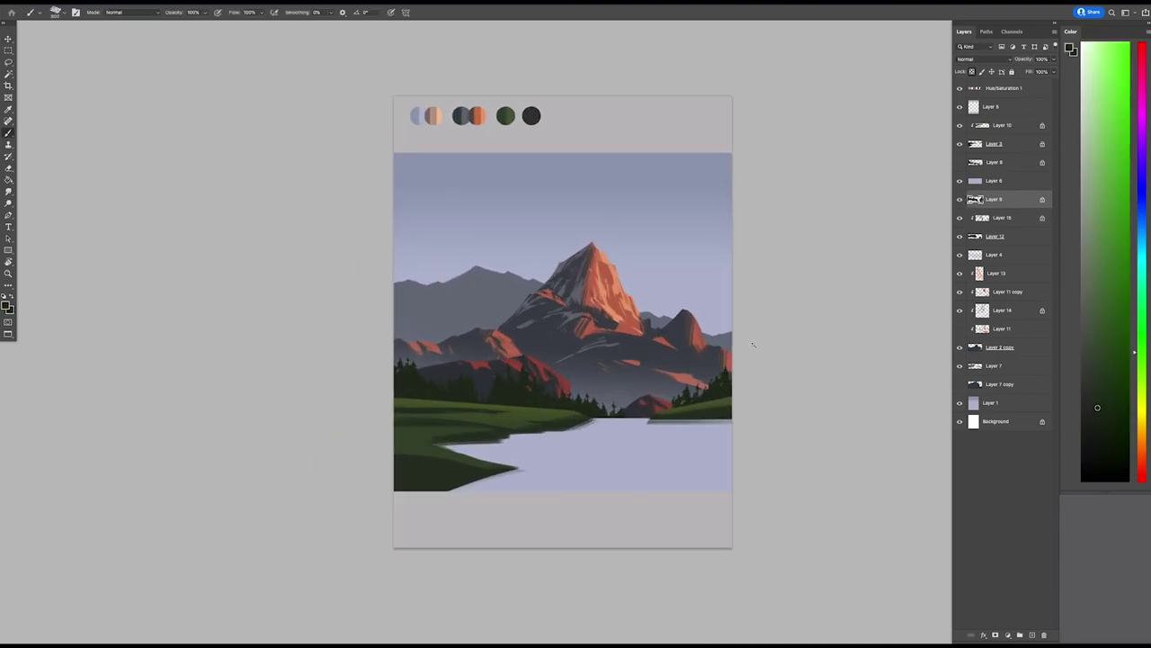
scroll(732, 360, up, 1)
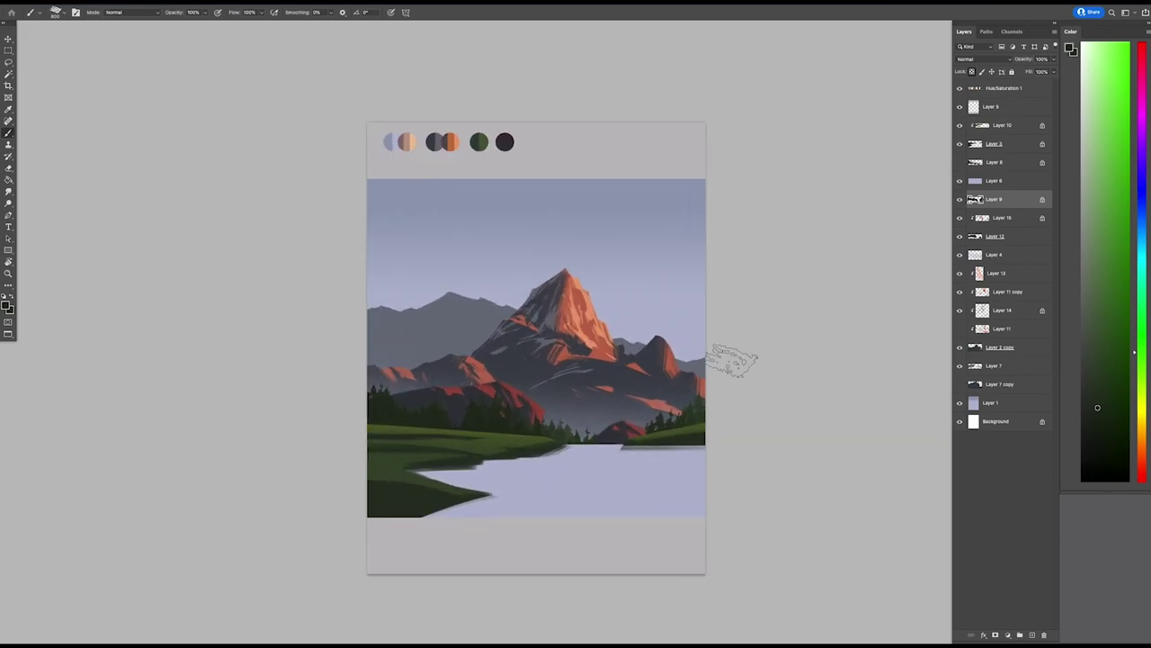
- Hide the grey border layer and rework the red light on the far-right slopes with the sampled red
scroll(674, 450, up, 2)
ctrl+click(670, 351)
key(b)
alt+click(670, 351)
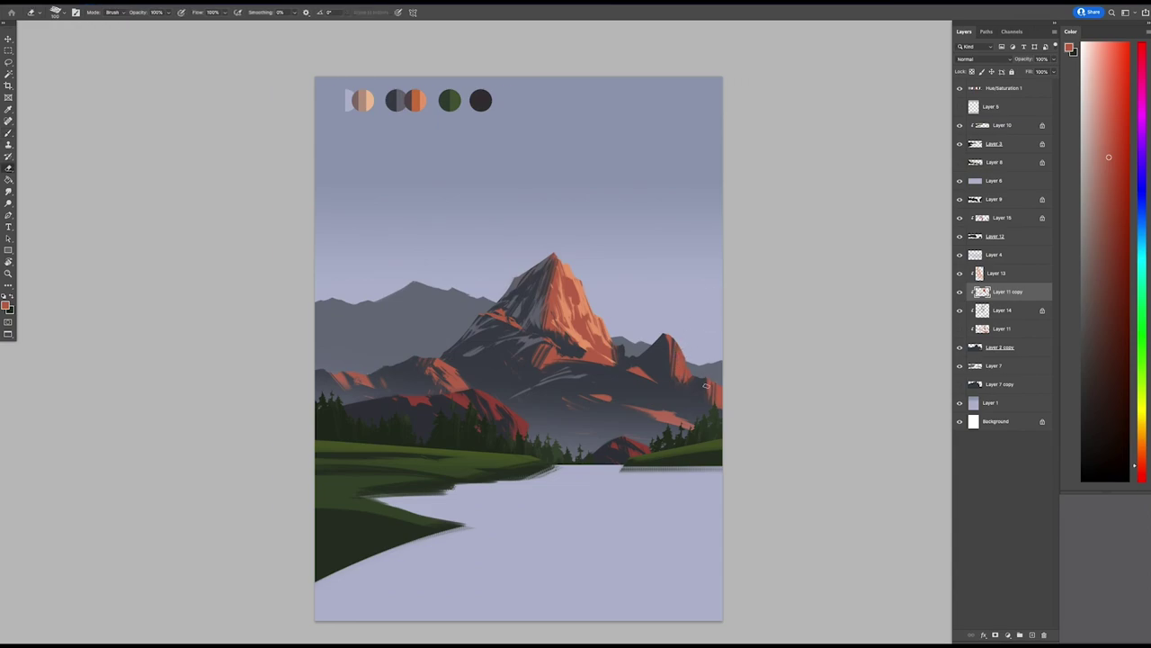
scroll(720, 350, down, 2)
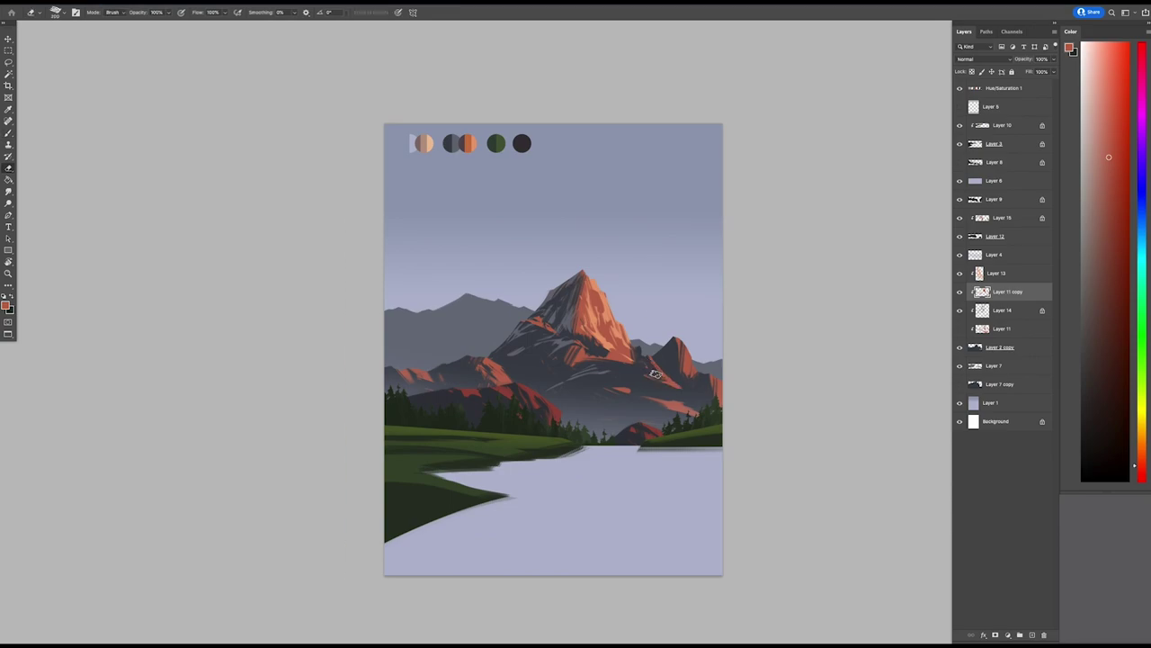
- Add red light on the slope between the main peak and the small side peak, and erase it into shape
scroll(658, 359, down, 1)
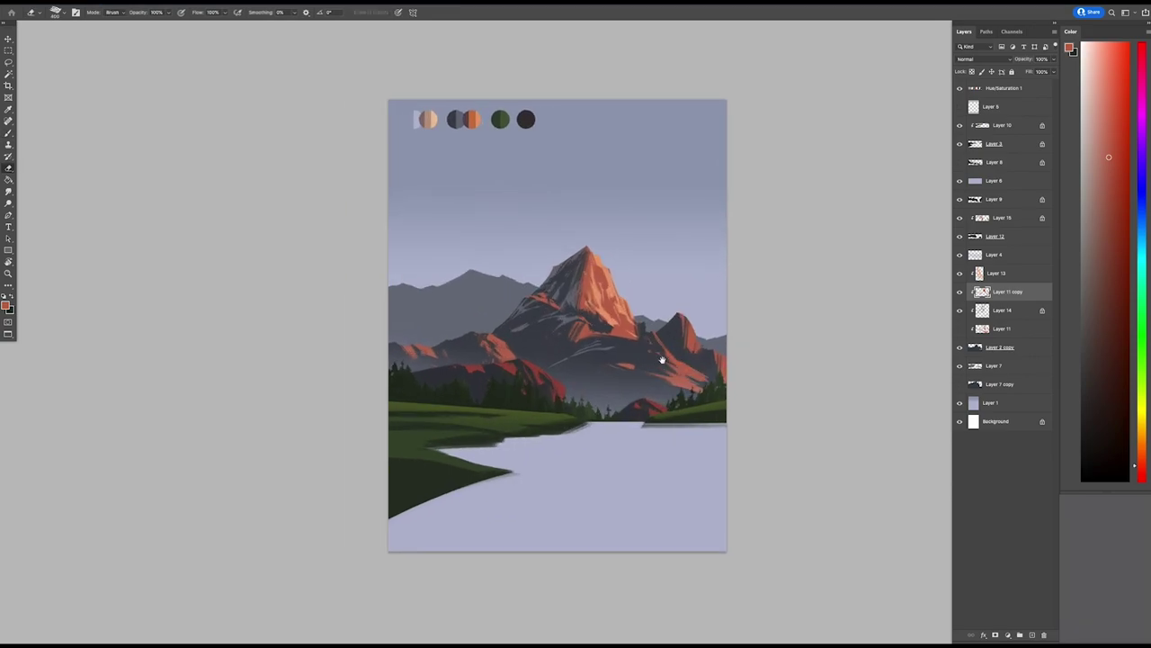
scroll(673, 285, down, 2)
scroll(681, 339, up, 2)
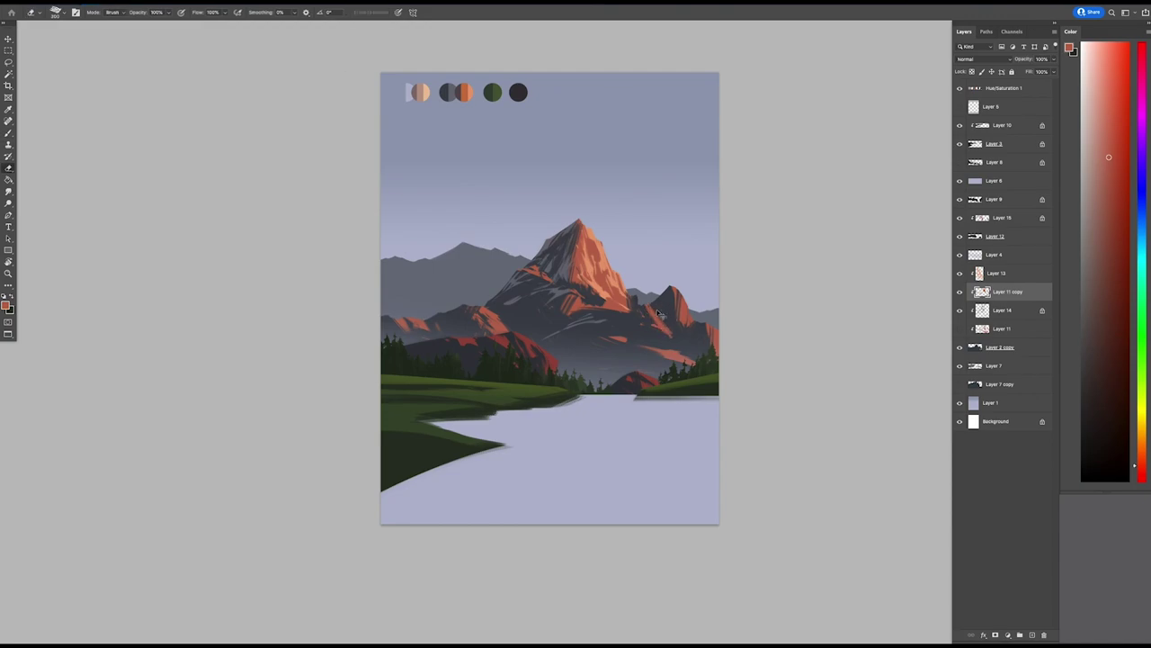
scroll(661, 307, left, 3)
scroll(661, 310, down, 1)
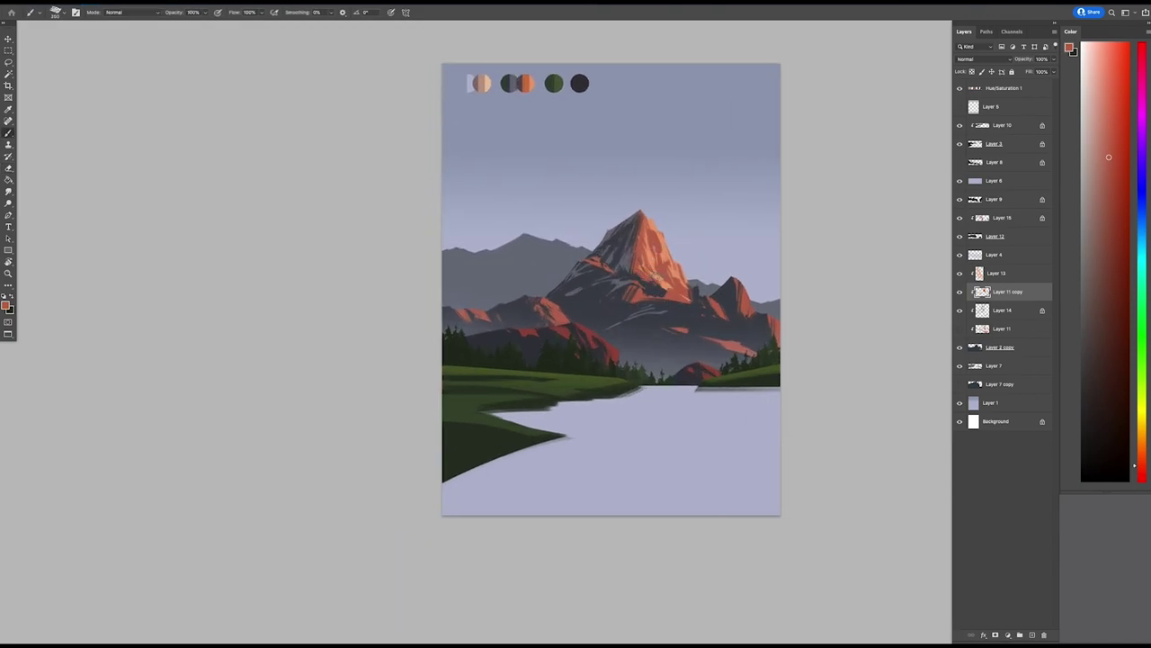
- Paint thin red light strokes along the lower right base of the main peak's sunlit face
key(b)
scroll(657, 261, down, 2)
scroll(657, 261, up, 2)
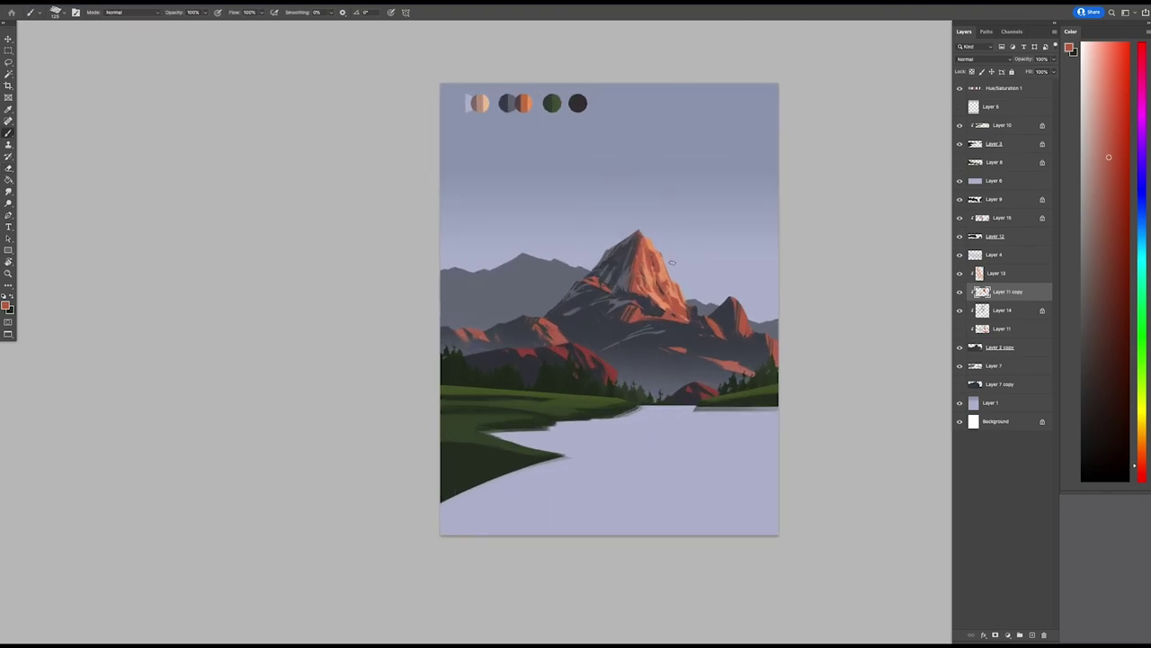
scroll(671, 261, down, 2)
scroll(699, 293, down, 1)
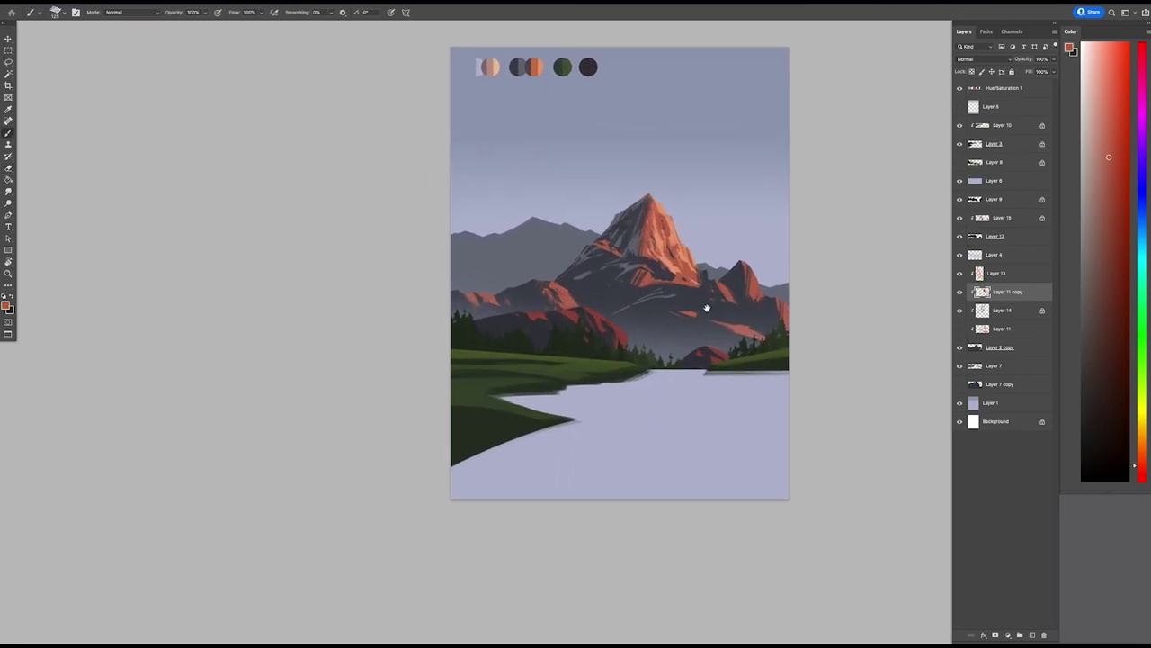
scroll(708, 322, up, 2)
scroll(709, 332, right, 1)
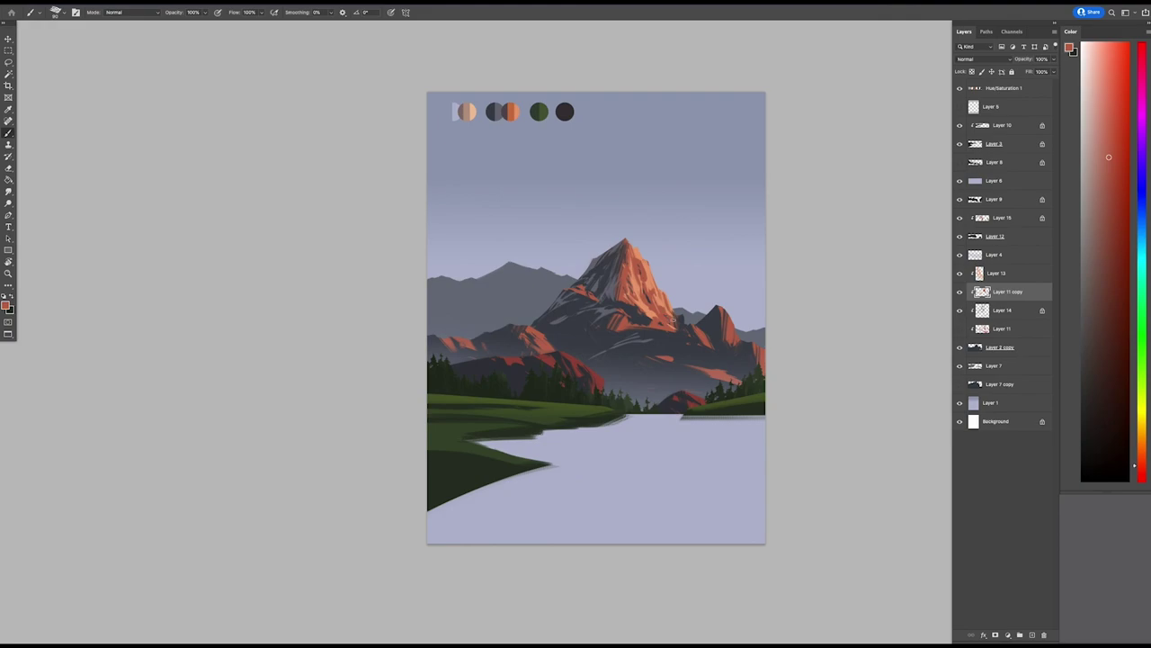
scroll(594, 327, up, 1)
- Alternate erasing and painting to carve the main peak's red light into sharper rock facets
key(e)
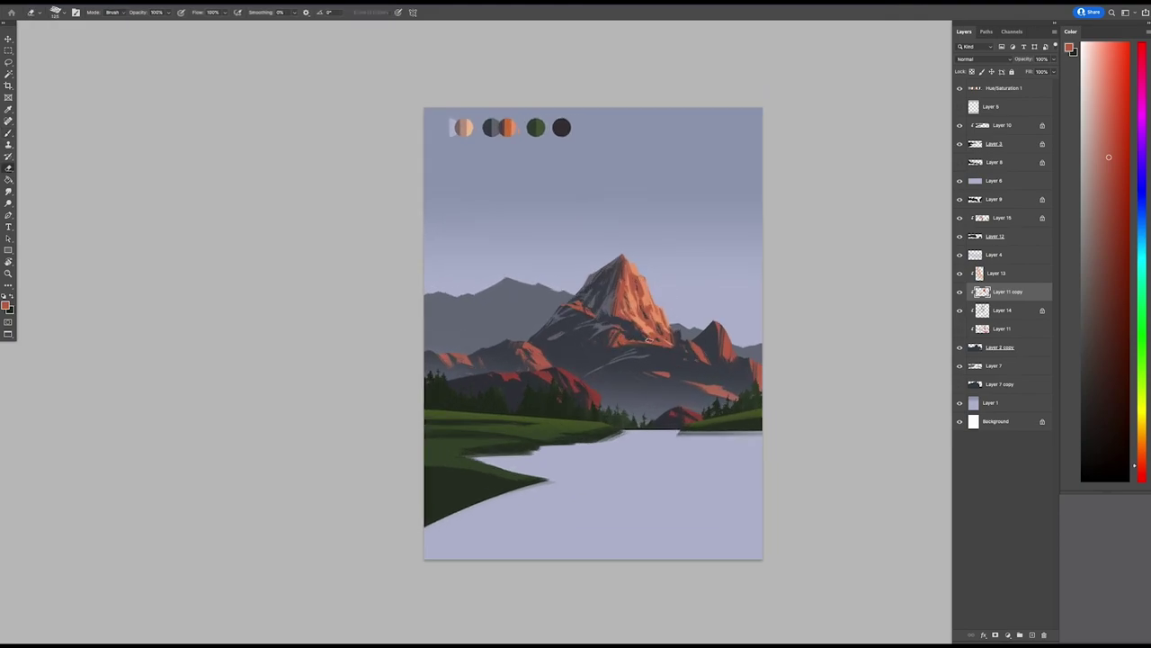
scroll(647, 339, up, 1)
key(b)
scroll(699, 368, up, 1)
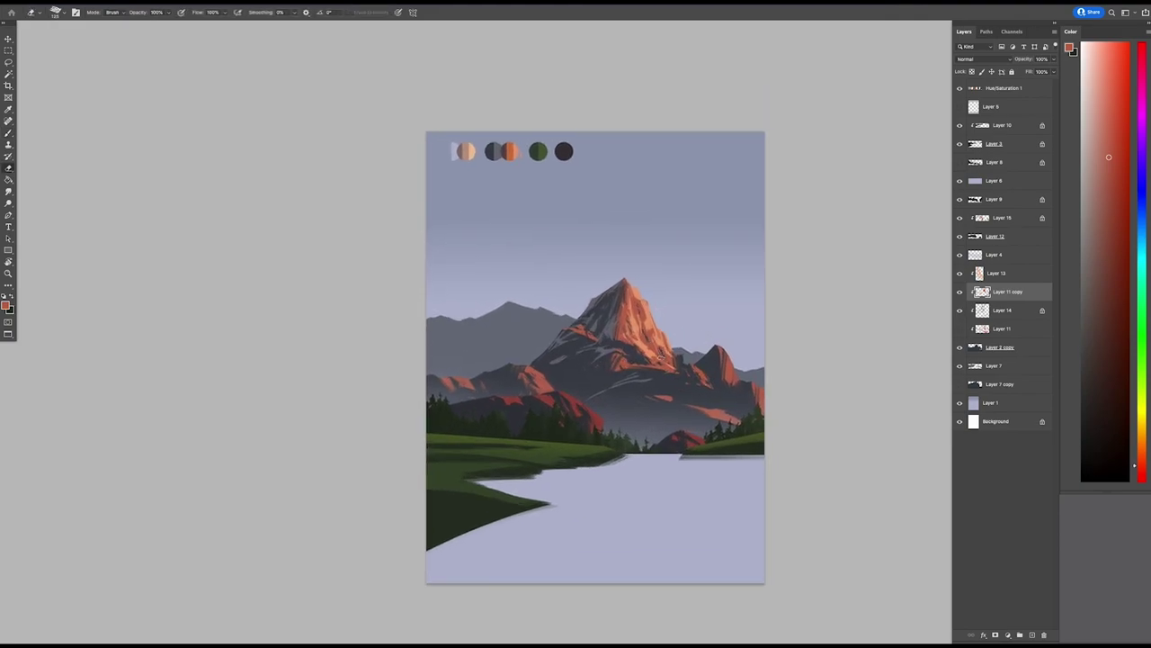
key(b)
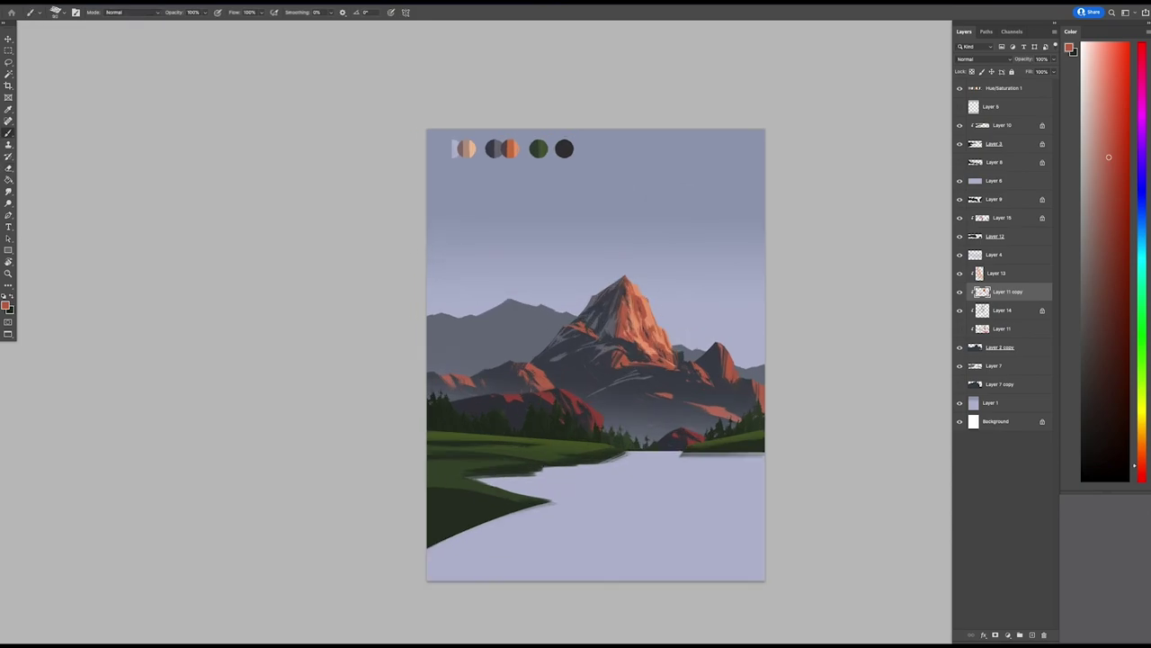
scroll(631, 289, down, 2)
key(b)
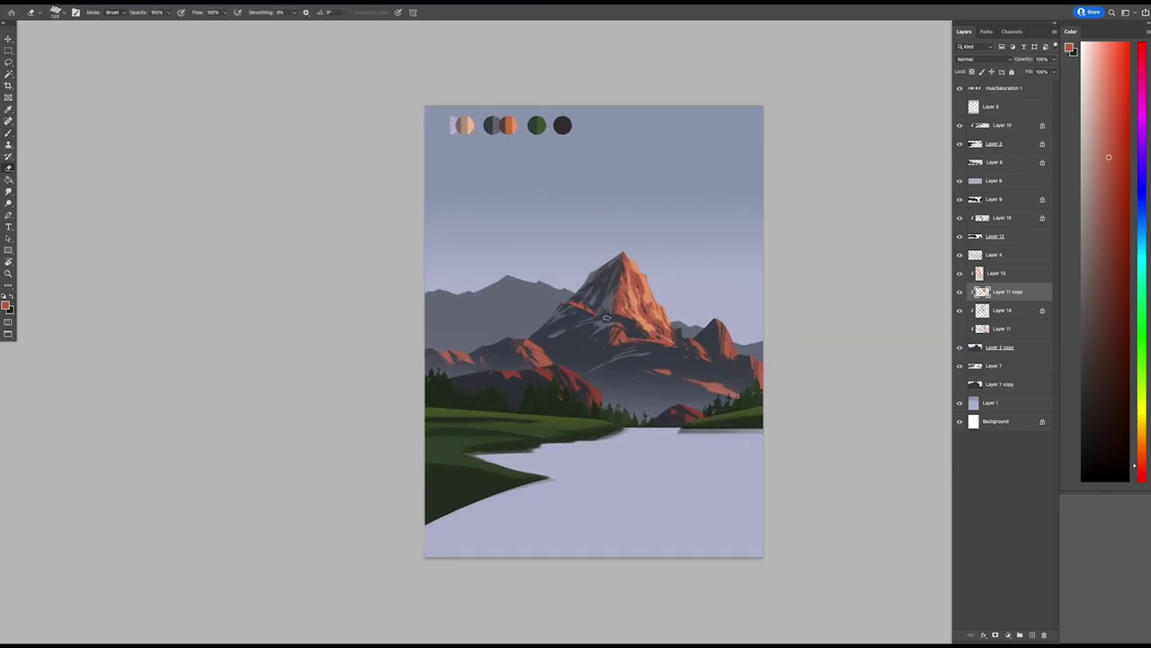
scroll(683, 306, up, 1)
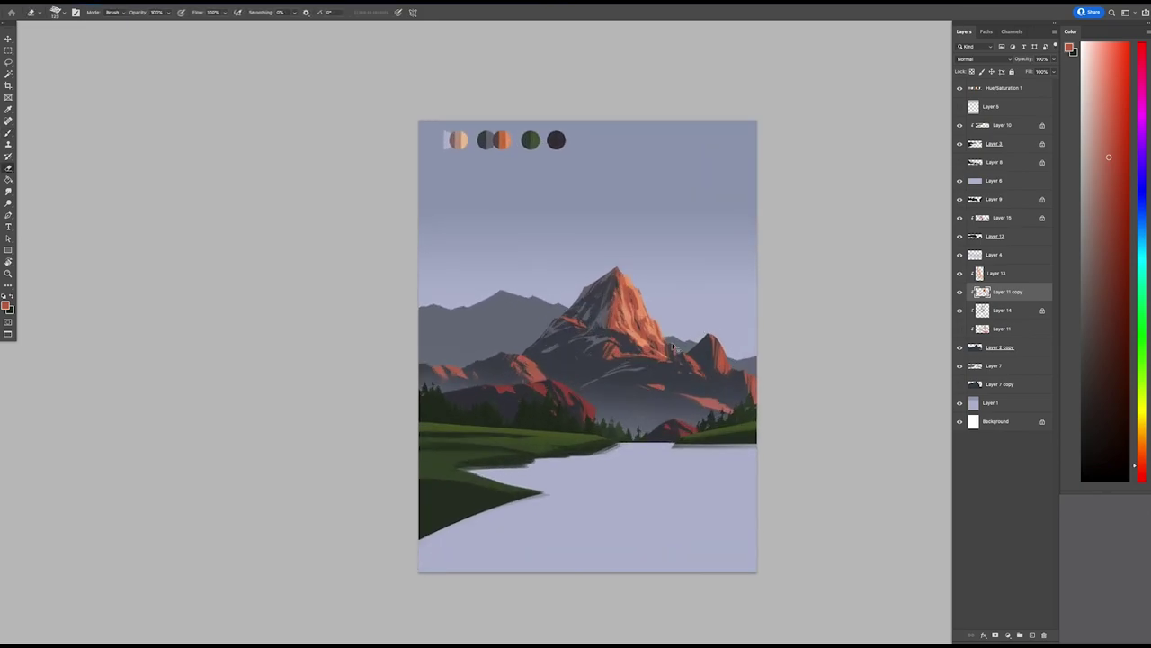
scroll(686, 370, right, 1)
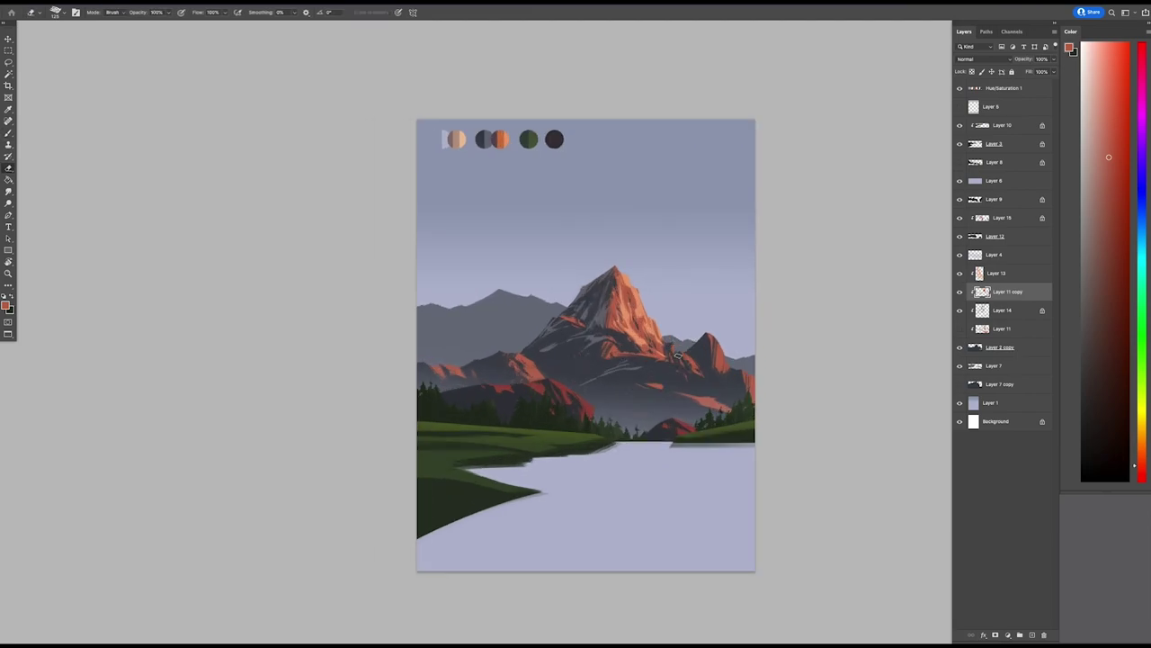
- Refine the red light patches on the lower right slopes with erasing and brush strokes, undoing the stray stroke
scroll(677, 366, left, 2)
scroll(693, 336, down, 3)
scroll(693, 336, up, 3)
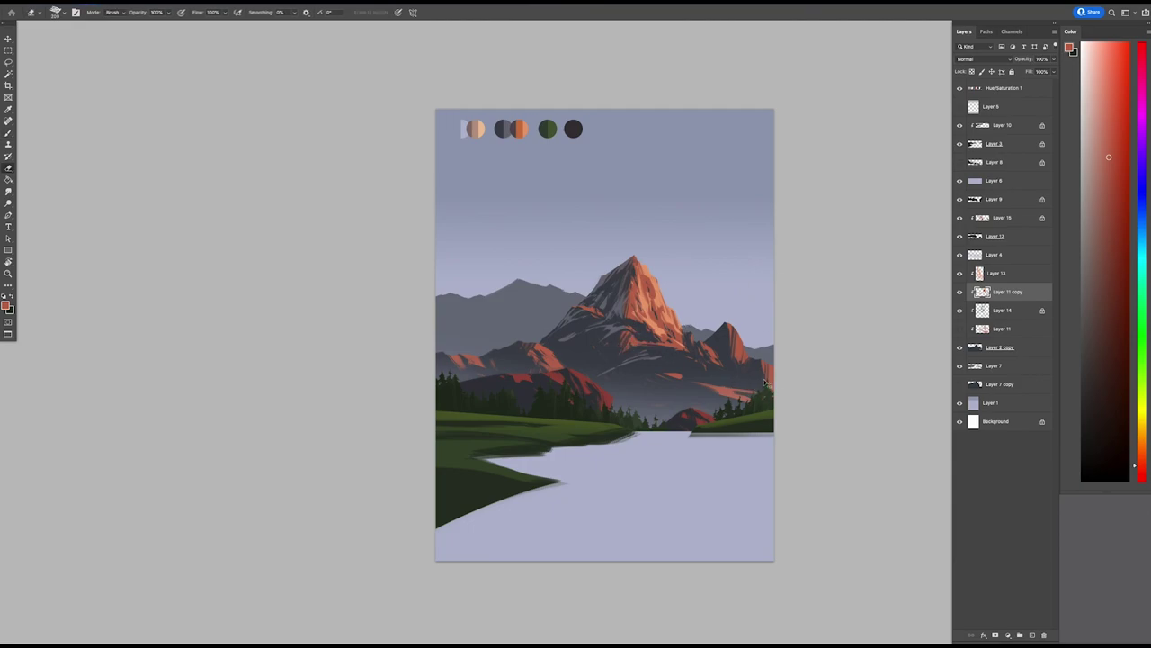
key(b)
scroll(674, 345, right, 1)
mouse_move(623, 408)
mouse_down()
mouse_move(589, 388)
mouse_move(666, 414)
mouse_up()
key(ctrl+z)
scroll(666, 414, down, 3)
scroll(666, 414, up, 3)
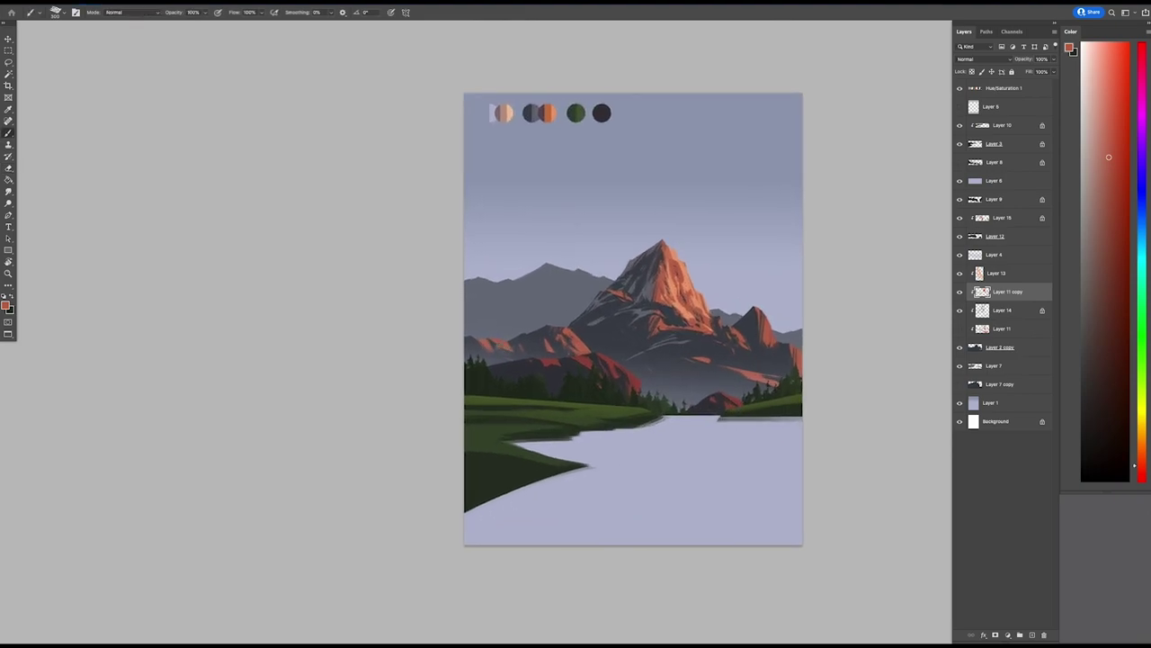
- Erase and repaint the red light on the small side peak to give it a crisp shadow edge
scroll(681, 423, up, 2)
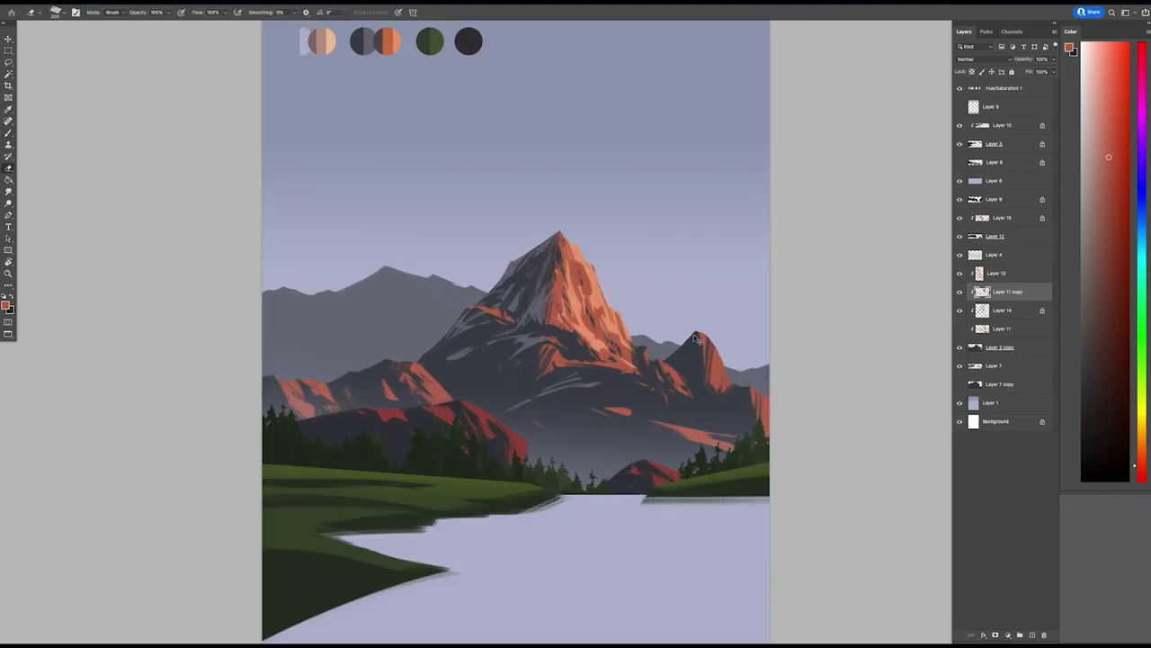
key(b)
scroll(708, 397, down, 3)
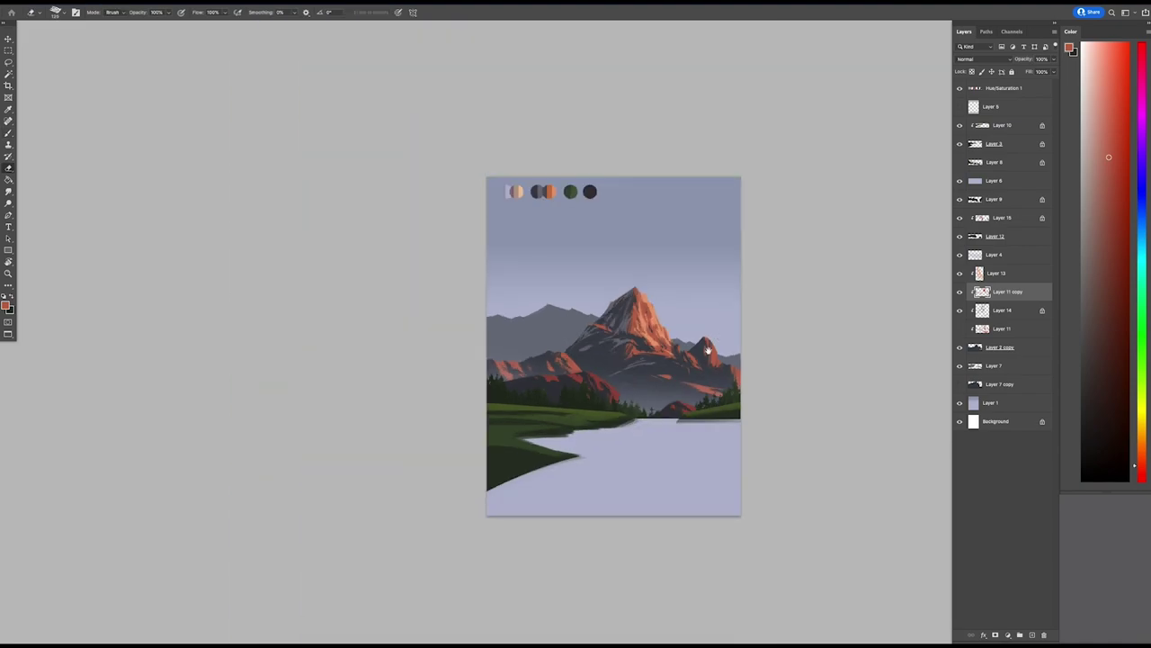
scroll(707, 397, up, 3)
- Unlock the grey rock layer beneath the red light, then extend and erase grey strokes on the main peak's lower slopes
key(alt+bracketleft)
key(e)
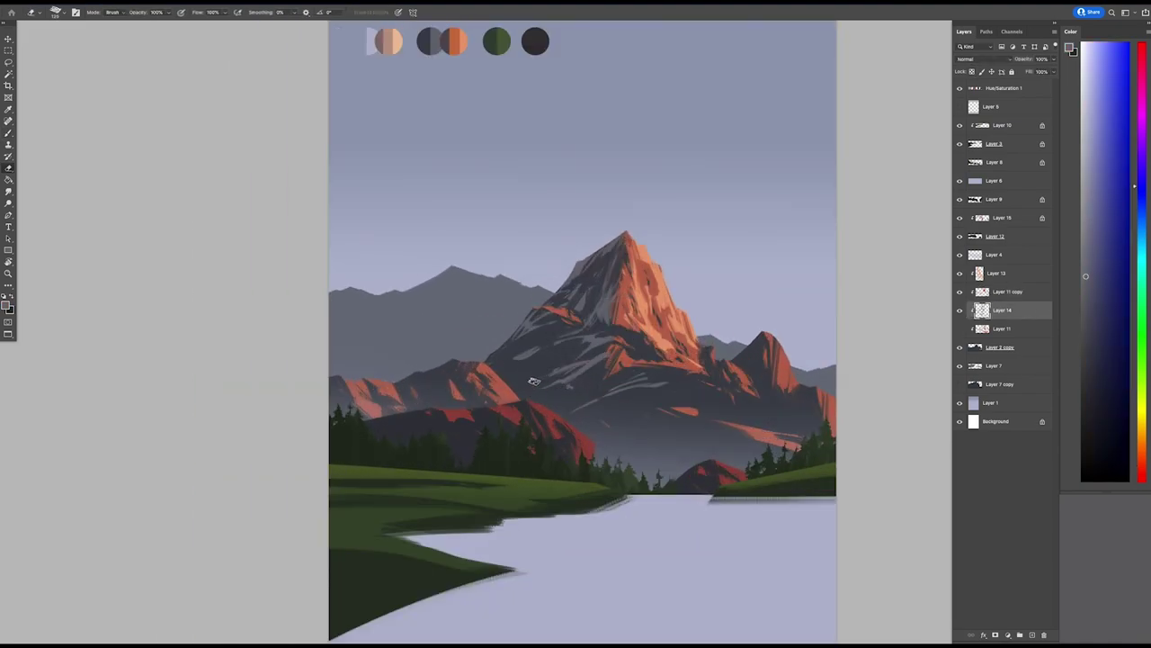
scroll(593, 385, down, 2)
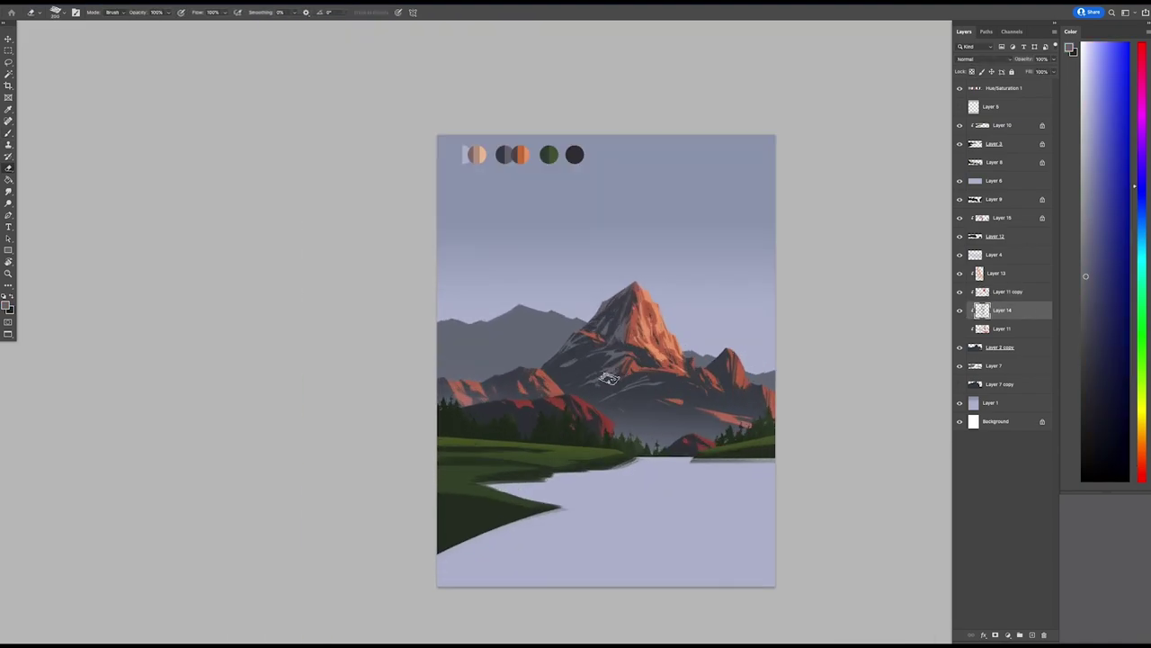
key(b)
key(e)
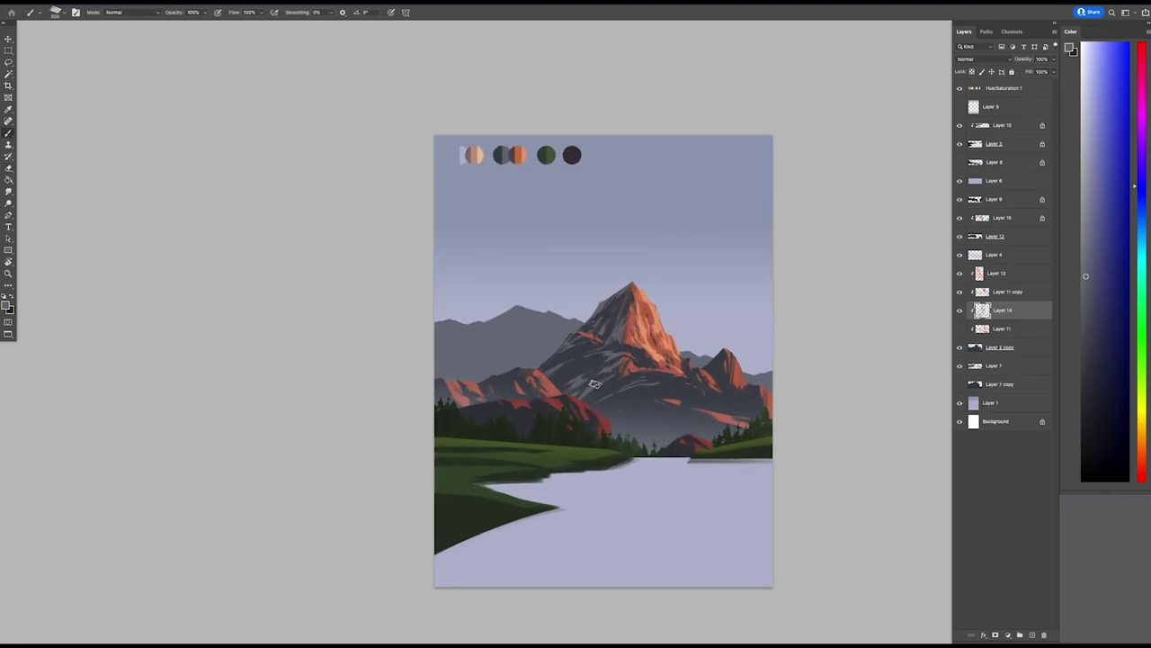
scroll(633, 391, down, 2)
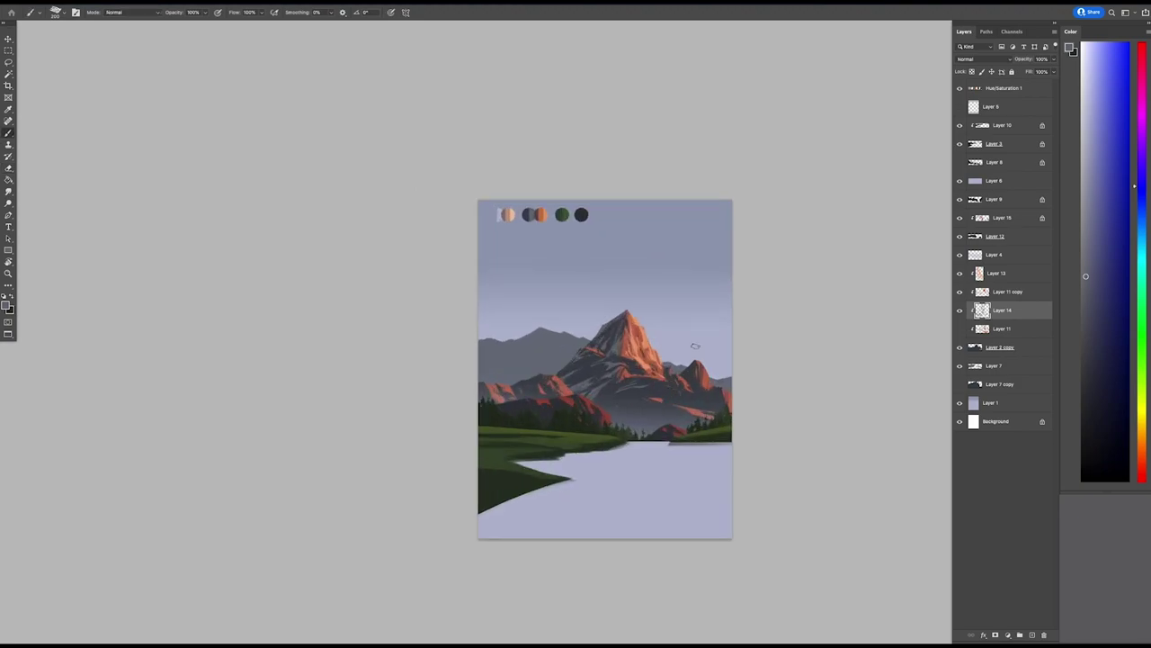
- Paint grey rock strokes on the small side peak's shadow side and trim them with the Eraser
scroll(657, 378, up, 2)
drag(658, 378, 720, 468)
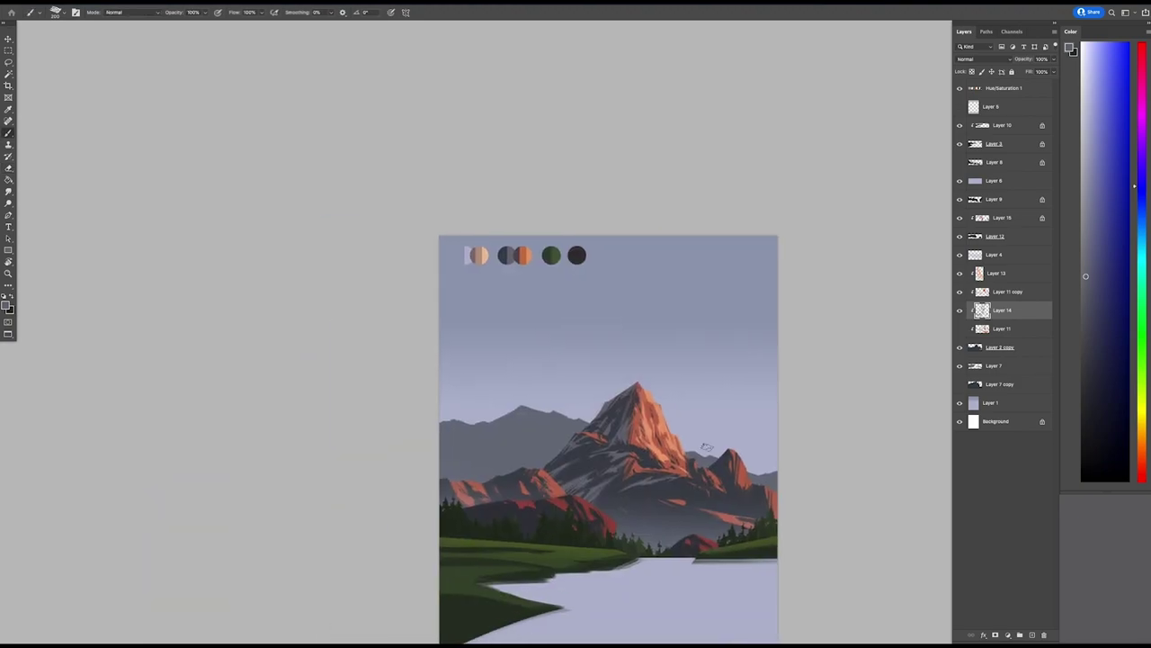
key(b)
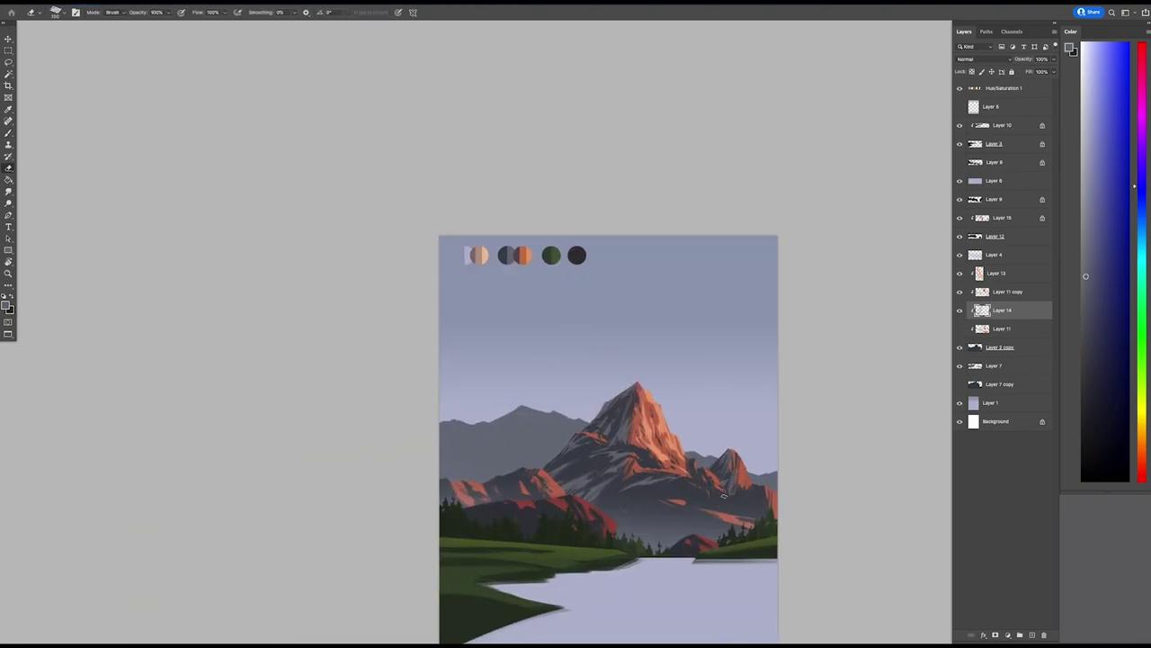
drag(720, 462, 696, 432)
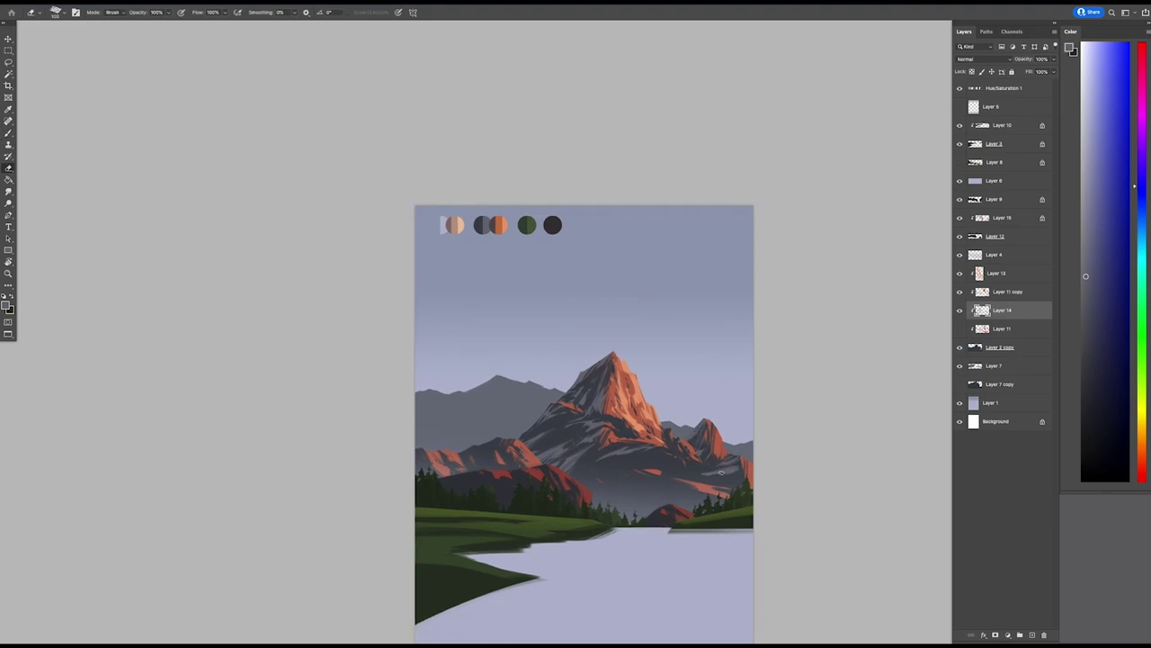
- Paint grey rock strokes across the dark slopes below the two peaks and erase them into thin streaks
scroll(742, 483, down, 2)
scroll(742, 483, up, 2)
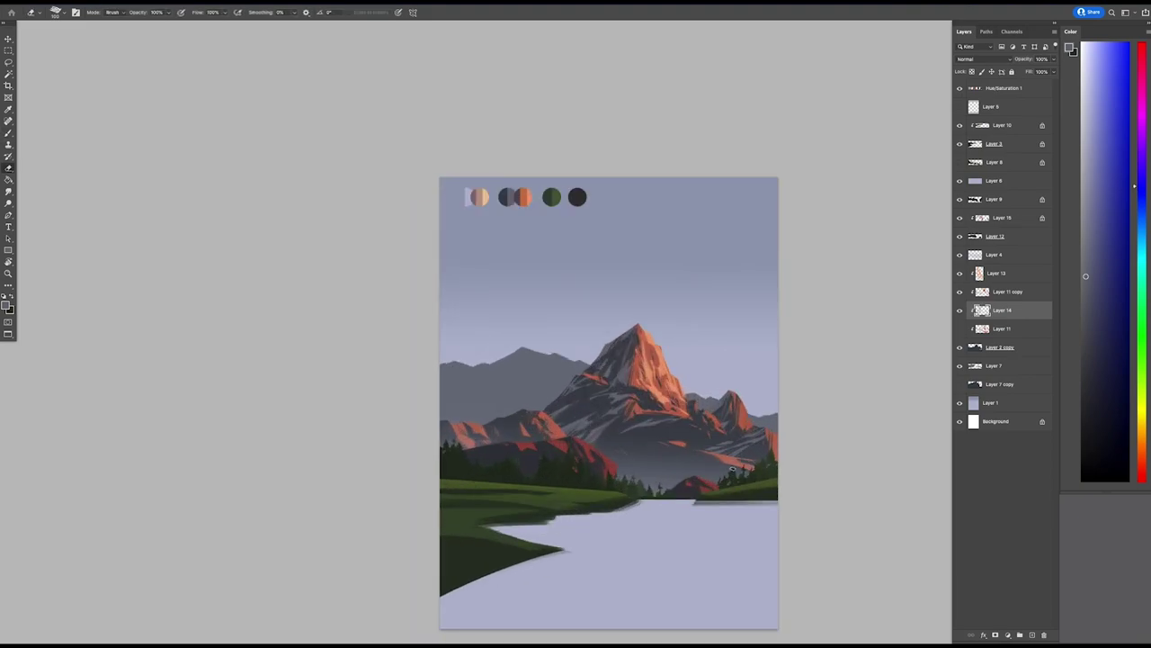
key(b)
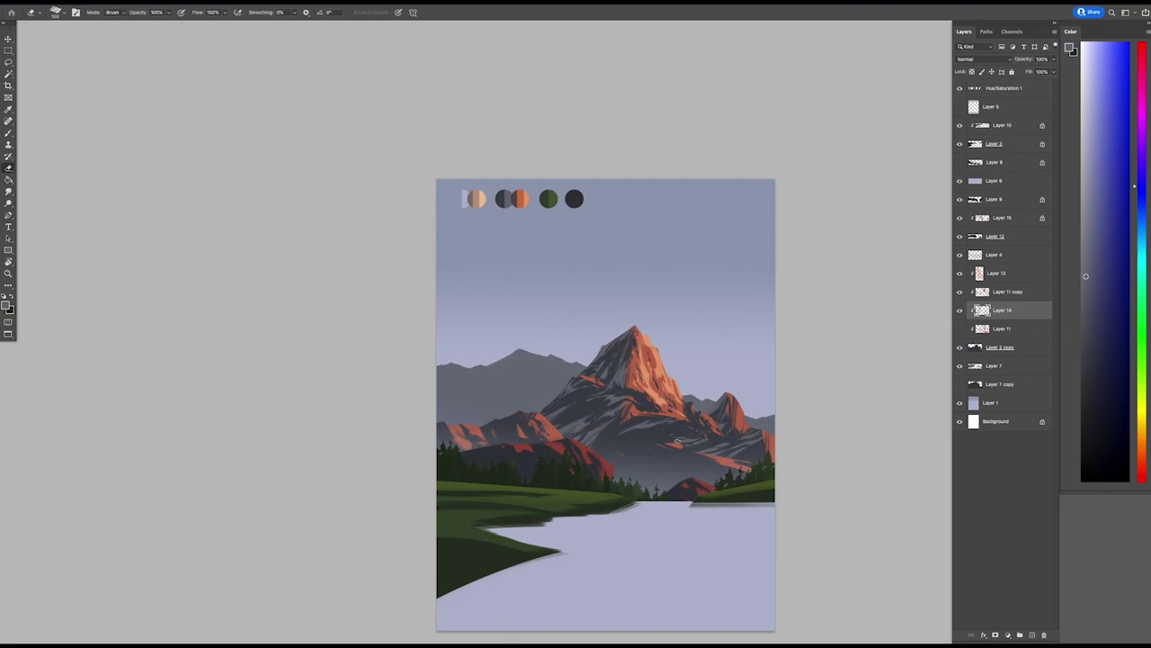
key(e)
drag(614, 462, 596, 433)
scroll(641, 478, down, 1)
scroll(631, 412, up, 1)
scroll(592, 455, down, 1)
scroll(631, 528, up, 1)
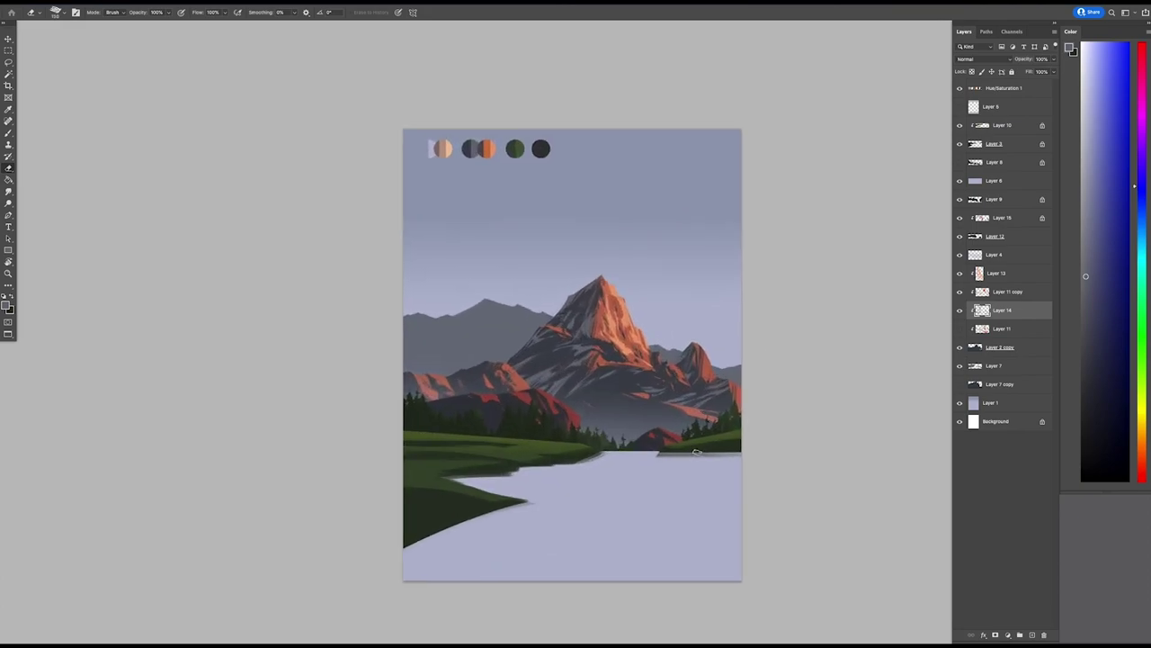
- Select the red light's outline and paint sampled light orange highlights inside it on the orange highlight layer
ctrl+click(697, 449)
key(b)
alt+click(626, 309)
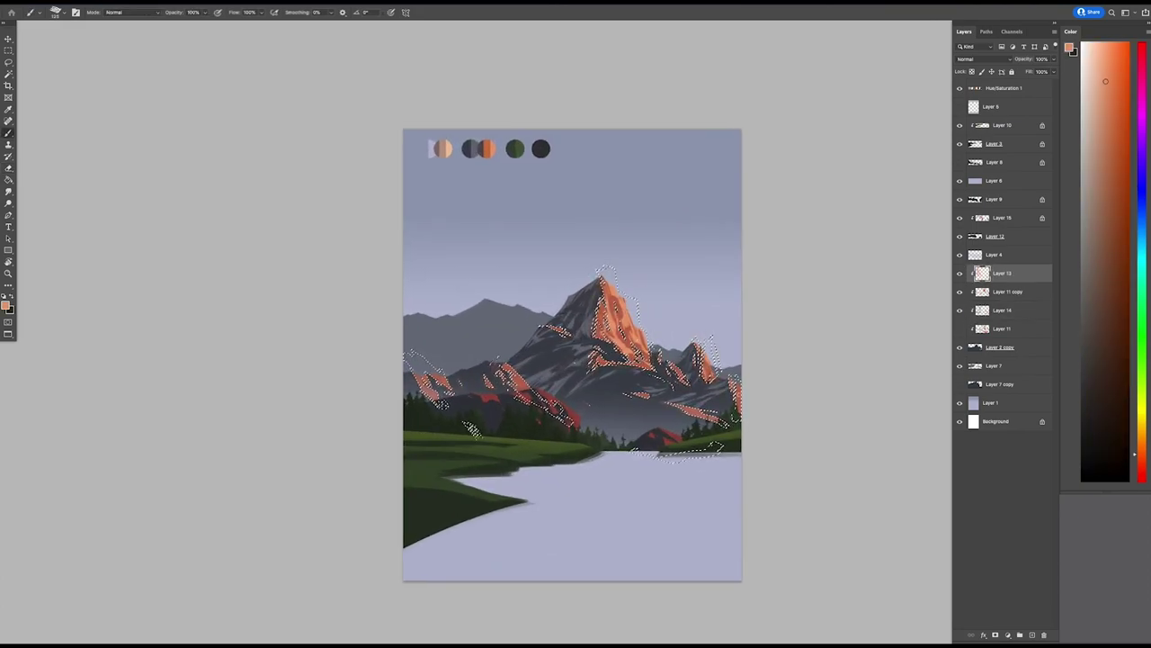
scroll(656, 436, down, 1)
scroll(651, 376, up, 1)
ctrl+click(983, 272)
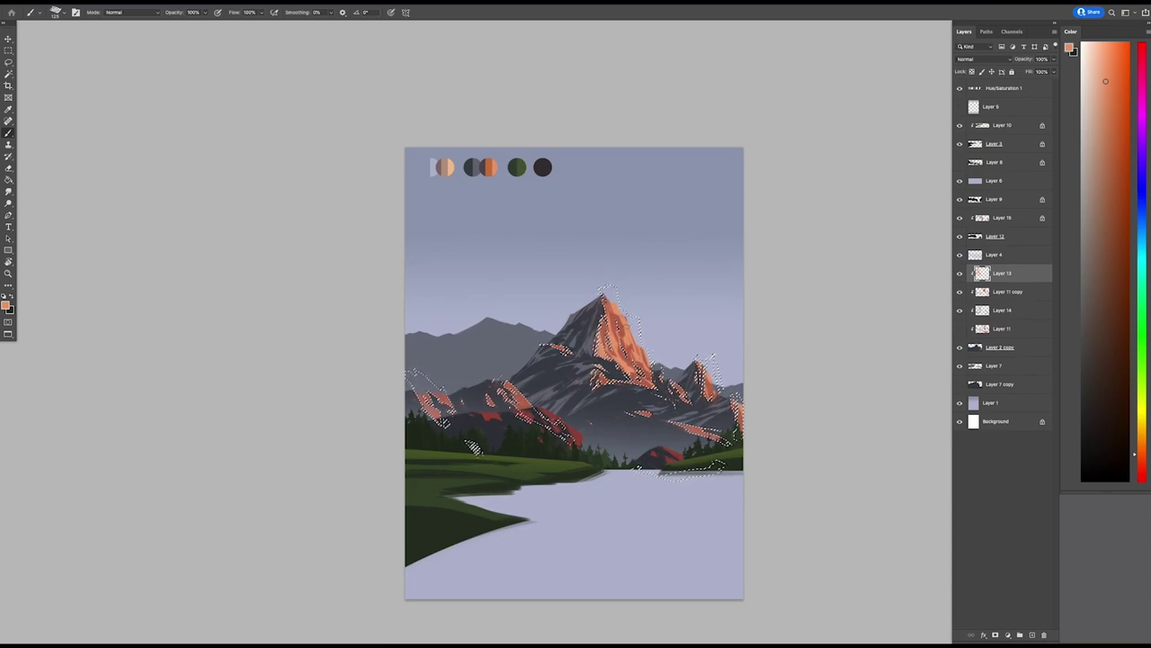
- Paint sampled dark grey strokes over the main mountain's lower slopes on a new clipped layer beneath the grey rock layer and trim them with the Eraser
scroll(574, 373, down, 1)
scroll(574, 374, up, 1)
click(1002, 329)
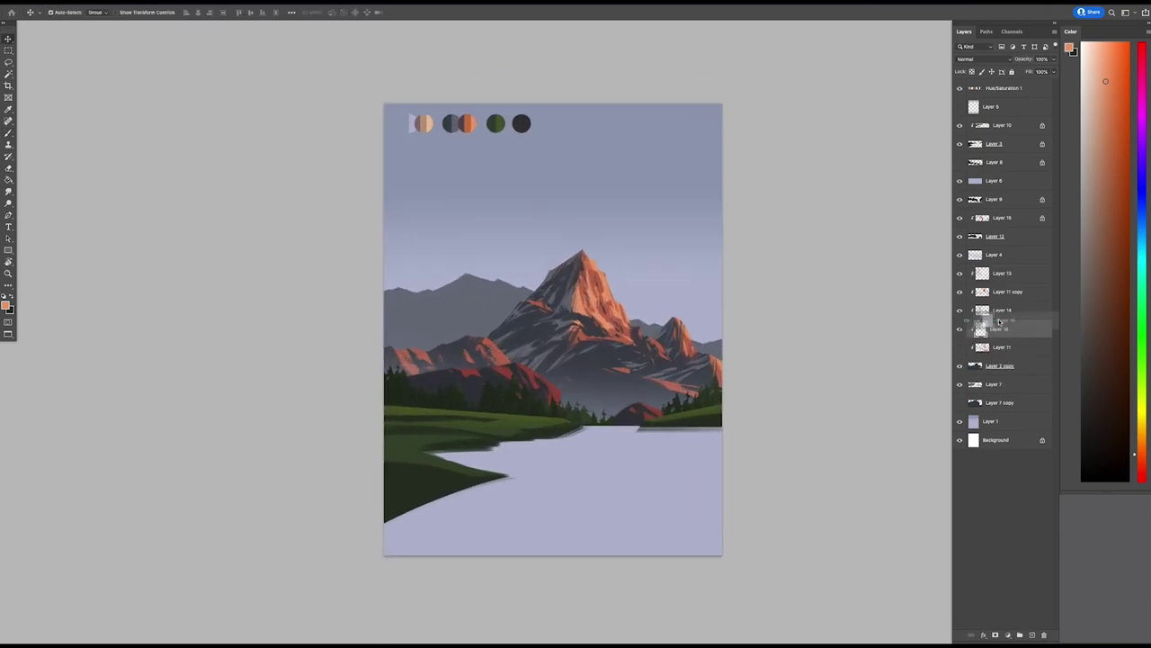
key(ctrl+j)
alt+click(591, 354)
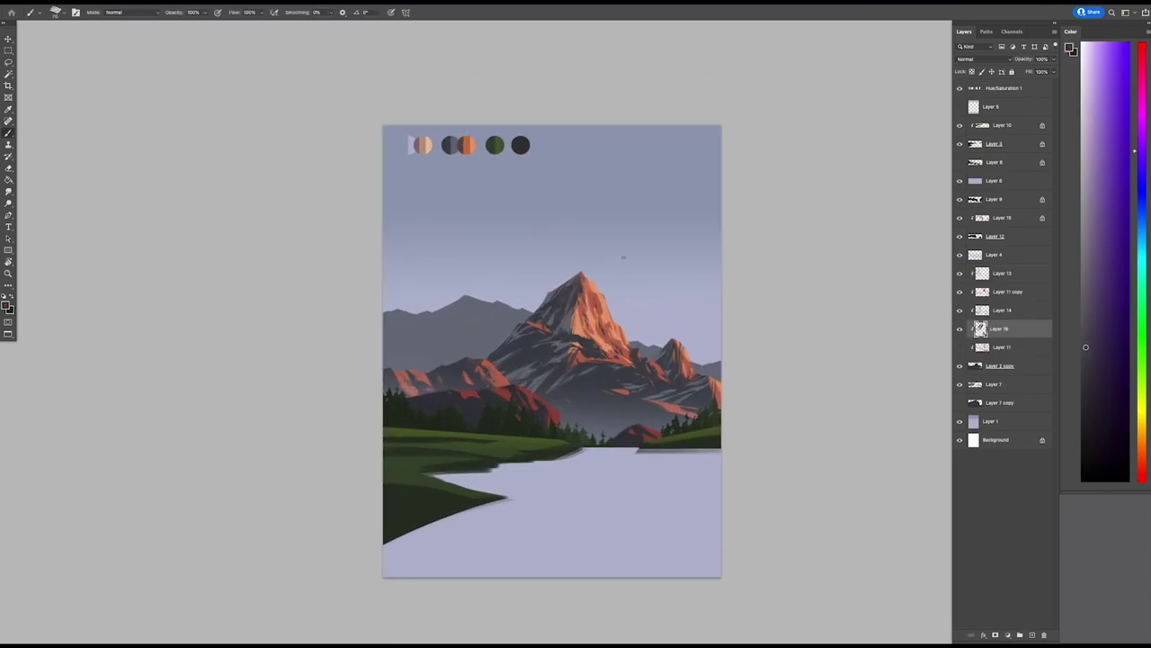
key(e)
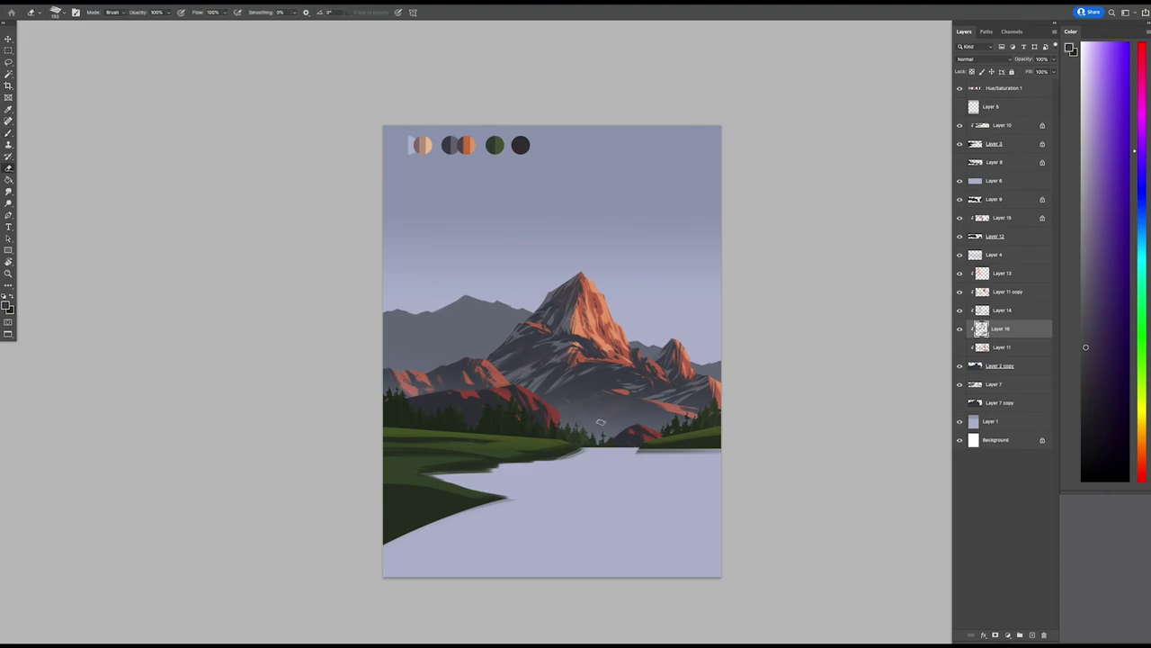
key(e)
scroll(673, 367, down, 2)
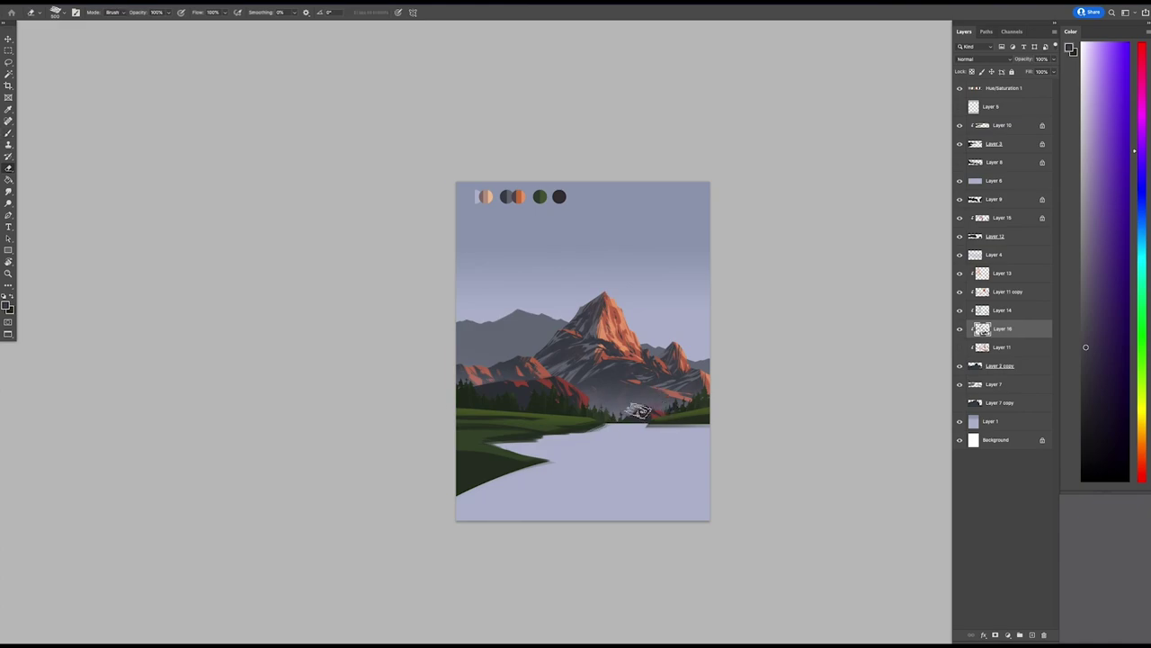
scroll(649, 387, up, 2)
- Add an empty layer above the mountain's clipped highlight layers and flip the canvas horizontally
key(ctrl+shift+alt+n)
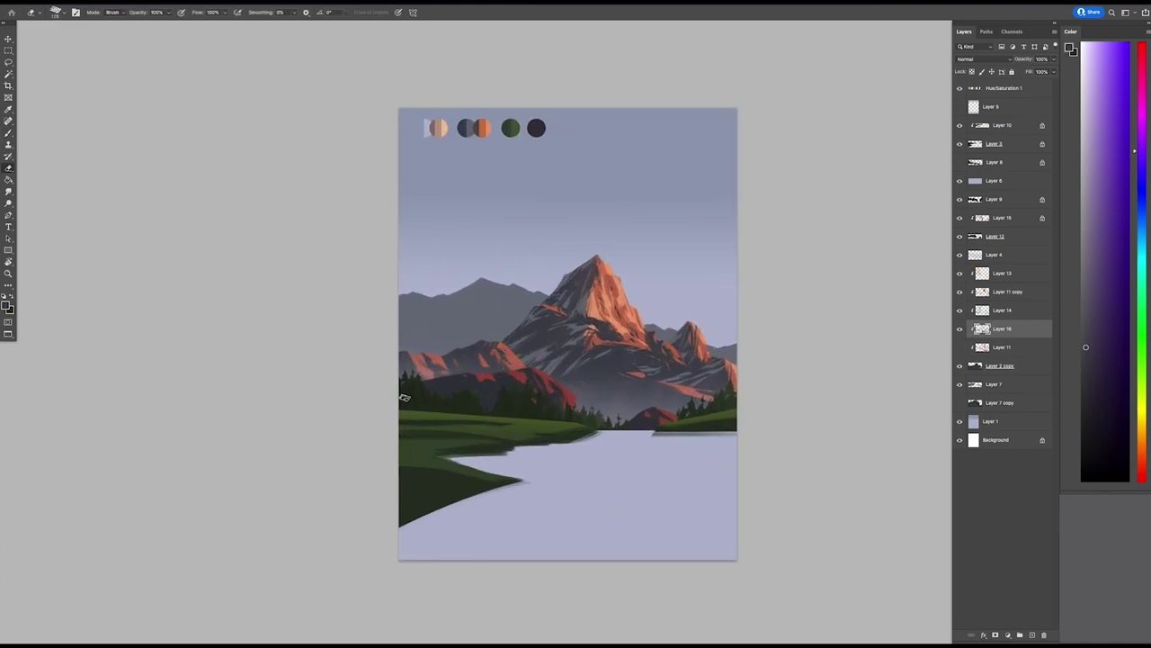
scroll(585, 431, down, 2)
scroll(629, 414, up, 2)
scroll(561, 326, down, 3)
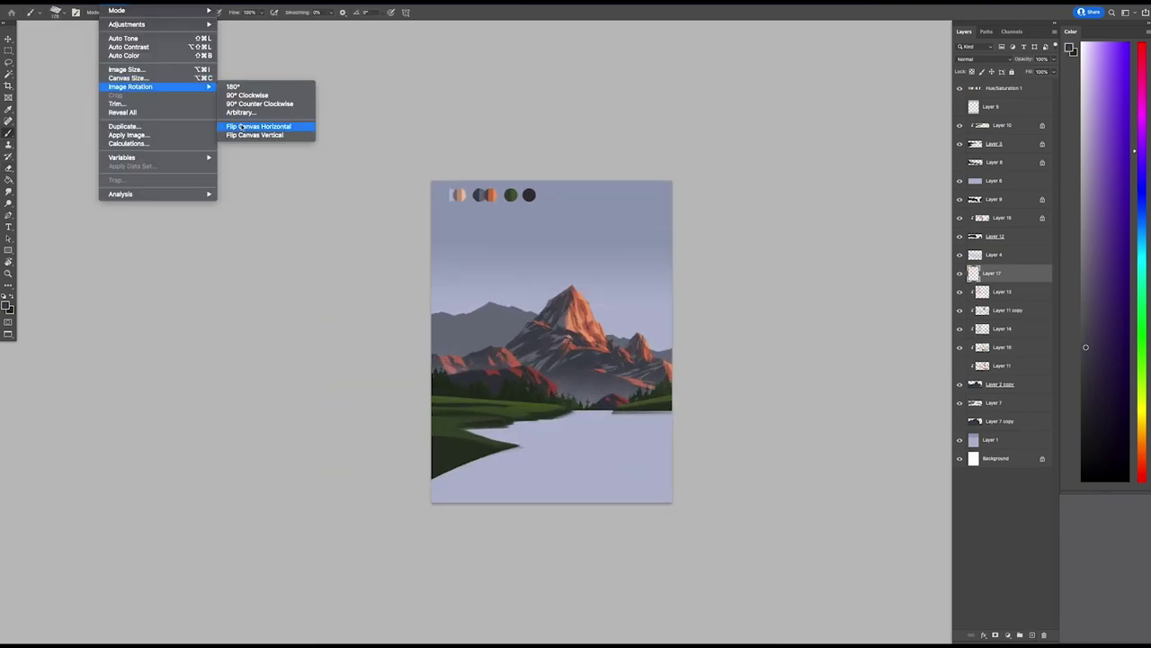
key(ctrl+shift+h)
scroll(584, 335, up, 2)
- Switch to the grey rock layer and erase its strokes on the main mountain's lower shadow slopes
key(alt+bracketleft)
key(alt+bracketleft)
key(alt+bracketleft)
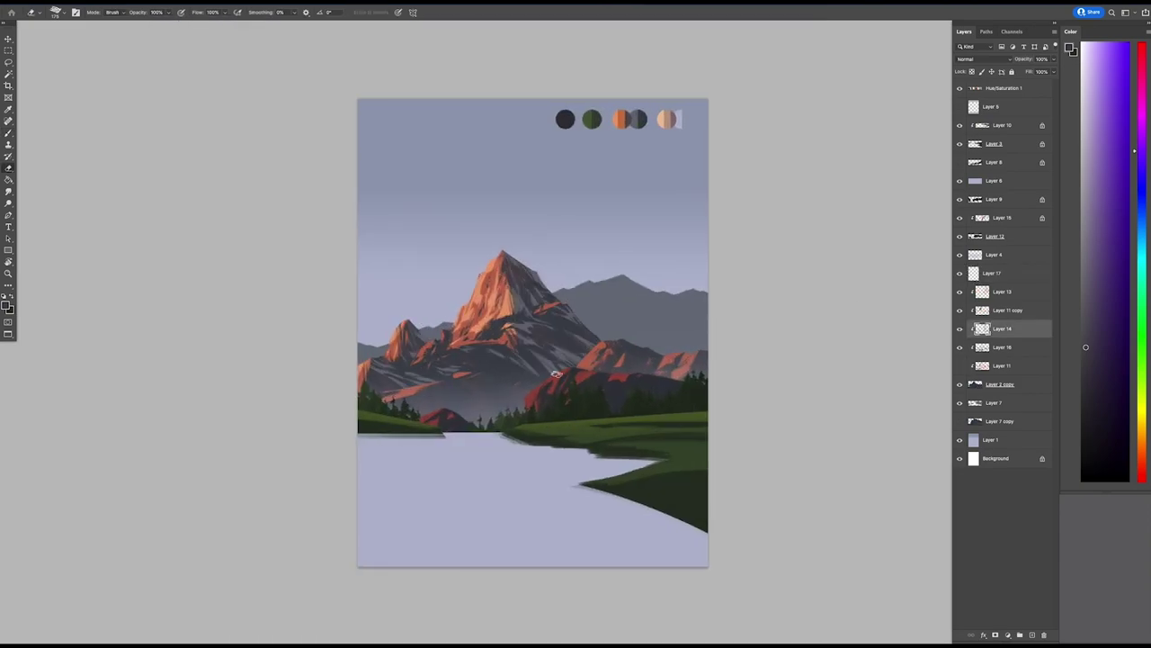
scroll(611, 335, down, 1)
scroll(630, 335, up, 2)
key(e)
scroll(637, 335, down, 1)
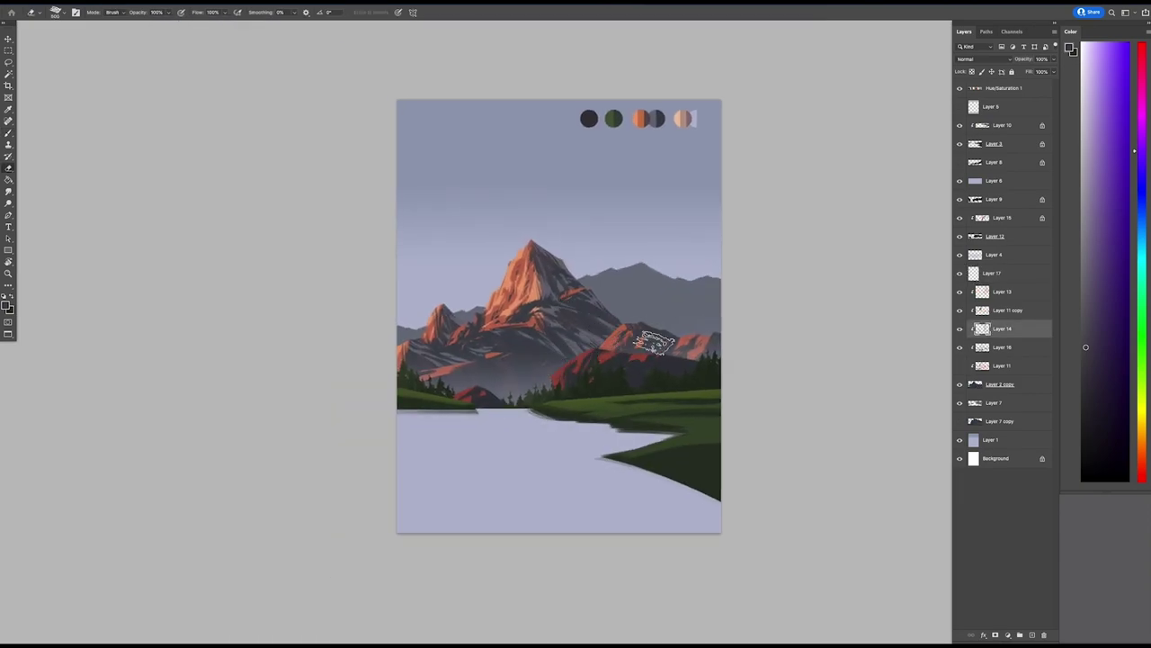
- Paint sampled red strokes along the main mountain's shadowed slope on the orange highlight layer and thin them with the Eraser
key(alt+bracketright)
key(alt+bracketright)
key(b)
alt+click(590, 340)
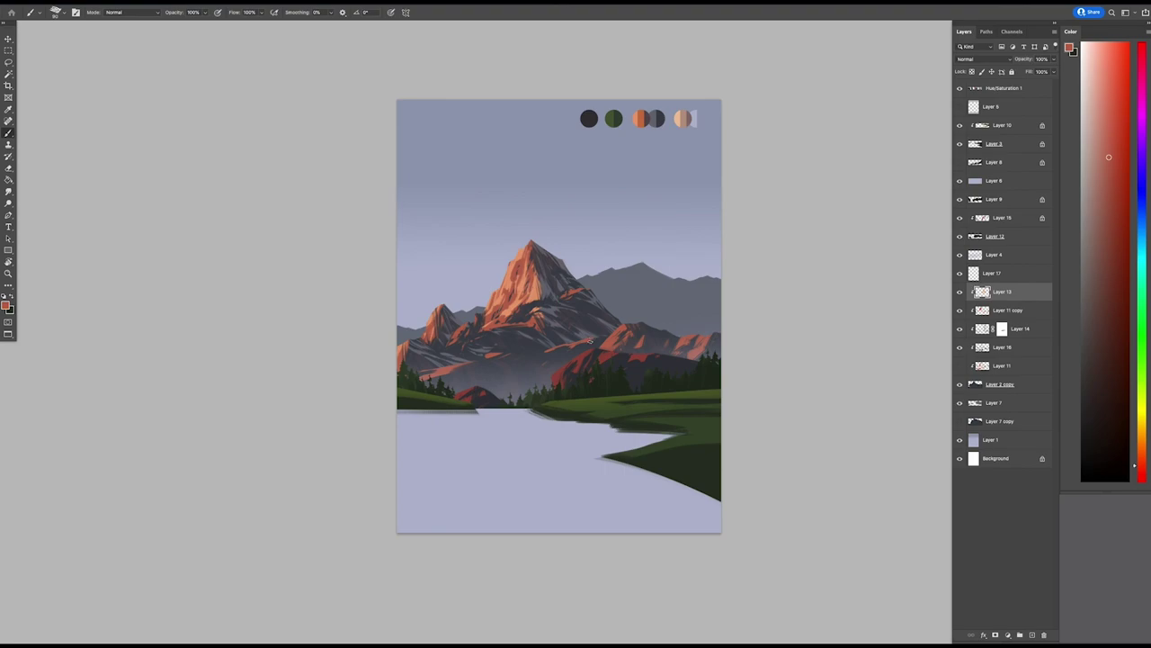
key(e)
scroll(618, 350, down, 2)
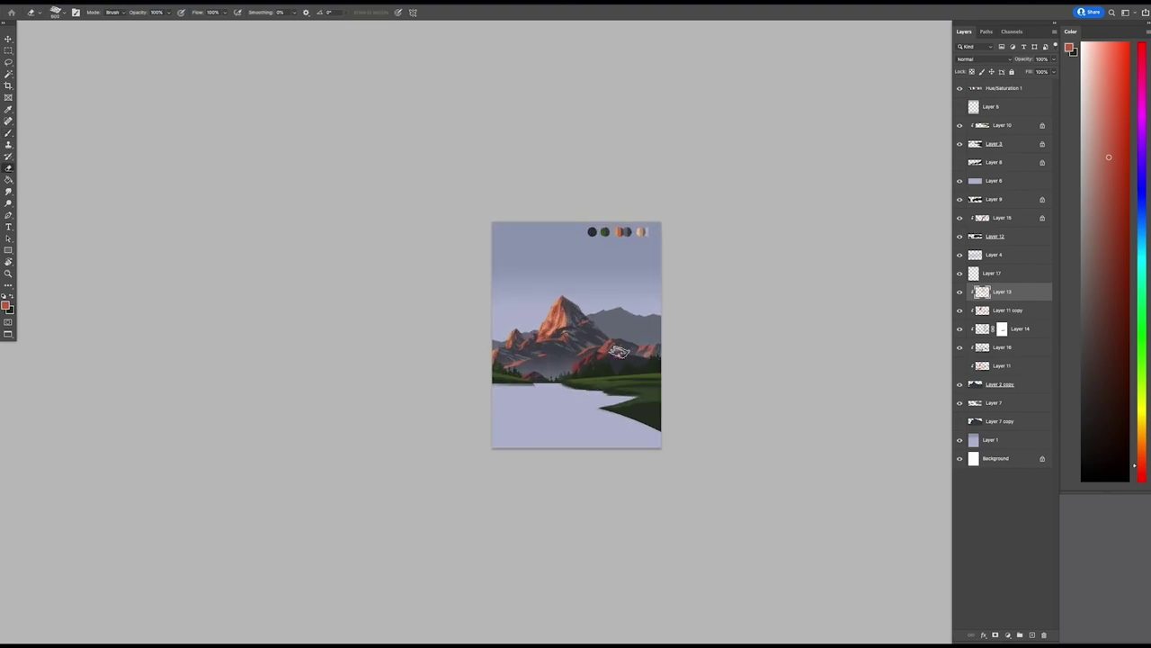
scroll(619, 351, up, 3)
key(b)
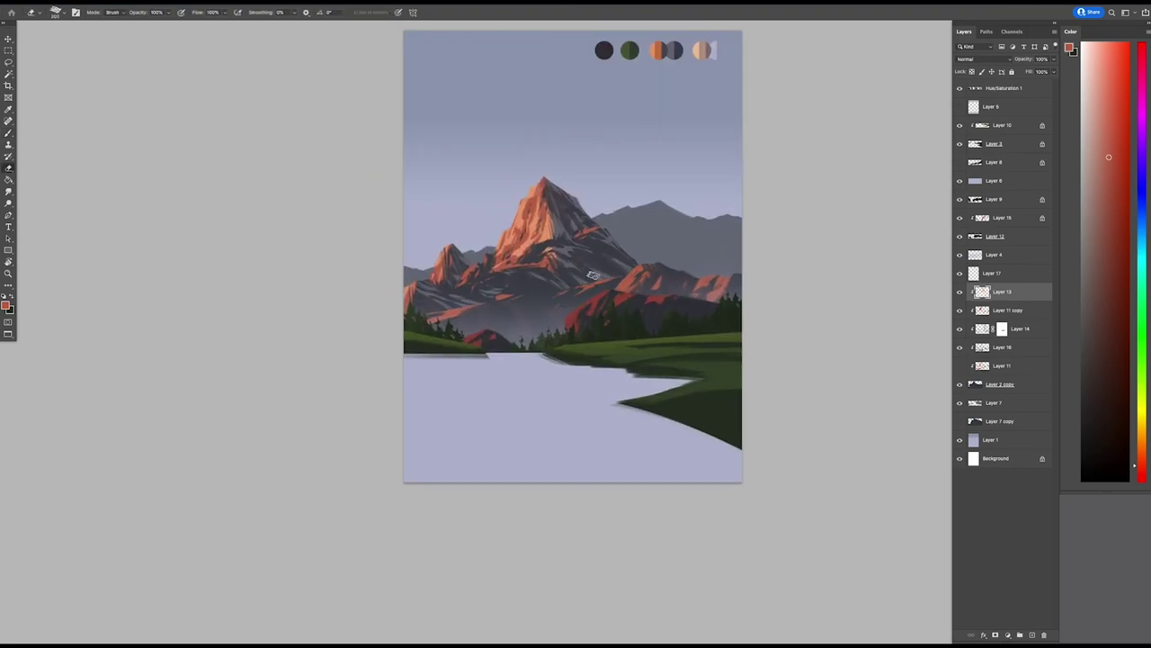
scroll(625, 272, down, 1)
- Flip the canvas back horizontally and refine the red slope strokes with the Brush and Eraser
key(h)
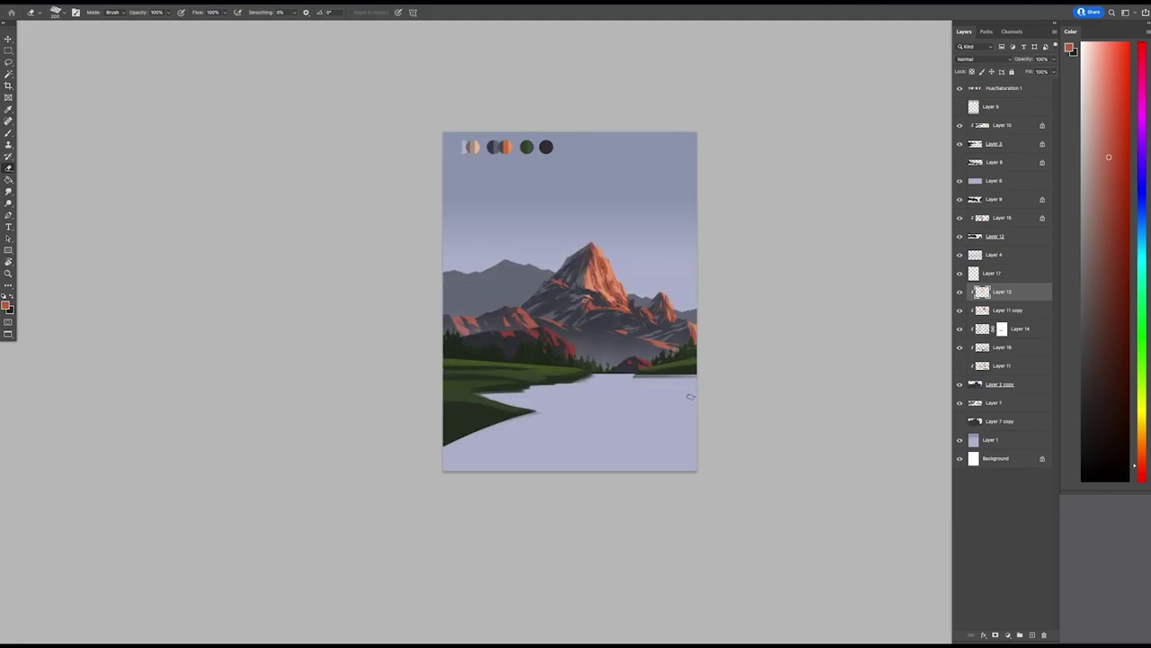
scroll(577, 331, up, 1)
key(b)
key(e)
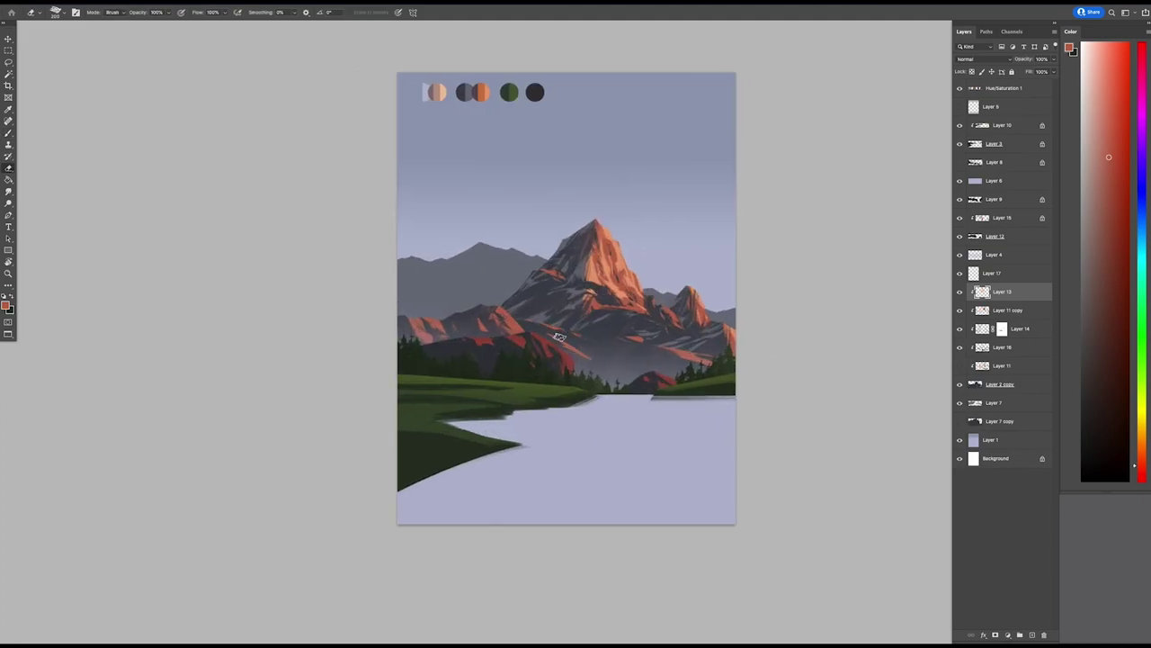
- Lasso the red strokes at the foot of the main mountain's slope, reposition them with Free Transform and erase their edges
key(l)
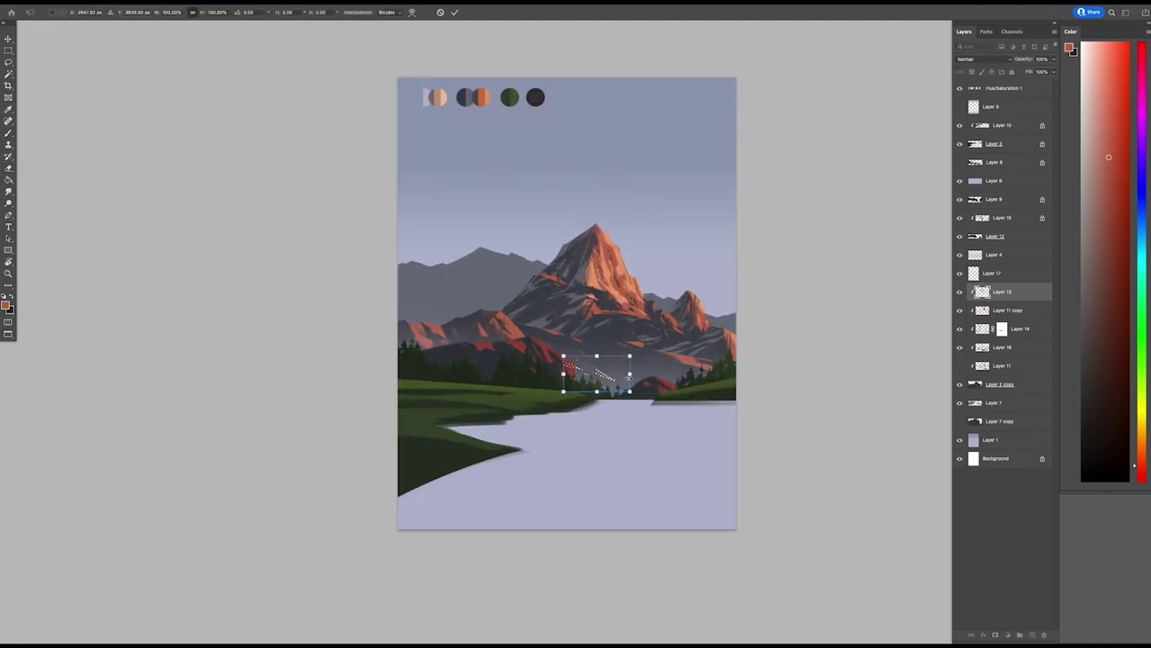
scroll(629, 360, up, 1)
drag(645, 367, 620, 395)
key(ctrl+d)
scroll(557, 359, up, 1)
key(e)
scroll(673, 293, up, 1)
scroll(633, 390, down, 2)
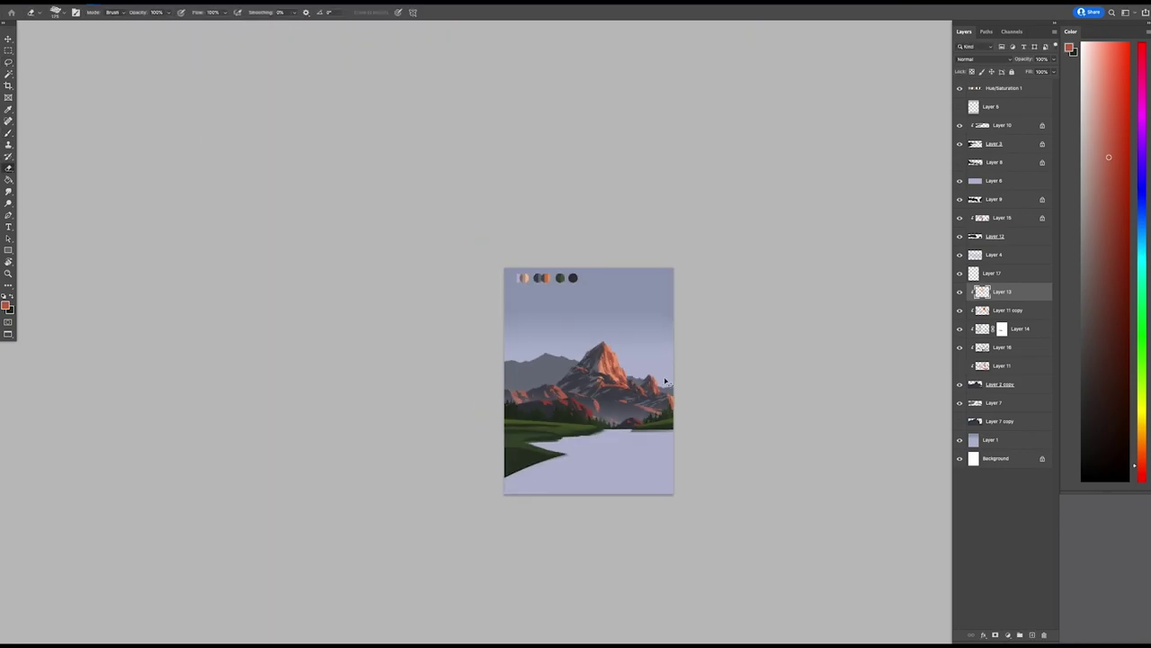
scroll(594, 419, up, 2)
- Erase and repaint sampled grey rock strokes on the main mountain's lower slopes on the grey rock layer
click(989, 328)
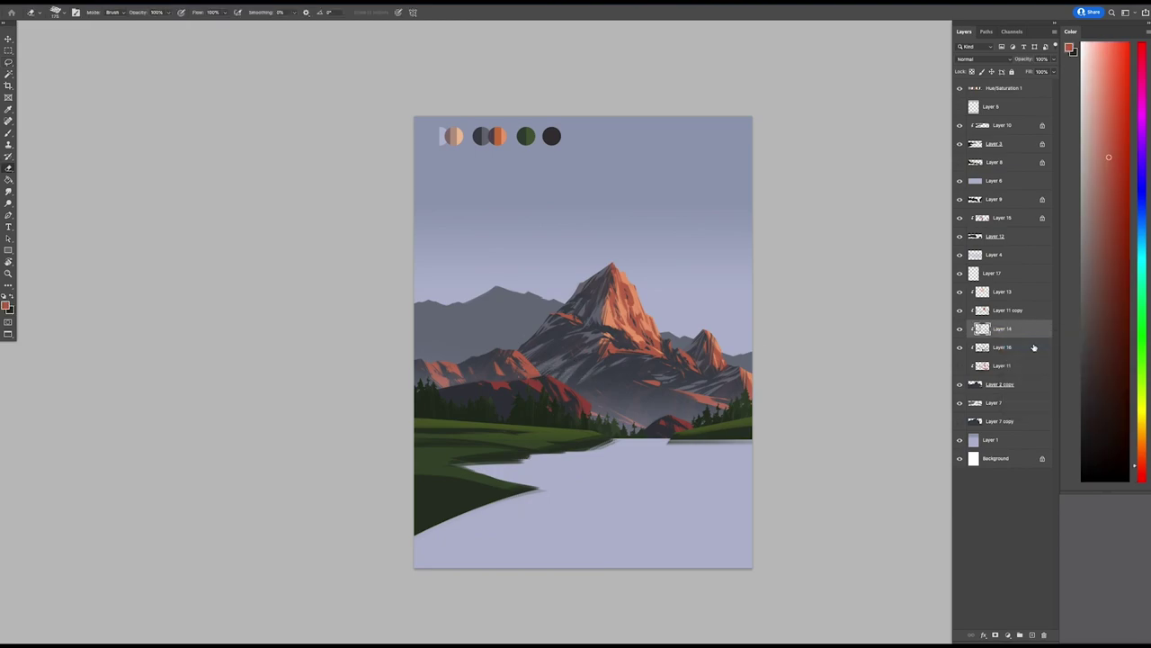
scroll(530, 386, up, 1)
scroll(643, 377, down, 1)
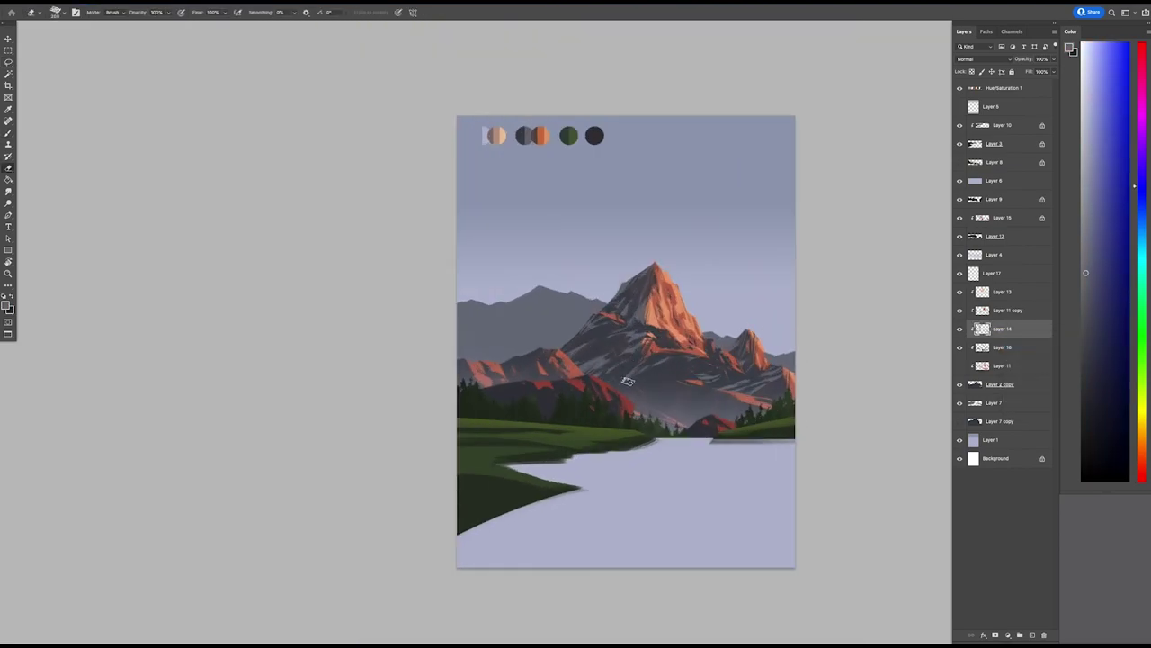
drag(628, 381, 583, 392)
key(b)
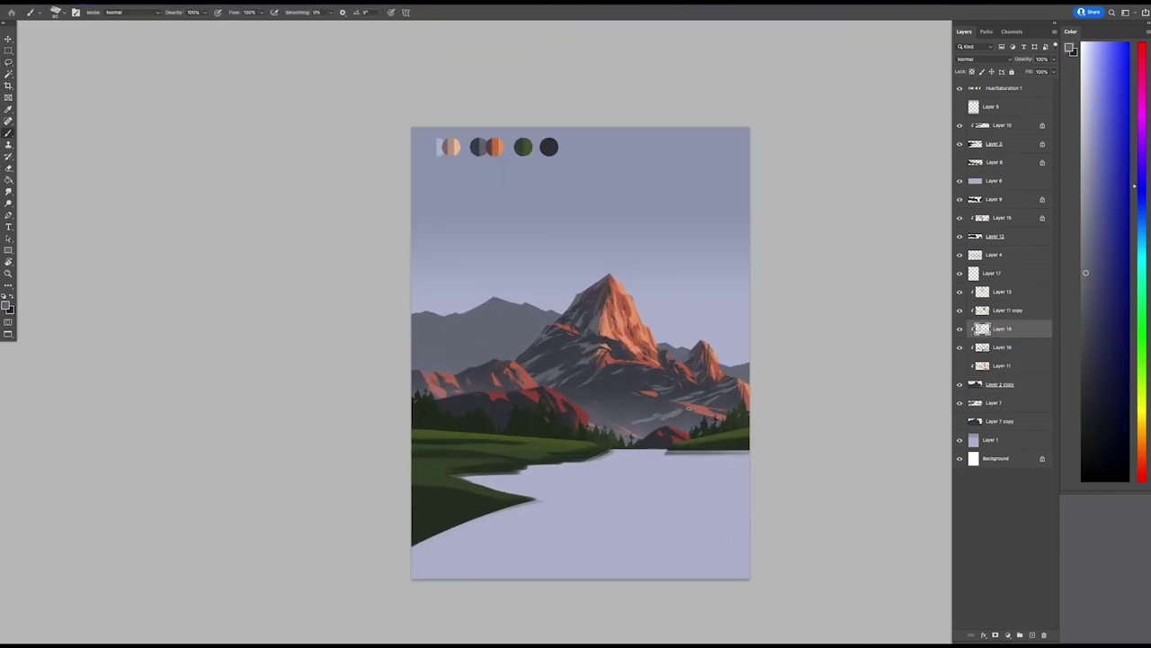
scroll(661, 418, down, 1)
scroll(701, 432, up, 1)
- Try painting a row of sampled dark green trees behind the existing tree line on a new layer
ctrl+click(737, 447)
scroll(736, 447, up, 1)
key(ctrl+shift+alt+n)
alt+click(732, 437)
scroll(741, 441, down, 1)
scroll(643, 447, up, 1)
click(644, 445)
click(697, 427)
scroll(701, 450, up, 1)
key(e)
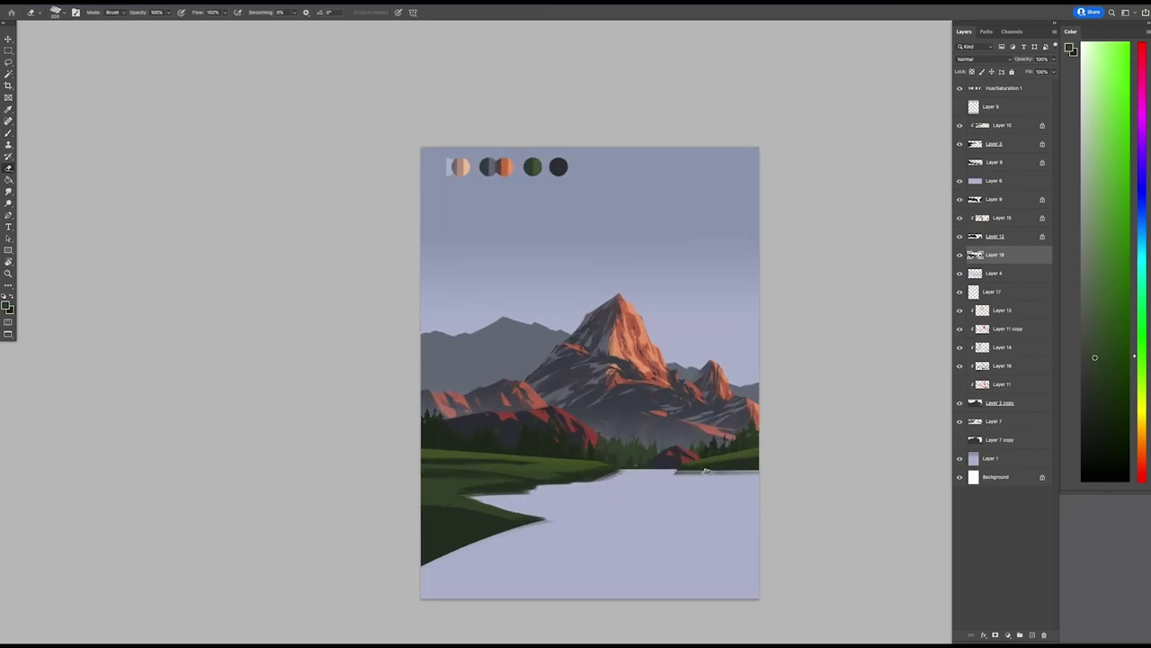
- Try hazing the distant trees with a transformed duplicate of Layer 4, softened with a soft round Eraser
key(ctrl+j)
key(ctrl+t)
scroll(666, 431, down, 1)
key(Return)
scroll(676, 388, up, 1)
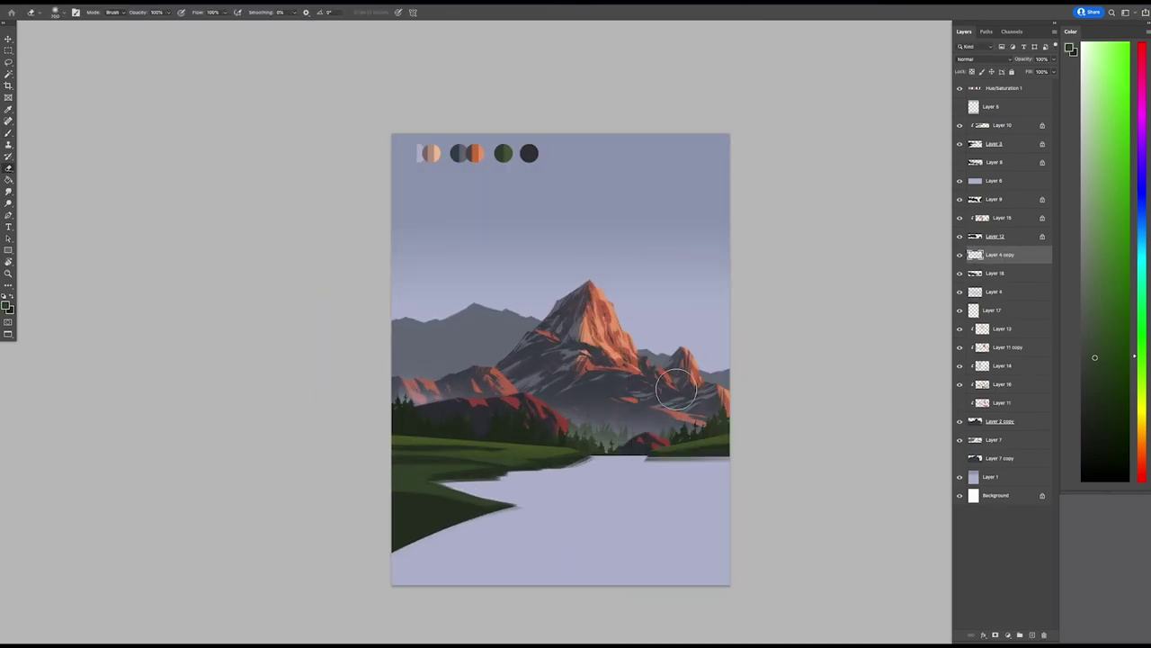
scroll(676, 388, down, 1)
scroll(746, 444, up, 1)
key(ctrl+e)
- Paint sampled red light on the distant mountain range with a textured brush on a new layer clipped to it
key(b)
right_click(651, 268)
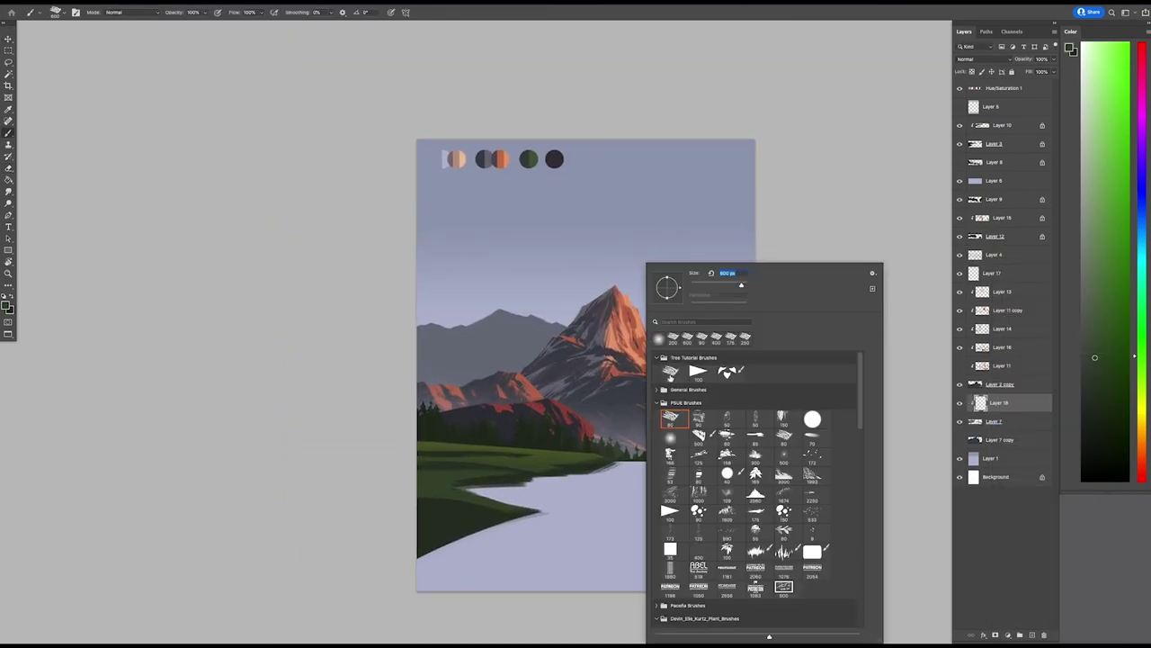
alt+click(631, 306)
key(e)
right_click(535, 340)
key(Escape)
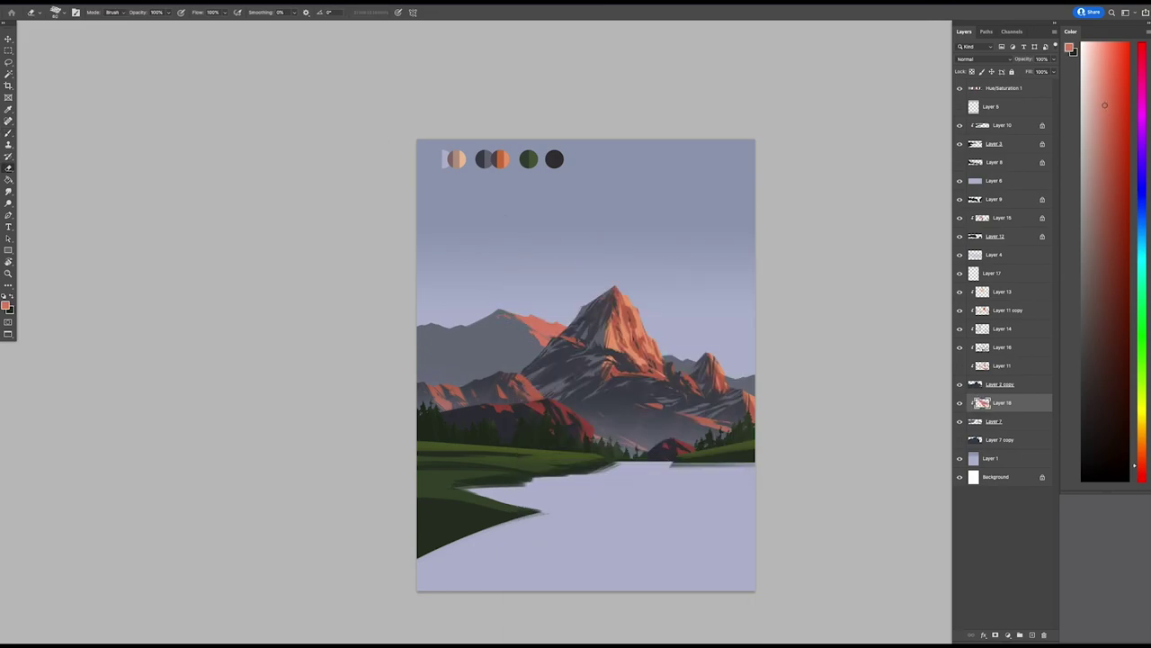
drag(440, 331, 497, 364)
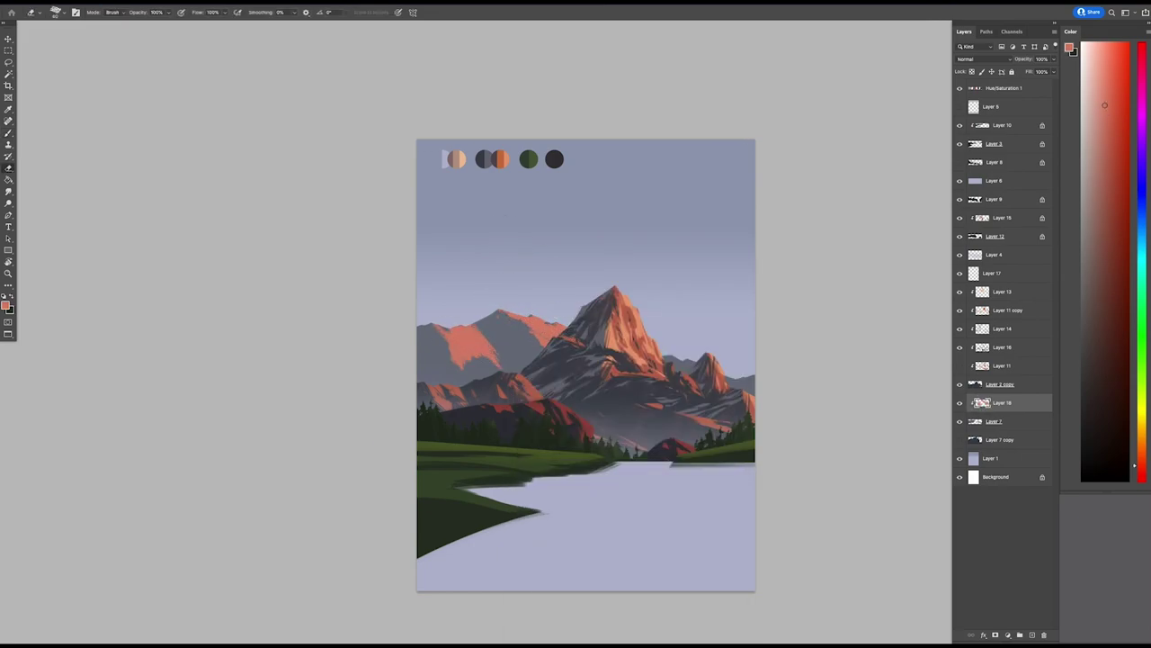
- Carve the distant range's red light into angular ridges and streaks with the Eraser and Brush
key(b)
key(ctrl+minus)
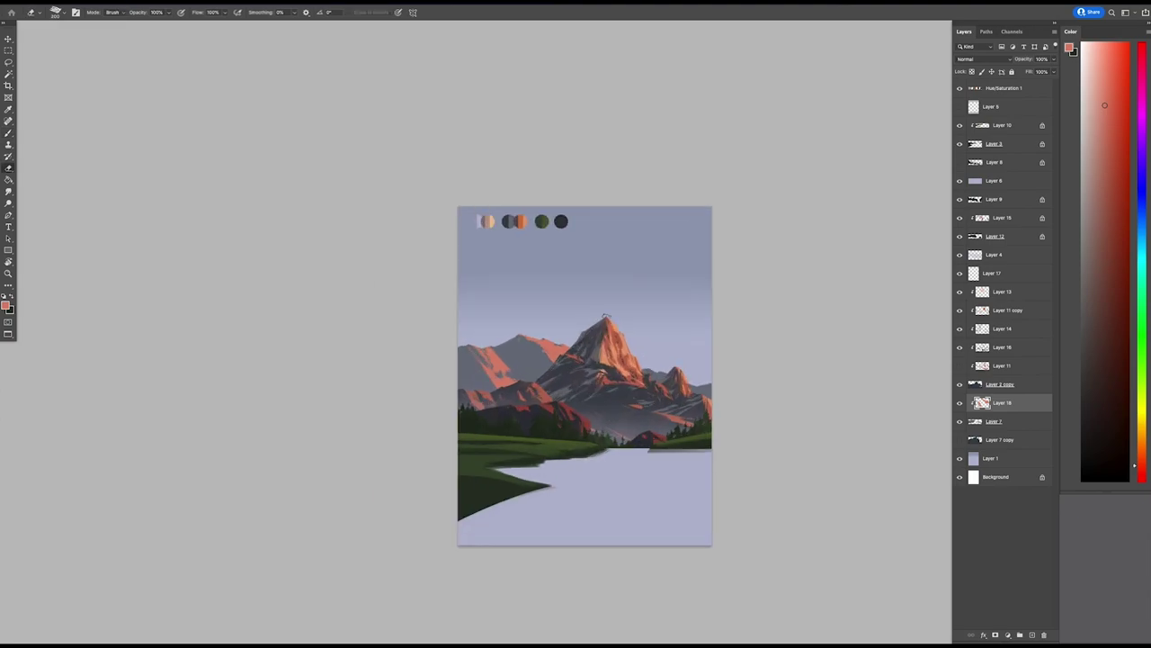
key(e)
drag(542, 375, 522, 368)
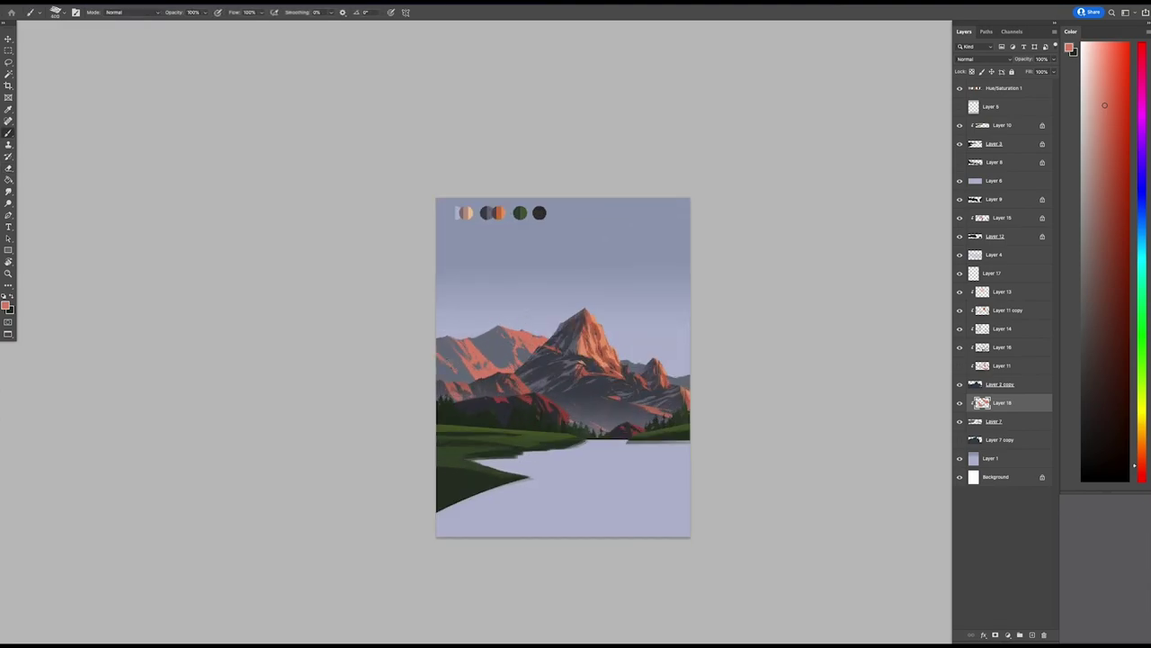
key(ctrl+plus)
key(ctrl+minus)
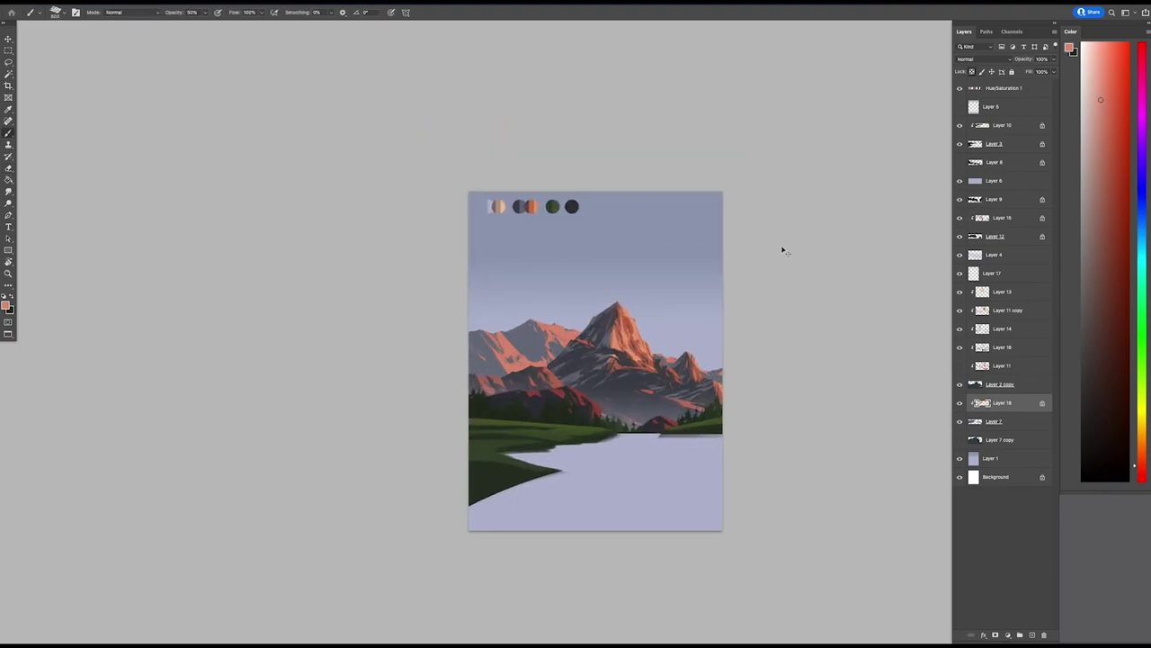
- Lock the transparency of the distant red light layer and tint it lighter with a soft round brush at 20% opacity
key(ctrl+plus)
key(ctrl+minus)
right_click(783, 251)
key(Escape)
key(7)
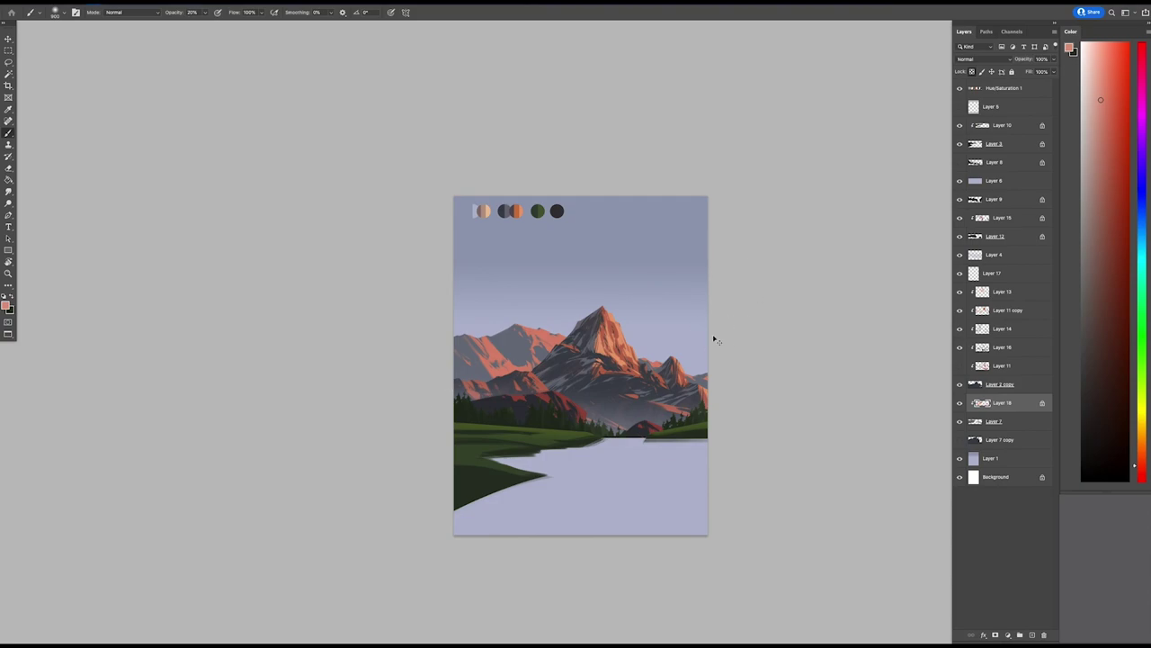
- Paint sampled pale lavender mist over the distant range's base on a new layer with a soft round brush at 50% opacity
key(ctrl+plus)
key(ctrl+shift+alt+n)
alt+click(493, 389)
key(5)
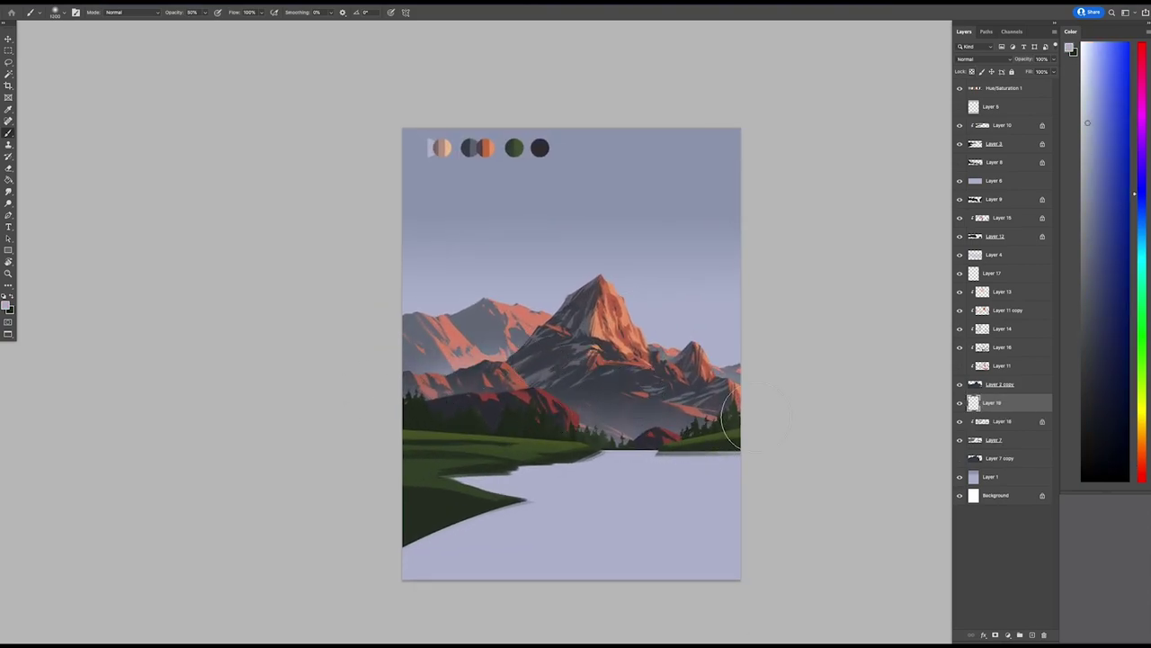
key(ctrl+minus)
key(ctrl+plus)
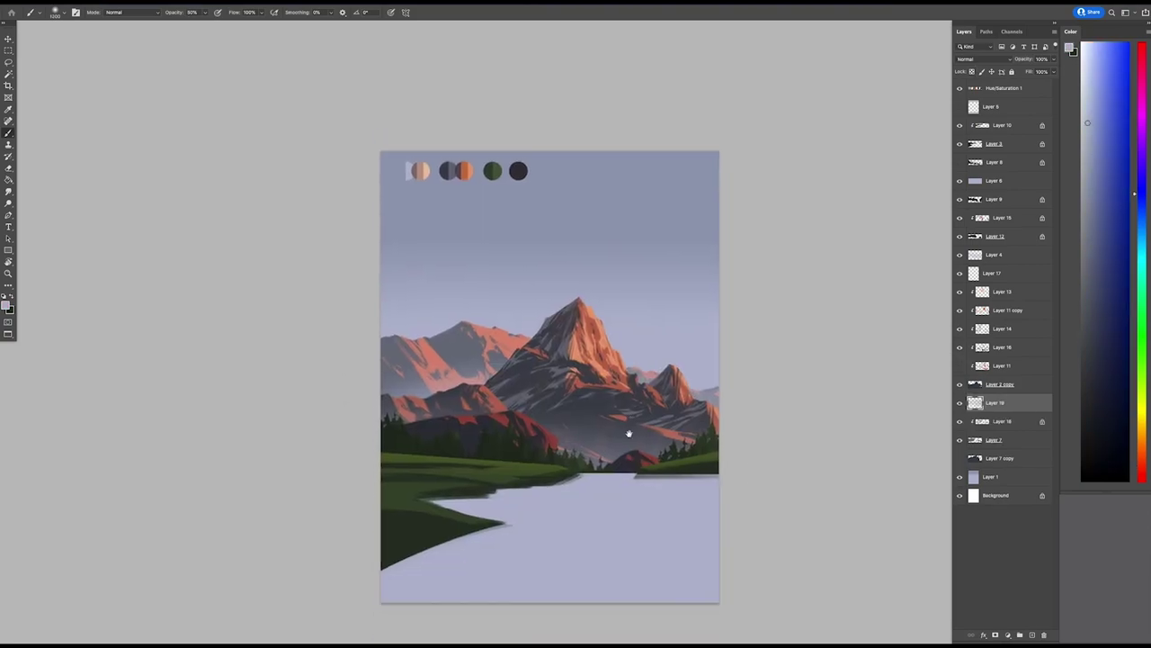
- Paint a pale blue-grey ridge behind the side peak on a new layer below the distant range and shape its outline with the Eraser
key(ctrl+shift+alt+n)
mouse_move(641, 327)
mouse_down()
mouse_move(674, 338)
mouse_move(647, 304)
mouse_up()
key(e)
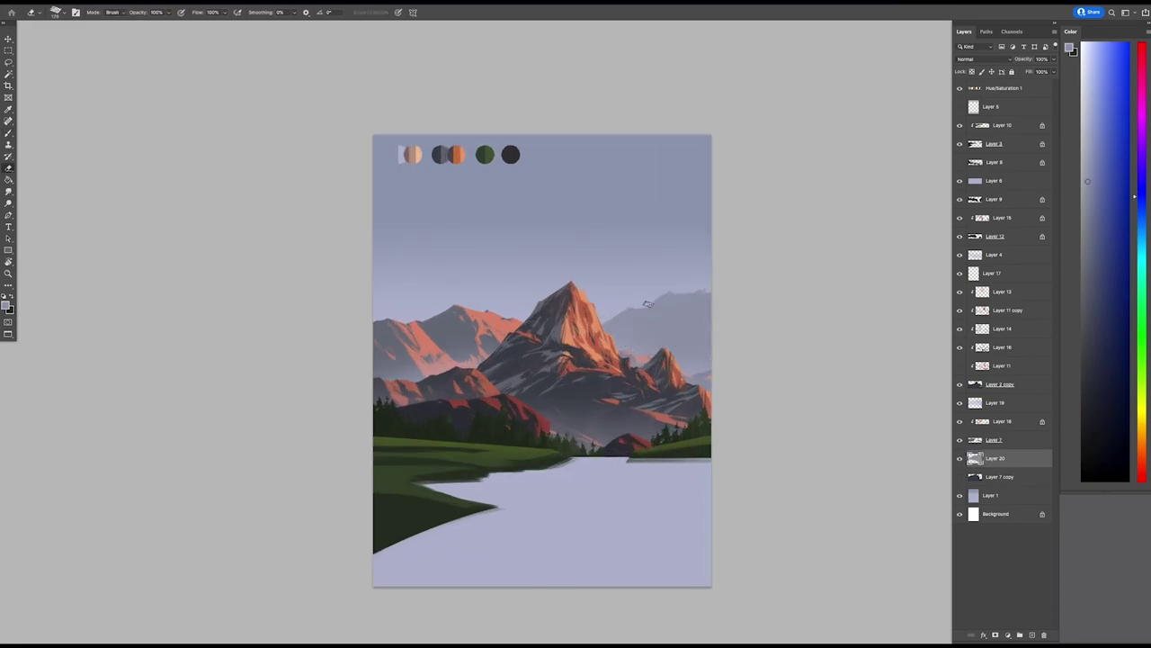
scroll(709, 313, down, 1)
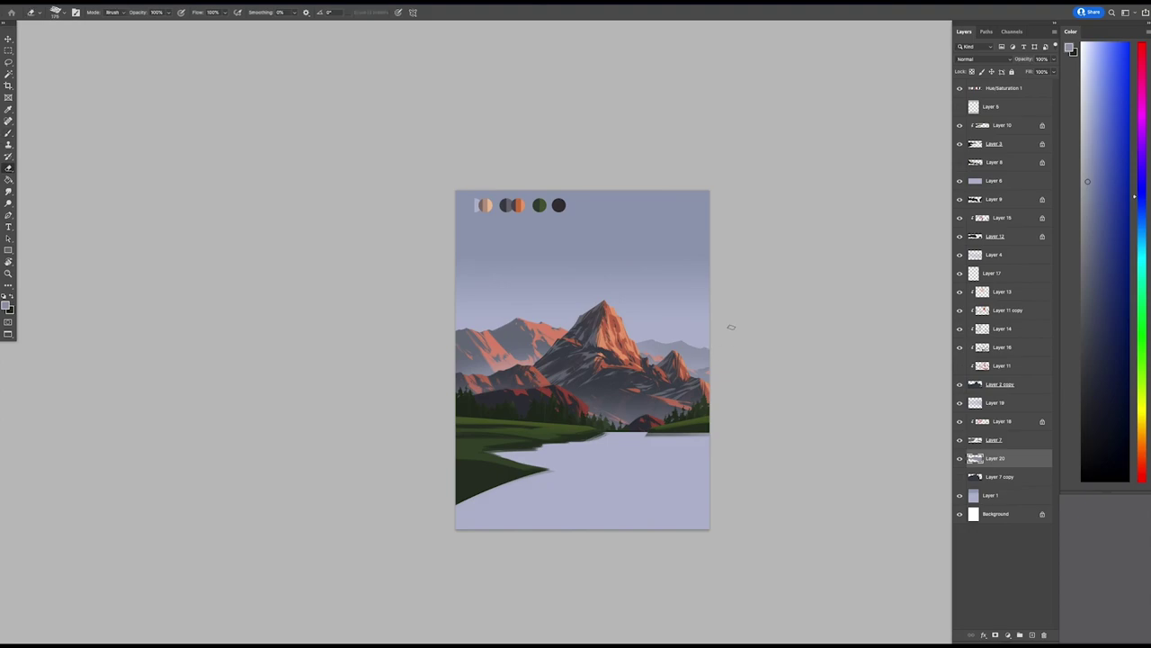
scroll(661, 333, down, 1)
scroll(629, 402, up, 2)
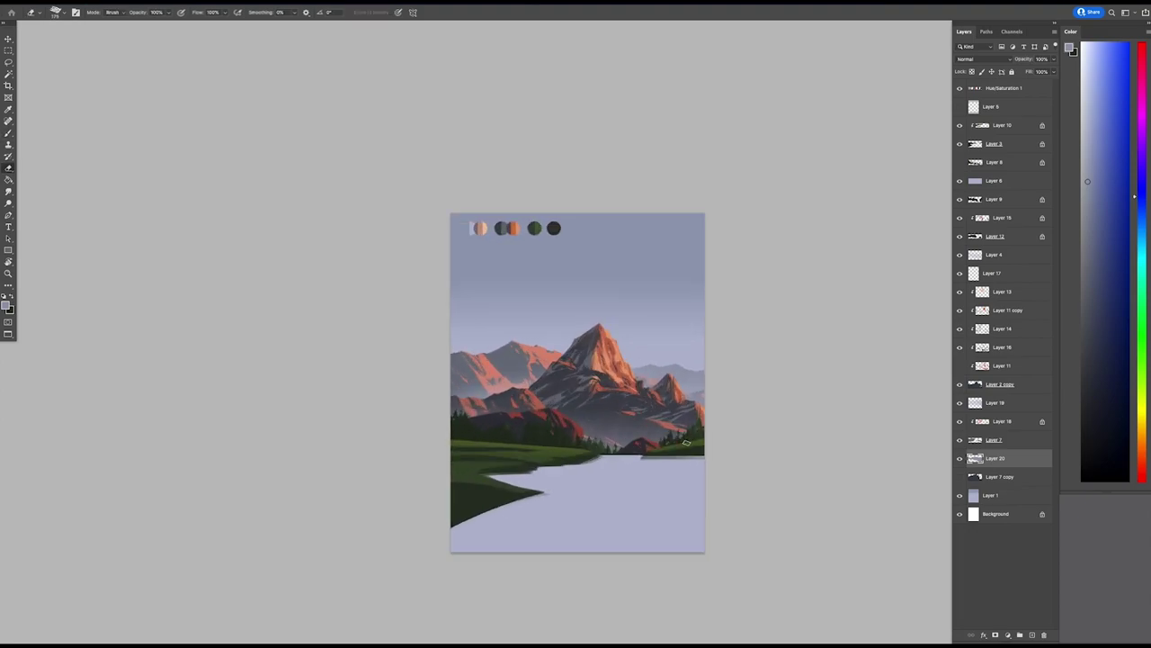
- Show the framing layer and select the main mountain's layers from its base layer up to Layer 17
key(v)
click(989, 384)
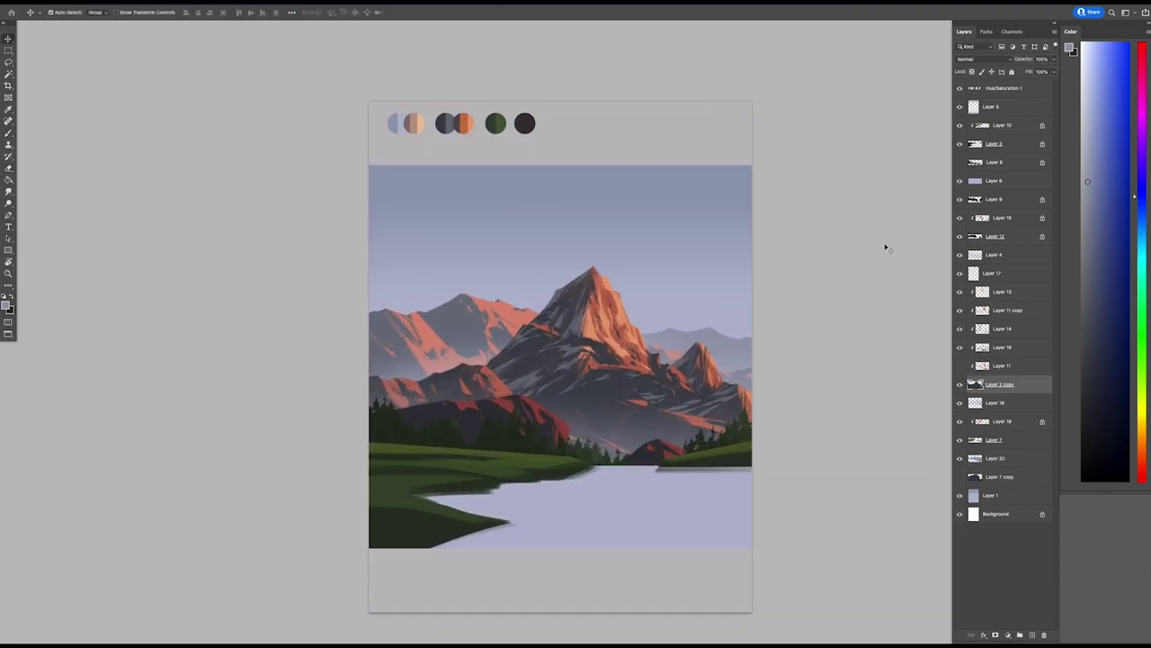
shift+click(959, 257)
drag(594, 369, 679, 368)
- Stretch the selected main mountain layers upward with Free Transform to make the peak taller
key(ctrl+t)
key(Return)
key(ctrl+t)
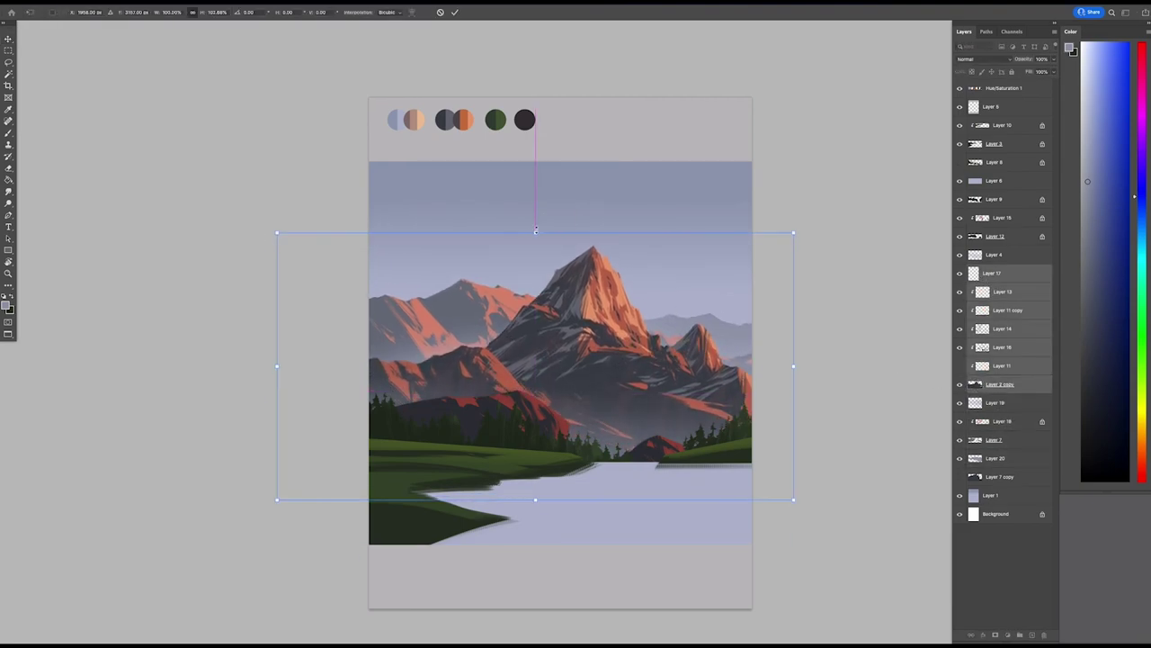
scroll(515, 345, down, 2)
scroll(667, 348, up, 1)
key(Return)
scroll(667, 348, up, 1)
scroll(666, 348, down, 1)
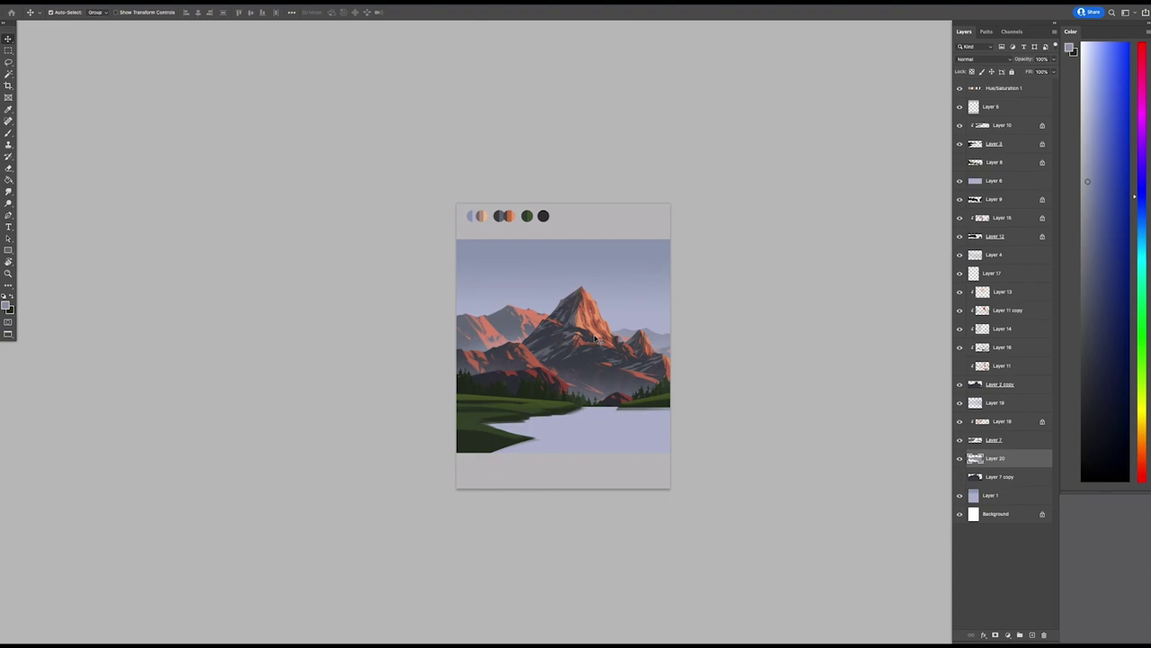
- Select the mist layer over the distant range and soften it with the Eraser at 30% opacity
scroll(667, 348, up, 1)
click(994, 402)
key(e)
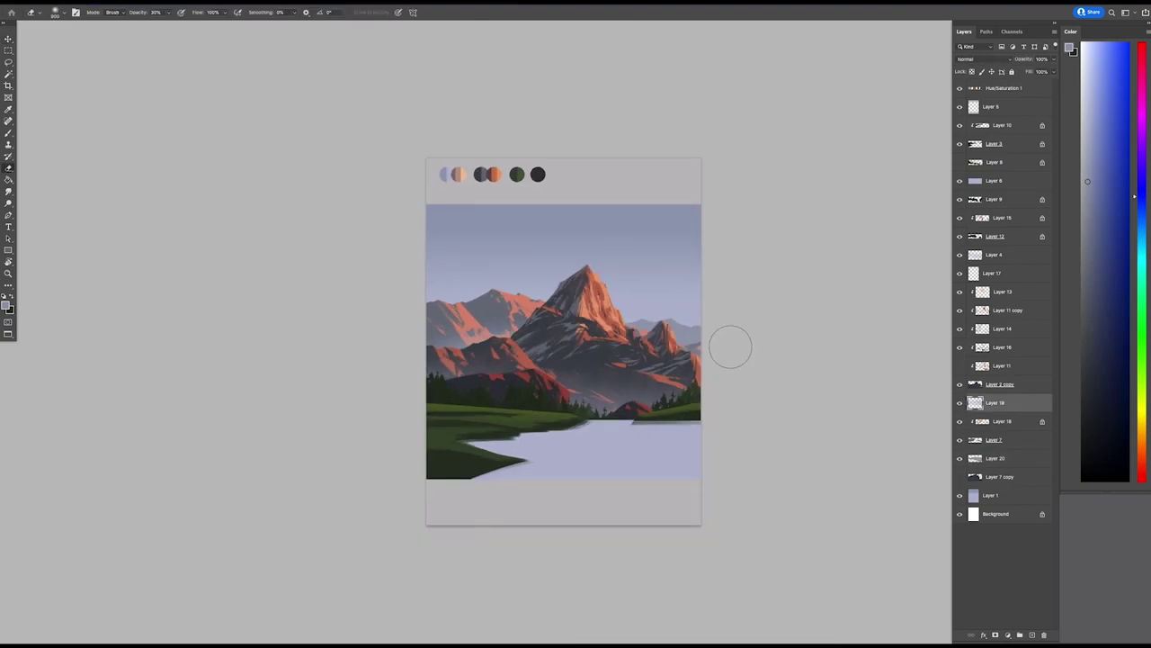
scroll(730, 342, up, 2)
- Create the lake reflection from a merged, vertically flipped copy of the mountain and tree layers, clipped to the lake layer
key(v)
shift+click(1002, 292)
ctrl+shift+click(996, 458)
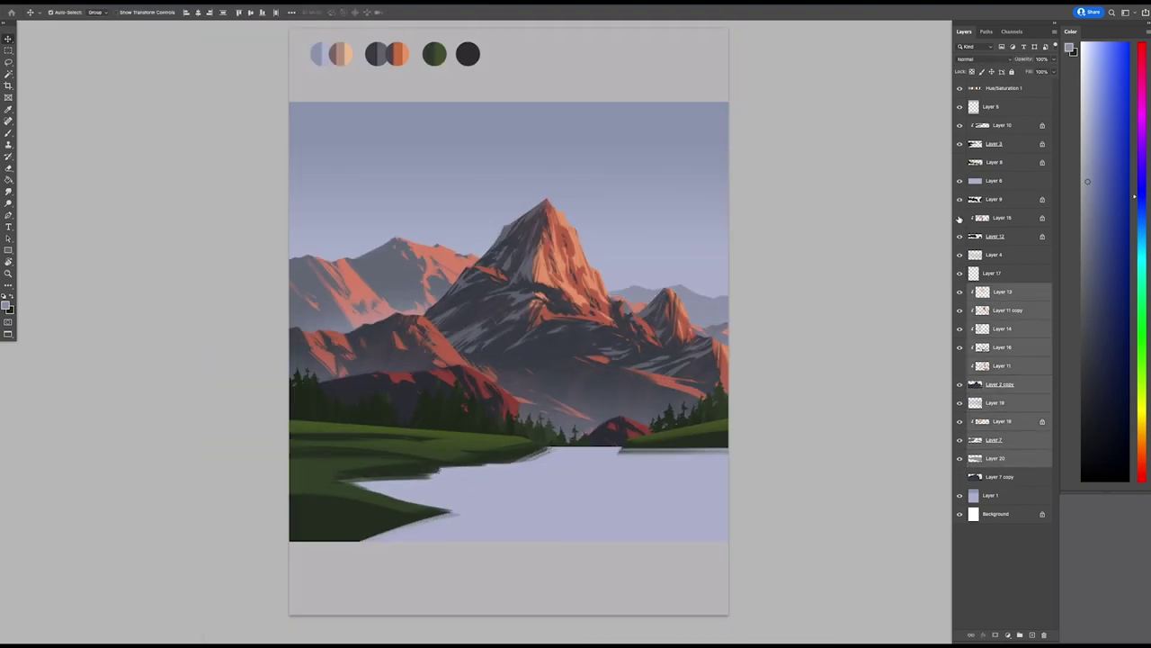
key(ctrl+j)
key(ctrl+t)
right_click(987, 171)
drag(630, 342, 504, 550)
key(Return)
- Set the lake reflection's blend mode to Multiply and its opacity to 70%
key(5)
key(1)
scroll(508, 333, down, 3)
scroll(508, 333, up, 1)
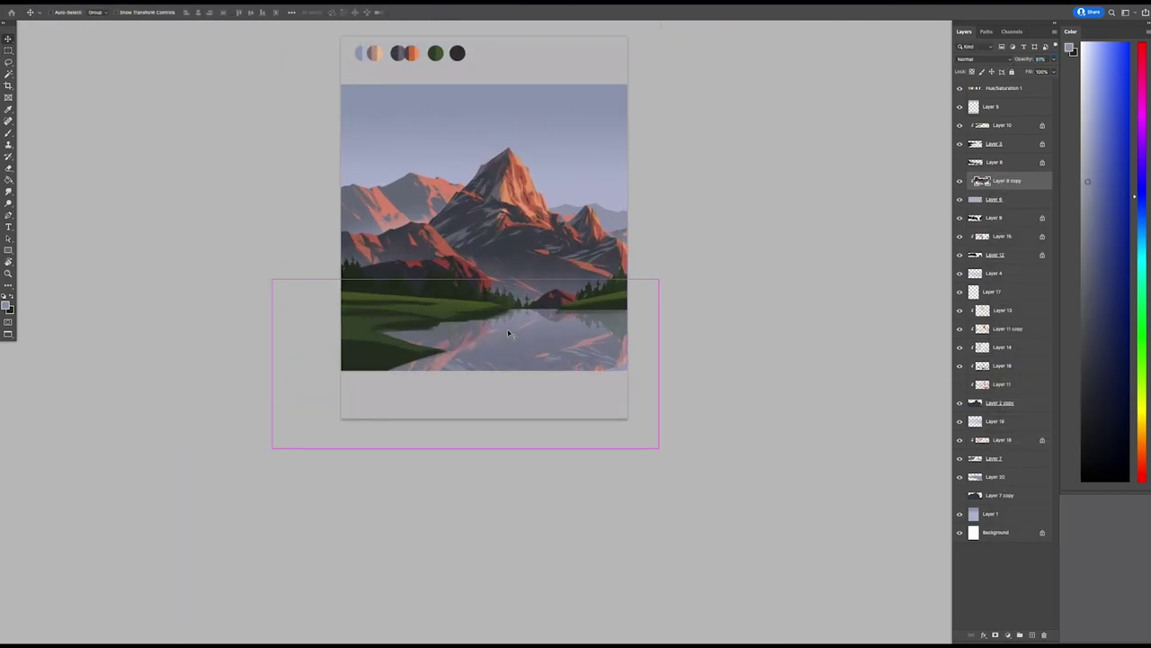
click(983, 59)
click(980, 90)
key(7)
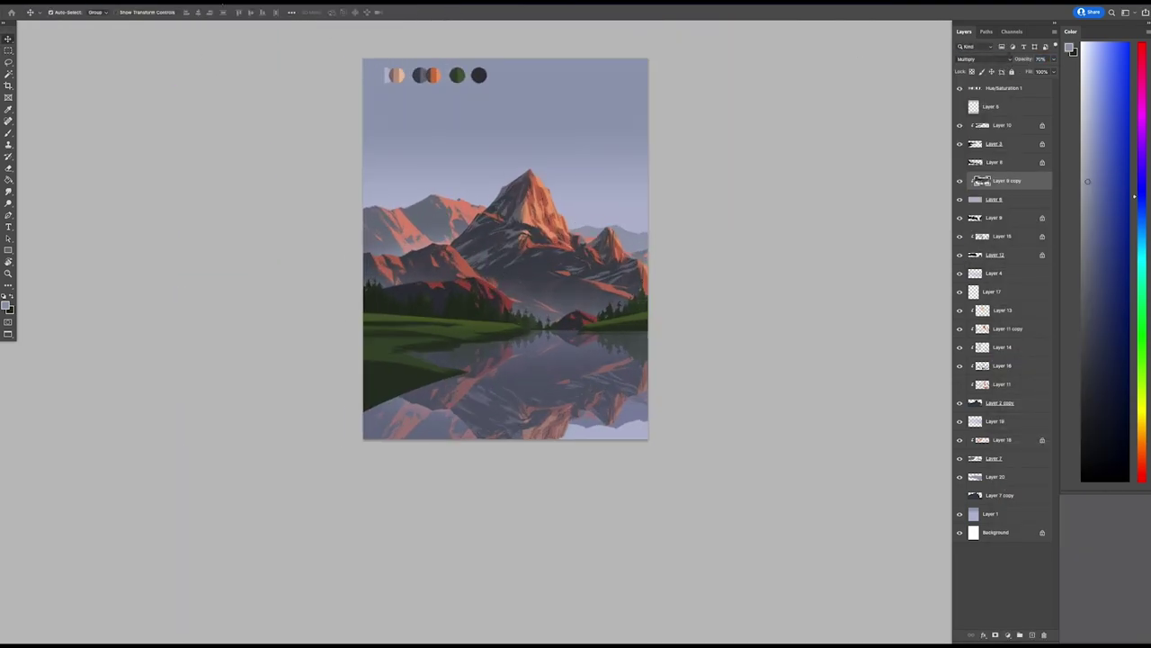
- Blur the lake reflection by reapplying the last-used filter
key(ctrl+alt+f)
key(Return)
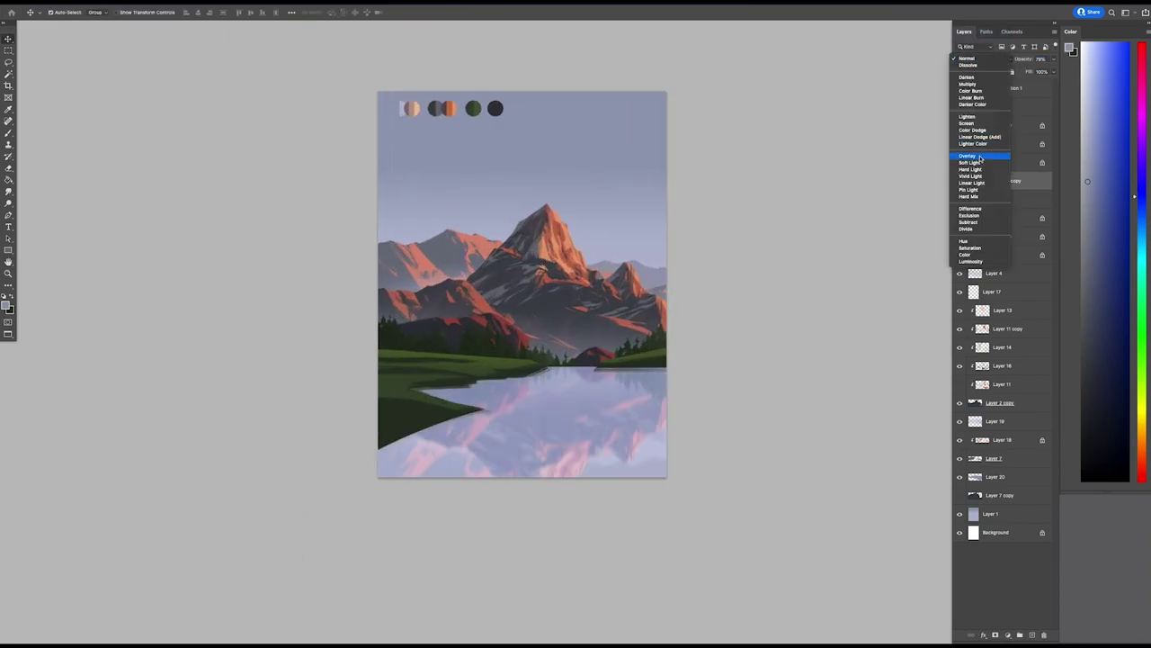
scroll(576, 270, up, 3)
scroll(598, 297, down, 2)
- Paint sampled muted brown clouds behind the peaks on a new layer above the sky and shape them with the Eraser
key(b)
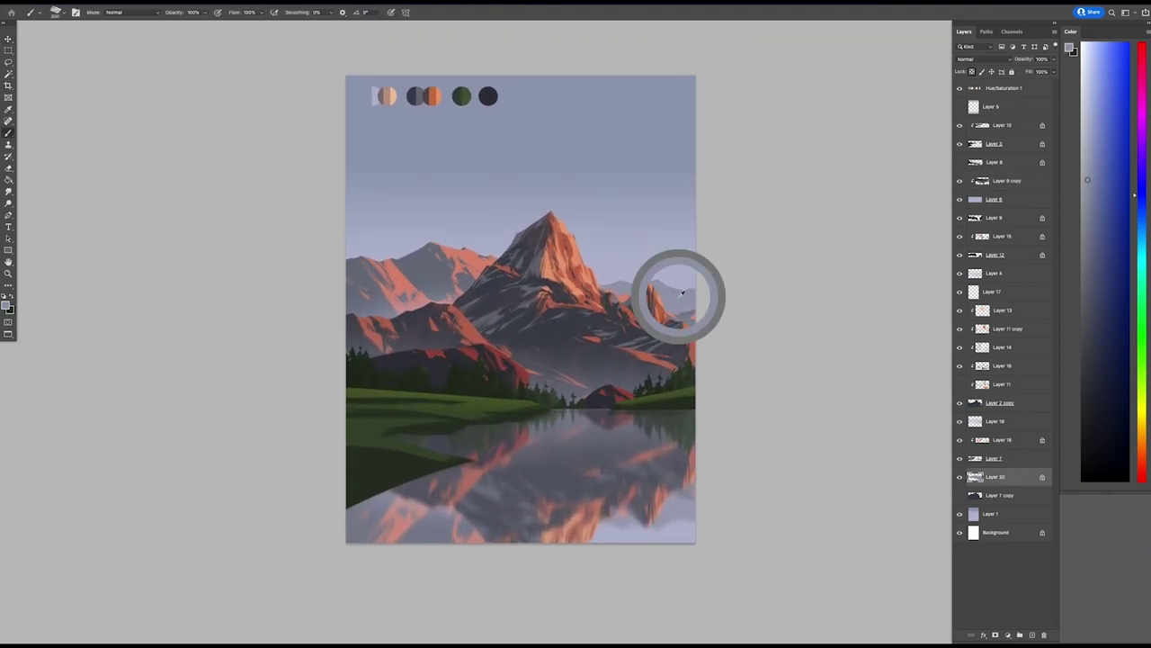
scroll(822, 308, down, 2)
scroll(822, 309, up, 2)
key(ctrl+shift+alt+n)
alt+click(372, 98)
mouse_move(342, 241)
mouse_down()
mouse_move(513, 216)
mouse_move(540, 194)
mouse_up()
key(e)
drag(482, 171, 630, 155)
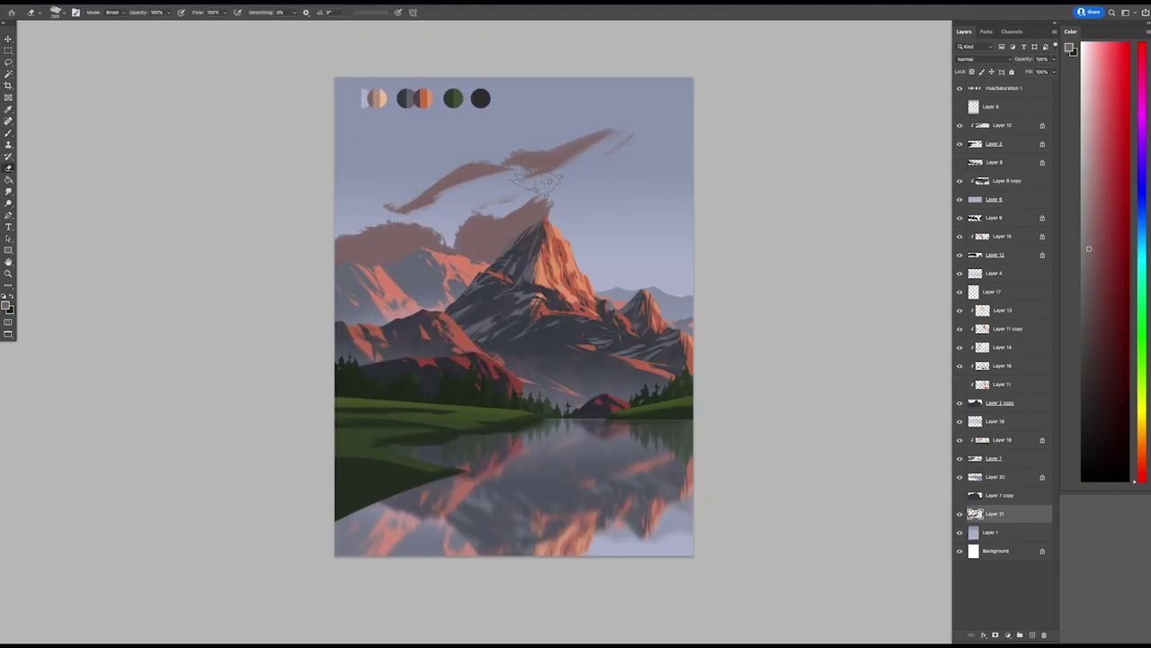
- Reshape the cloud layer with Free Transform and refine the cloud banks beside the main peak with the brush and Eraser
mouse_move(585, 273)
mouse_down()
mouse_move(693, 212)
mouse_move(693, 180)
mouse_move(732, 276)
mouse_up()
scroll(702, 279, down, 2)
key(ctrl+t)
key(Return)
key(b)
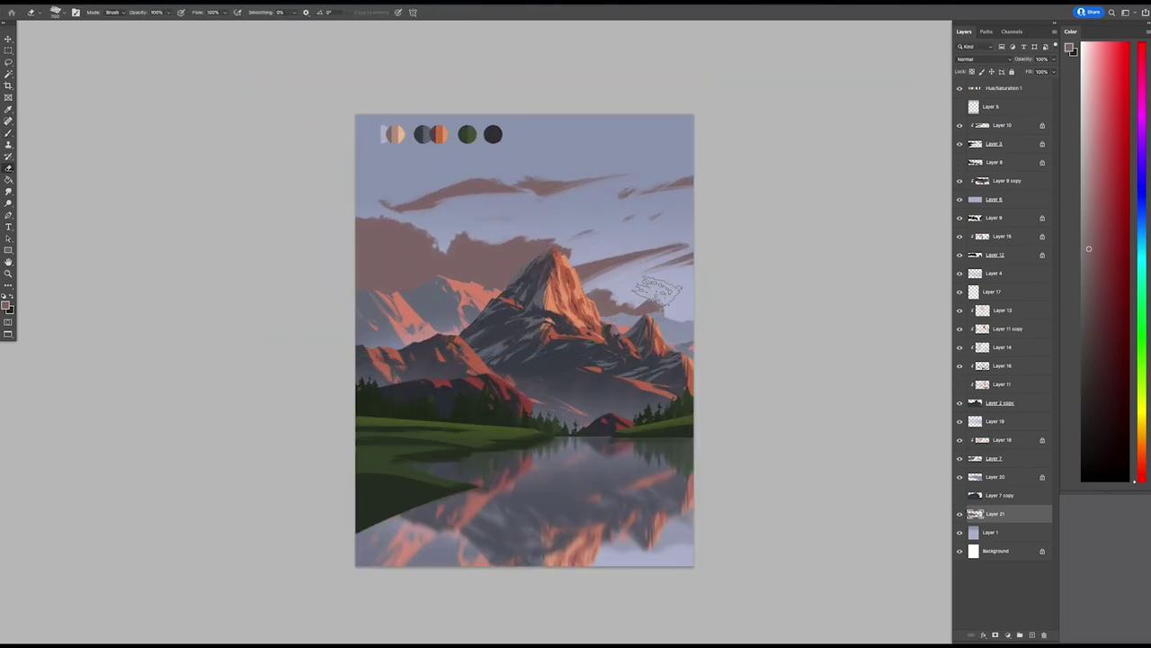
scroll(558, 342, up, 2)
key(e)
drag(630, 288, 683, 281)
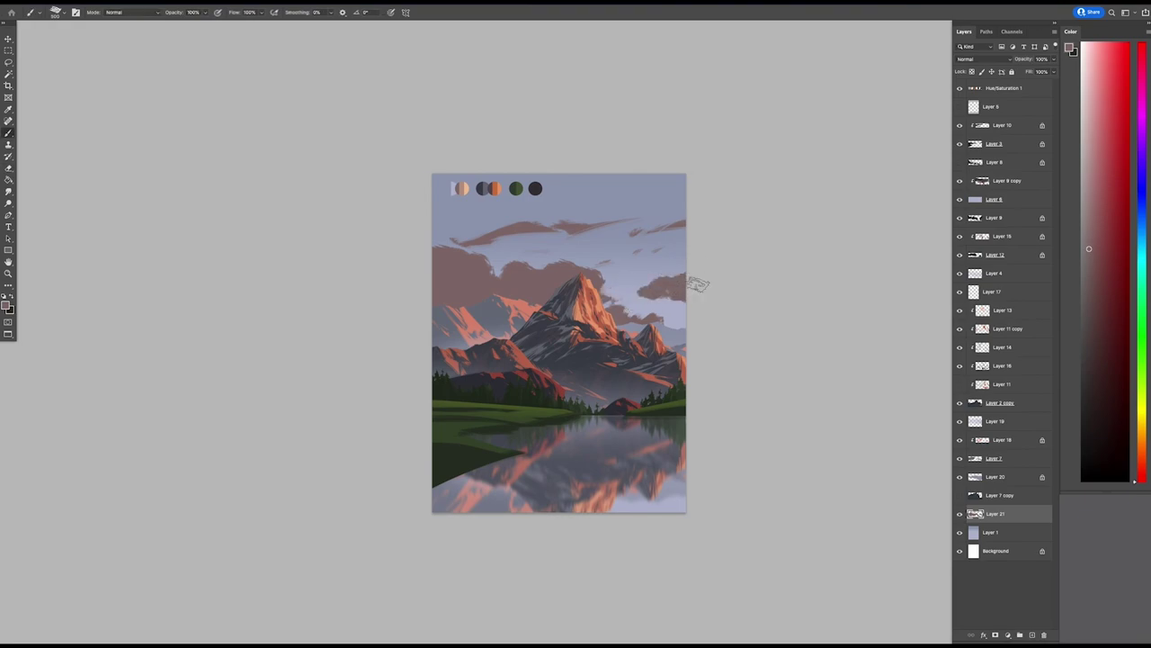
- Paint peach sunlit highlights around the main peak's clouds on a new layer clipped to the cloud layer
scroll(683, 288, up, 1)
key(ctrl+shift+alt+n)
key(ctrl+alt+g)
key(b)
alt+click(580, 297)
mouse_move(575, 292)
mouse_down()
mouse_move(682, 296)
mouse_move(559, 269)
mouse_move(524, 310)
mouse_move(511, 299)
mouse_move(562, 277)
mouse_up()
drag(603, 329, 656, 319)
scroll(594, 269, right, 2)
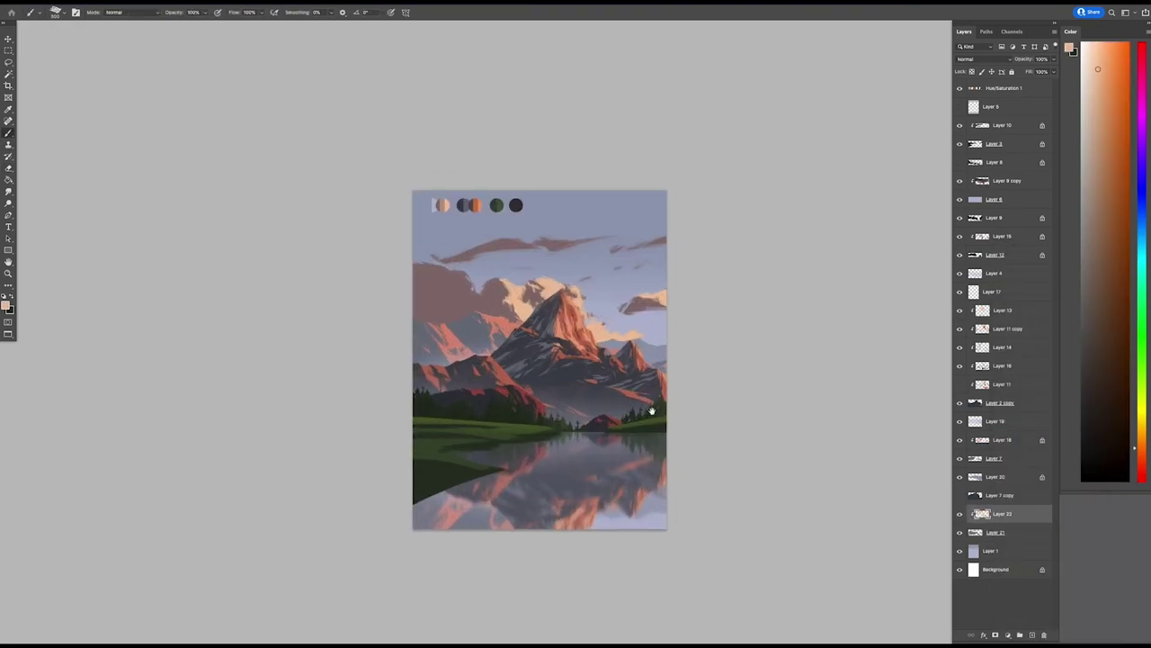
- Extend the peach highlights to the left-hand clouds and upper streaks, shaping their edges with the Eraser
key(e)
drag(422, 279, 431, 313)
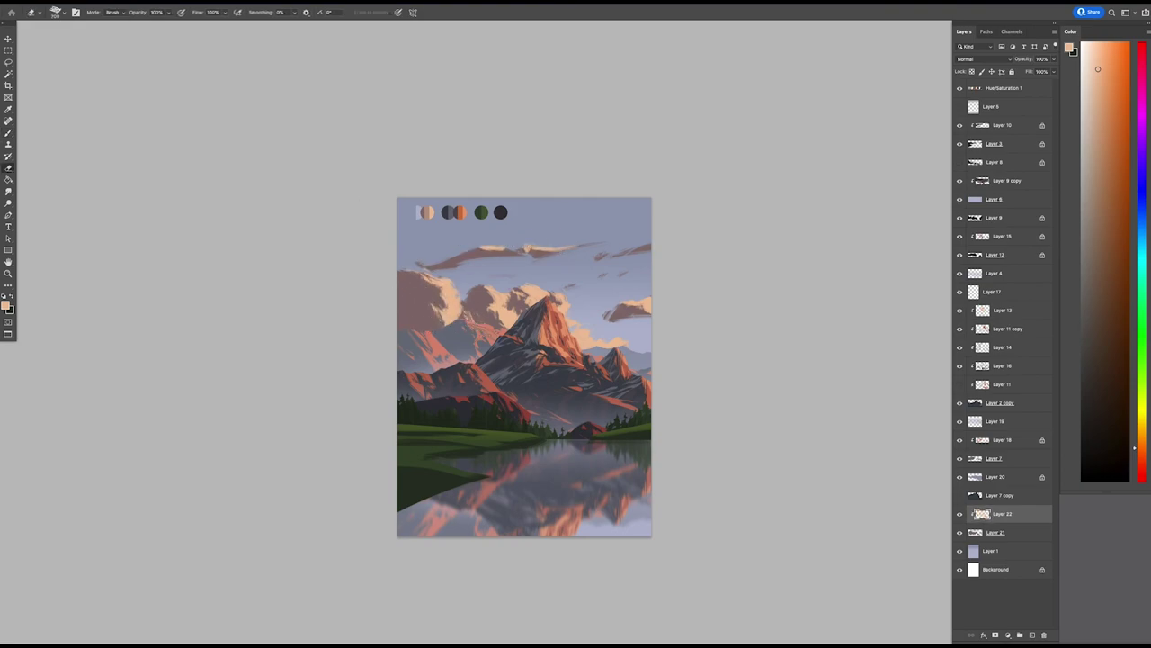
scroll(524, 367, up, 2)
key(b)
scroll(544, 385, down, 1)
scroll(557, 396, up, 1)
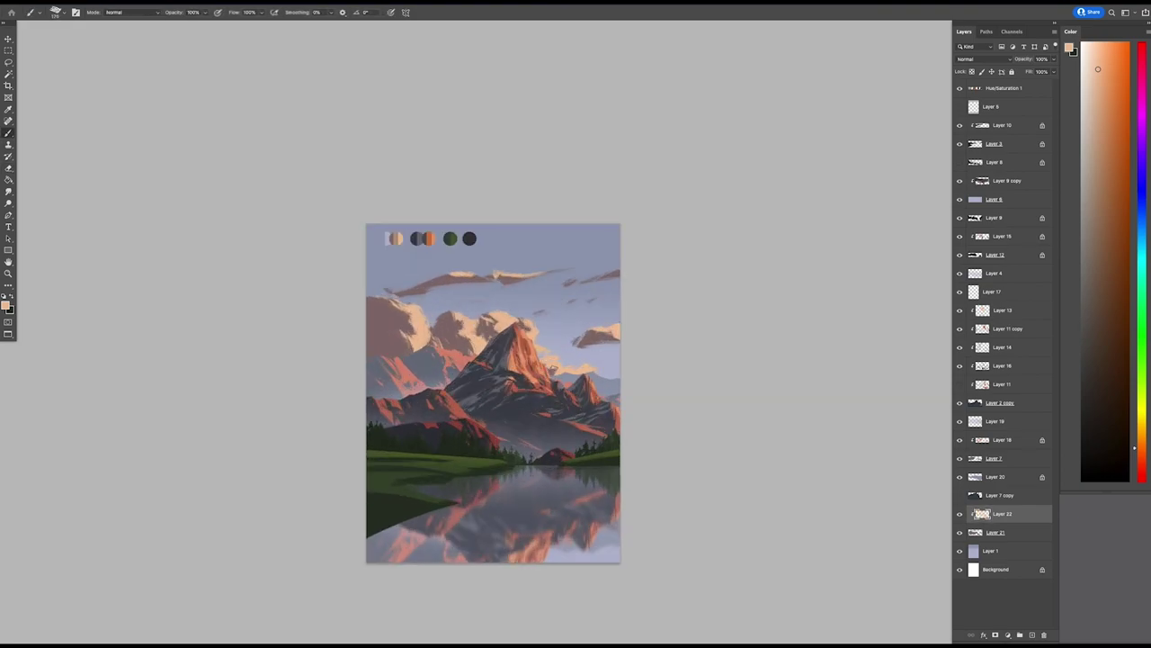
- Paint sampled dusky pink-brown midtones in the clouds on a new clipped layer beneath the highlights at 100% opacity
scroll(589, 358, down, 2)
key(ctrl+shift+alt+n)
alt+click(483, 281)
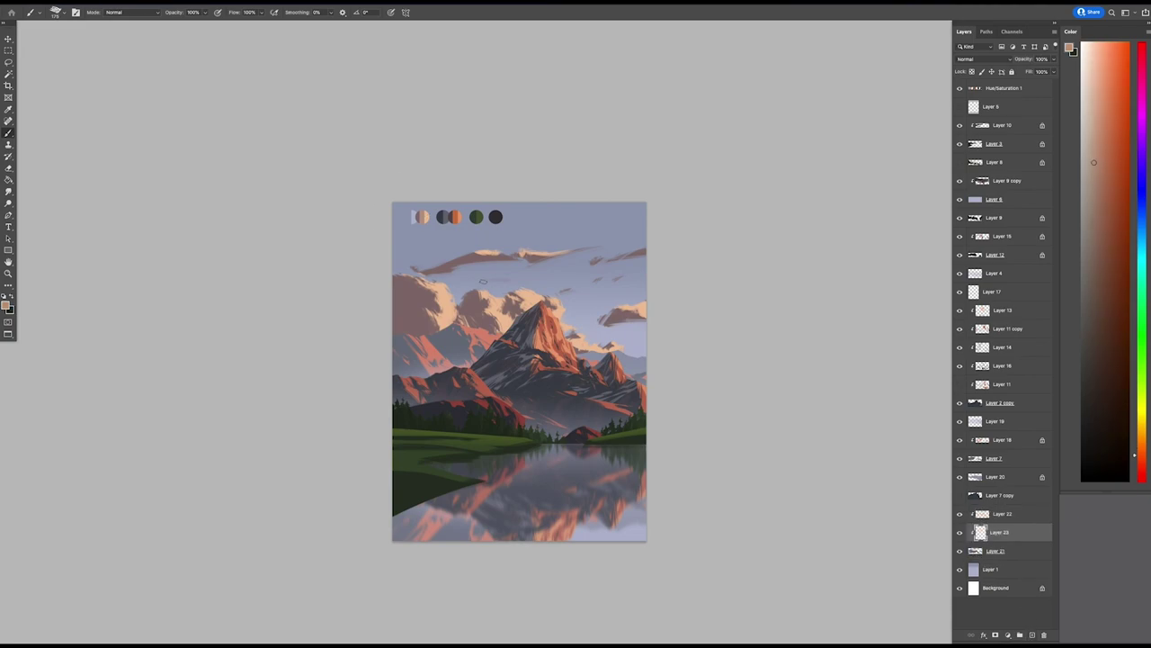
alt+click(482, 312)
key(0)
drag(609, 426, 646, 429)
- Trim the cloud silhouettes and shorten the upper streak on the base cloud layer with the Eraser
scroll(524, 363, up, 2)
key(e)
key(alt+bracketleft)
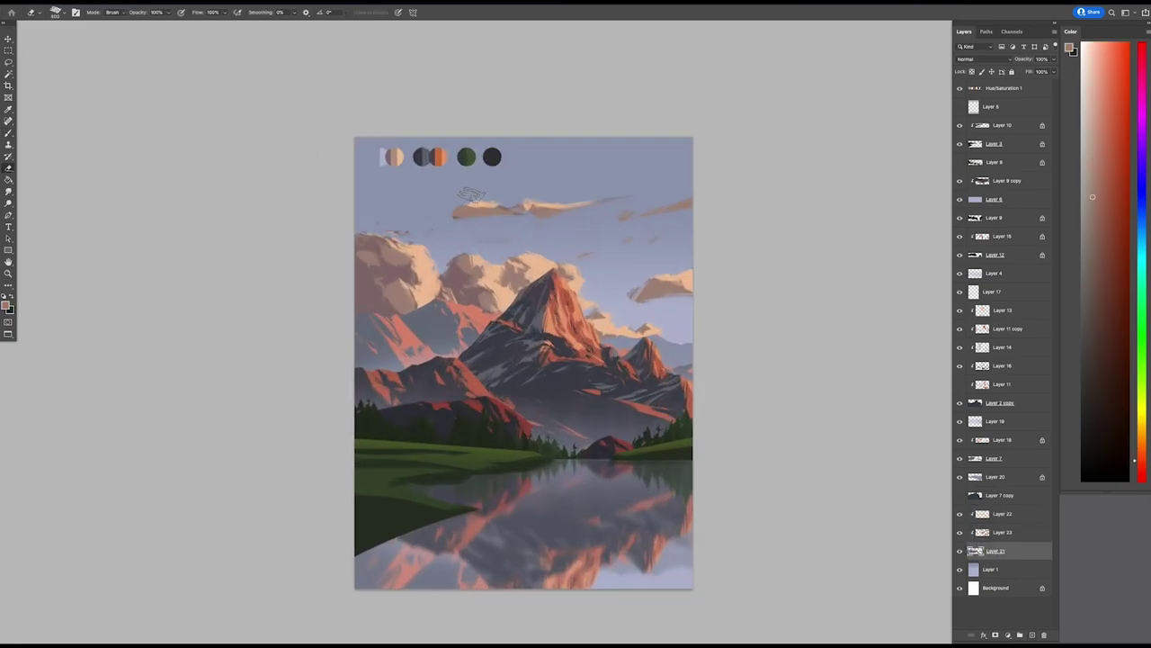
scroll(595, 416, down, 2)
scroll(499, 493, up, 3)
- Select the near hills layer and touch it up with a small Eraser and a sampled dark brush at 100% opacity
key(v)
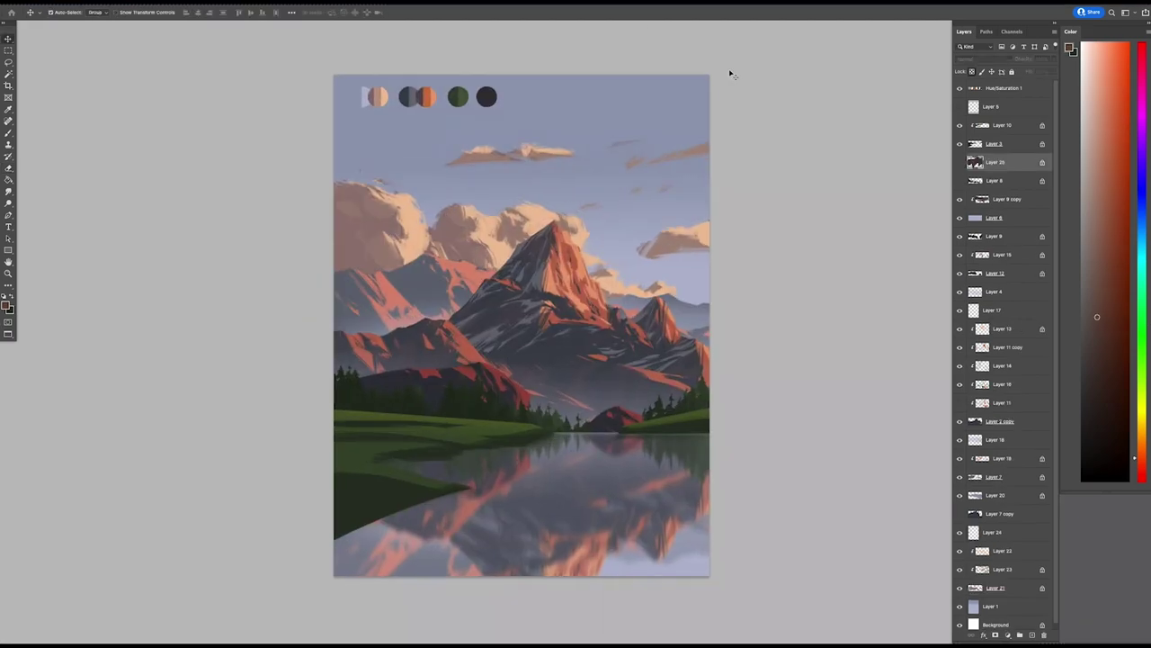
scroll(490, 407, up, 1)
key(alt+bracketleft)
key(alt+bracketleft)
key(alt+bracketleft)
key(alt+bracketleft)
key(alt+bracketleft)
key(alt+bracketleft)
key(e)
right_click(623, 267)
key(Escape)
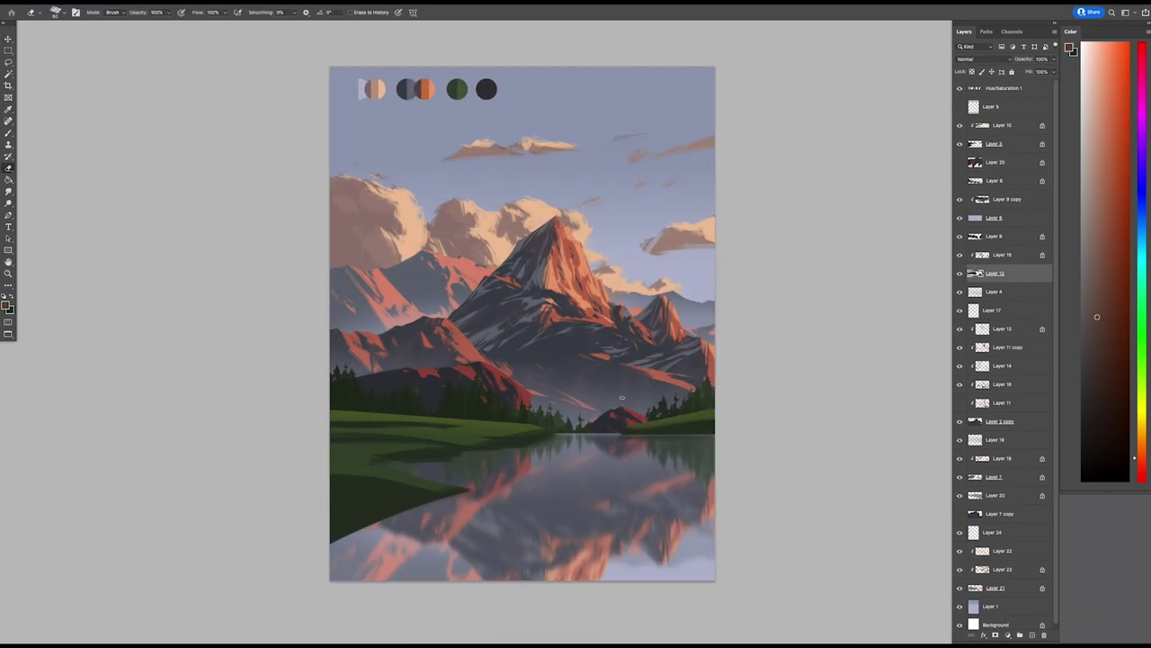
alt+click(627, 399)
key(0)
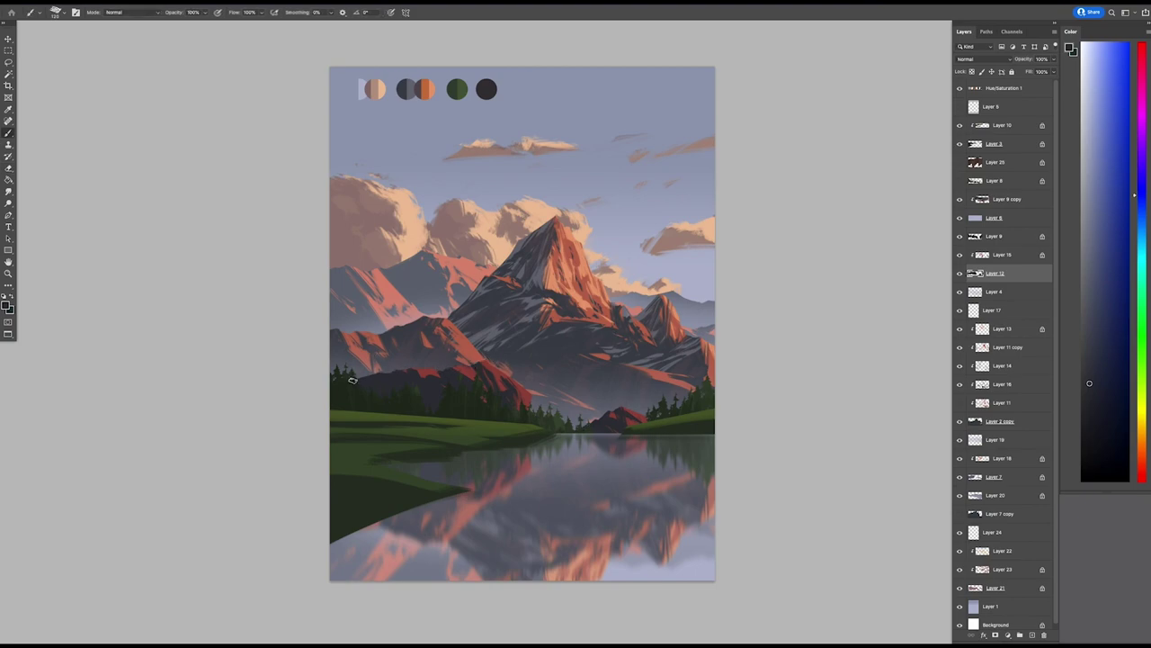
- Paint soft blue-grey mist over the near hills on a new layer behind the pines at 30% opacity
scroll(601, 387, down, 2)
key(ctrl+shift+alt+n)
key(3)
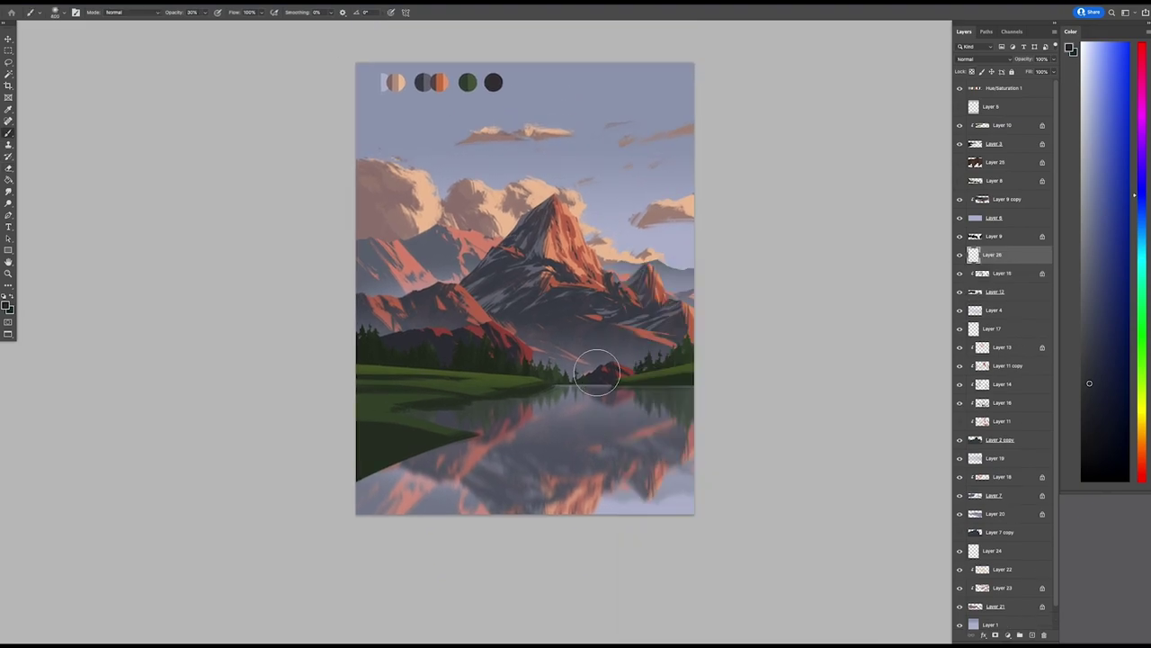
scroll(441, 372, up, 1)
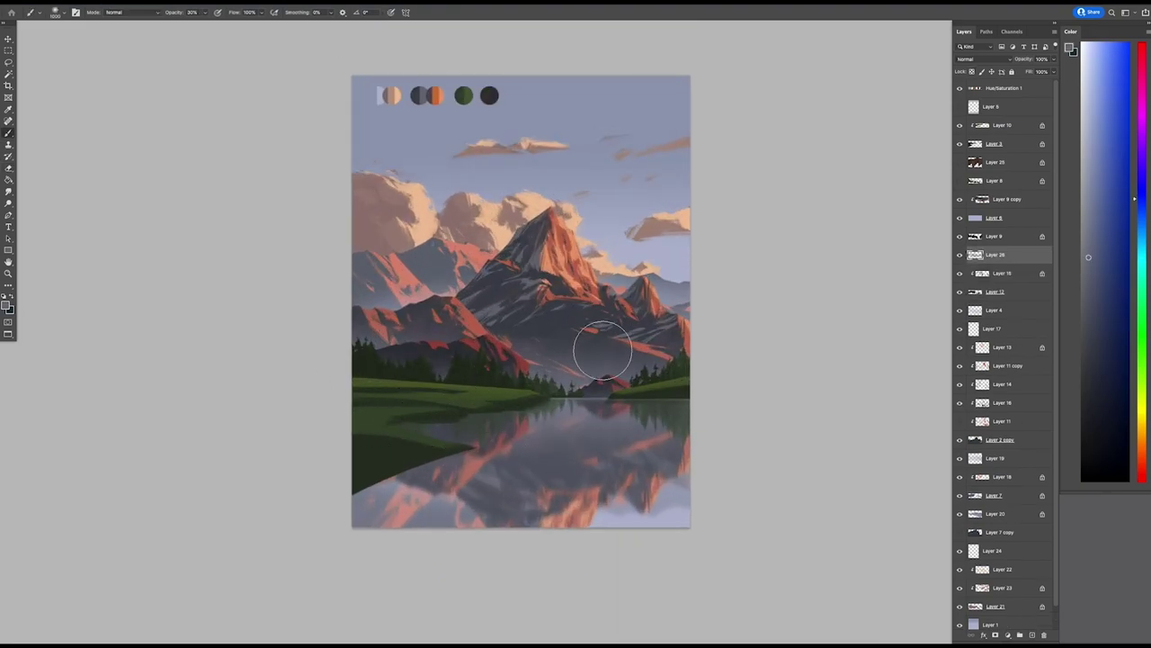
- Add a layer clipped to the pines and repaint the tree layer itself in sampled dark green at 100% opacity
scroll(656, 315, left, 2)
key(ctrl+shift+alt+n)
scroll(678, 417, up, 2)
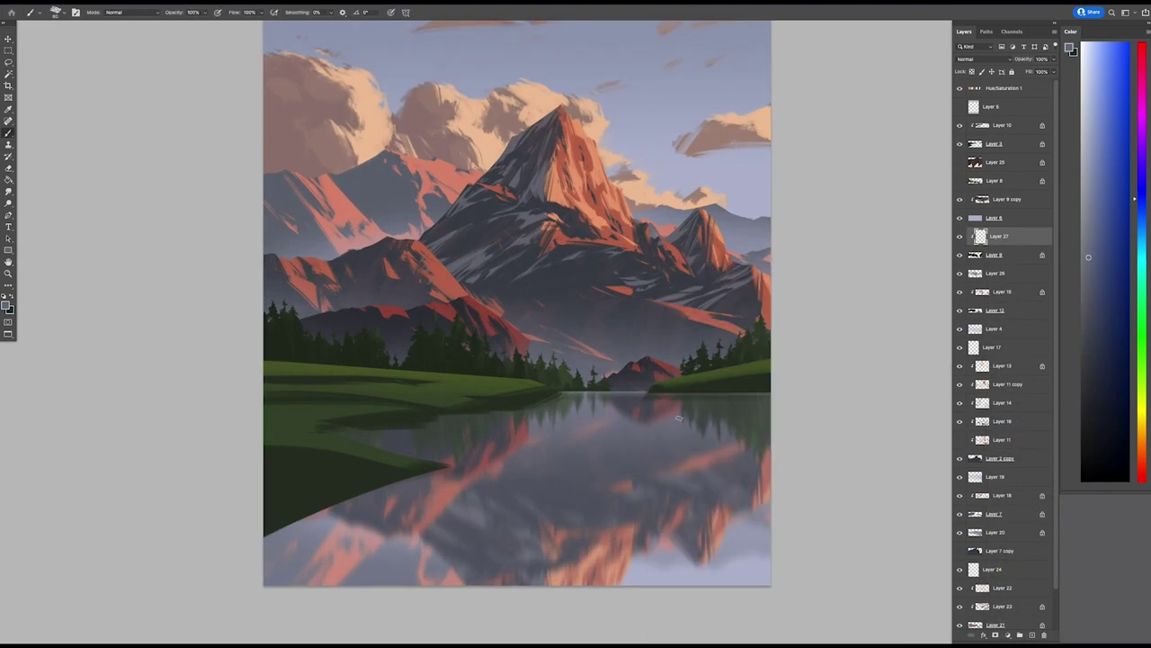
alt+click(678, 416)
key(0)
click(993, 255)
alt+click(301, 306)
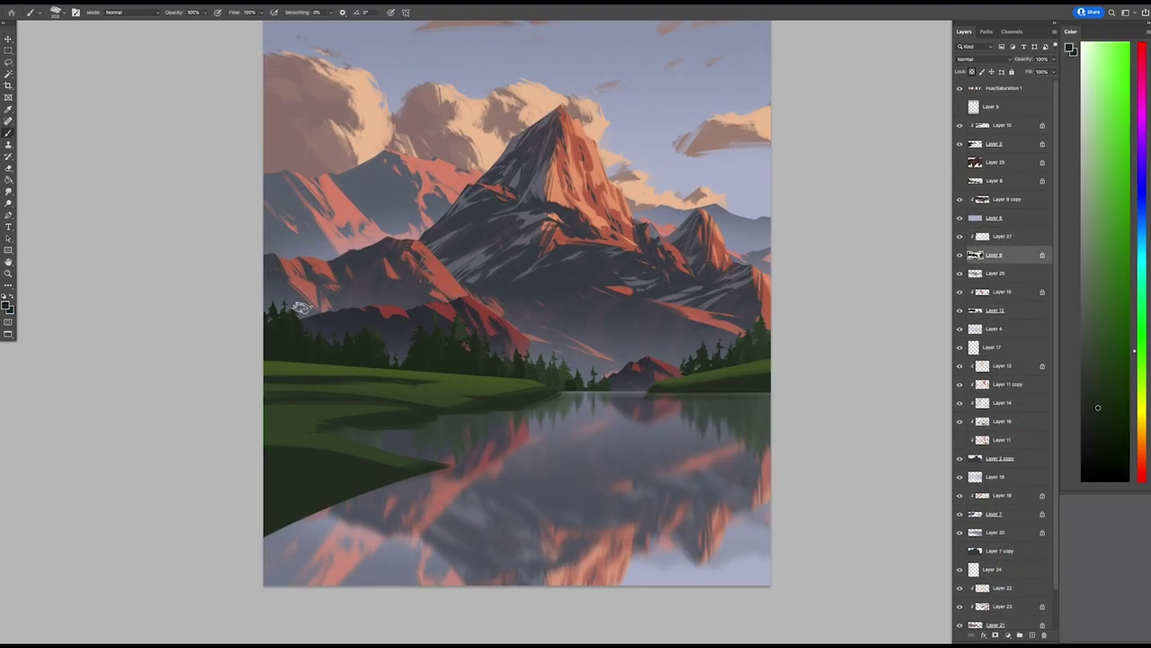
drag(735, 352, 748, 347)
- Paint green foliage highlights on the central pine grove on the clipped layer, carving the branch shapes with the Eraser
click(993, 235)
key(e)
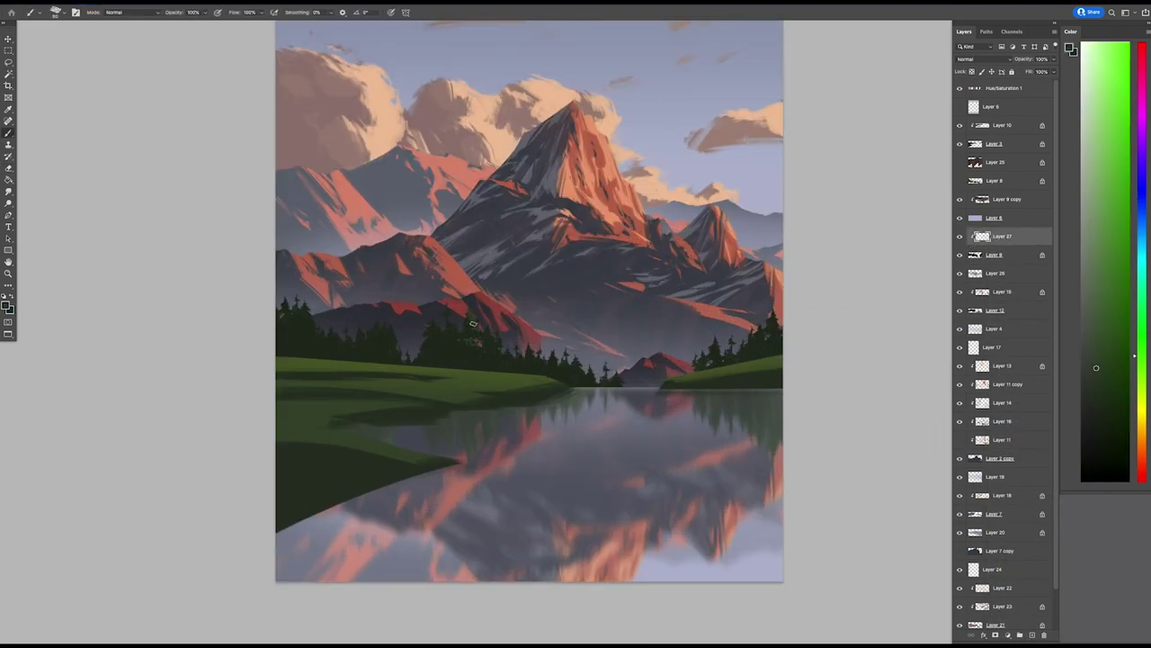
key(e)
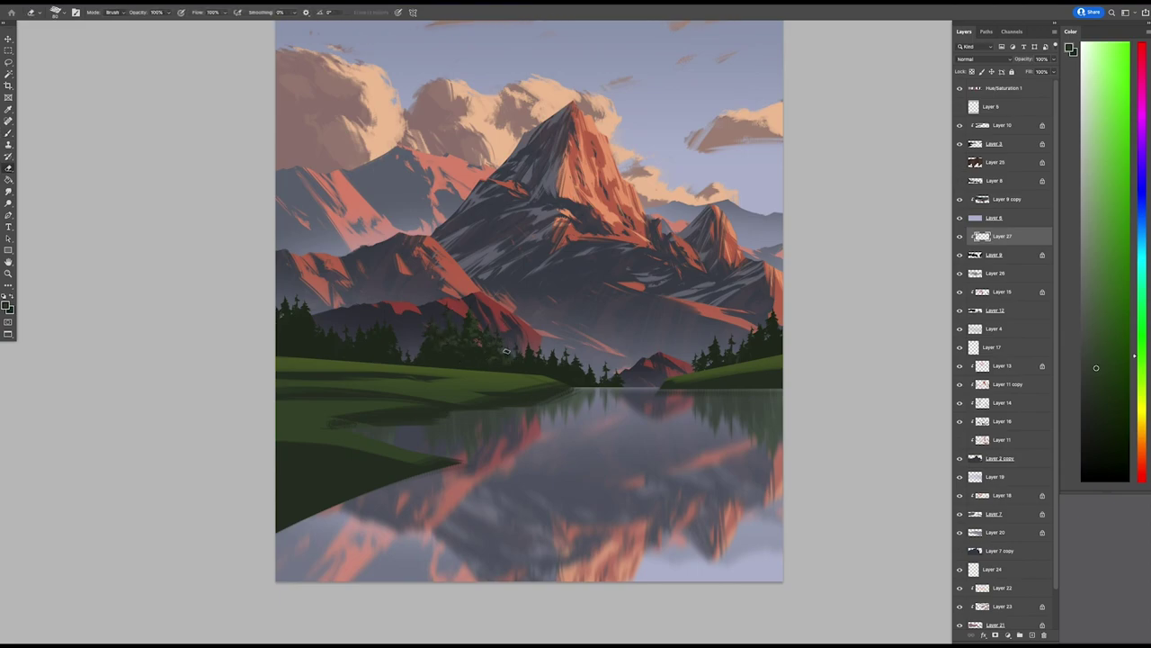
key(e)
scroll(570, 397, up, 2)
scroll(571, 397, left, 2)
key(b)
key(b)
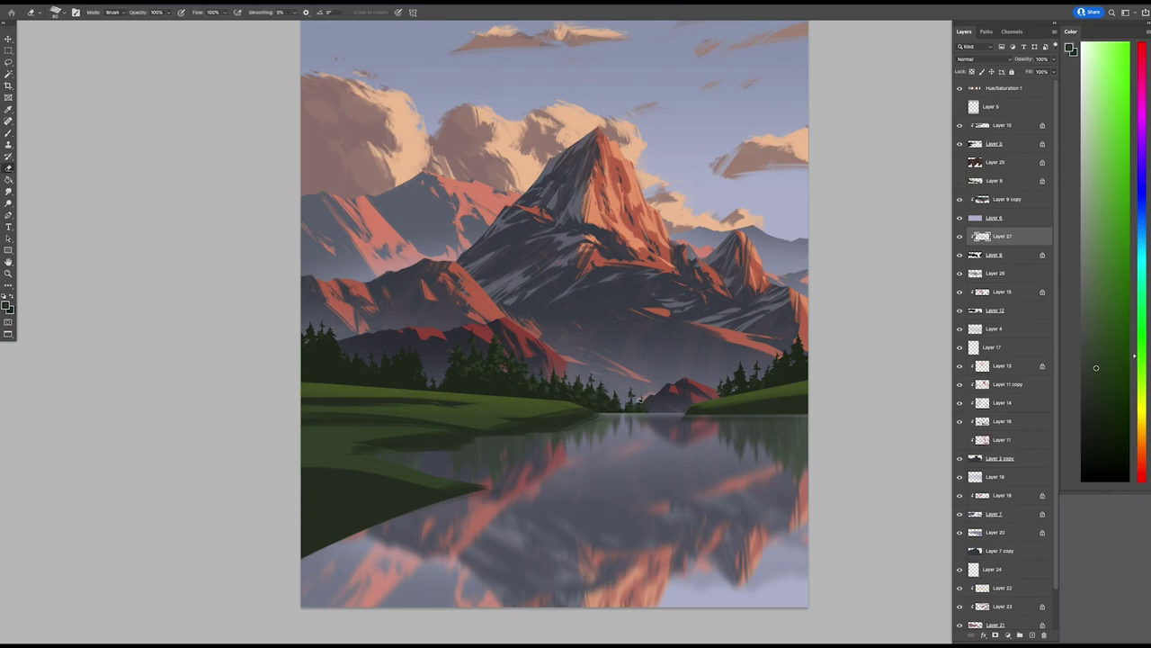
- Extend the green foliage highlights to the remaining pines along both shores
scroll(591, 372, down, 2)
scroll(591, 372, left, 2)
scroll(560, 371, left, 2)
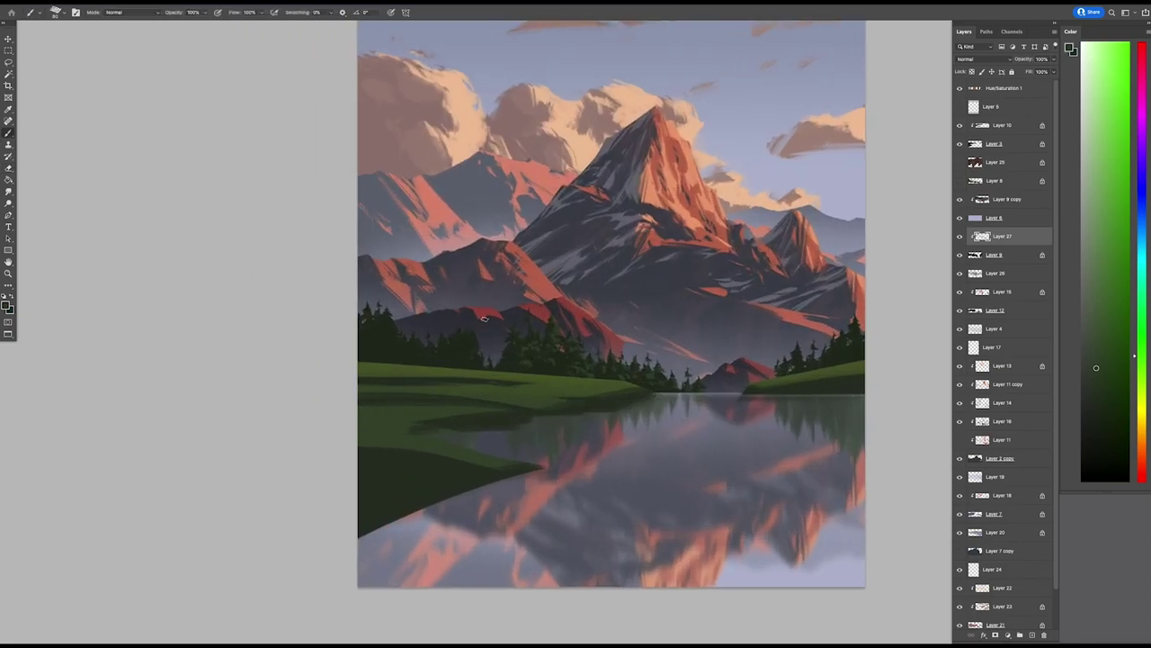
key(b)
scroll(382, 355, down, 2)
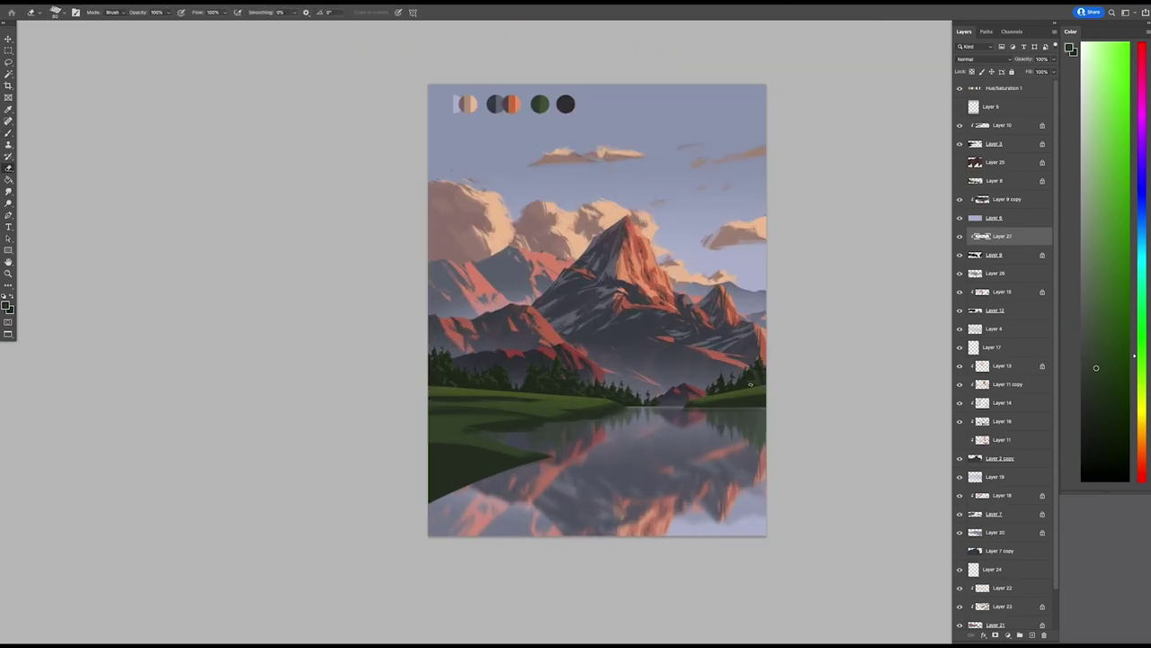
- Duplicate the foliage highlight layer and add leafy texture to the right-shore pines with a scattered foliage brush
scroll(758, 376, down, 1)
key(ctrl+j)
right_click(764, 387)
key(Escape)
scroll(750, 379, up, 2)
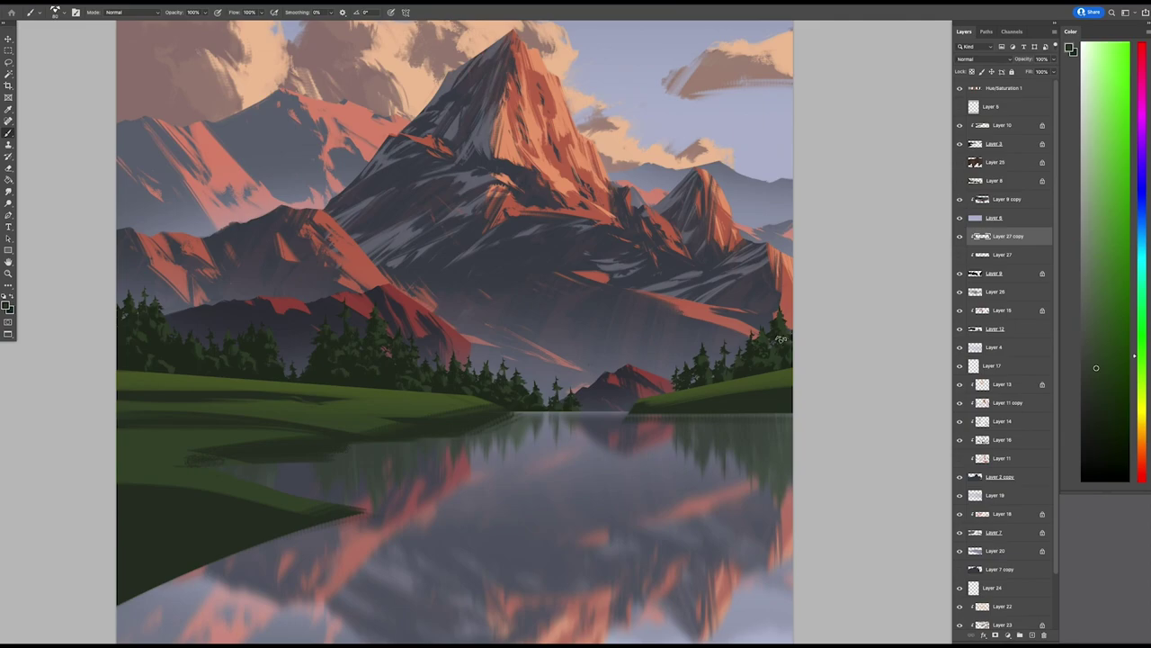
key(e)
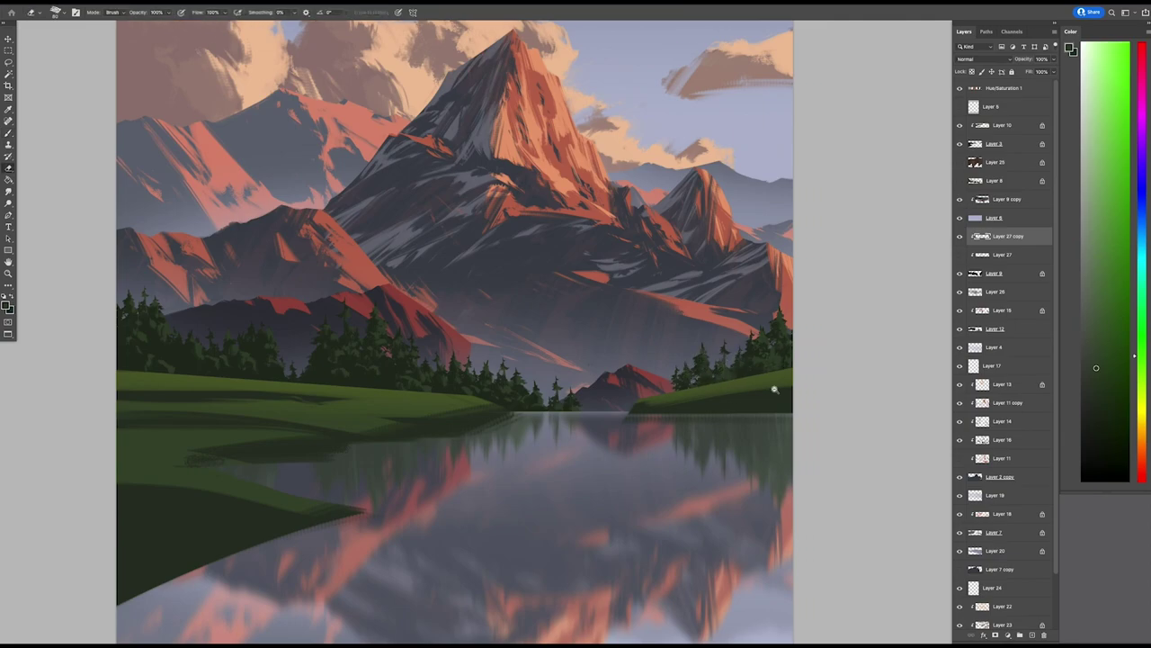
- Refine the leafy texture of the left-shore pines with the foliage brush and the Eraser
scroll(774, 391, down, 2)
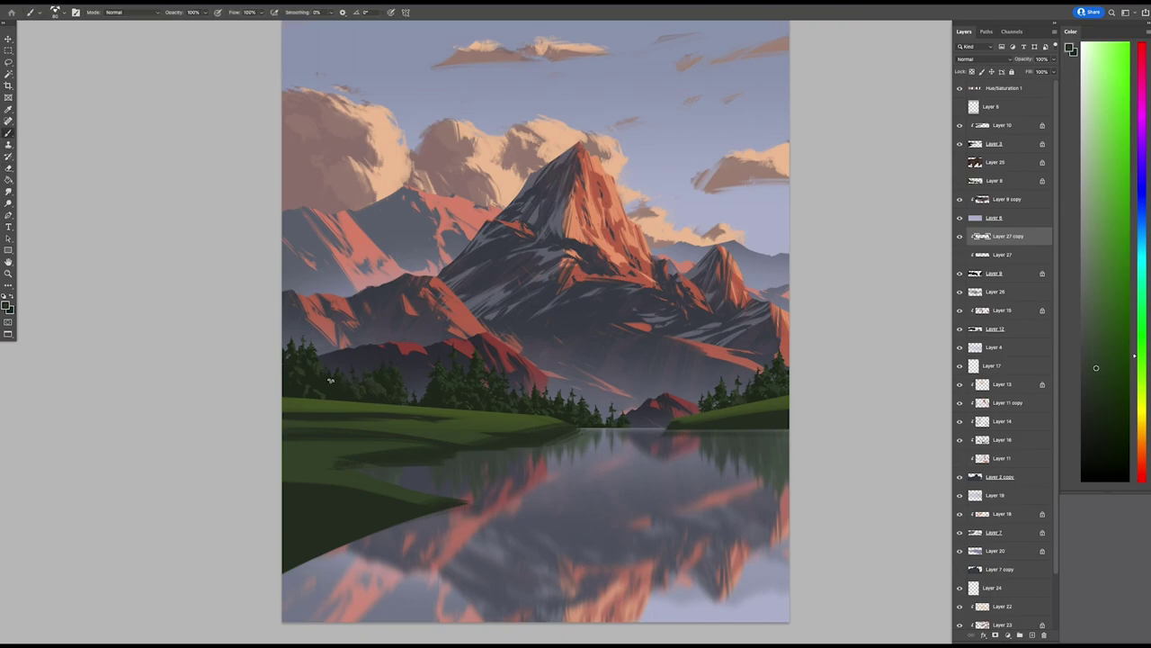
scroll(540, 386, down, 2)
scroll(688, 374, up, 2)
scroll(687, 374, down, 2)
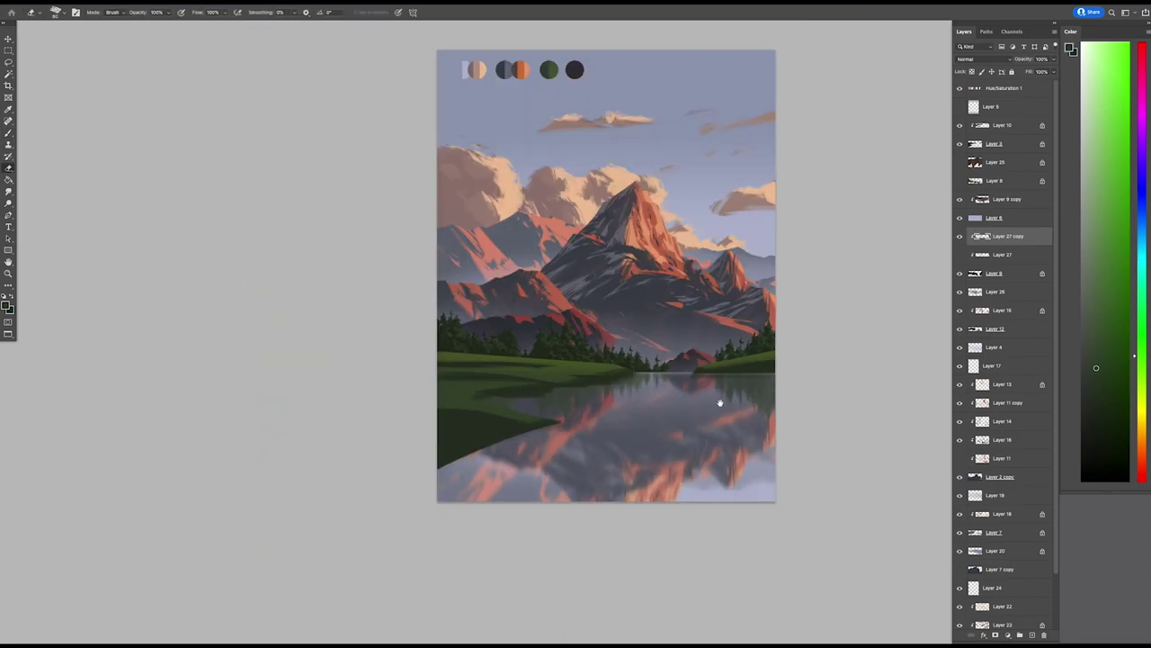
scroll(720, 398, up, 2)
- Brush soft olive-yellow light over the transparency-locked foliage highlights at low brush opacity
key(b)
alt+click(338, 303)
scroll(644, 338, down, 2)
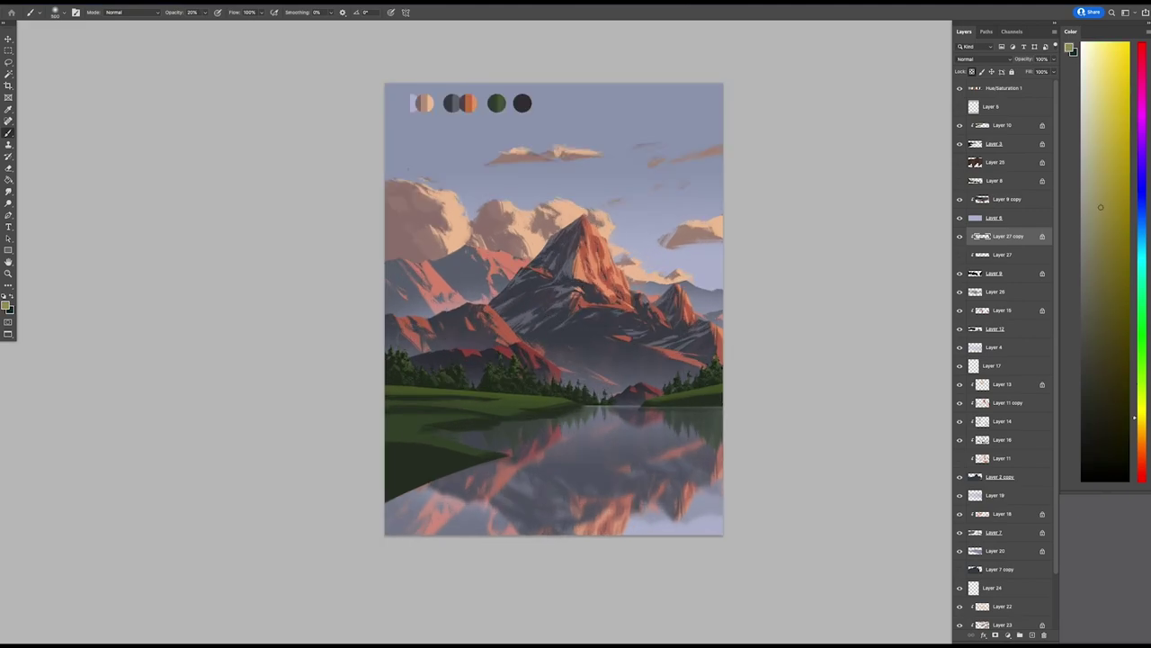
drag(675, 403, 680, 373)
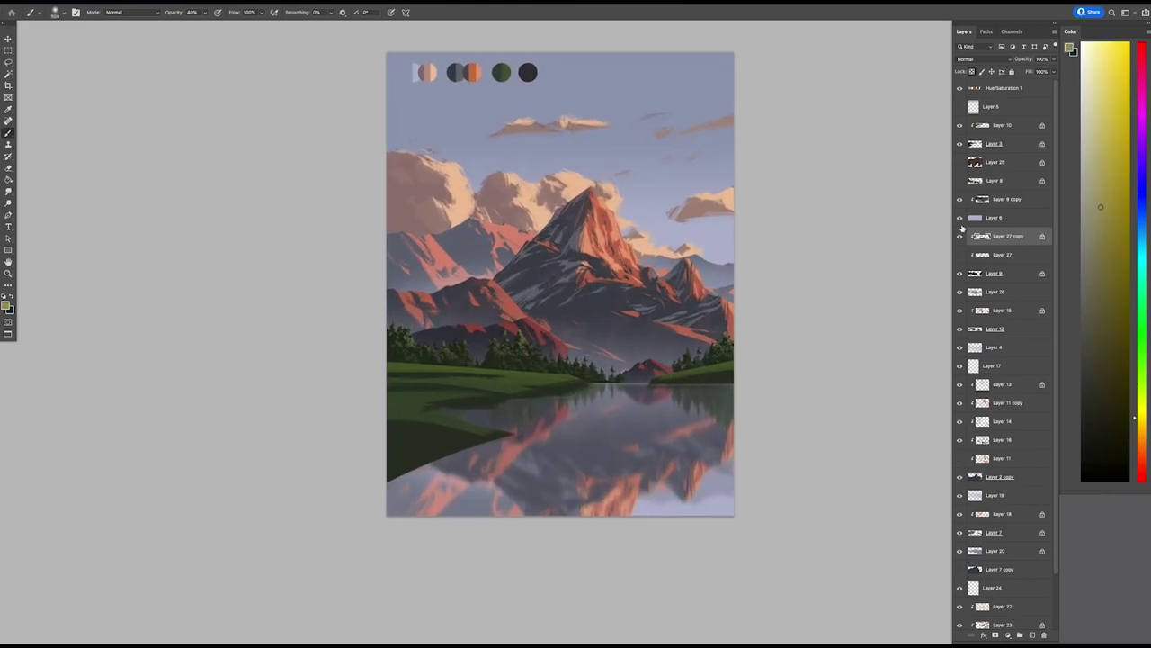
- Paint sampled pale lavender mist over the tree bases on a new layer clipped to the pines at 20% brush opacity
key(ctrl+shift+alt+n)
key(2)
alt+click(788, 319)
right_click(1002, 237)
click(1034, 409)
scroll(352, 419, down, 3)
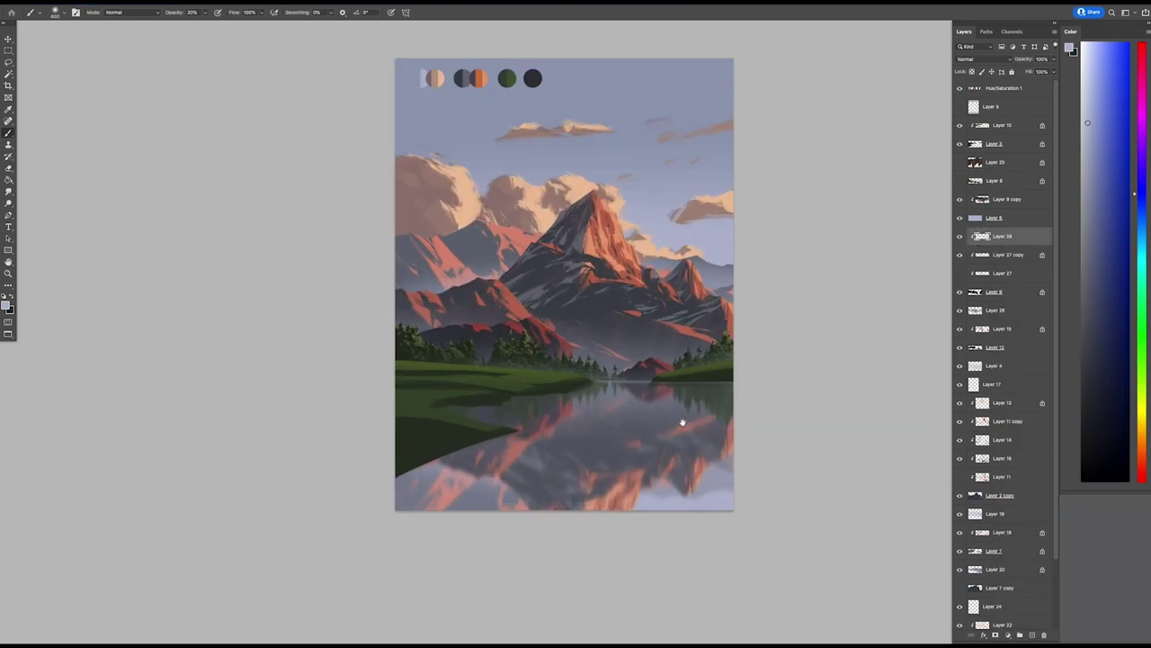
- Replace the hidden layers above the lake reflection with a new empty layer and choose a textured brush preset
scroll(352, 419, up, 2)
click(984, 164)
right_click(618, 263)
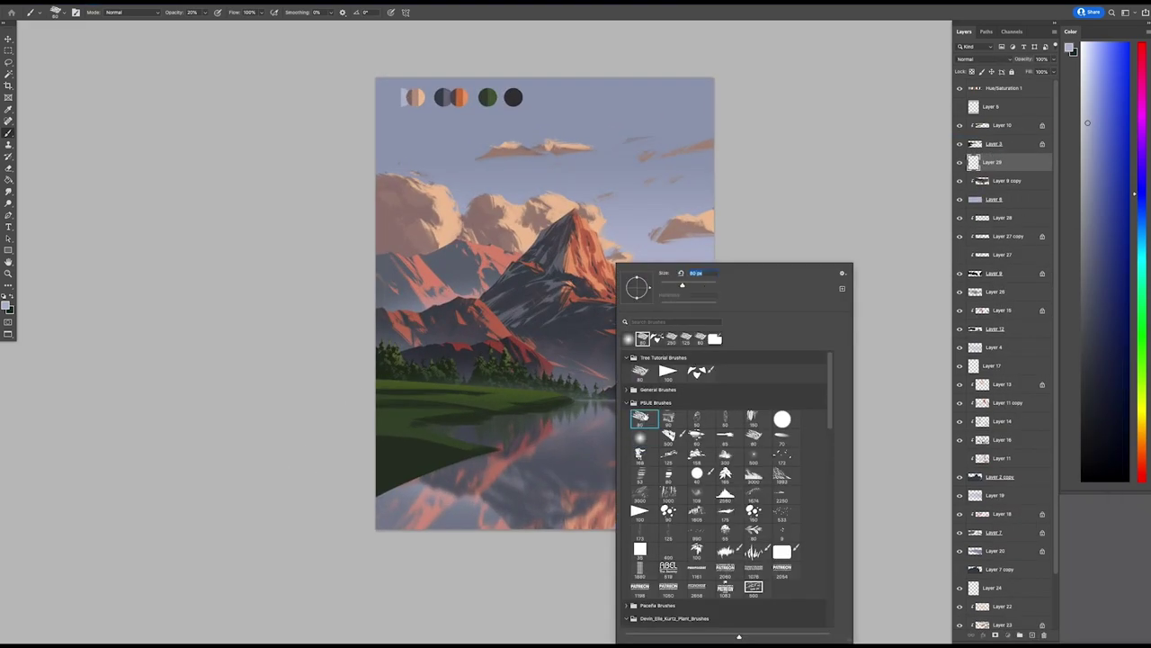
click(638, 411)
- Block in a dark reddish-brown tree shape on the left bank with an enlarged brush, shaping it with the Eraser
alt+click(516, 341)
key(ctrl+e)
key(bracketright)
key(bracketright)
key(bracketright)
key(e)
scroll(464, 325, down, 1)
scroll(477, 330, up, 1)
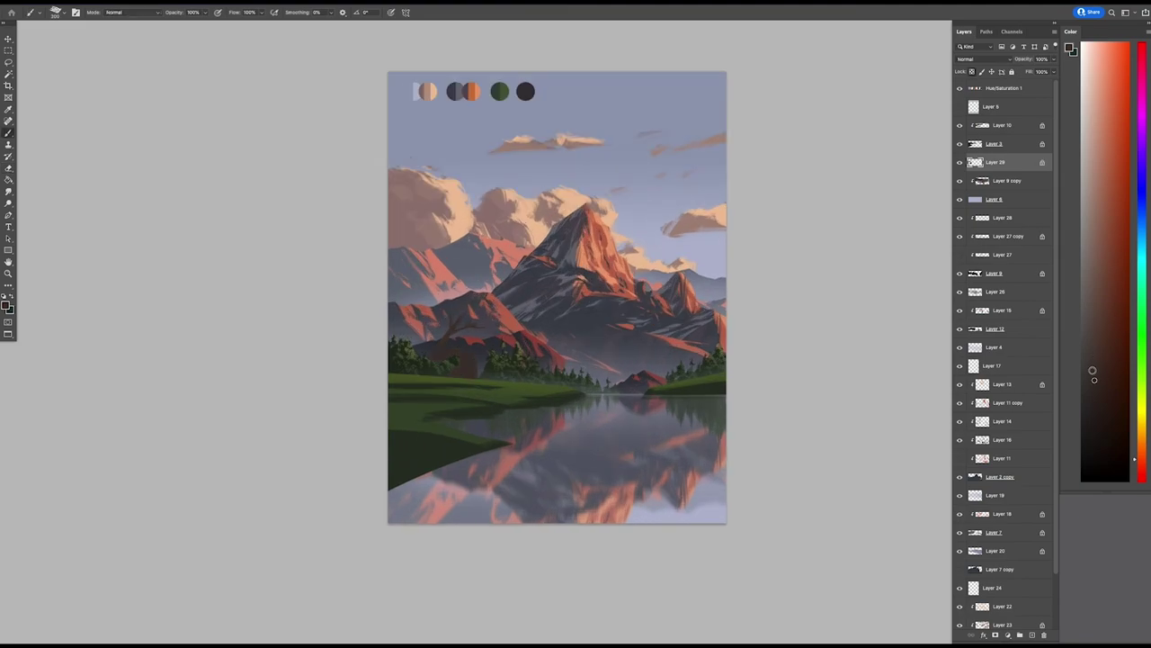
- Block in a green canopy on a new layer above the dark trunk and reposition both tree layers together on the left bank
drag(423, 315, 472, 326)
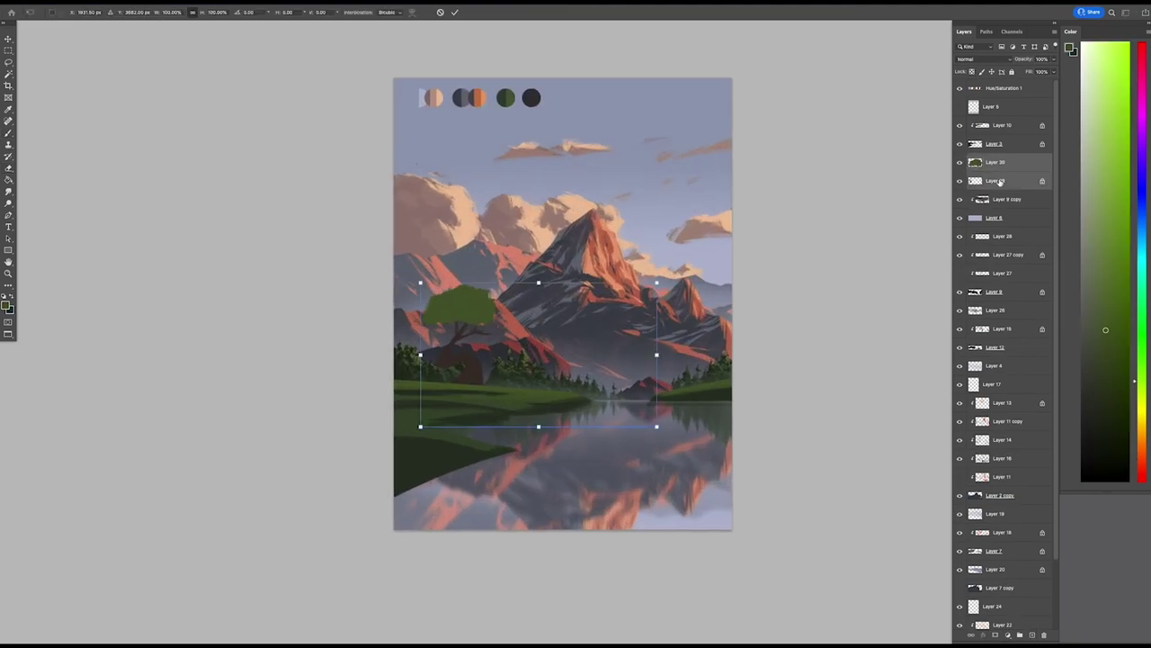
key(v)
key(e)
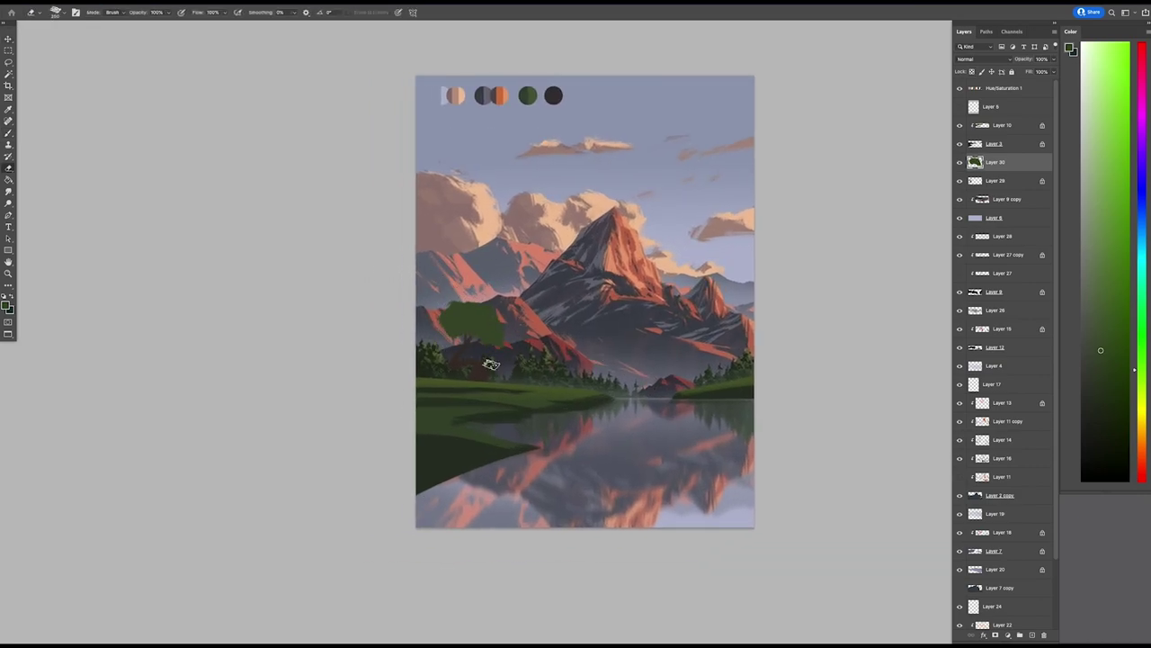
- Carve the green canopy into an irregular rounded silhouette with the Eraser and free-transform it over the trunk
mouse_move(513, 347)
mouse_down()
mouse_move(450, 340)
mouse_move(473, 302)
mouse_up()
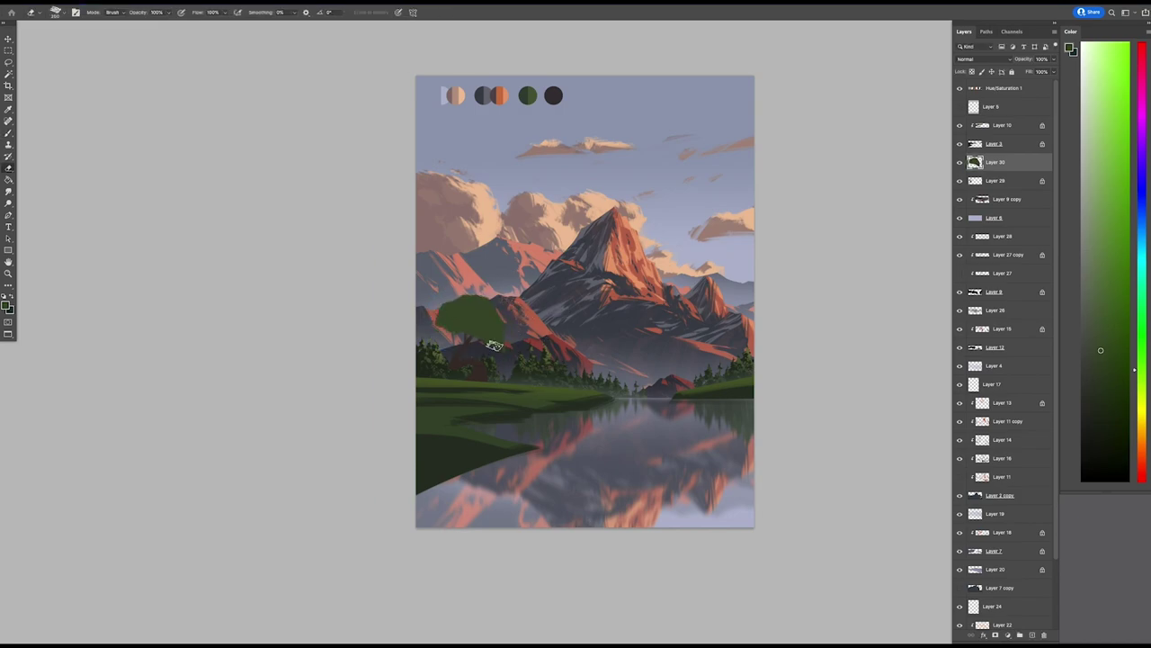
key(ctrl+z)
scroll(494, 345, right, 2)
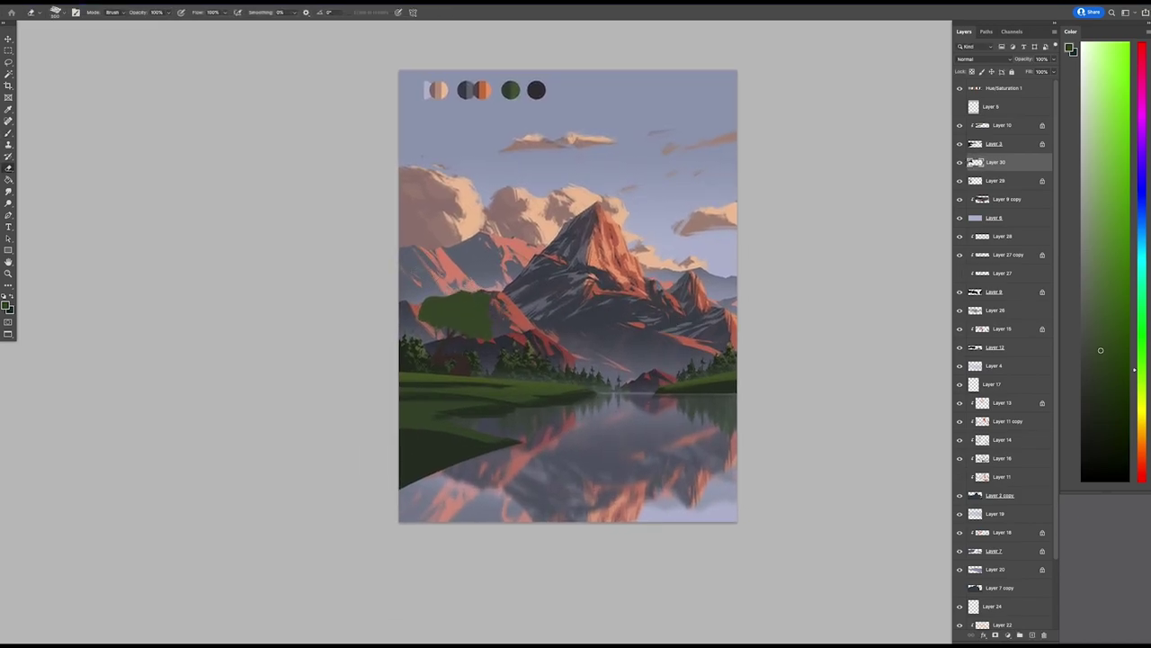
key(ctrl+shift+z)
scroll(433, 374, up, 2)
scroll(432, 374, left, 1)
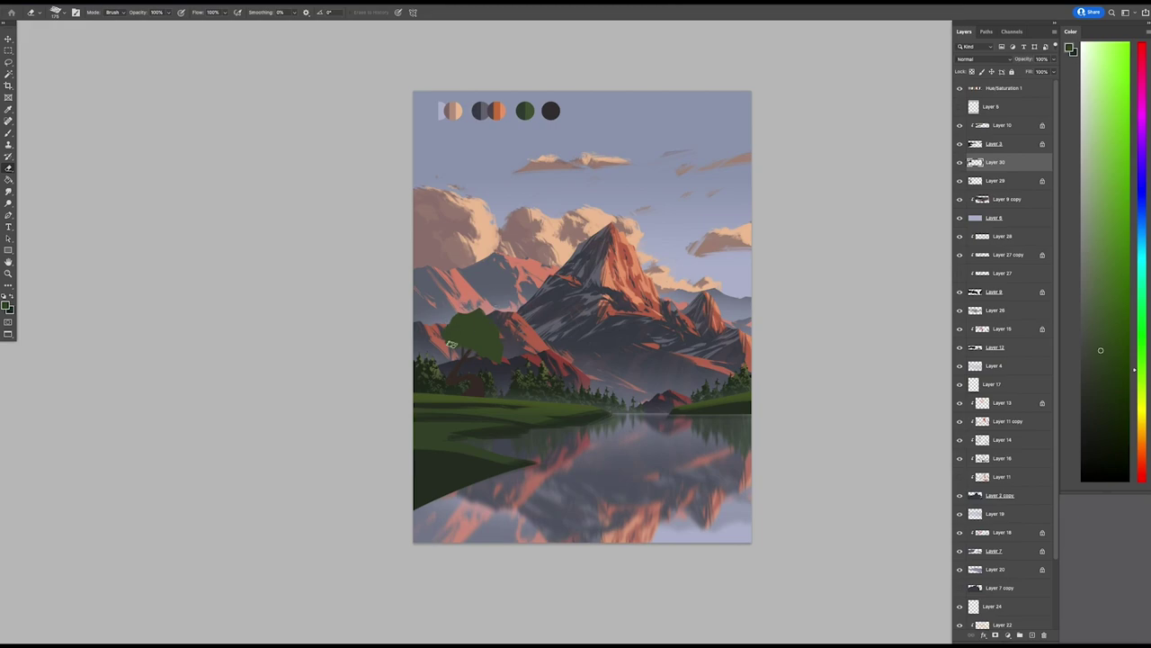
key(ctrl+t)
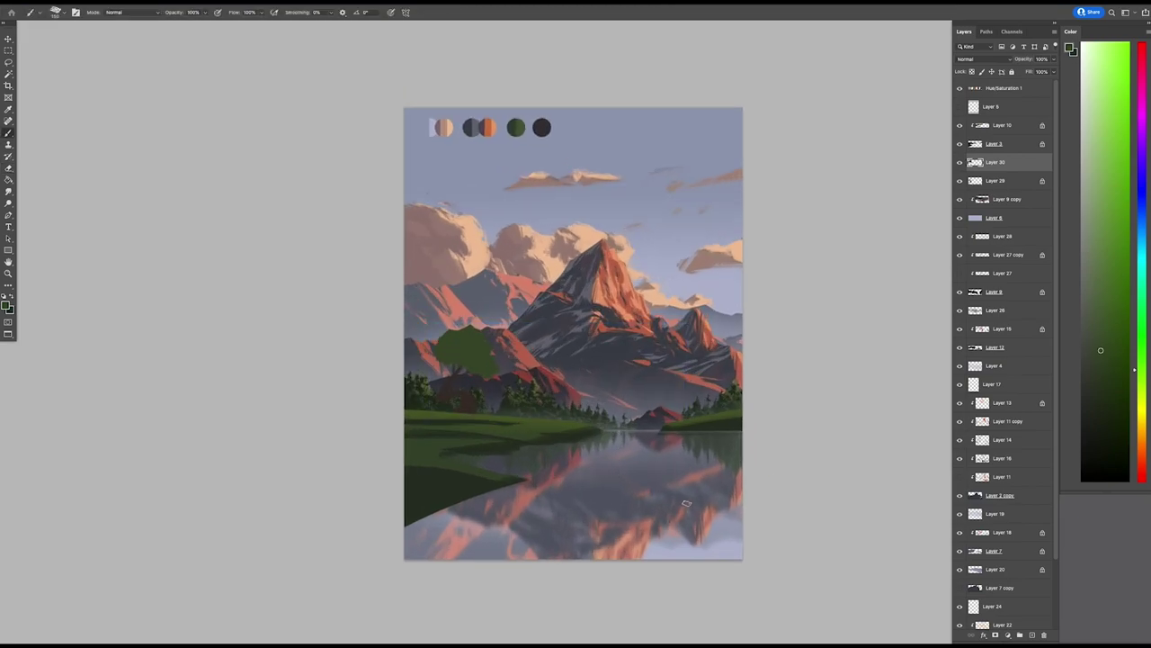
key(Return)
key(b)
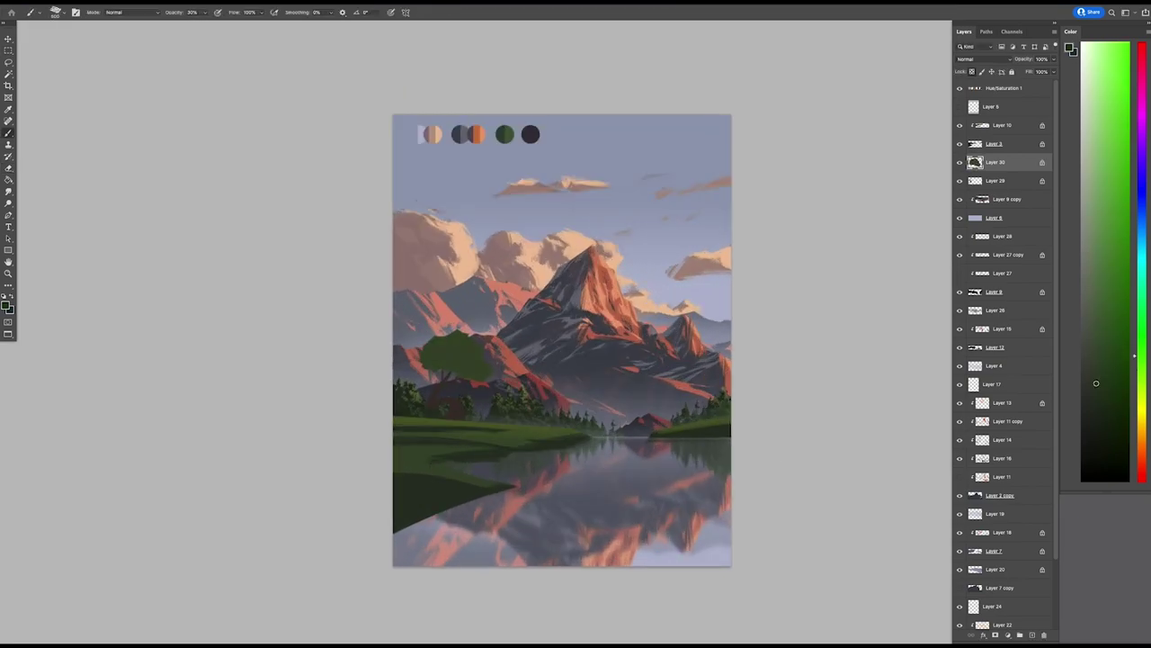
- Paint lighter green leaf clusters on a new layer clipped to the canopy and shade the transparency-locked base at 30% brush opacity
key(ctrl+shift+alt+n)
alt+click(507, 412)
drag(485, 363, 465, 365)
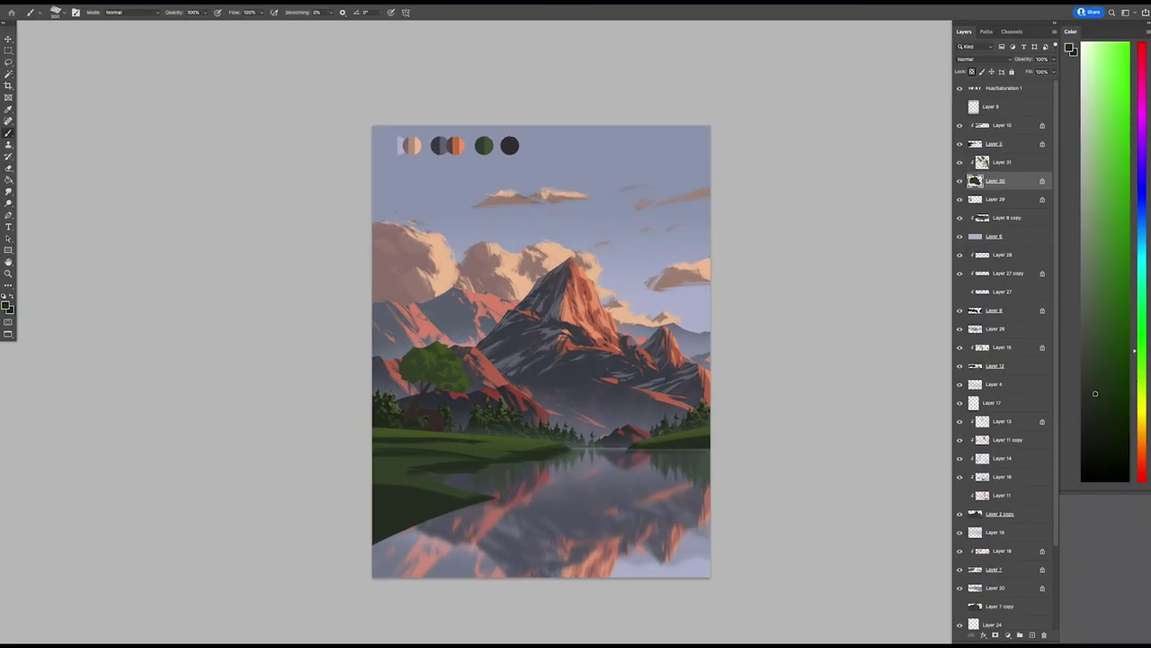
drag(531, 410, 545, 381)
- Paint reddish-brown form and branch detail on a new layer clipped to the tree trunk, using colour sampled from the painting
ctrl+click(545, 381)
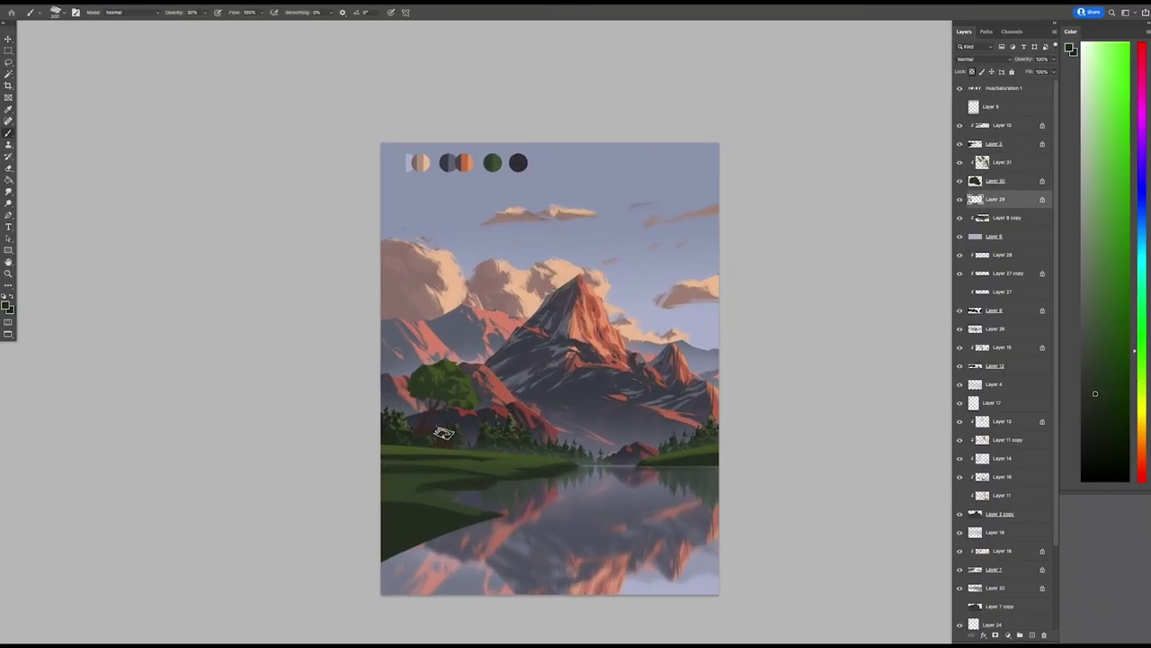
alt+click(545, 381)
right_click(994, 198)
click(1007, 381)
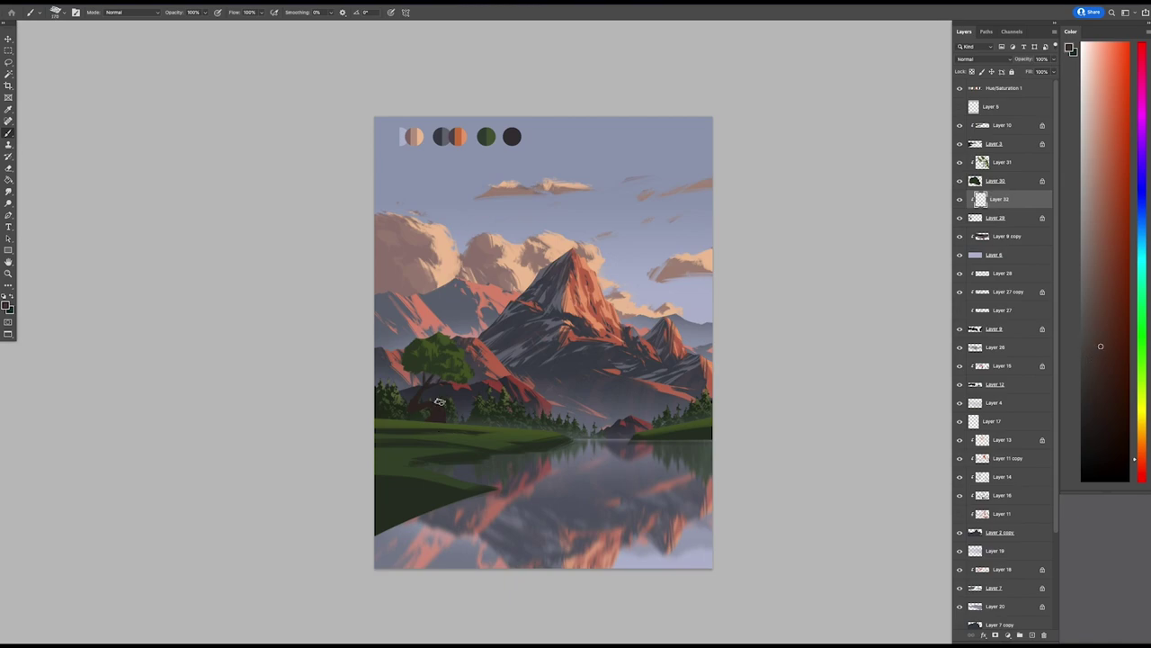
key(ctrl+plus)
drag(429, 366, 450, 355)
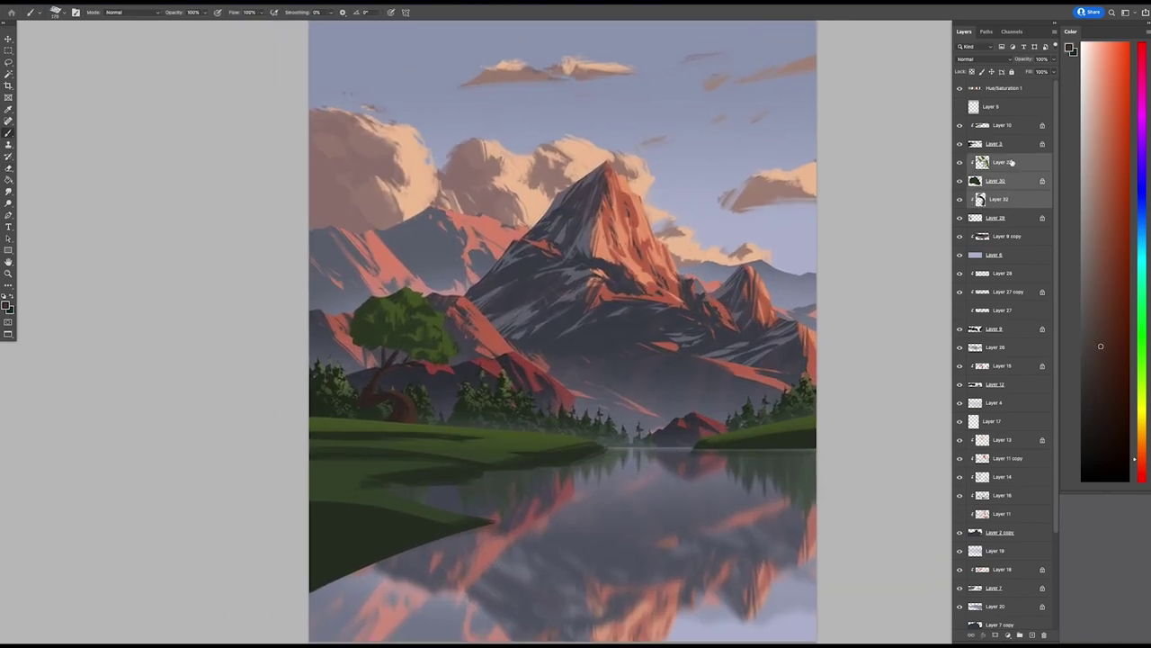
- Unlock the canopy base layer, lock the leaf-cluster layer's transparency, and brush olive-yellow light over the leaf clusters
click(1040, 185)
alt+click(431, 364)
key(ctrl+minus)
ctrl+click(481, 347)
alt+click(481, 347)
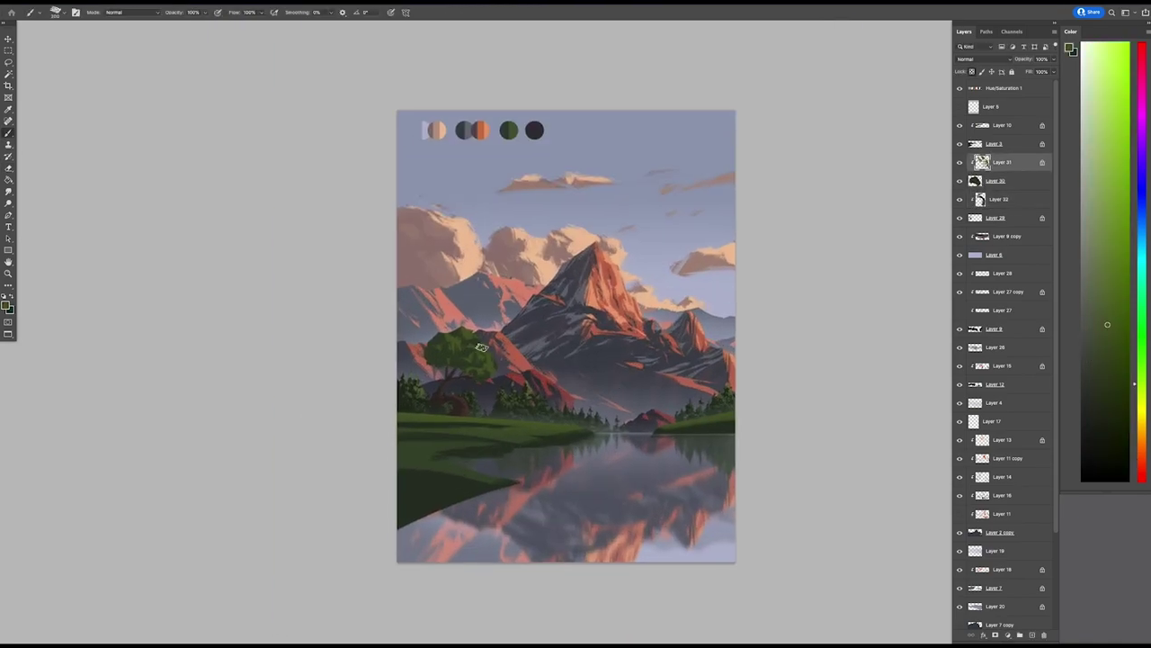
key(ctrl+plus)
key(ctrl+minus)
key(ctrl+plus)
key(ctrl+minus)
- Duplicate the bank highlight layer, hide the original, and break up the right bank's grass highlights with Brush and Eraser
ctrl+click(513, 398)
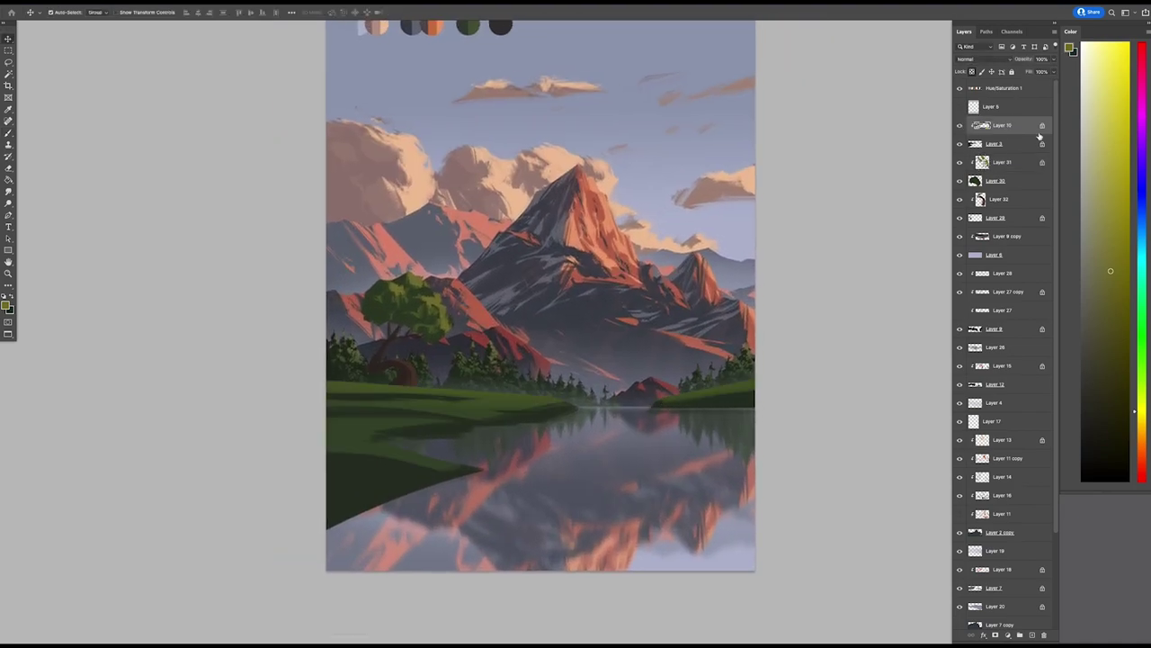
key(ctrl+j)
key(e)
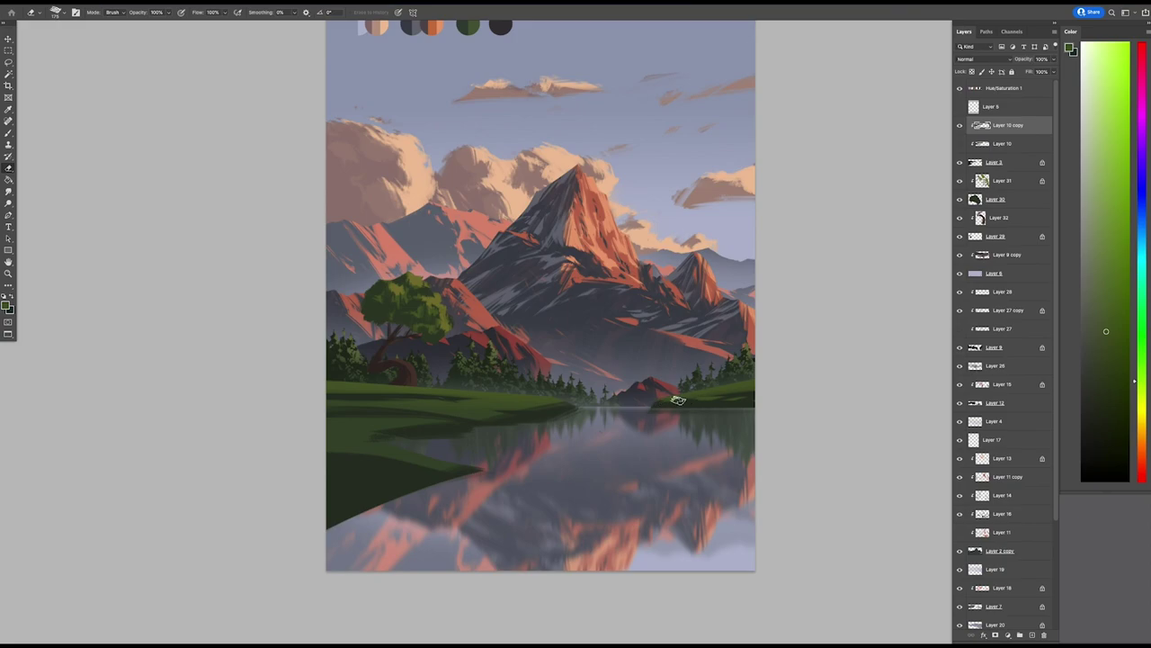
key(ctrl+plus)
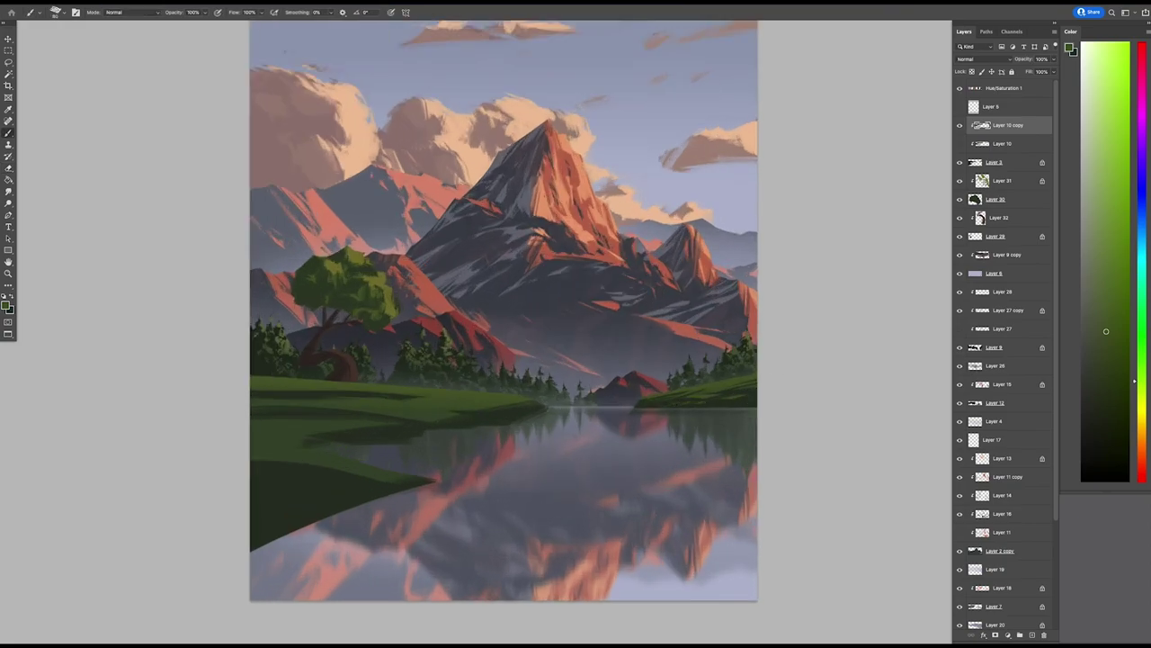
key(e)
key(ctrl+minus)
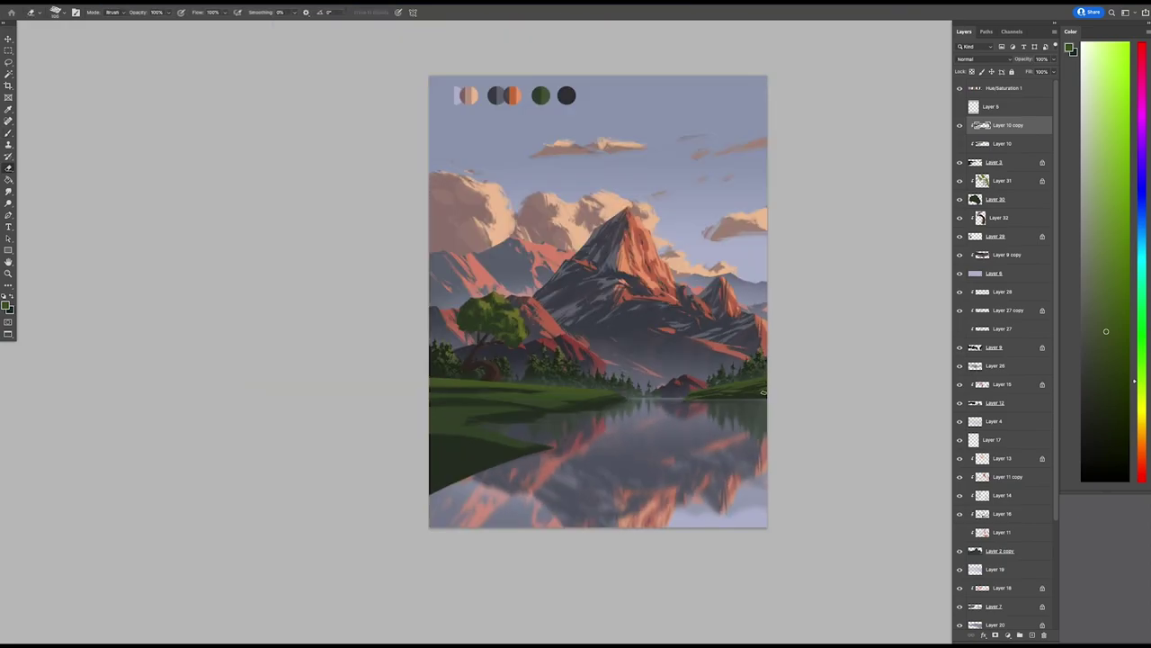
key(ctrl+plus)
- Unlock the bank base layer's transparency and refine the left shoreline's tip with sampled dark green and the Eraser
click(1043, 163)
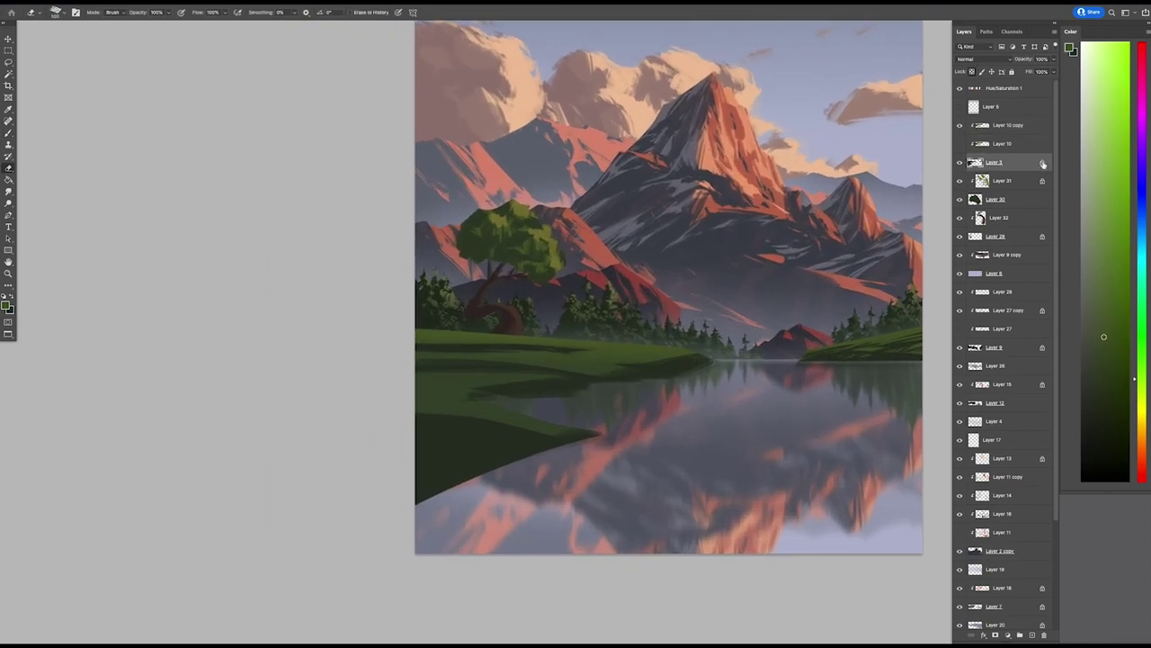
alt+click(723, 351)
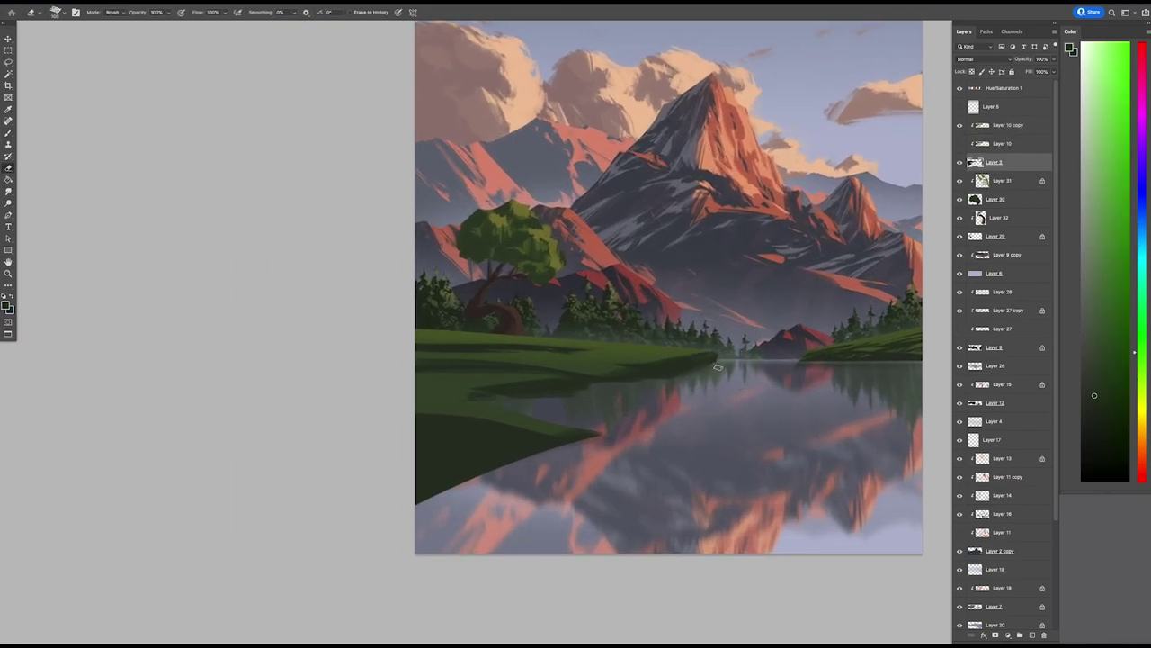
key(ctrl+minus)
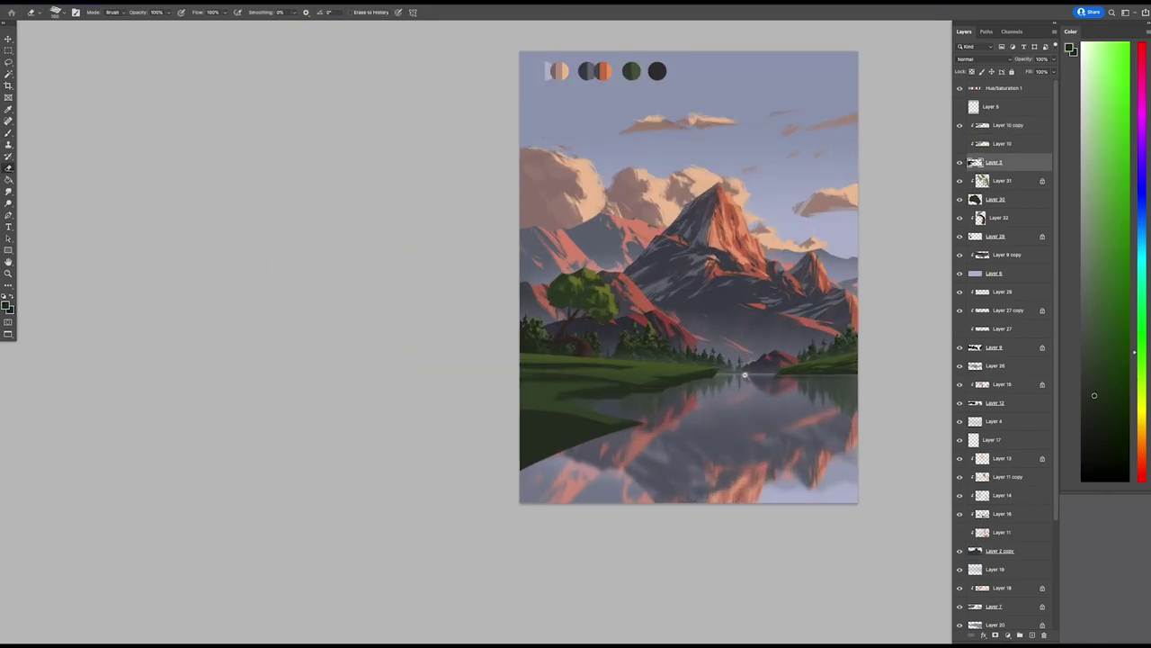
drag(745, 374, 717, 369)
scroll(631, 389, left, 2)
key(e)
scroll(630, 413, right, 3)
scroll(630, 413, up, 2)
scroll(684, 432, left, 2)
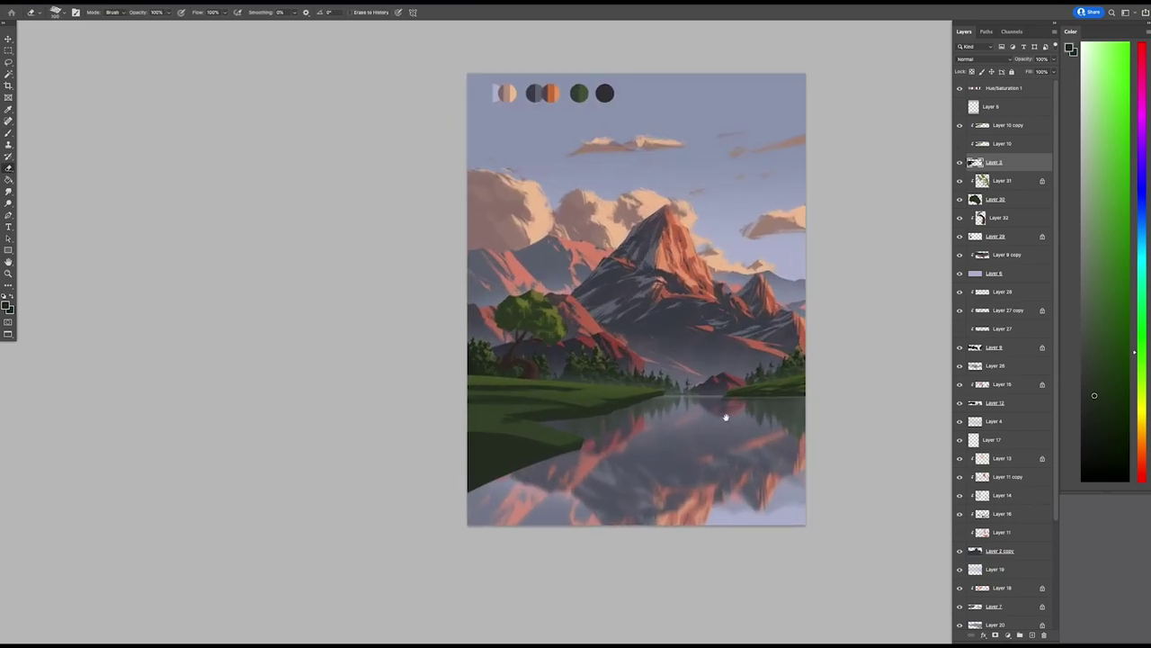
- Paint a soft dark green shadow on the water below the left foreground bank on a new layer at low brush opacity
key(b)
key(ctrl+shift+alt+n)
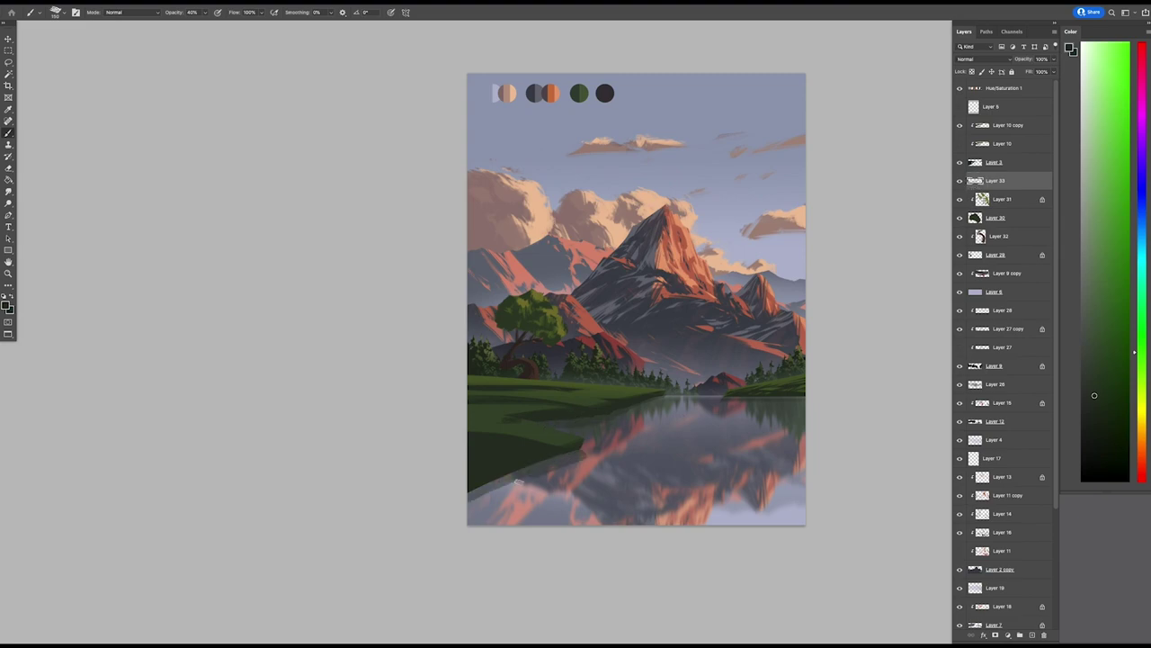
drag(566, 462, 469, 512)
key(e)
scroll(543, 467, right, 2)
scroll(544, 468, up, 1)
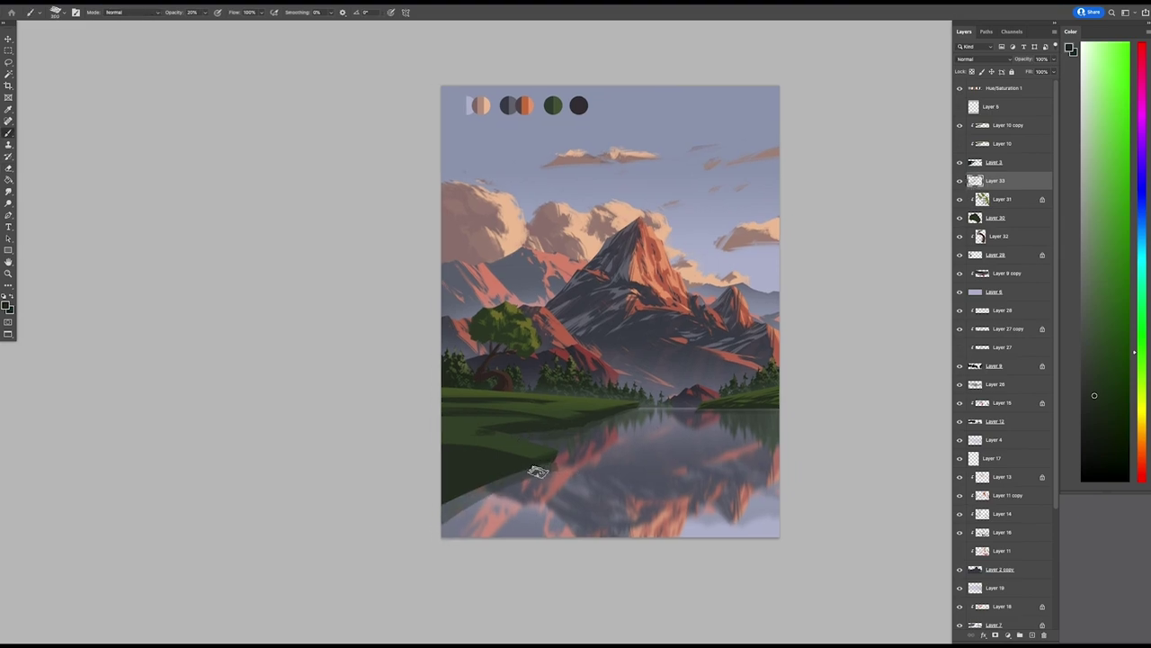
scroll(720, 414, right, 2)
scroll(720, 414, up, 1)
- Darken the bank's water shadow with a large brush on its transparency-locked layer and reapply the last filter to it
key(v)
key(b)
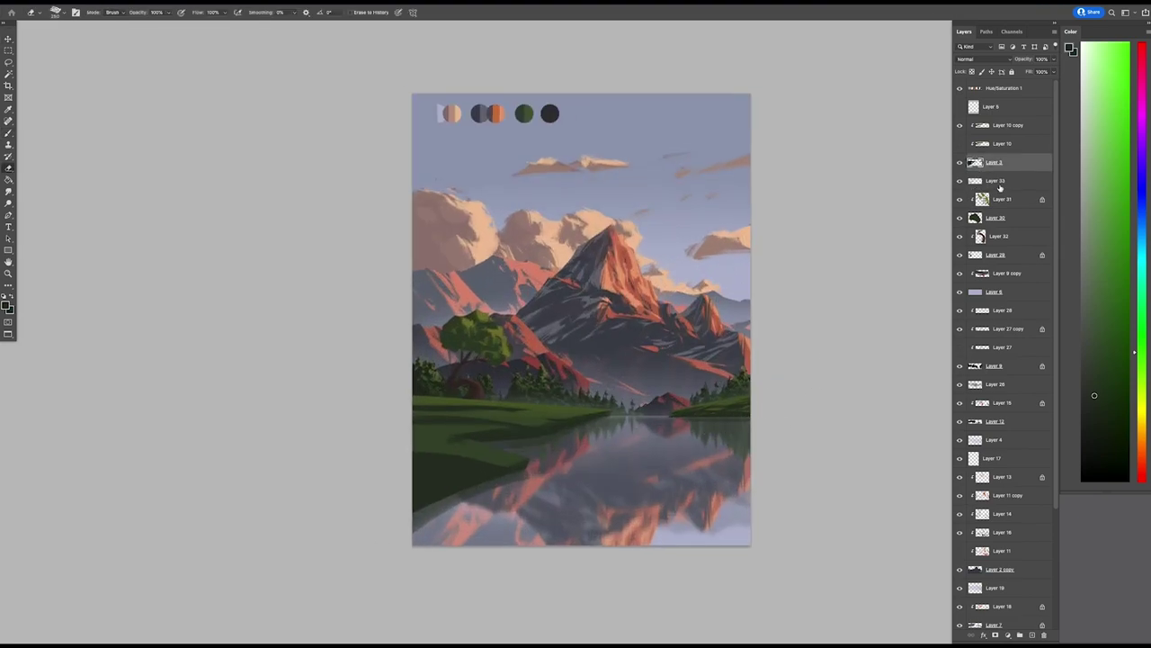
scroll(710, 461, down, 2)
click(978, 72)
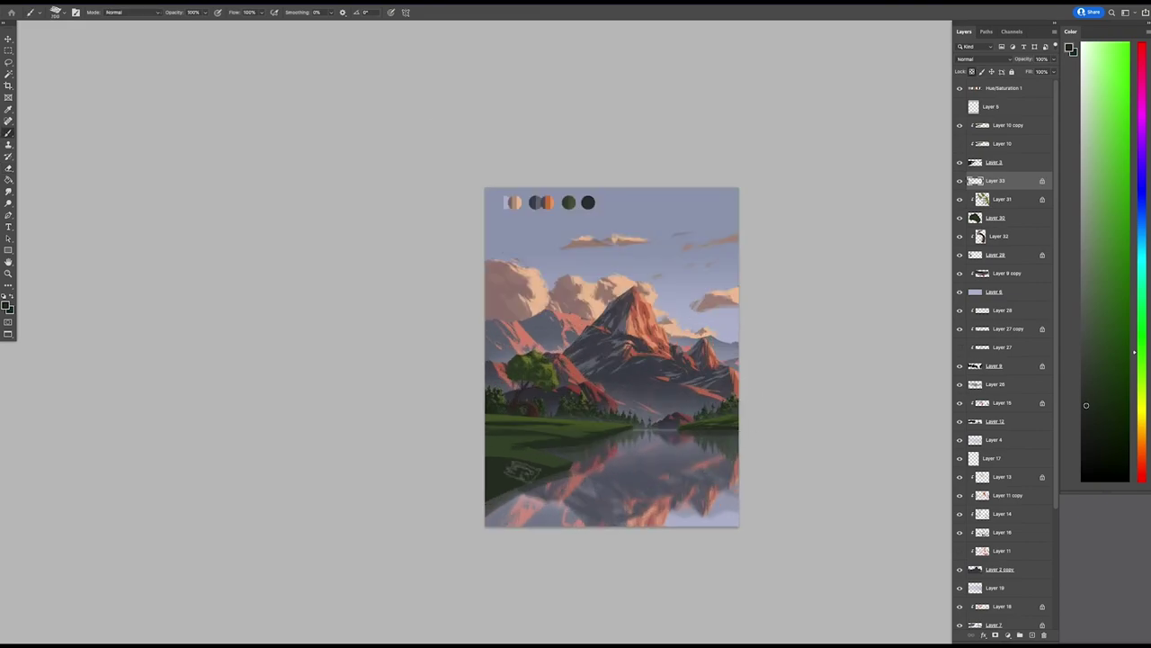
scroll(722, 422, up, 1)
key(ctrl+alt+f)
key(Return)
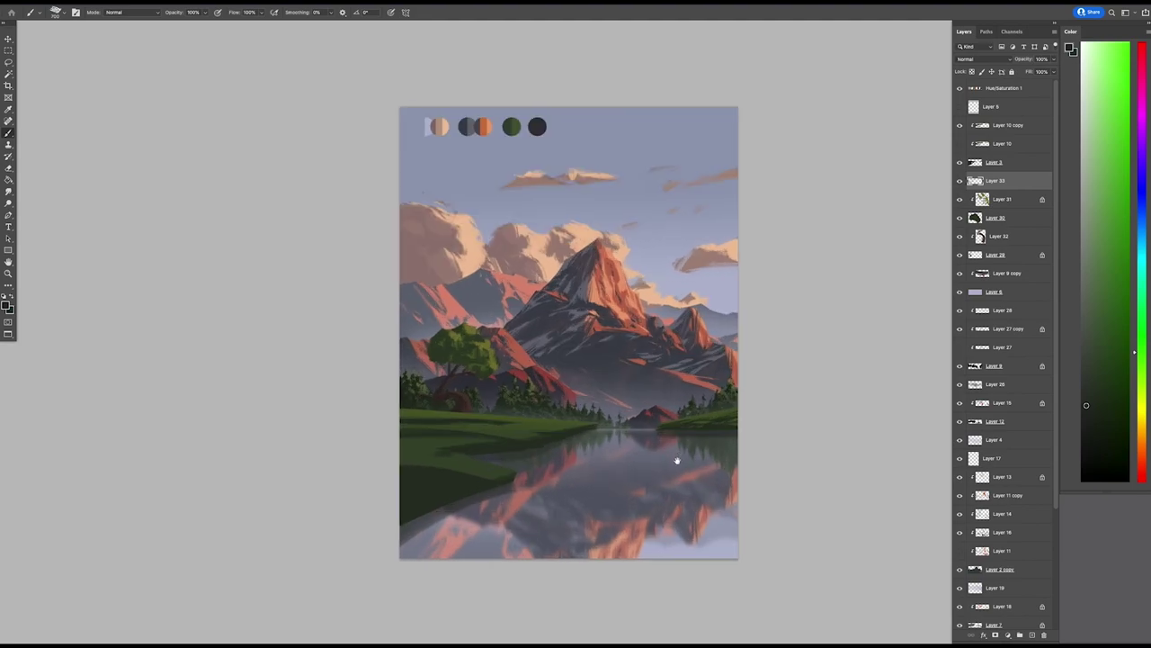
- Paint grass strokes over the right bank on a new layer above the bank layers with sampled greens, cleaning up with the Eraser
key(v)
scroll(656, 486, up, 2)
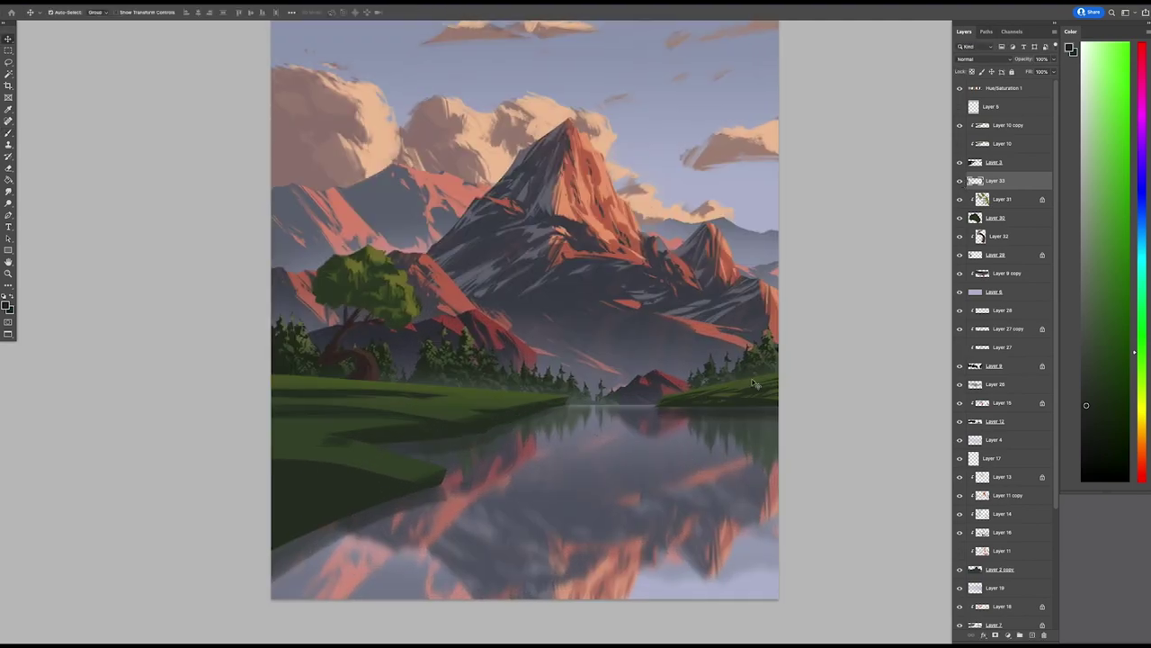
key(ctrl+shift+alt+e)
key(b)
right_click(753, 371)
key(Escape)
alt+click(754, 371)
scroll(678, 393, down, 3)
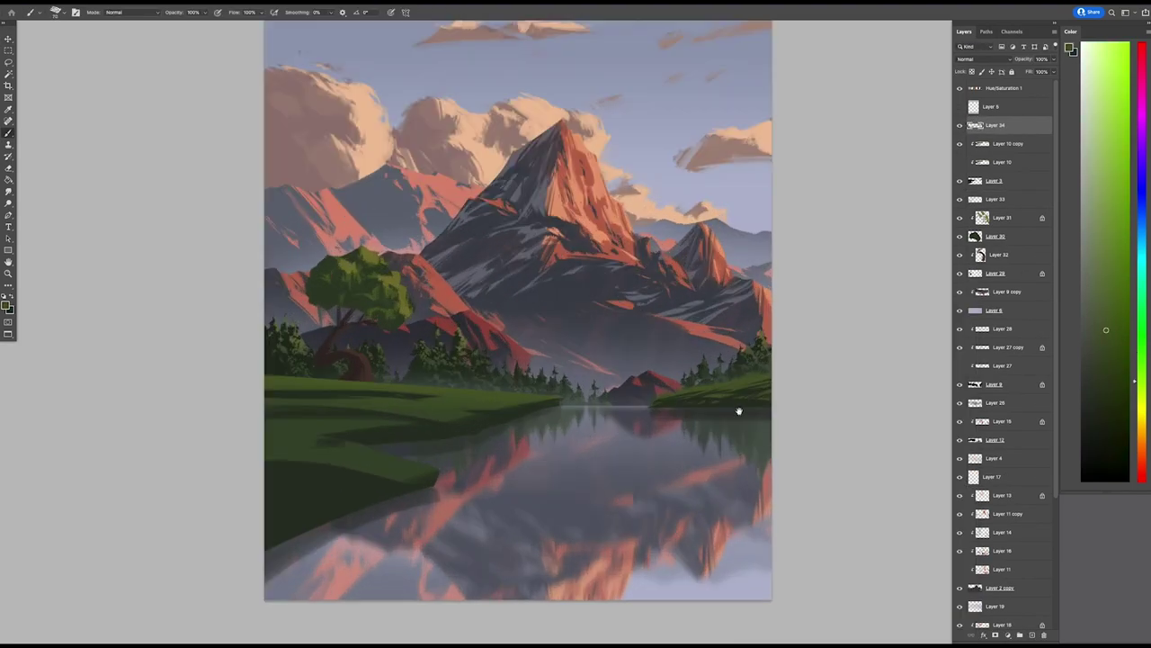
scroll(764, 400, up, 4)
alt+click(760, 399)
scroll(705, 414, down, 1)
key(e)
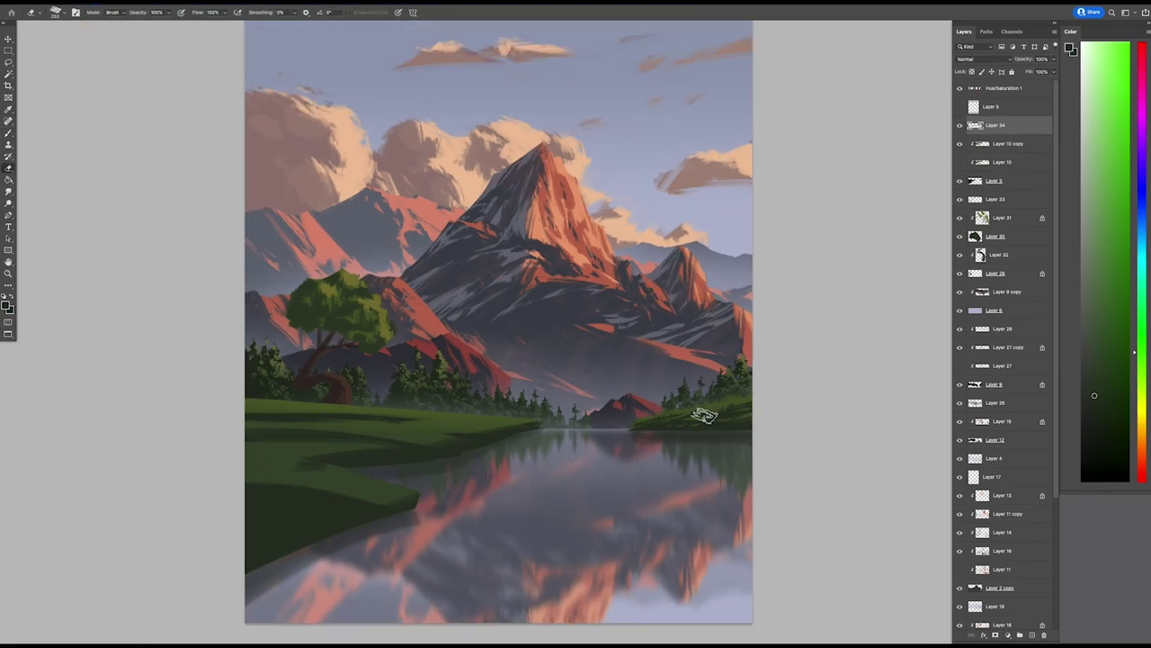
- Add small grass strokes along the left bank in a sampled olive green
scroll(717, 442, left, 3)
alt+click(591, 394)
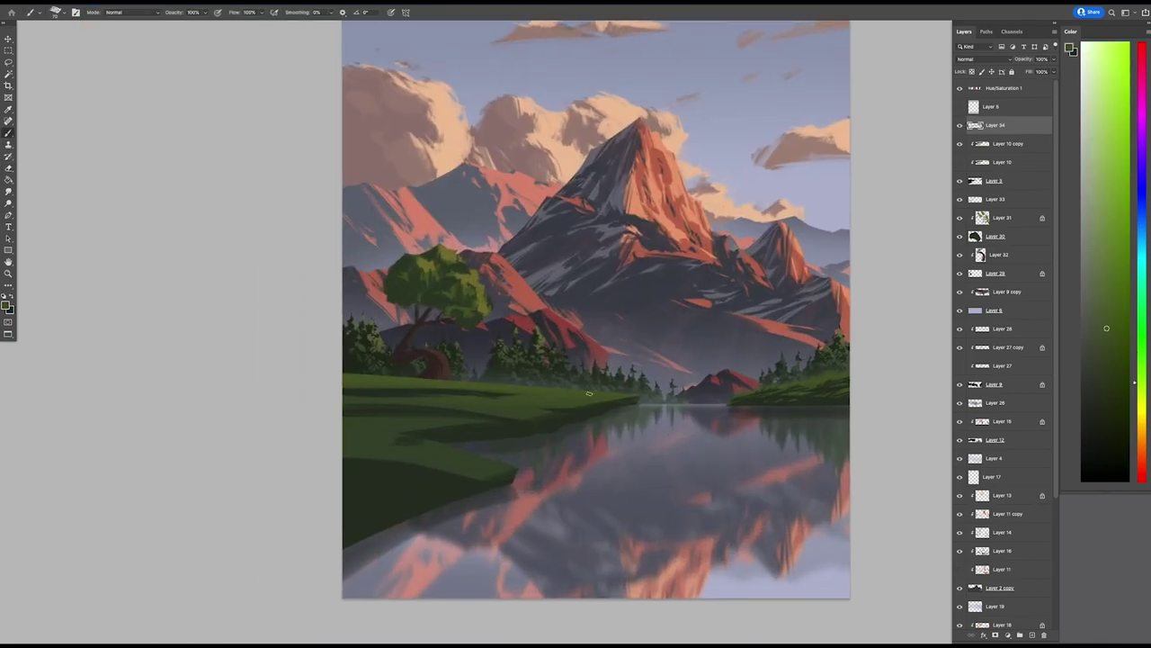
scroll(702, 441, down, 1)
- Lock the duplicated bank highlight layer's transparency and glaze brighter green over the grass at 34% brush opacity
ctrl+click(701, 450)
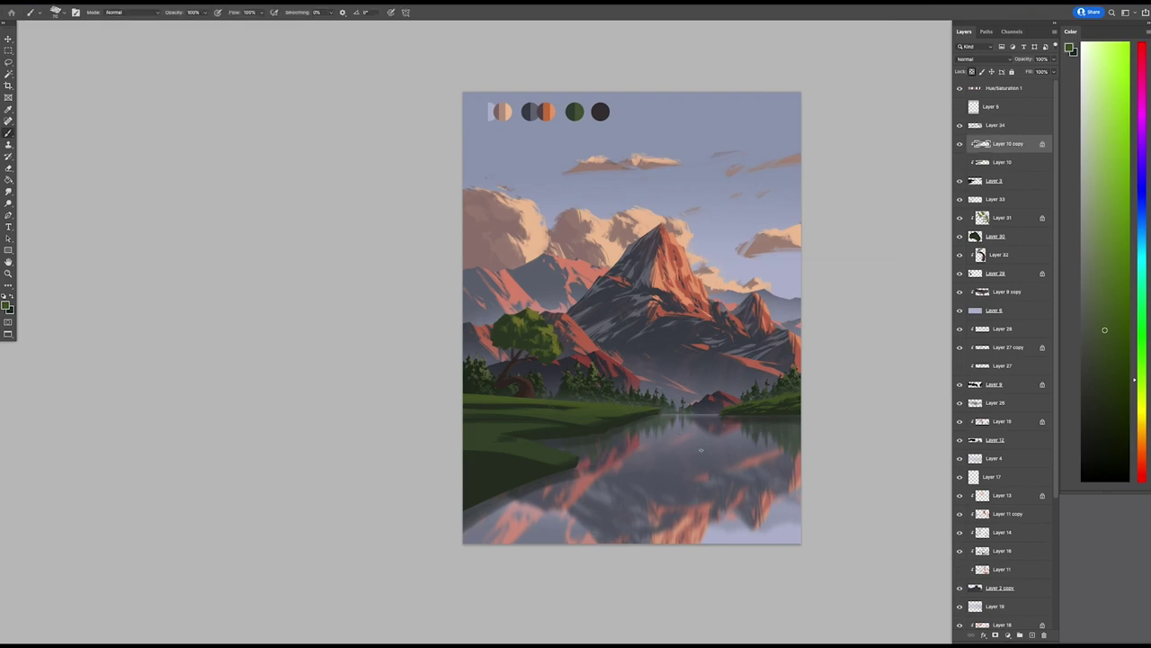
scroll(704, 411, down, 1)
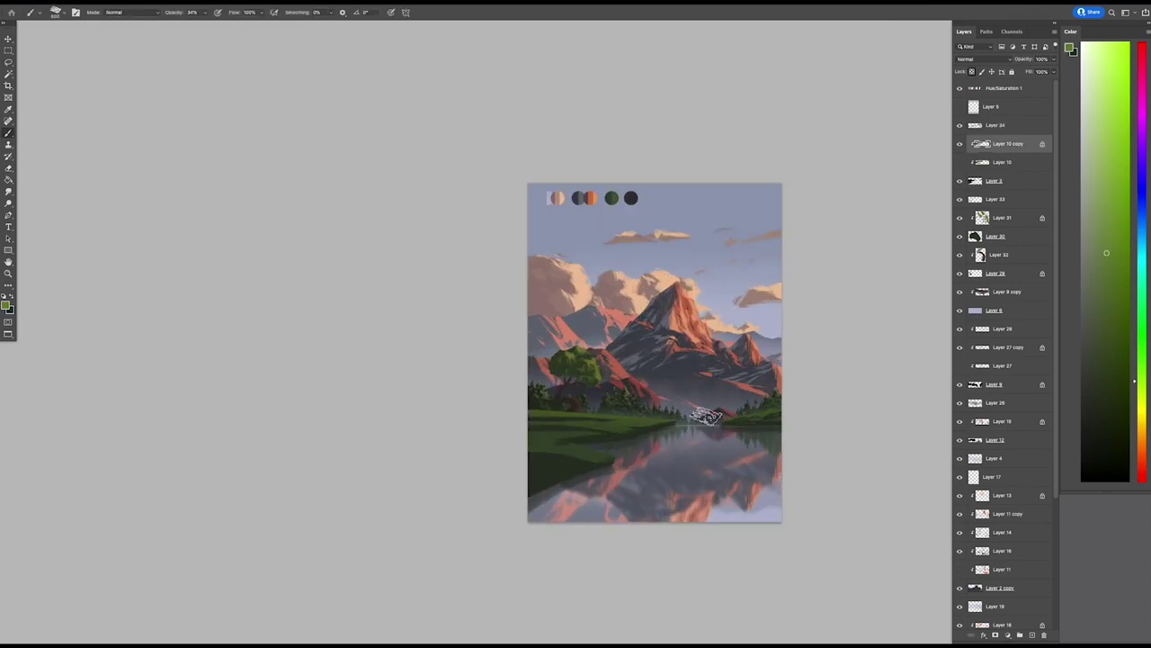
scroll(348, 422, up, 1)
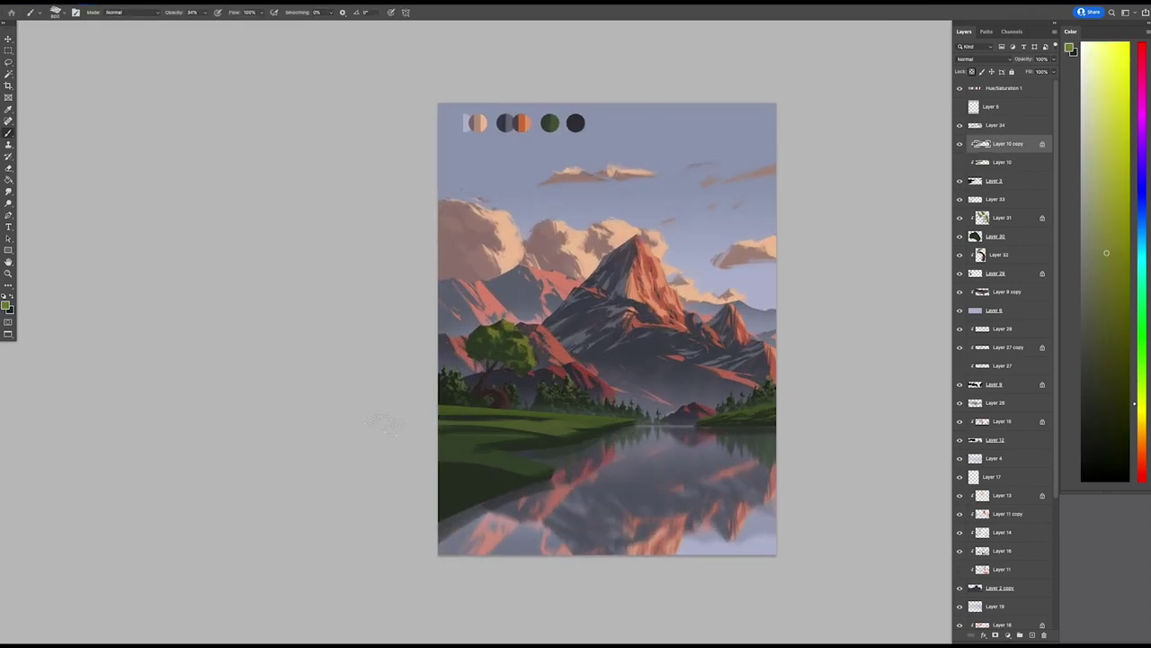
scroll(387, 423, down, 1)
scroll(507, 394, up, 1)
- Glaze the grass highlights with sampled dark green at 40% brush opacity and a warm yellow at 30%
alt+click(506, 394)
scroll(541, 201, down, 1)
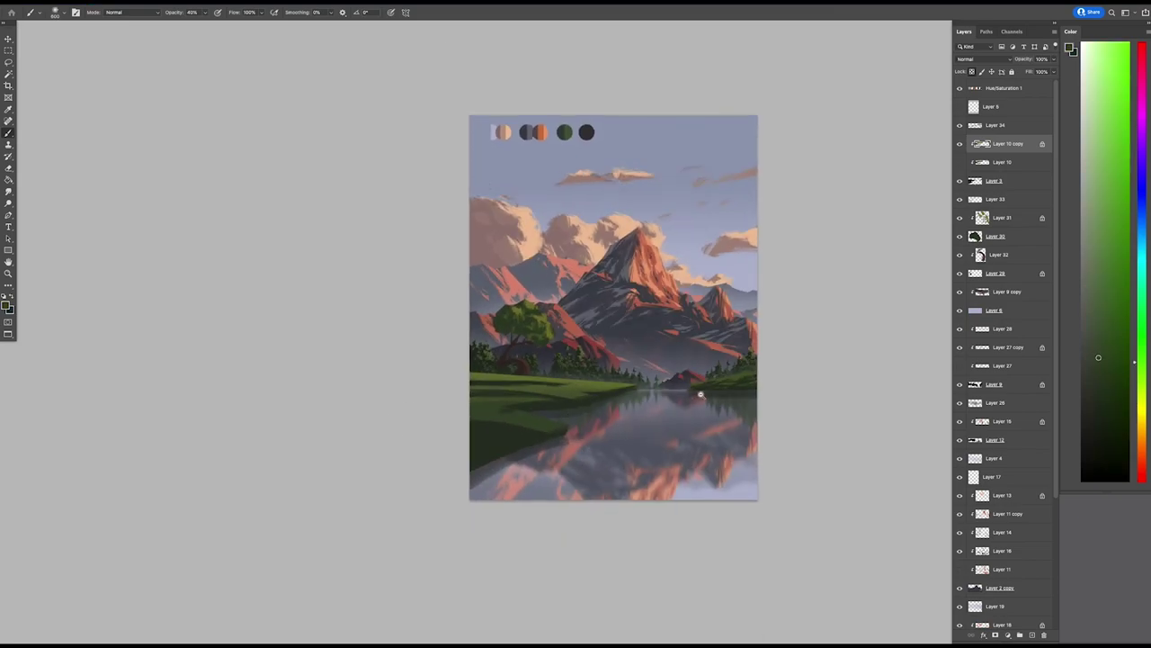
scroll(581, 168, up, 1)
alt+click(581, 168)
key(3)
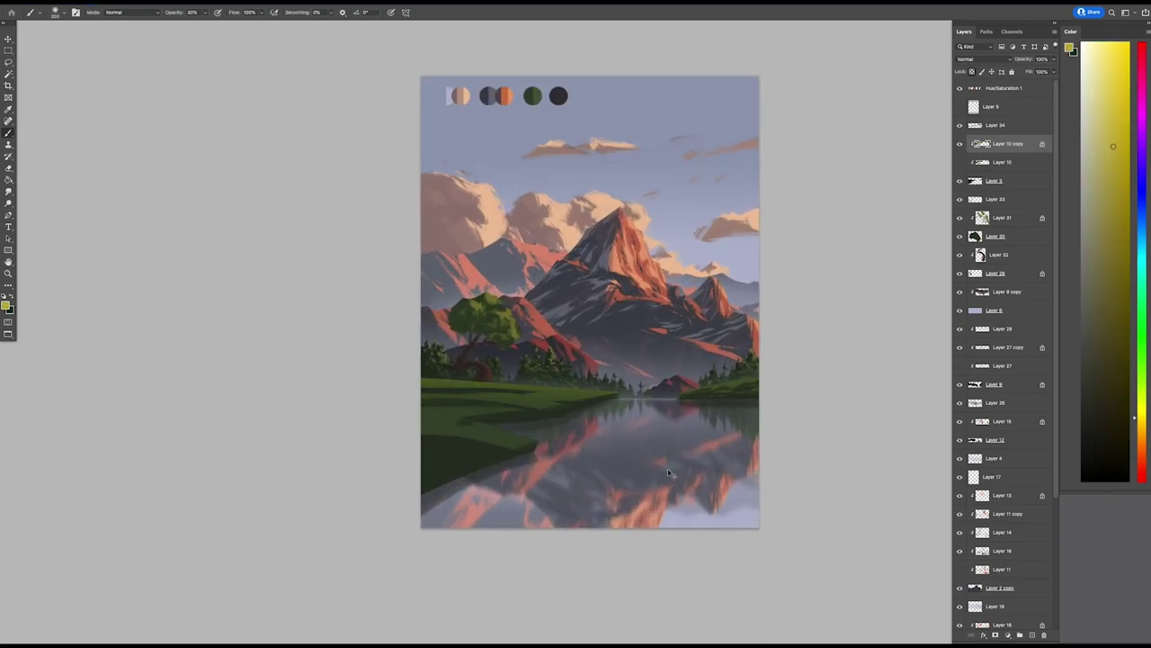
- Add a Black & White adjustment layer above the painted landscape layers to check the values
scroll(576, 396, right, 2)
scroll(575, 396, down, 1)
key(ctrl+alt+shift+b)
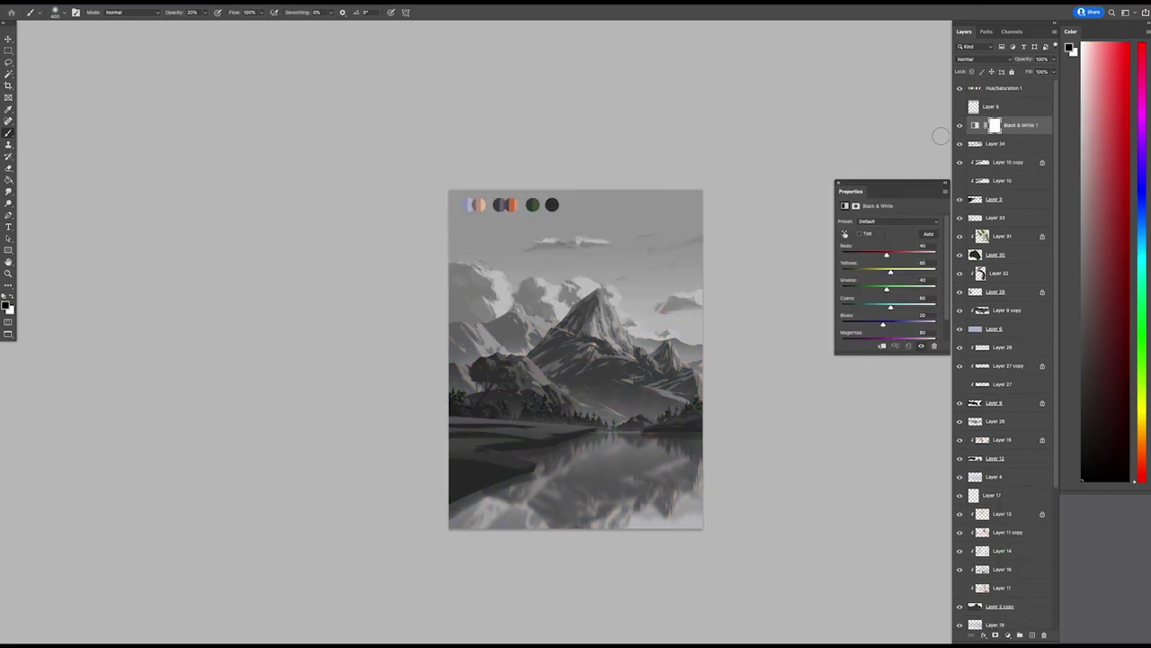
- Hide the Black & White adjustment layer and glaze sampled dark green over the left bank's grass highlights with a soft low-opacity brush
click(958, 125)
scroll(662, 419, up, 1)
alt+click(539, 454)
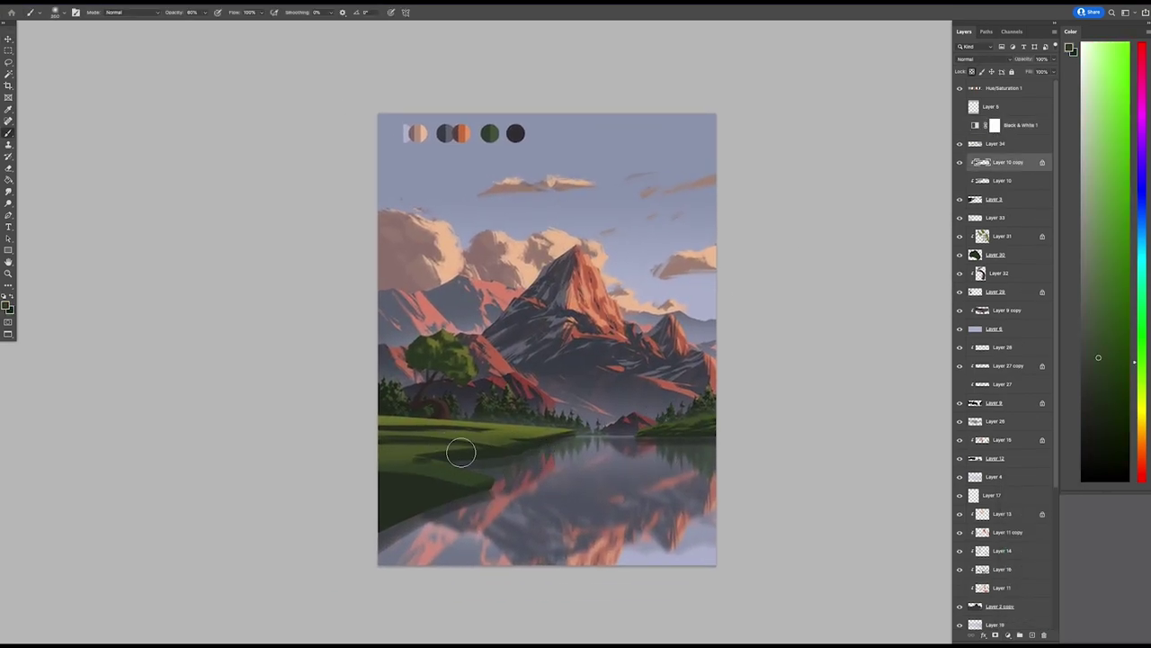
scroll(539, 454, down, 2)
scroll(662, 407, left, 2)
scroll(457, 468, up, 2)
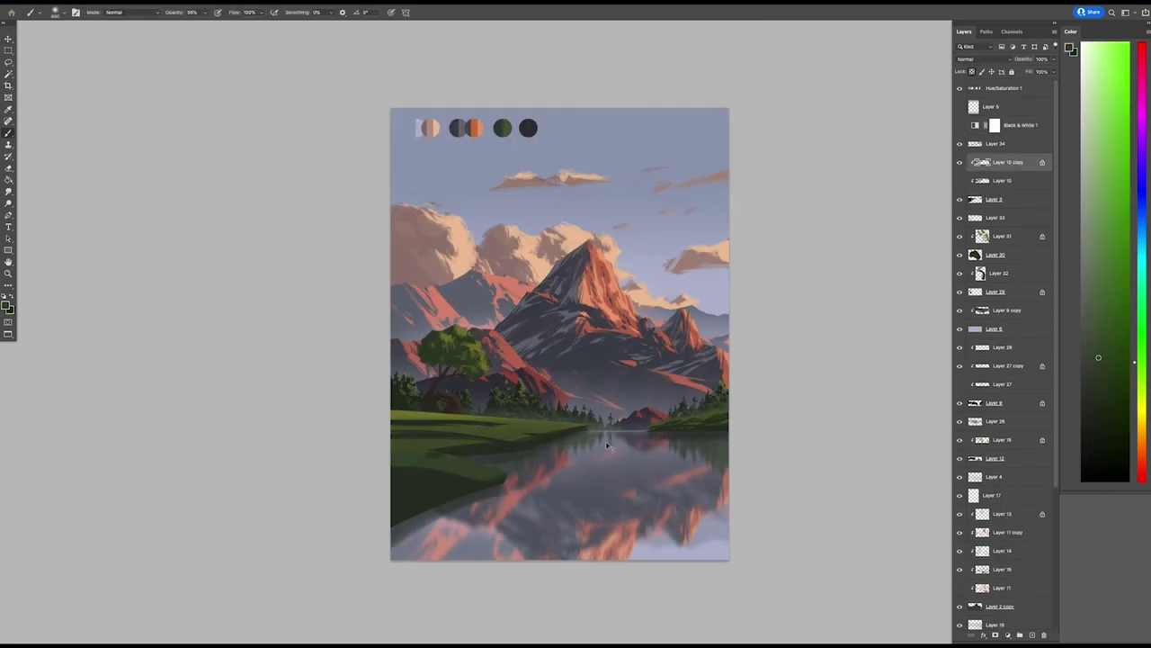
scroll(604, 452, left, 2)
scroll(627, 416, down, 1)
scroll(382, 405, left, 2)
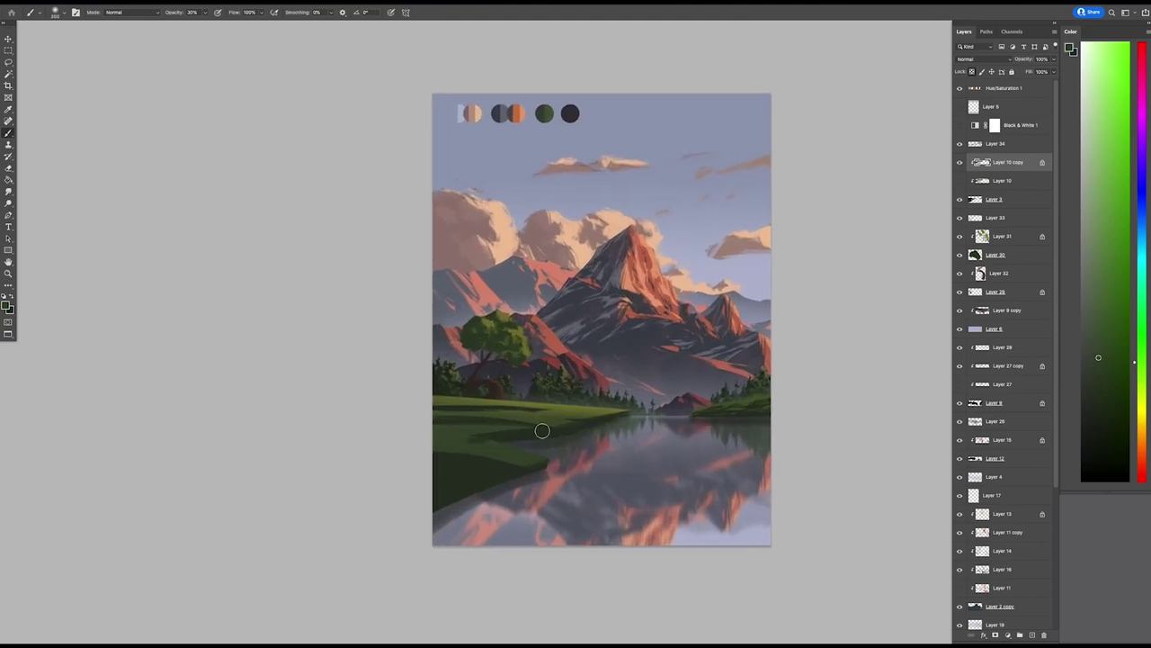
scroll(570, 437, right, 4)
- Unlock the bank highlight layer's transparency and shape dark green shadow patches across the left bank with a textured brush and eraser
key(e)
key(b)
alt+click(425, 434)
key(e)
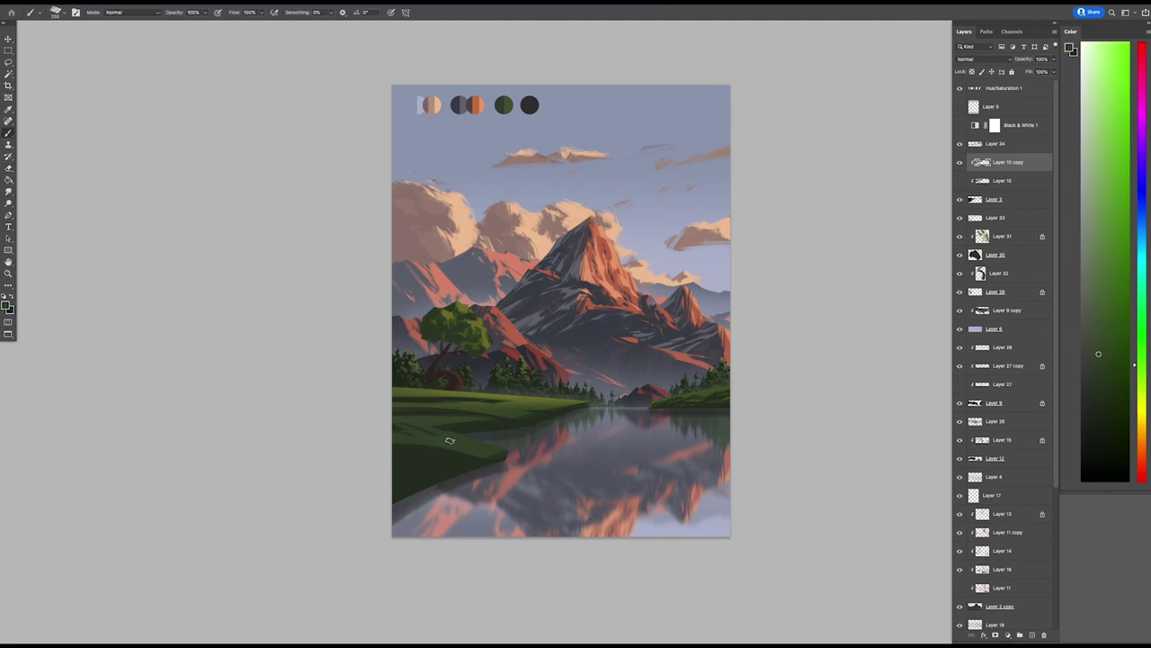
scroll(462, 444, left, 6)
scroll(612, 432, right, 3)
scroll(611, 432, up, 1)
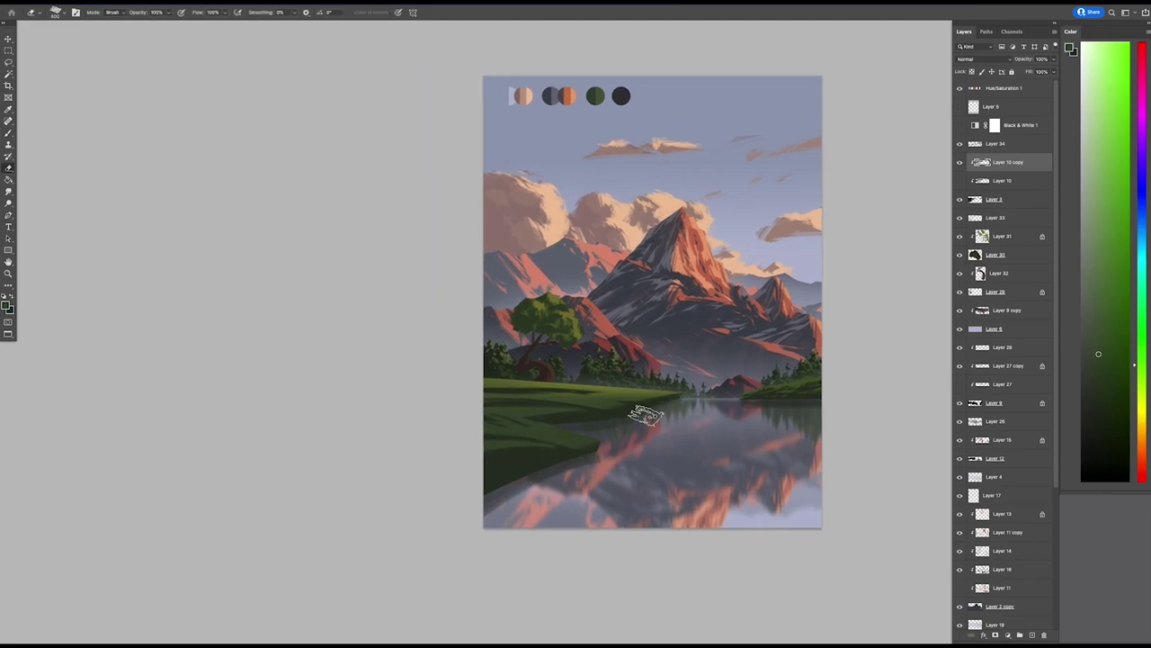
- Touch up the far edge of the left bank with its sampled light and dark greens
key(b)
alt+click(624, 398)
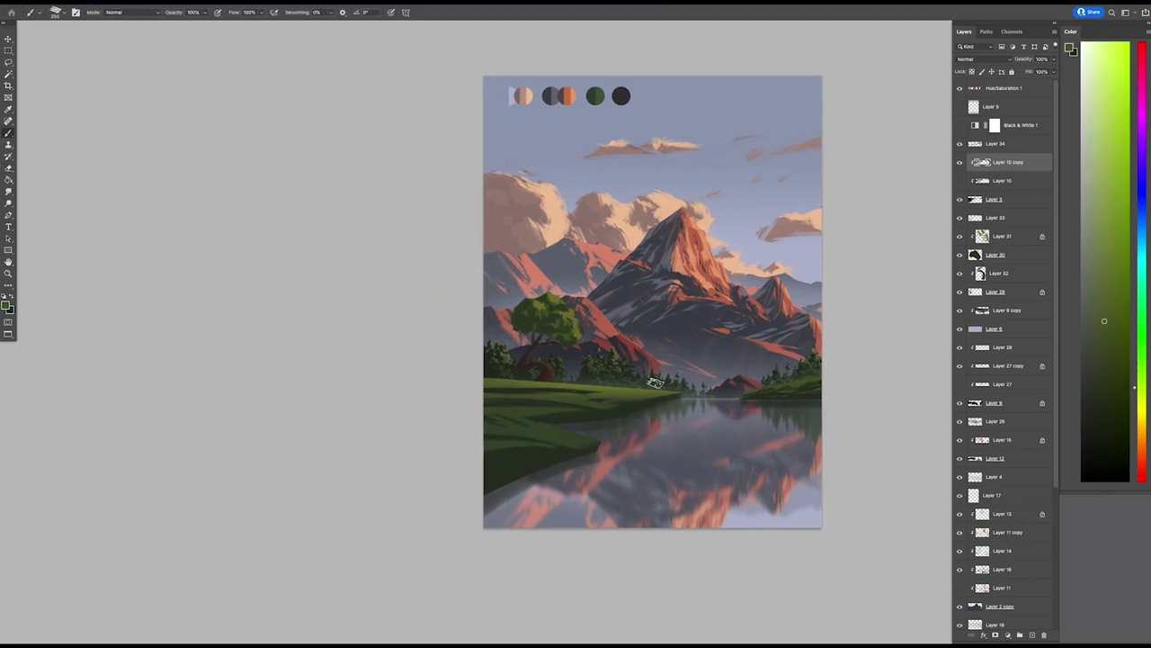
scroll(656, 381, right, 3)
ctrl+click(595, 399)
alt+click(594, 399)
scroll(611, 450, right, 5)
scroll(611, 450, up, 3)
- Add a layer clipped to Layer 20, paint sampled pink light on the distant mountains, and lock its transparent pixels
key(v)
scroll(987, 596, down, 3)
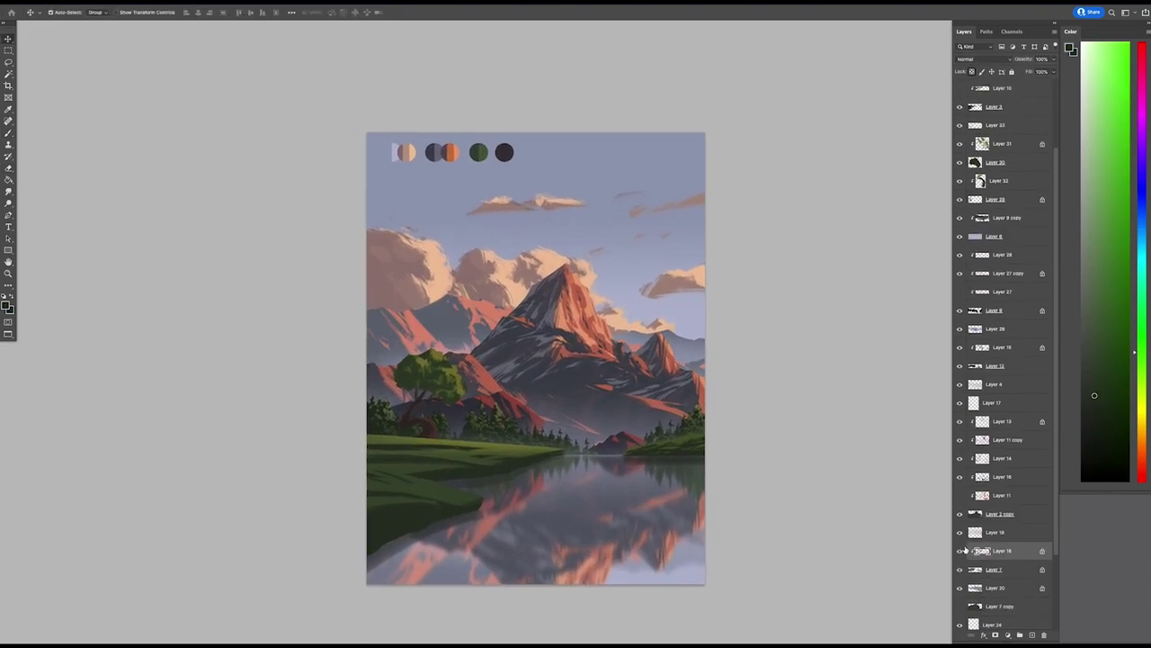
right_click(982, 587)
click(1034, 419)
key(b)
alt+click(704, 353)
key(e)
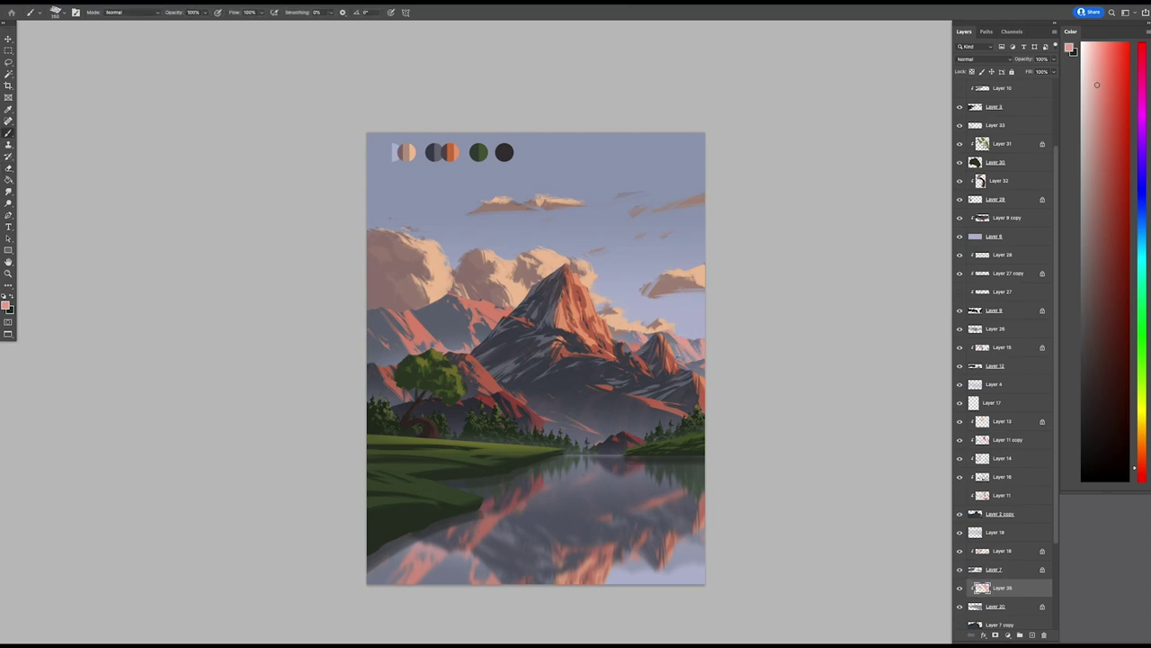
scroll(716, 296, down, 2)
scroll(716, 297, left, 2)
scroll(714, 314, right, 1)
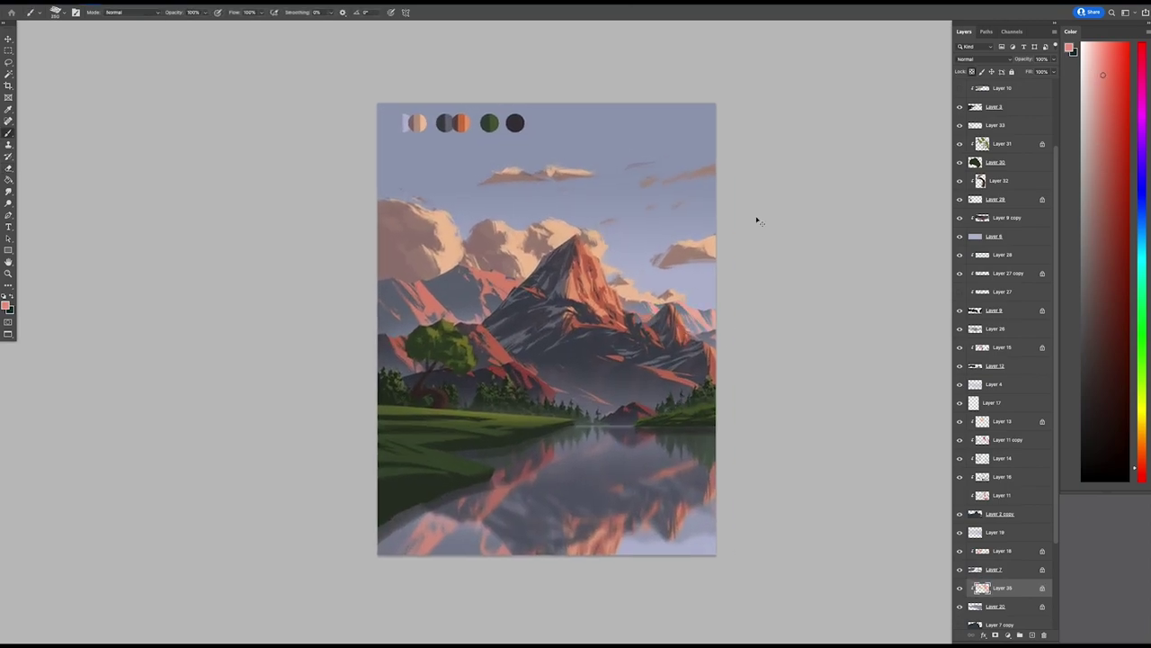
scroll(756, 220, down, 2)
scroll(756, 220, left, 2)
- Paint bright grass blades along the left bank's upper edge on Layer 34 in sampled yellow-green
key(ctrl+shift+alt+n)
alt+click(424, 388)
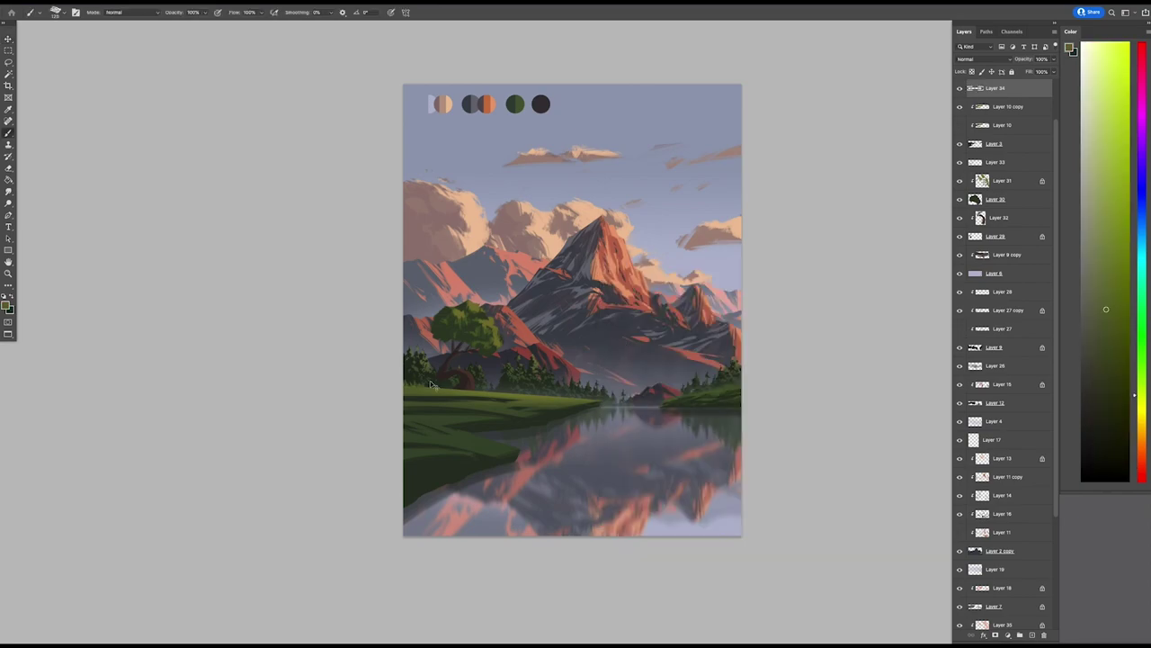
alt+click(471, 384)
right_click(566, 369)
click(624, 437)
key(e)
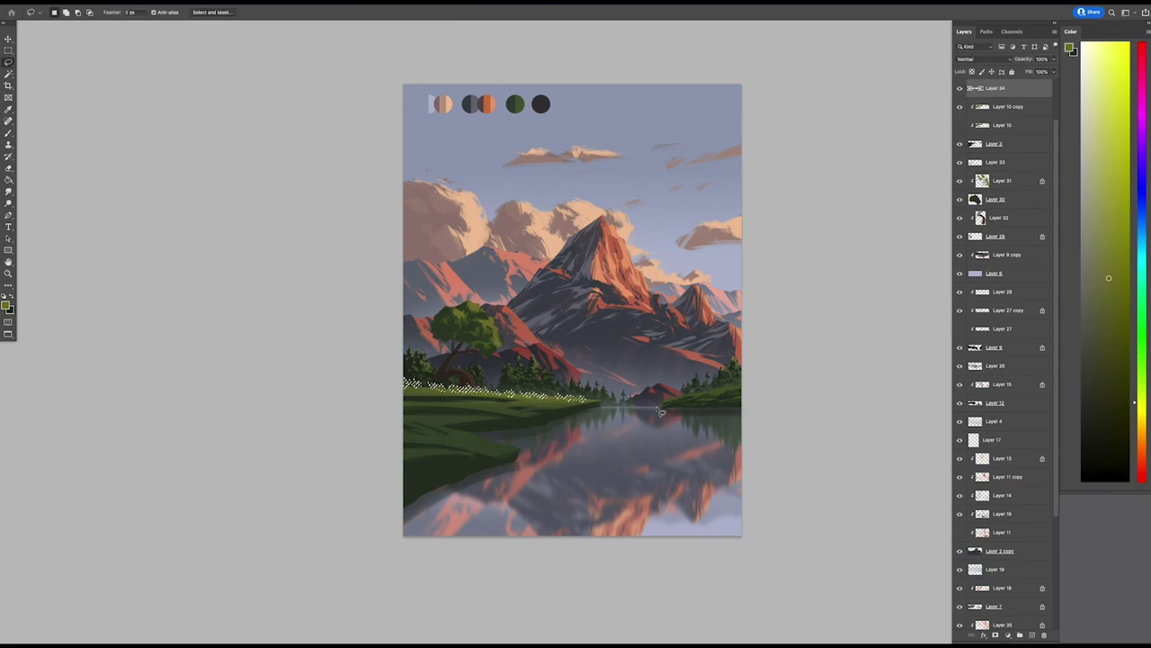
scroll(647, 418, down, 1)
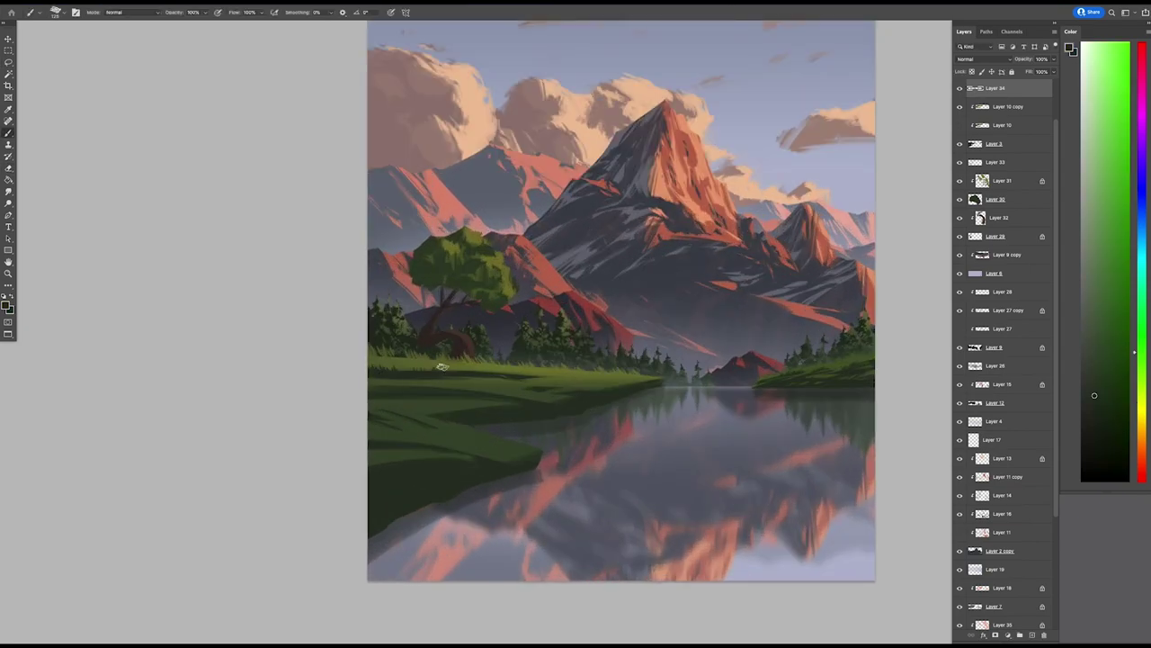
- Trim the grass blades with the eraser and add darker ones on the left bank in sampled dark green
key(e)
scroll(523, 377, right, 1)
key(b)
alt+click(552, 381)
scroll(447, 386, right, 1)
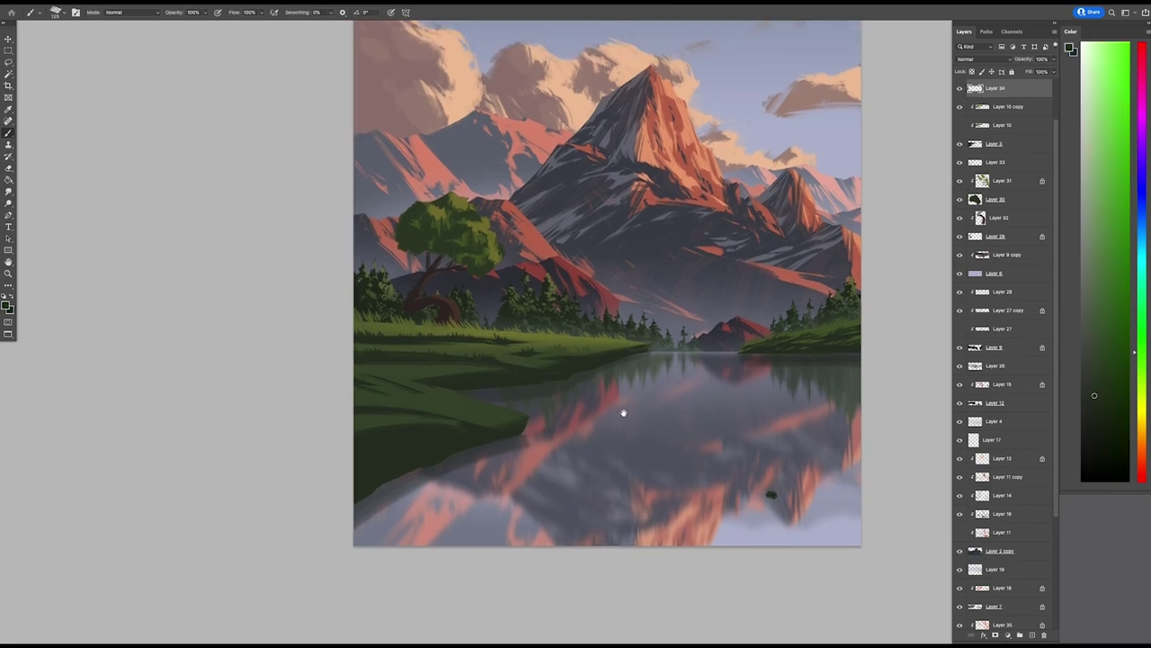
scroll(623, 432, down, 1)
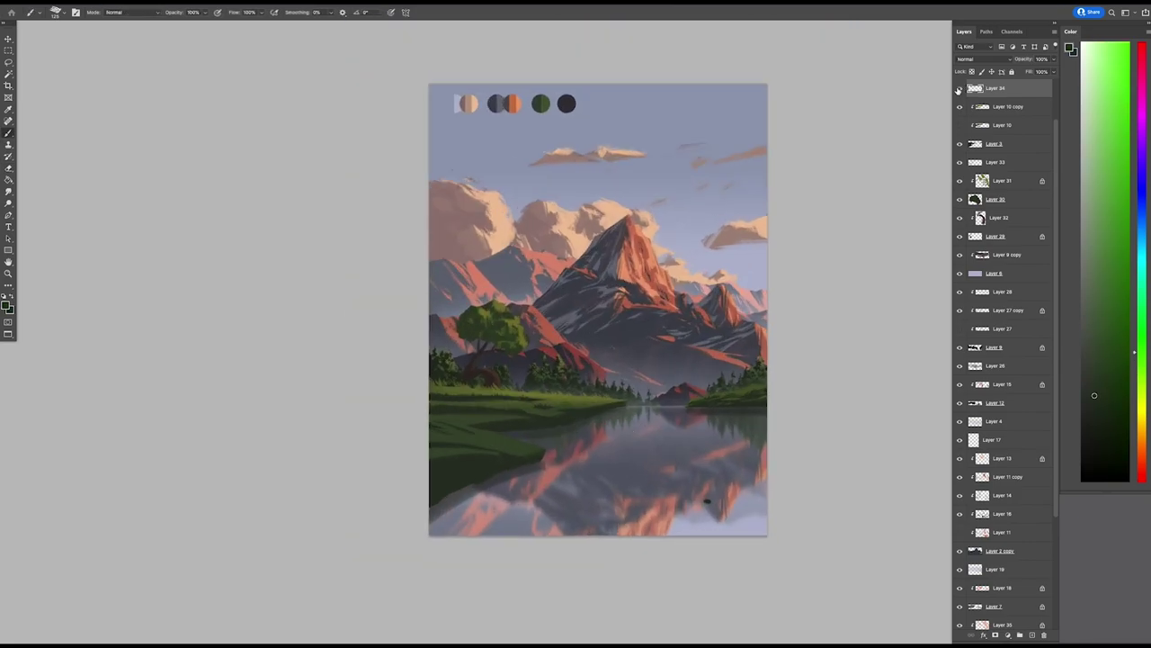
- Add small dark green grass tufts along the shadow edges of the left bank's lower terraces
scroll(612, 434, right, 1)
scroll(570, 438, up, 1)
scroll(539, 450, right, 1)
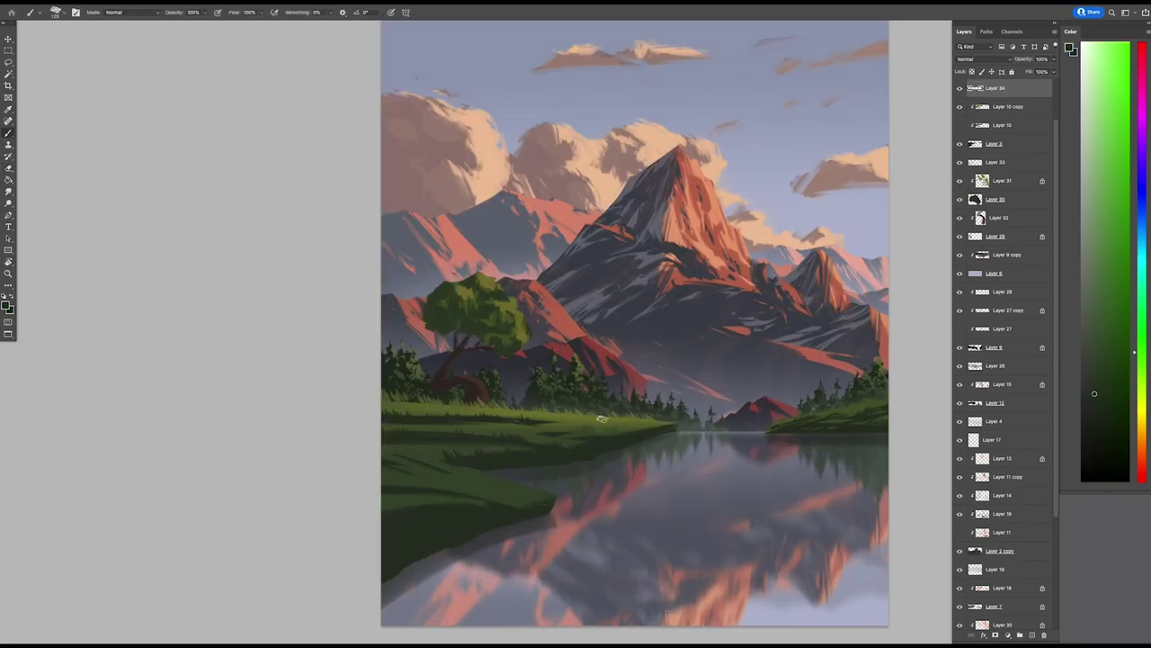
scroll(643, 435, right, 1)
scroll(591, 395, down, 1)
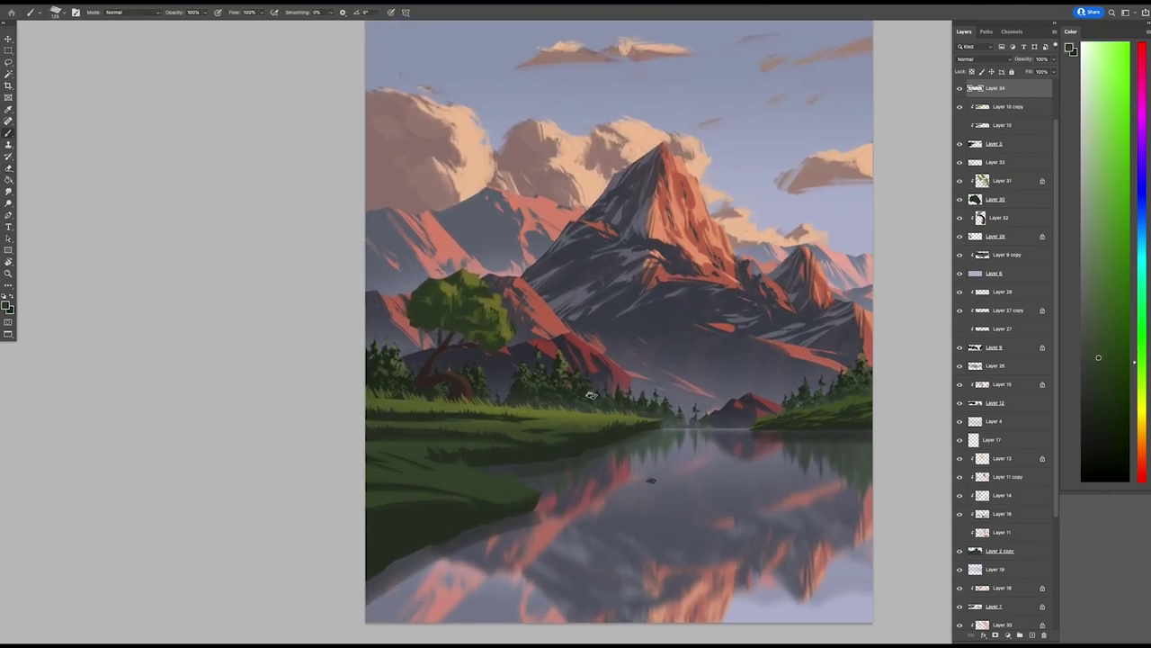
scroll(414, 489, down, 2)
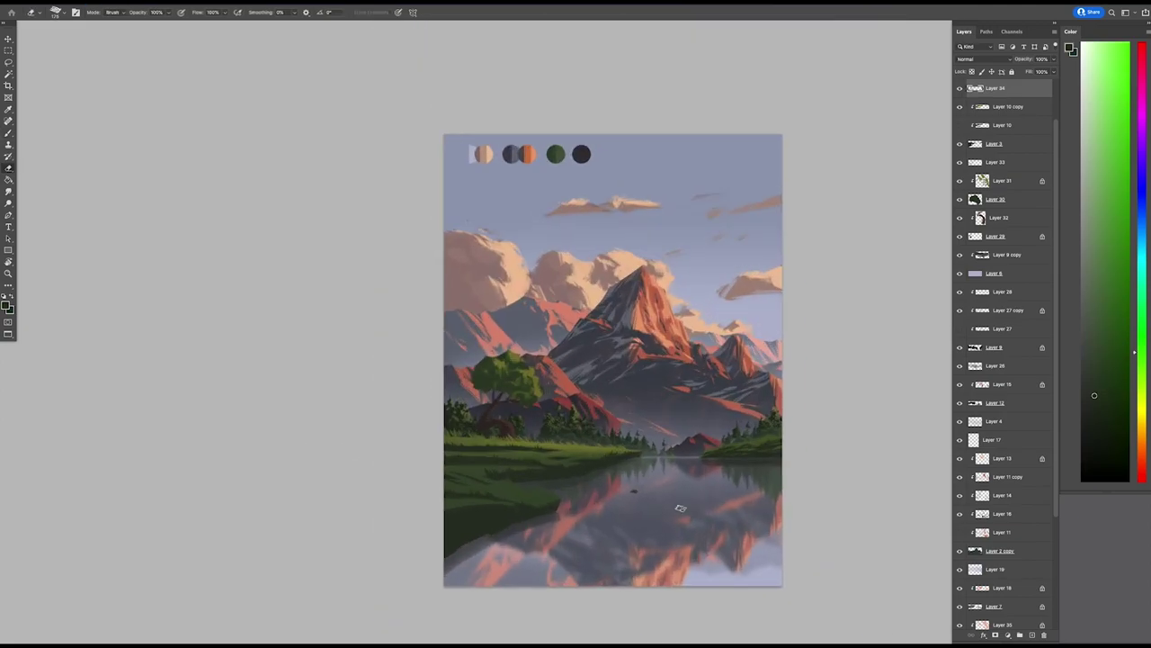
- Refine the left bank's grass with sampled yellow-green and the eraser, and remove the stray green mark from the lake
scroll(419, 489, up, 2)
scroll(640, 437, up, 1)
alt+click(640, 437)
key(e)
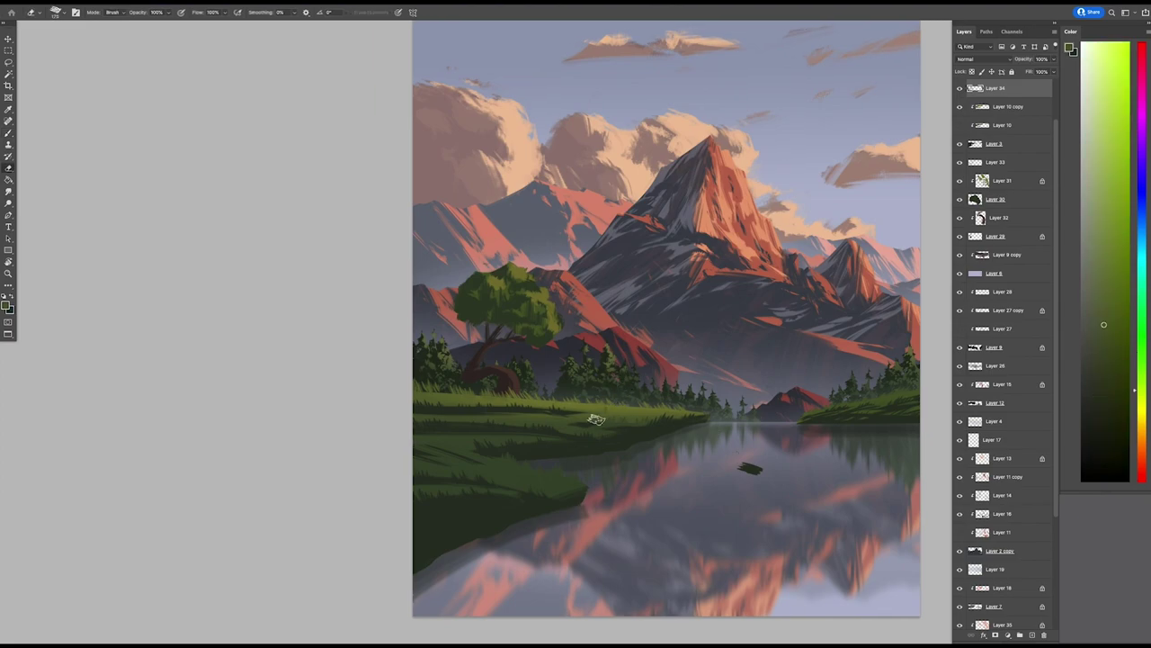
scroll(630, 423, right, 1)
scroll(666, 476, right, 2)
scroll(666, 476, right, 2)
scroll(630, 476, down, 2)
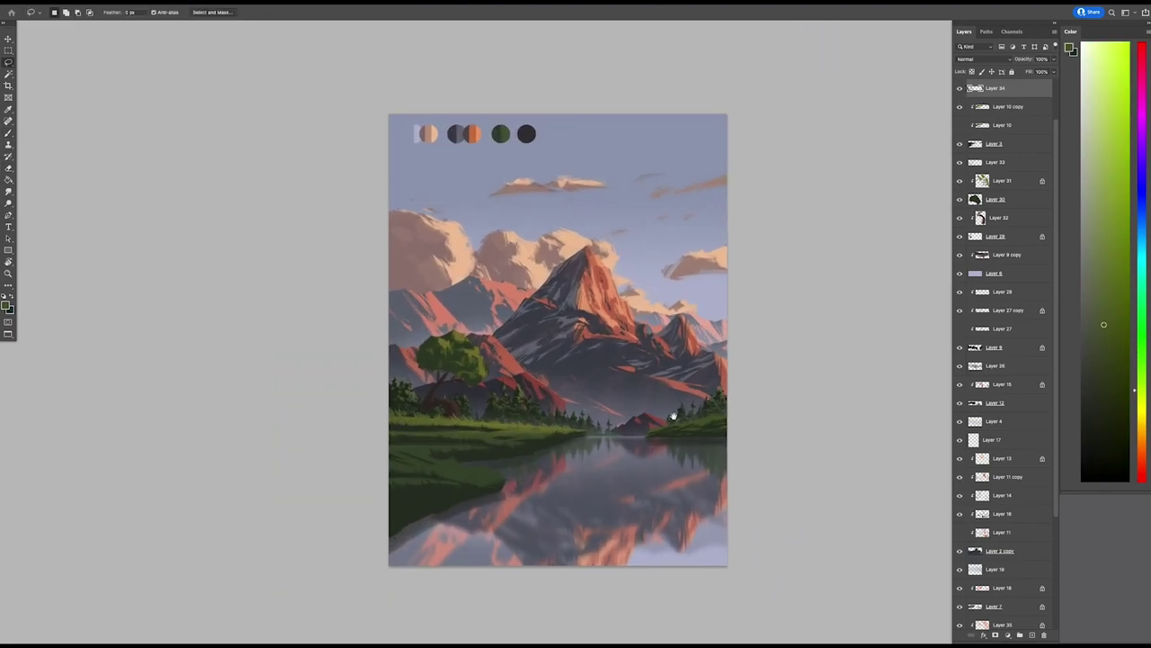
- Select the first tree's trunk layer, Layer 29, and unlock its transparent pixels
scroll(674, 411, left, 1)
scroll(702, 396, up, 2)
key(l)
scroll(749, 388, left, 2)
scroll(750, 388, down, 1)
key(b)
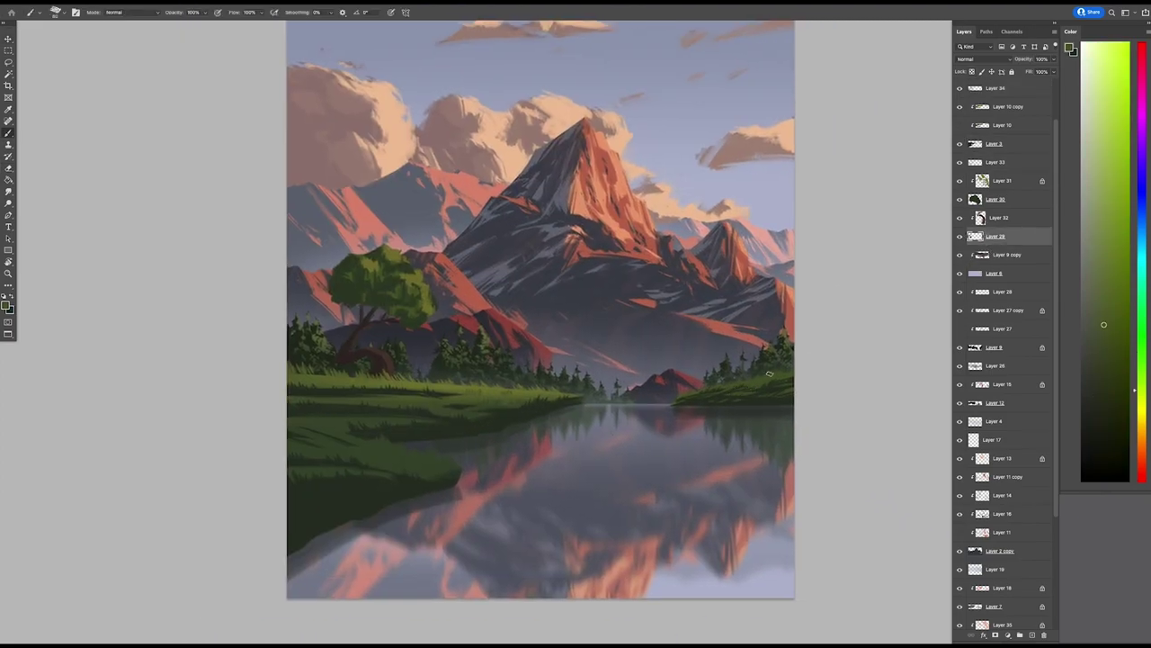
click(935, 465)
key(Return)
- Create a layer behind the right bank's trees and paint a small dark brown tree trunk, erasing its shape as needed
key(ctrl+shift+alt+n)
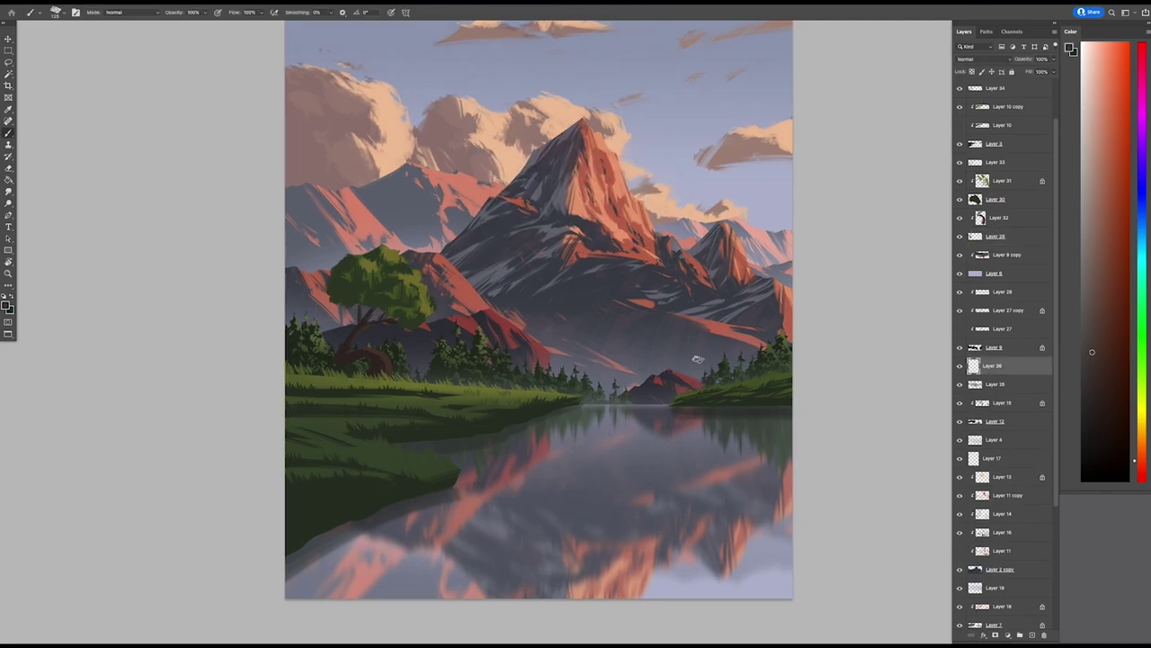
scroll(720, 362, down, 3)
scroll(760, 315, up, 3)
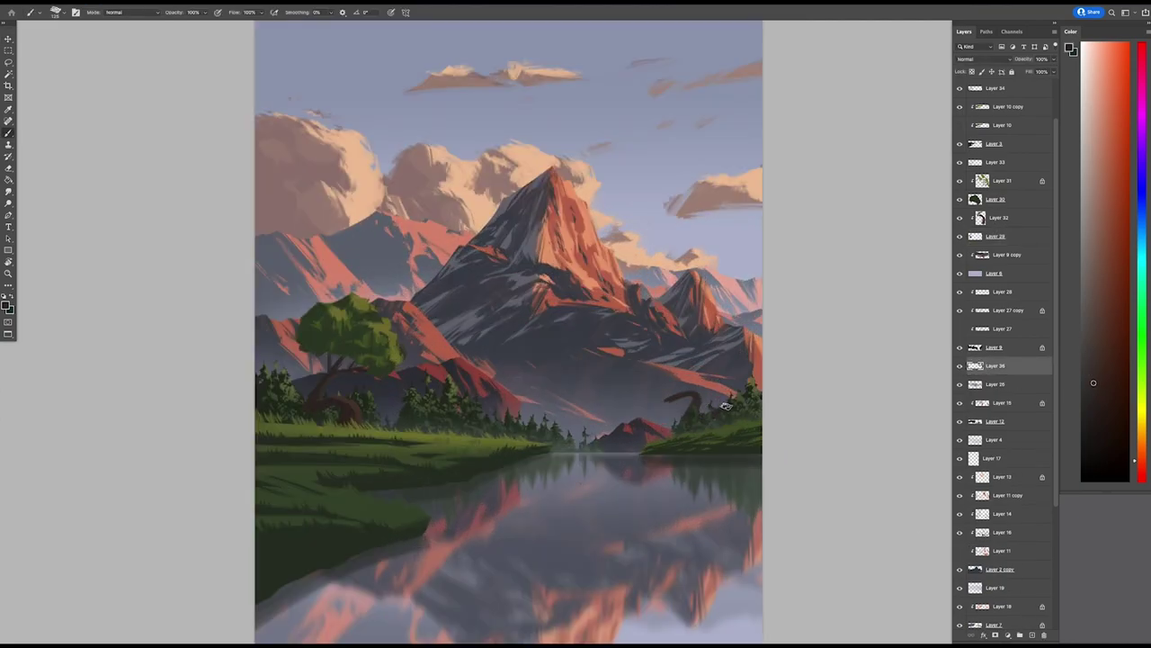
key(e)
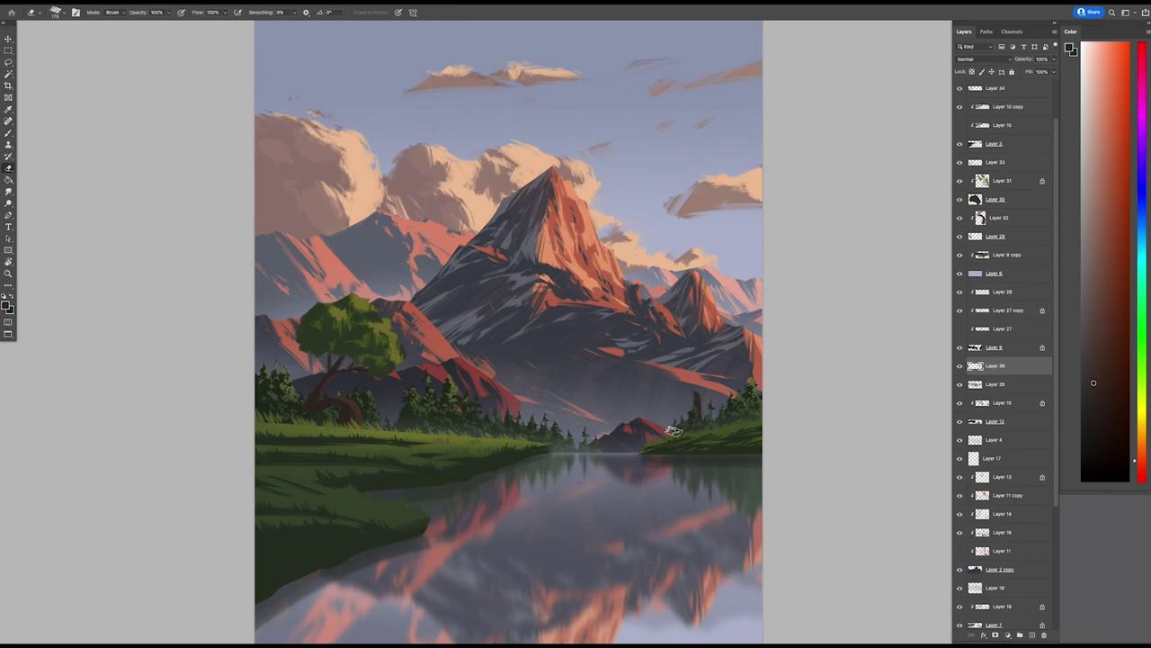
key(b)
mouse_move(699, 384)
mouse_down()
mouse_move(716, 373)
mouse_move(724, 408)
mouse_move(706, 365)
mouse_move(724, 352)
mouse_up()
- Block in a rounded dark green canopy on a separate layer and refine the second tree's trunk in its sampled brown
key(b)
key(b)
key(alt+bracketleft)
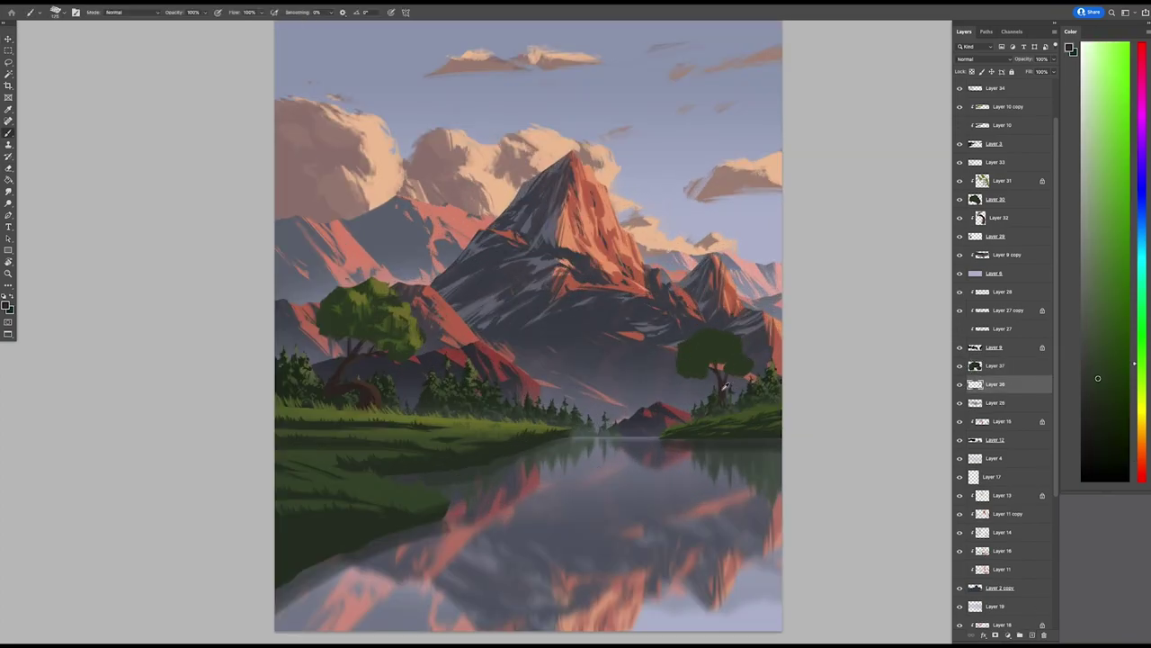
alt+click(726, 385)
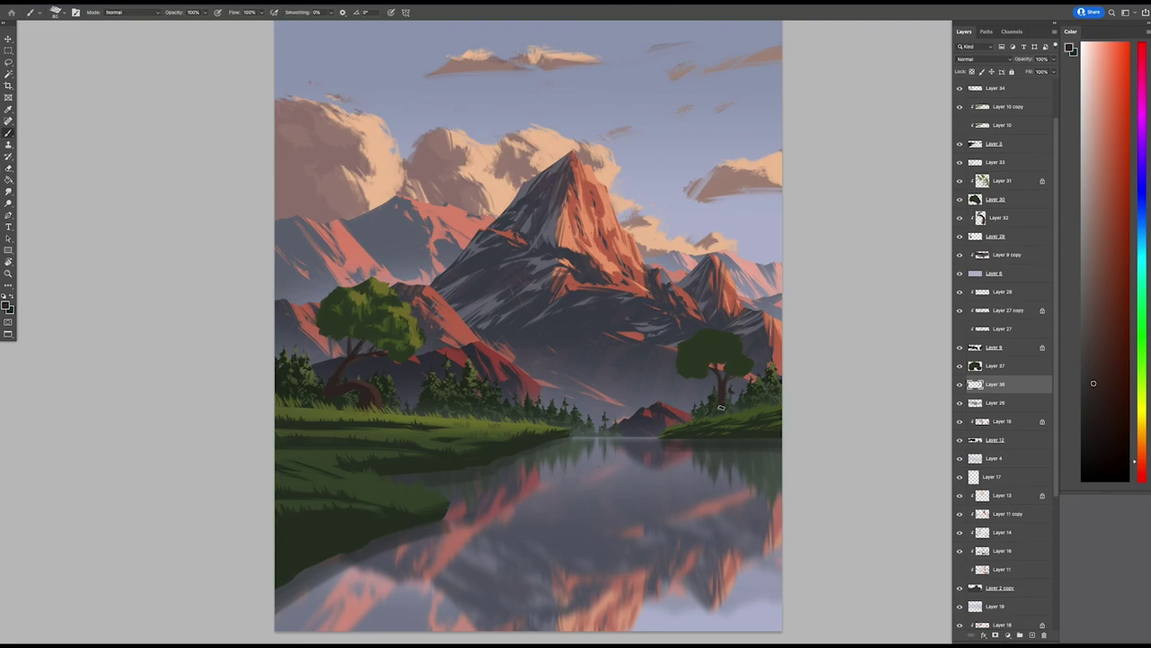
drag(724, 380, 639, 444)
scroll(838, 200, down, 1)
- Rotate the second tree's canopy slightly with Free Transform
key(alt+bracketright)
key(ctrl+t)
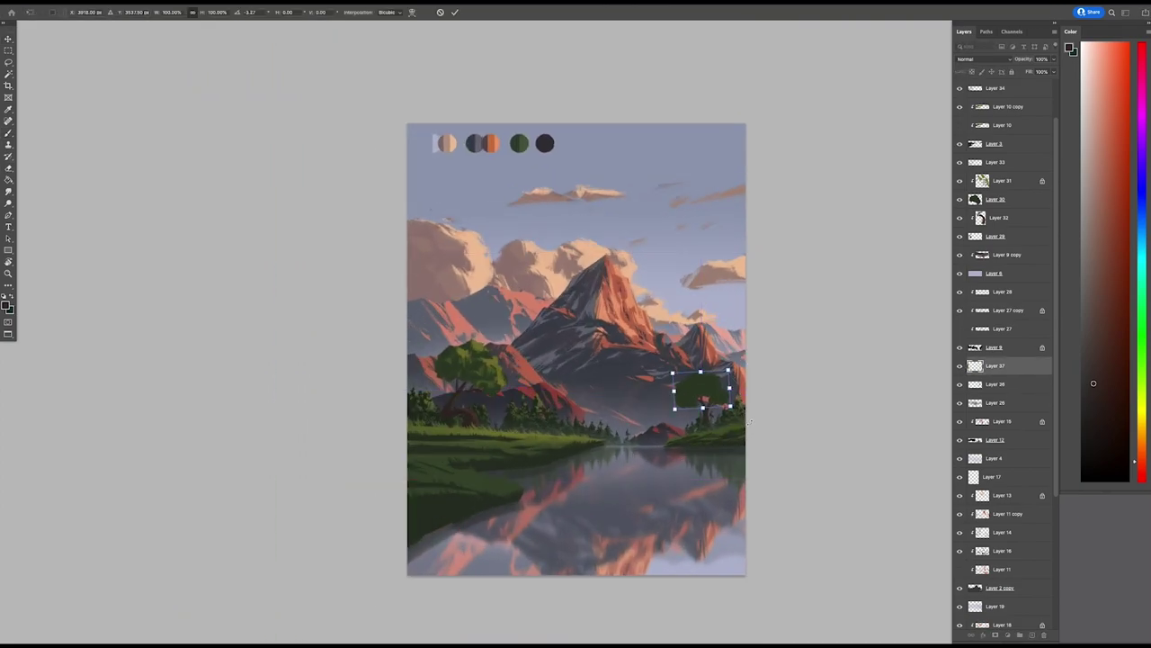
scroll(683, 432, up, 1)
drag(785, 435, 807, 416)
key(Return)
- Erase small gaps in the second tree's canopy and paint thin branches on the trunk layer
key(e)
key(alt+bracketleft)
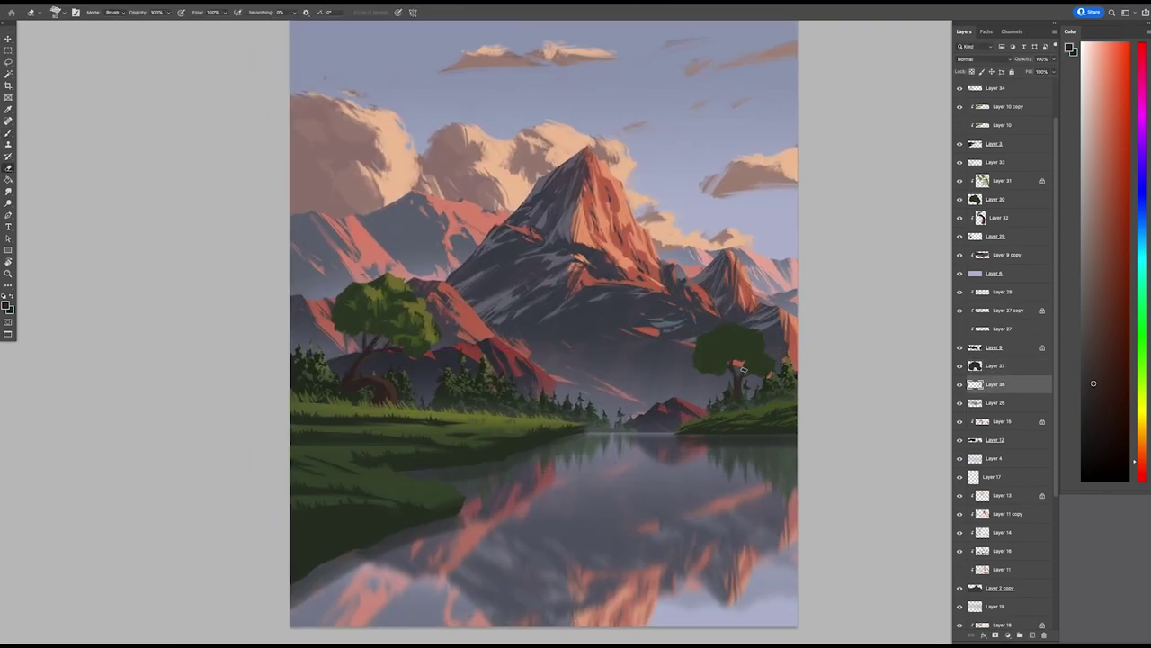
scroll(765, 373, down, 1)
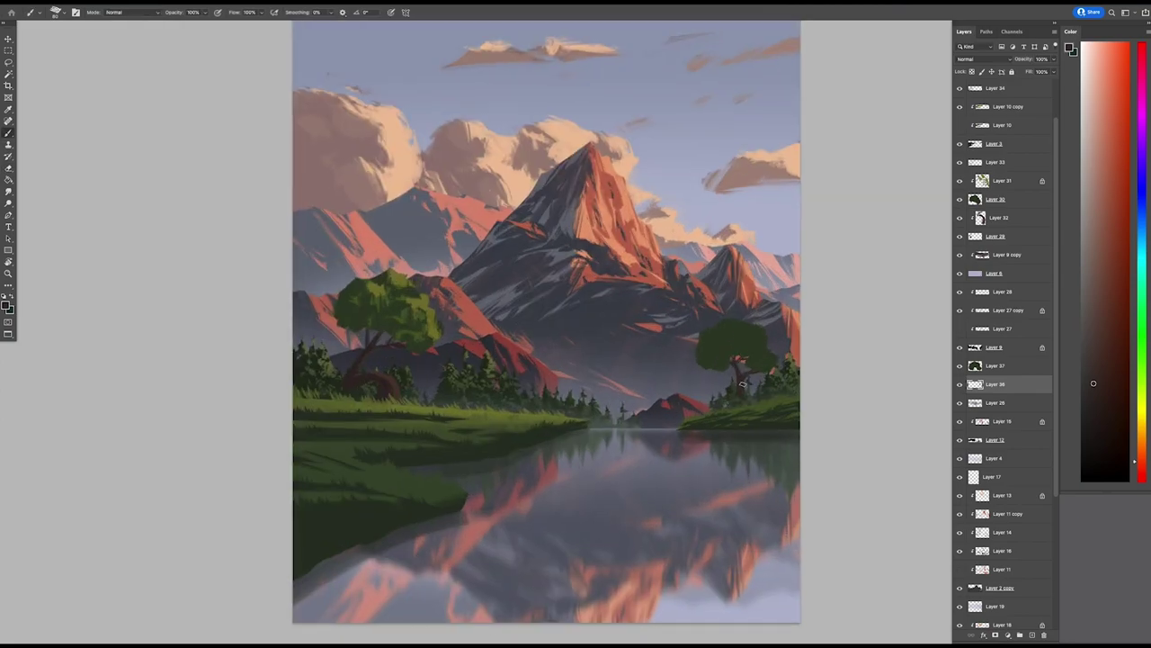
- Select the second tree's canopy and trunk layers together and shift the tree slightly down toward the lake
scroll(739, 372, down, 3)
key(alt+bracketright)
scroll(745, 382, up, 1)
scroll(750, 392, down, 1)
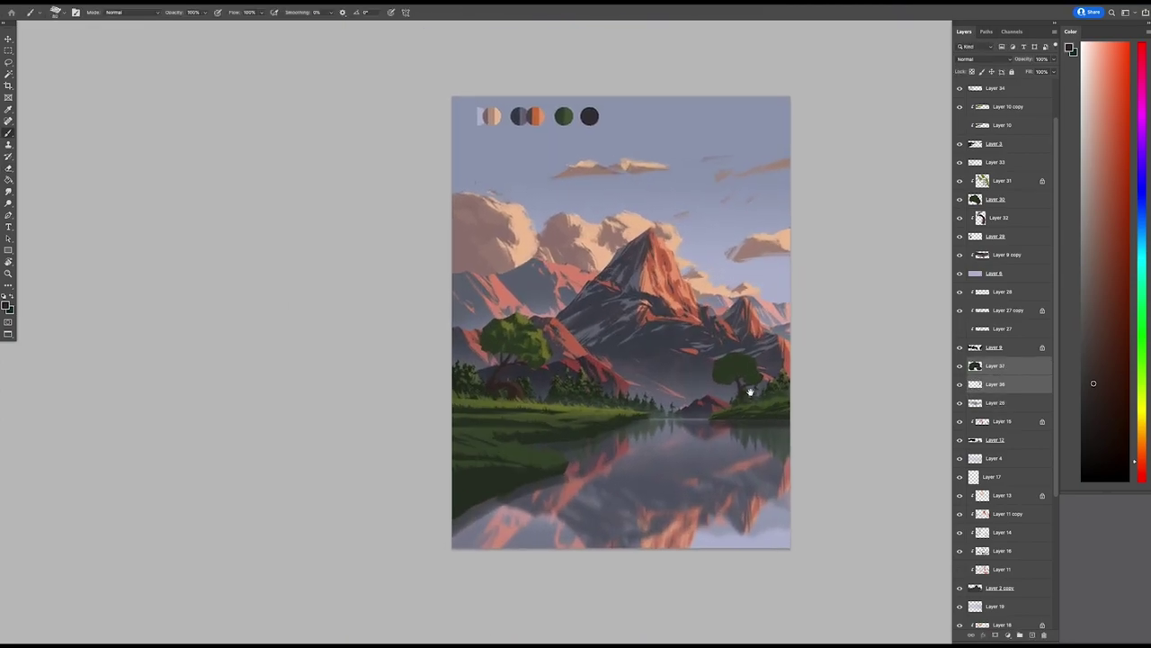
scroll(750, 392, right, 2)
scroll(998, 270, up, 3)
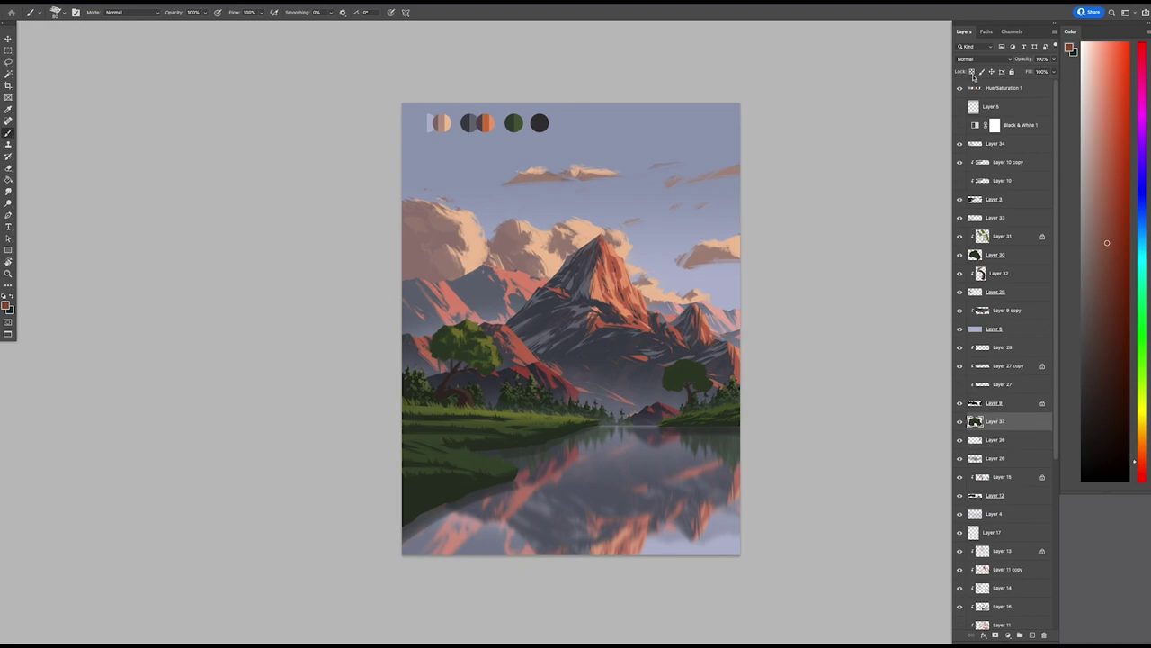
- Lock the second canopy's transparency and paint lighter green leaf clusters on a new layer clipped to it
key(ctrl+shift+alt+n)
key(x)
key(e)
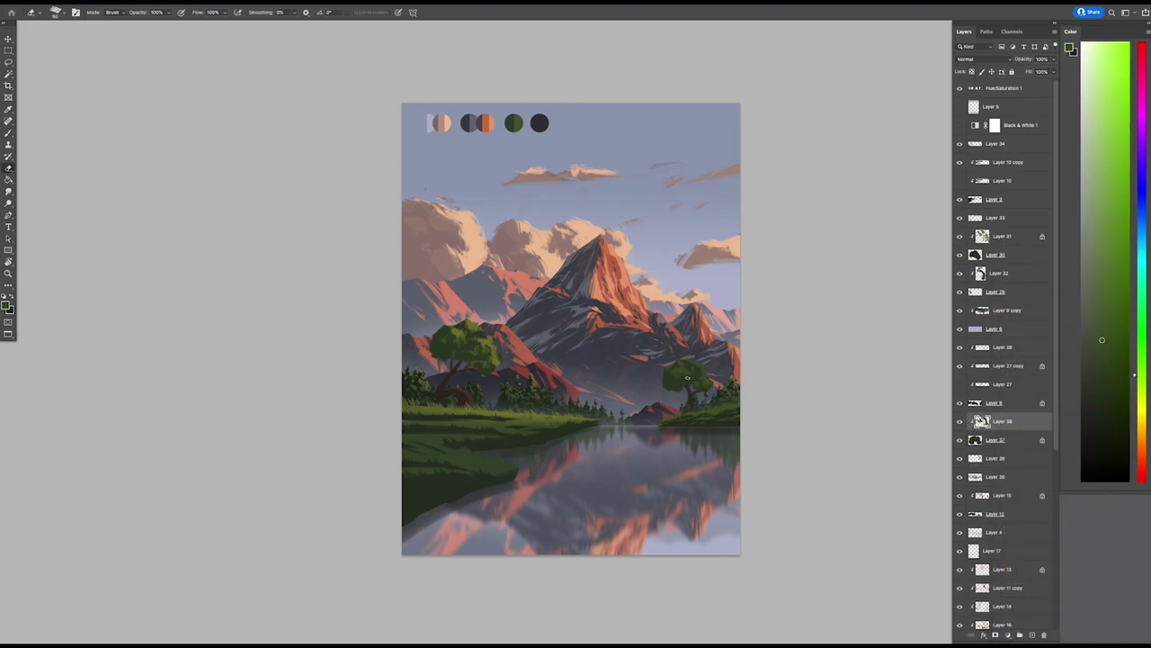
drag(692, 375, 634, 429)
key(e)
- Select the right bank's tree line layer, Layer 9, and erase foliage around the second tree's trunk
scroll(669, 410, down, 2)
scroll(669, 410, left, 3)
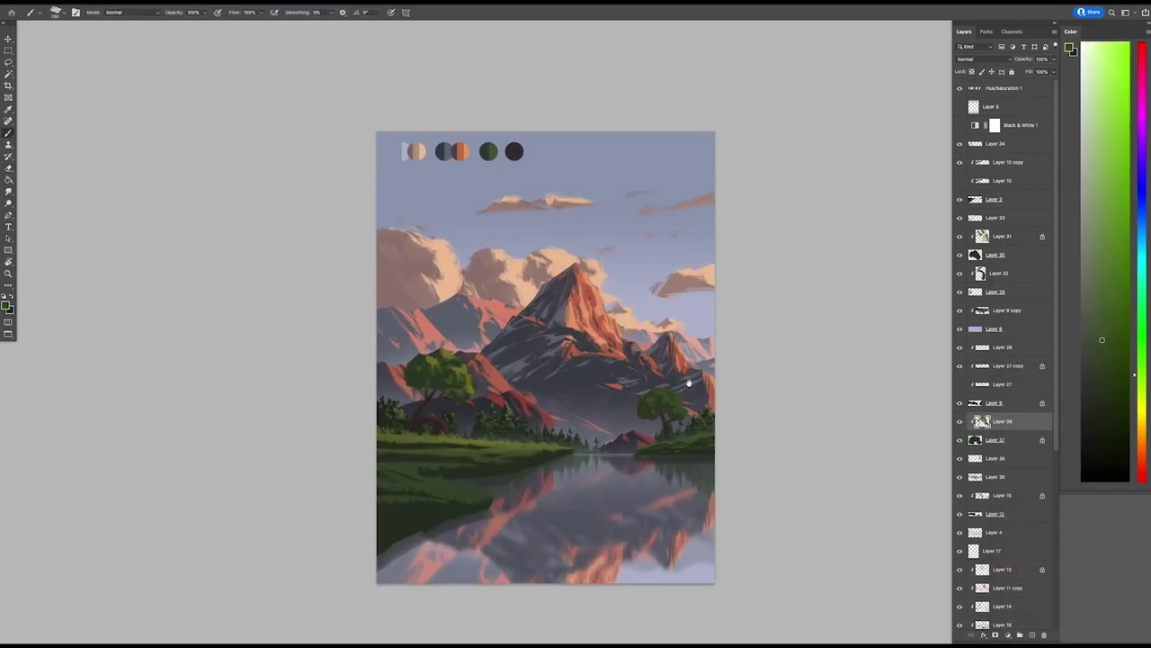
key(e)
ctrl+click(690, 418)
scroll(692, 445, up, 2)
scroll(693, 445, right, 3)
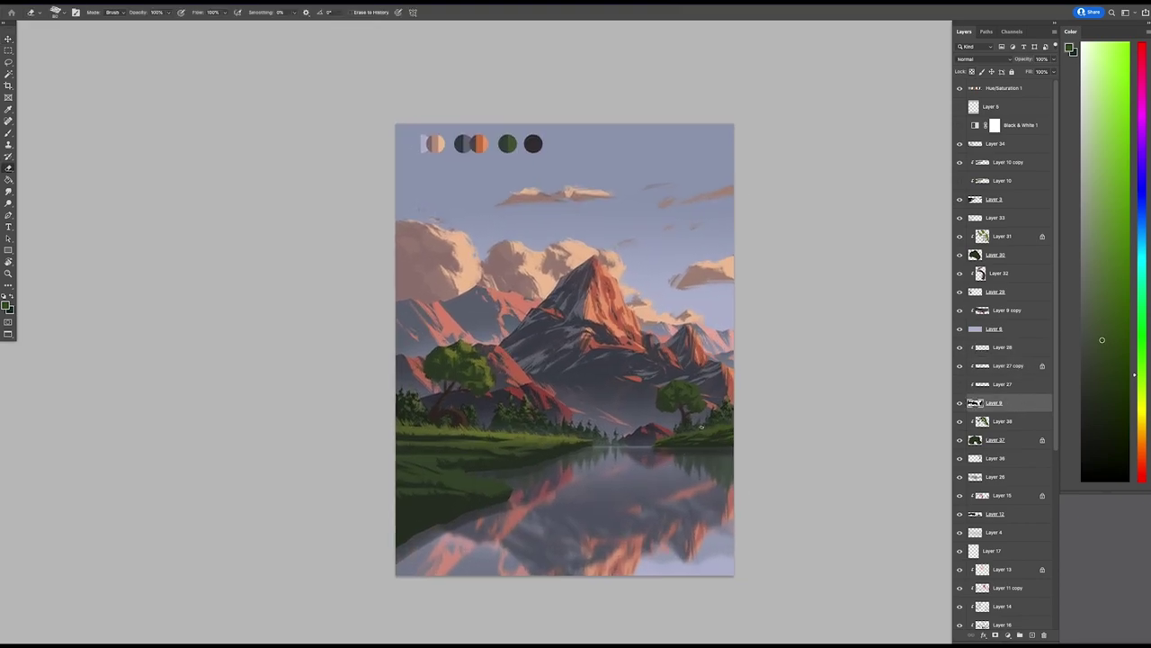
- Select the second tree's highlight, canopy and trunk layers and scale them down slightly together
click(1002, 421)
shift+click(996, 457)
key(ctrl+t)
mouse_move(688, 370)
mouse_down()
mouse_move(689, 360)
mouse_move(681, 376)
mouse_up()
key(Return)
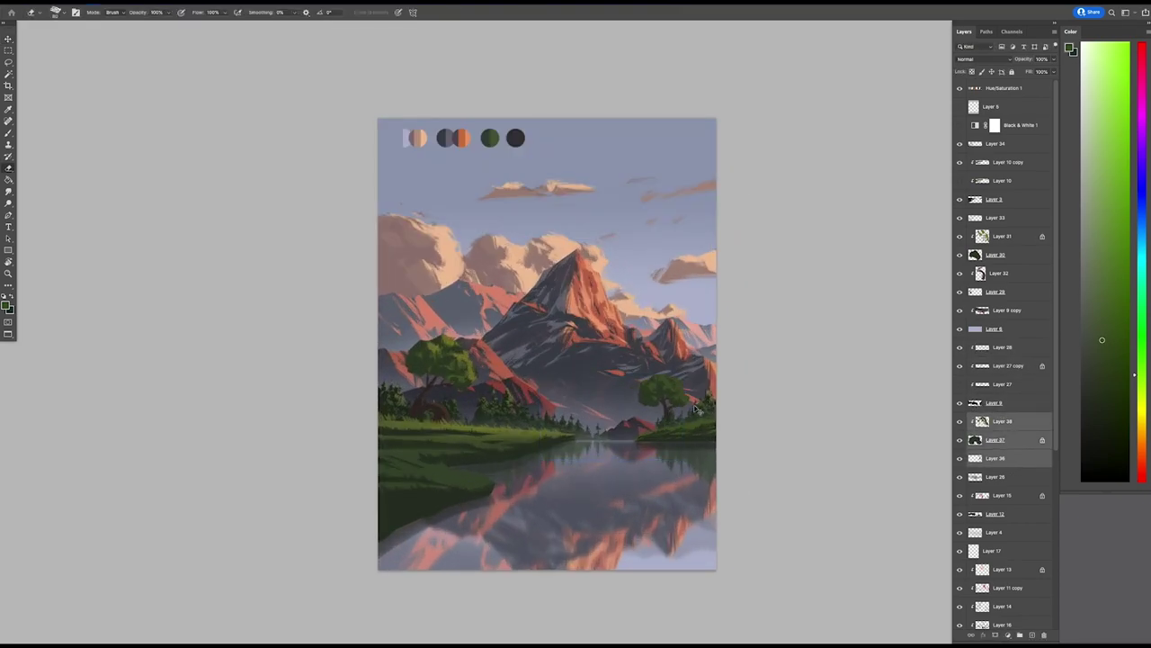
- Select the first tree's highlight, canopy and trunk layers and adjust them together with Free Transform
scroll(681, 441, down, 1)
ctrl+click(681, 442)
key(ctrl+t)
key(Return)
scroll(655, 380, down, 1)
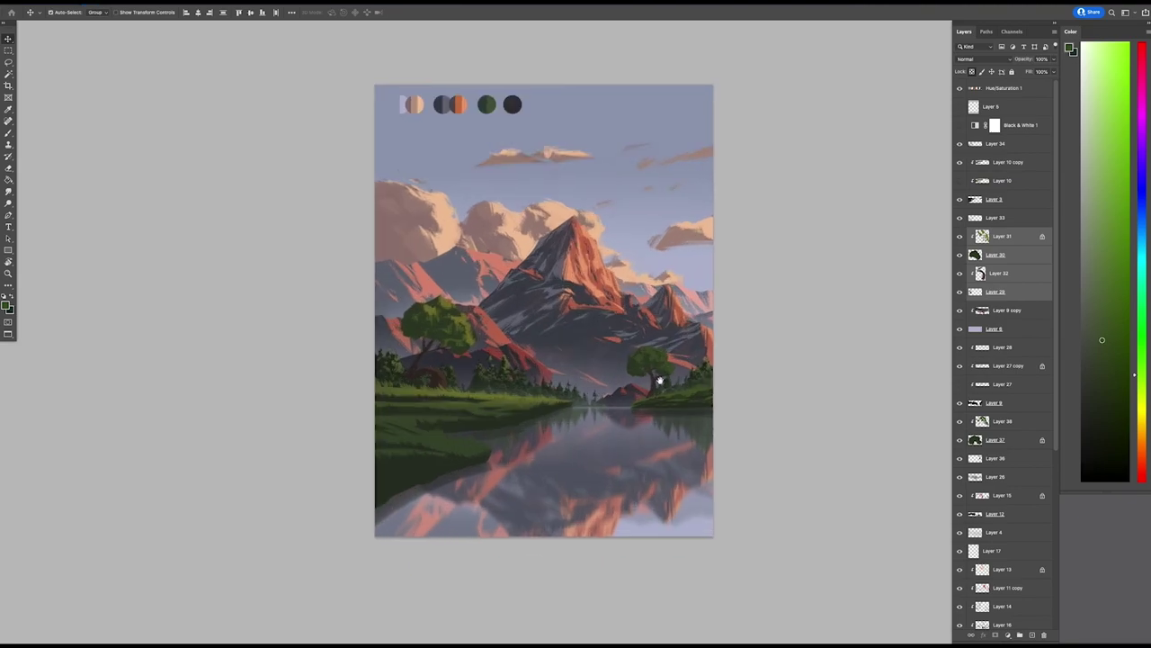
- Add a layer clipped to the left bank's Layer 3, lock its transparency and paint dark green shading across the near grassy bank
key(ctrl+shift+n)
key(b)
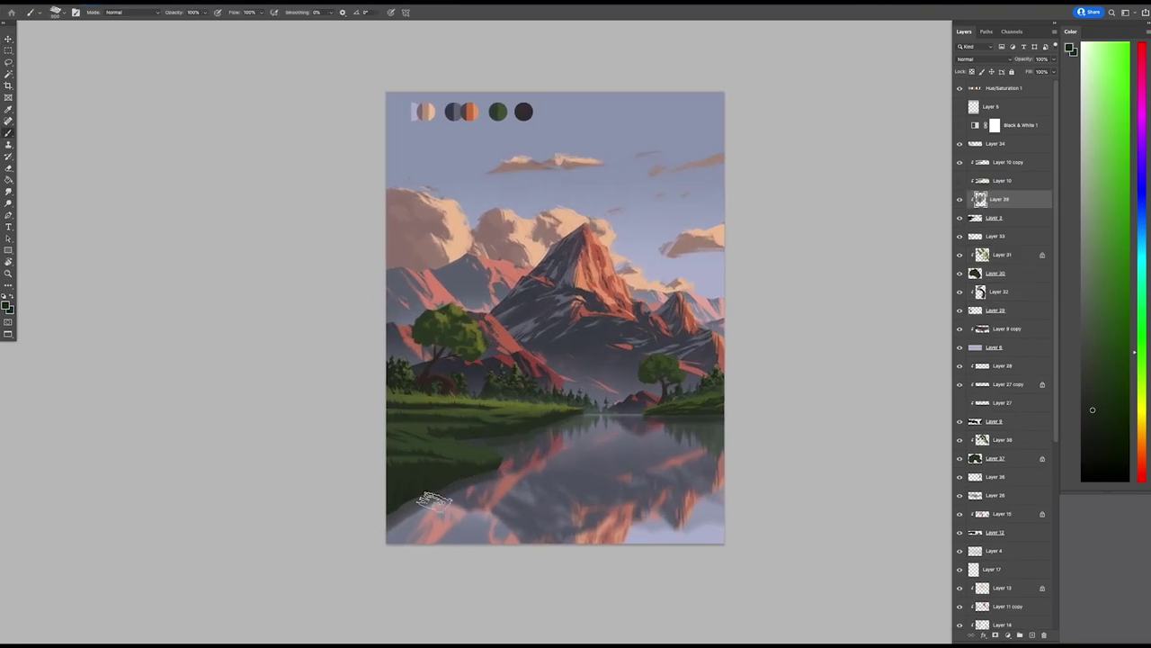
alt+click(490, 428)
key(e)
key(b)
scroll(699, 437, up, 1)
alt+click(490, 492)
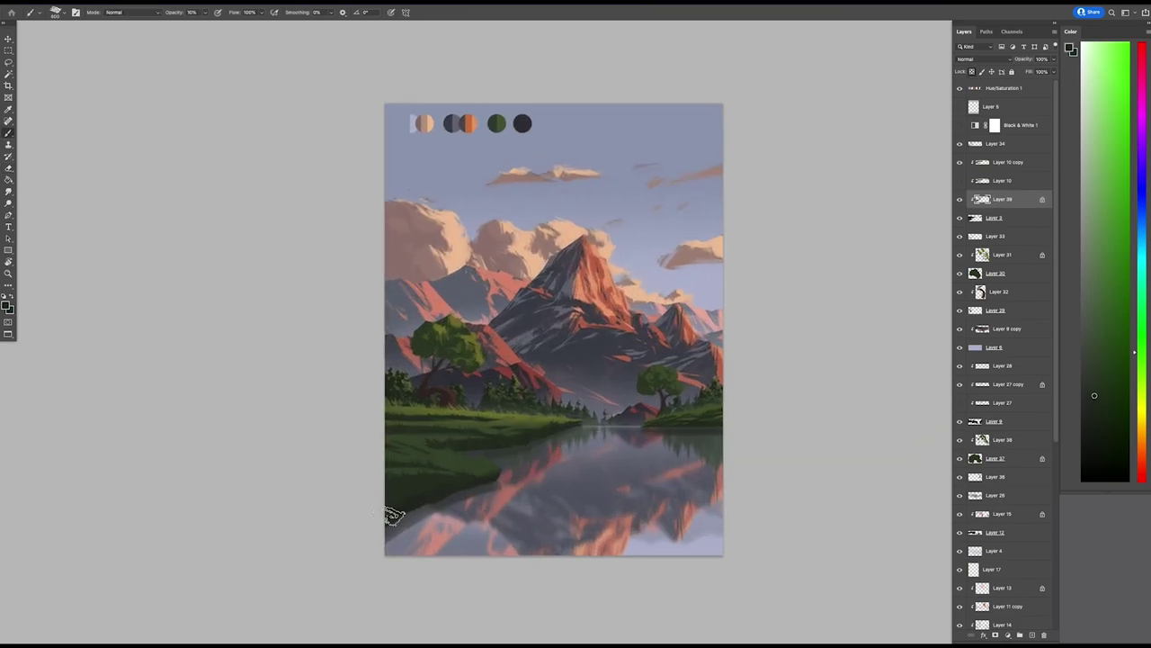
- Select the second tree's highlight layer, Layer 38, and paint brighter yellow-green leaf clusters sampled from the first tree
scroll(655, 438, left, 1)
ctrl+click(656, 437)
scroll(731, 403, up, 2)
alt+click(402, 301)
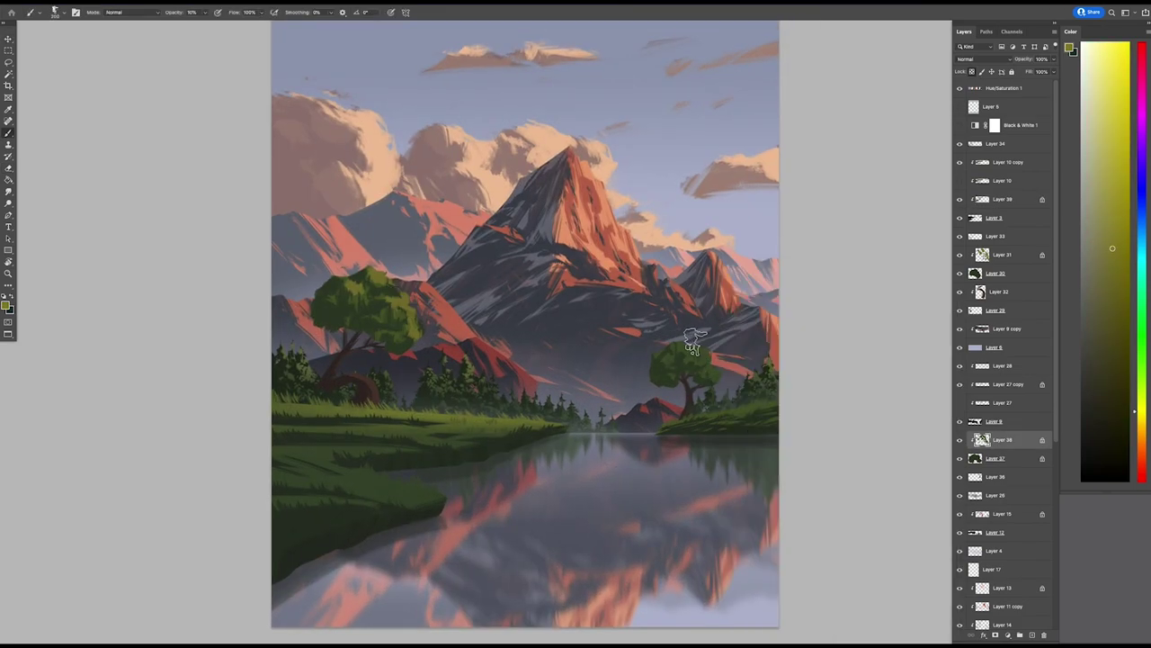
scroll(711, 432, down, 3)
scroll(702, 396, up, 1)
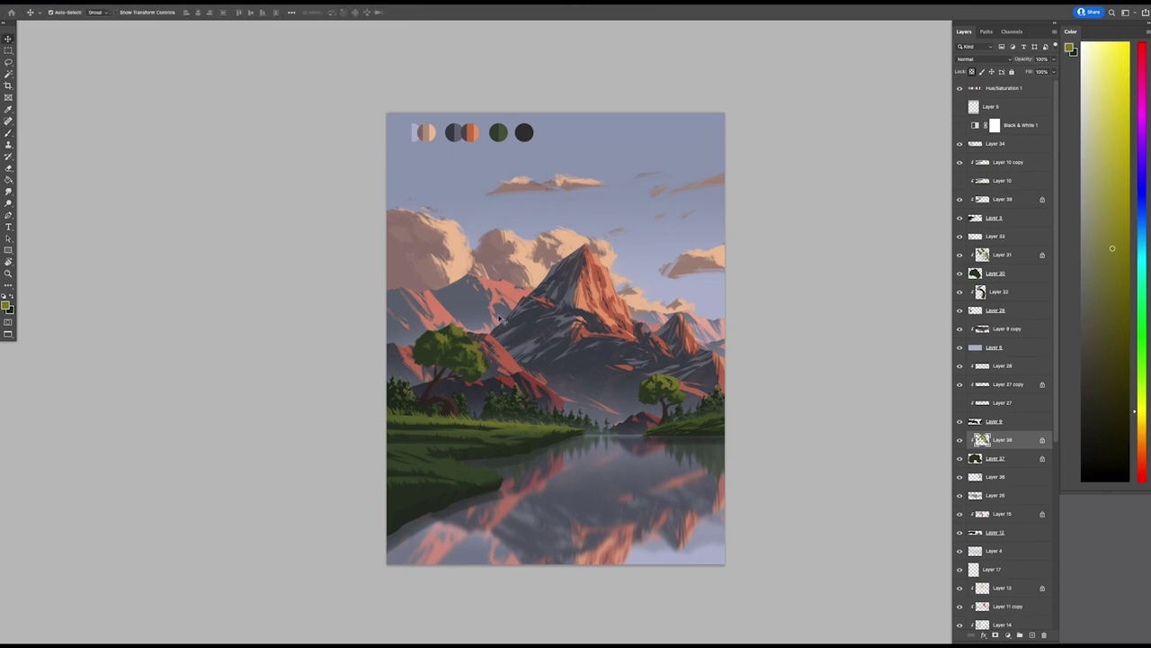
- Select Layer 19 and softly brush pale lavender haze behind the second tree at 30% brush opacity
ctrl+click(701, 393)
alt+click(585, 364)
scroll(585, 364, down, 1)
scroll(657, 477, up, 1)
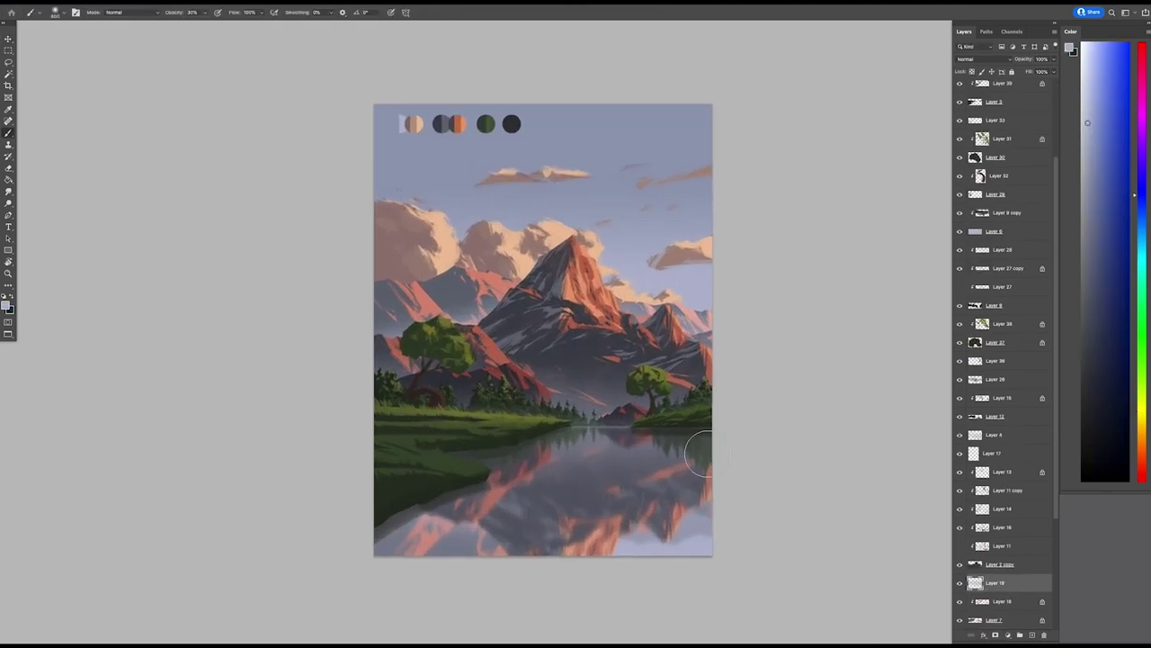
- Add a new layer, lasso a large rock silhouette in the middle of the lake and fill it with dark blue-grey
ctrl+click(658, 476)
key(ctrl+shift+alt+n)
alt+click(657, 477)
key(l)
drag(652, 481, 629, 470)
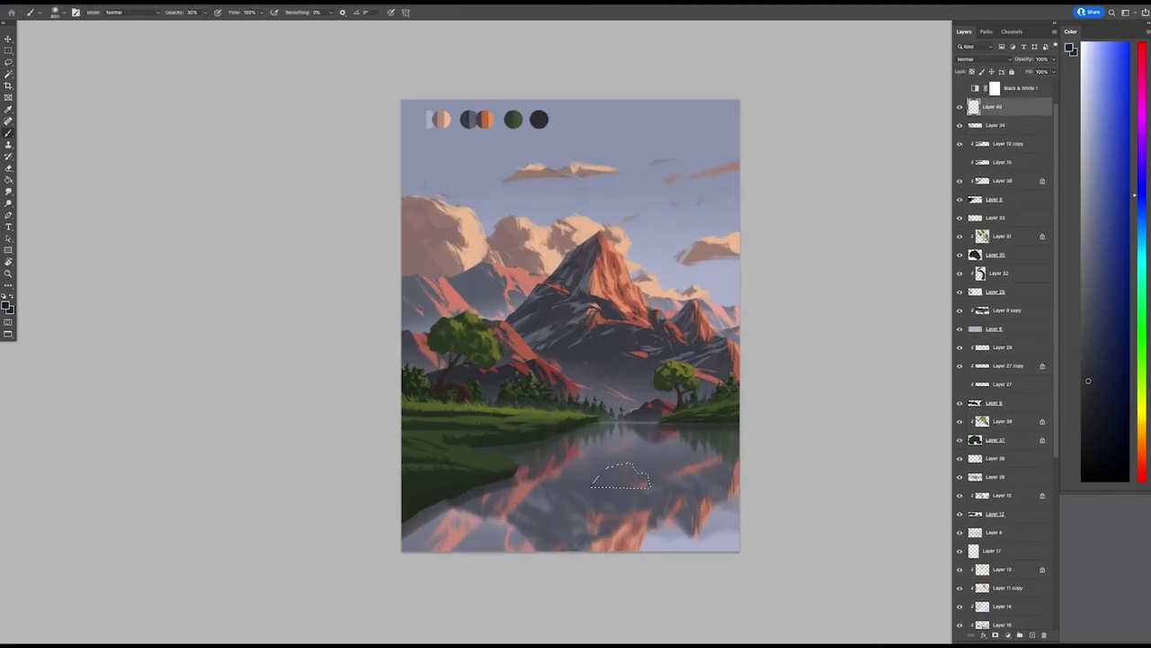
key(alt+BackSpace)
key(ctrl+d)
- Lasso and fill a smaller dark rock near the right bank, and paint a few more tiny rocks across the lake
scroll(629, 477, up, 1)
mouse_move(711, 450)
mouse_down()
mouse_move(697, 457)
mouse_move(728, 441)
mouse_up()
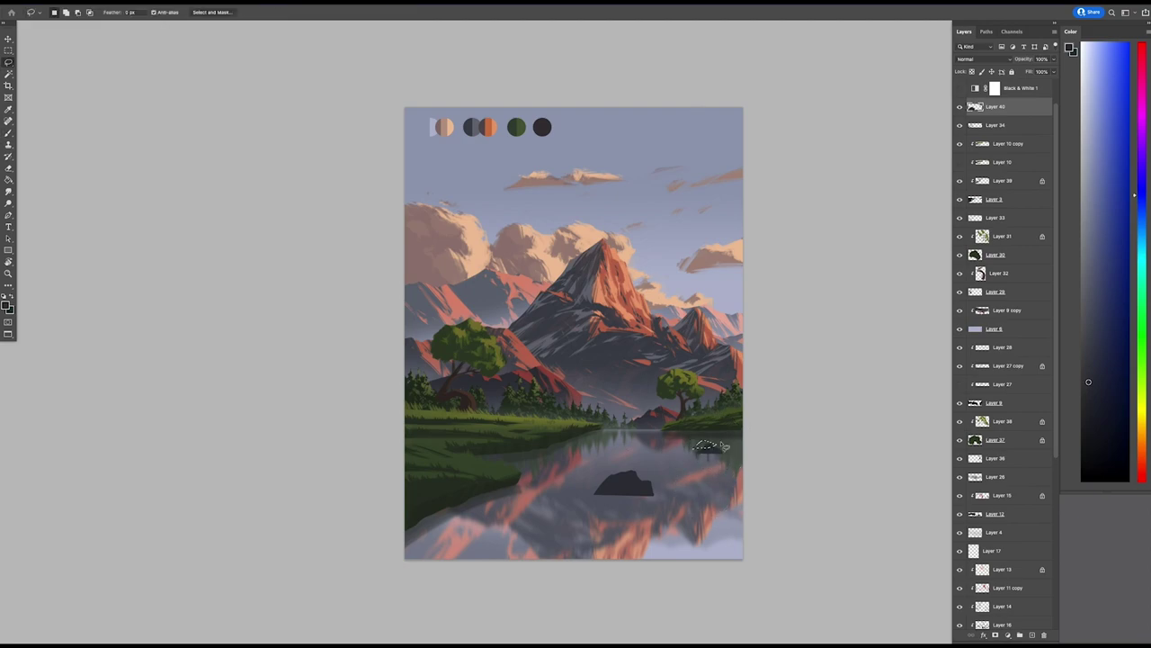
key(alt+BackSpace)
key(ctrl+d)
key(b)
drag(706, 482, 735, 484)
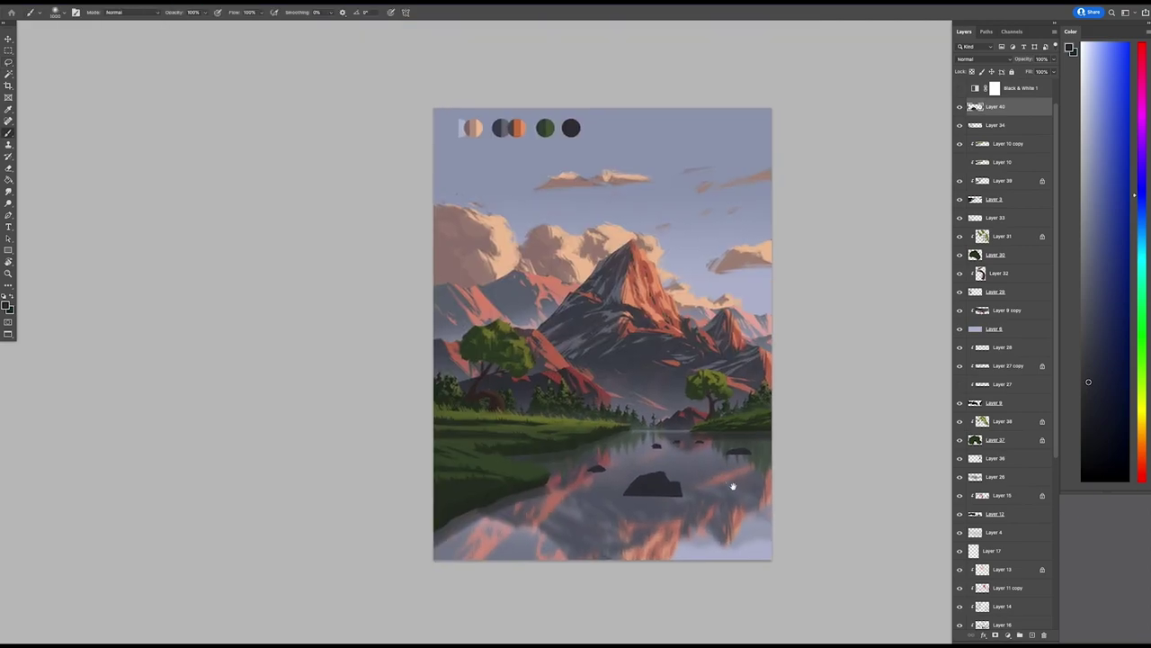
- Lasso the large rock and move it left to the canvas's vertical centreline, using the rulers and guide
key(ctrl+r)
key(l)
drag(629, 454, 623, 456)
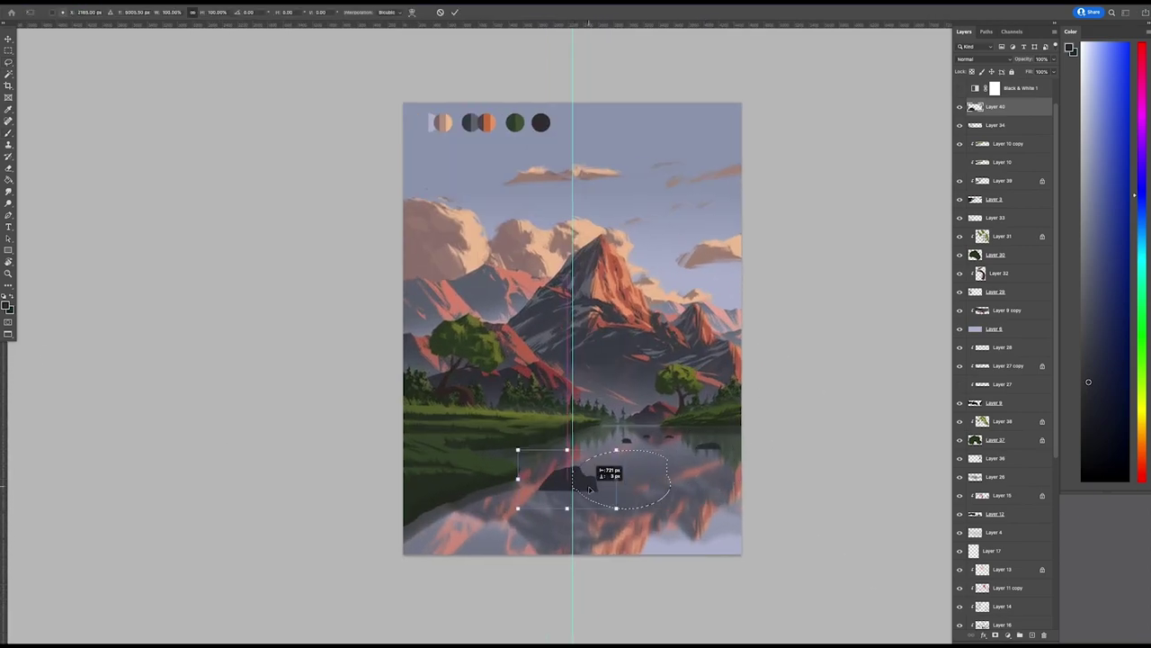
key(ctrl+minus)
key(ctrl+j)
key(v)
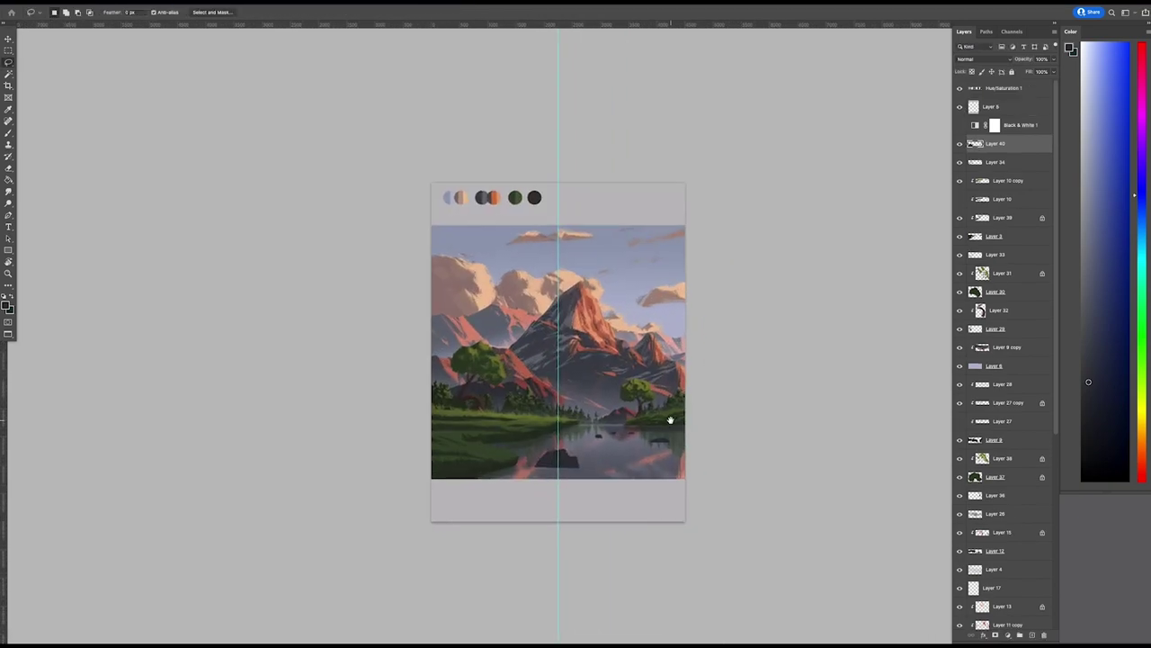
key(ctrl+plus)
scroll(607, 454, up, 3)
scroll(629, 441, down, 3)
scroll(620, 449, down, 1)
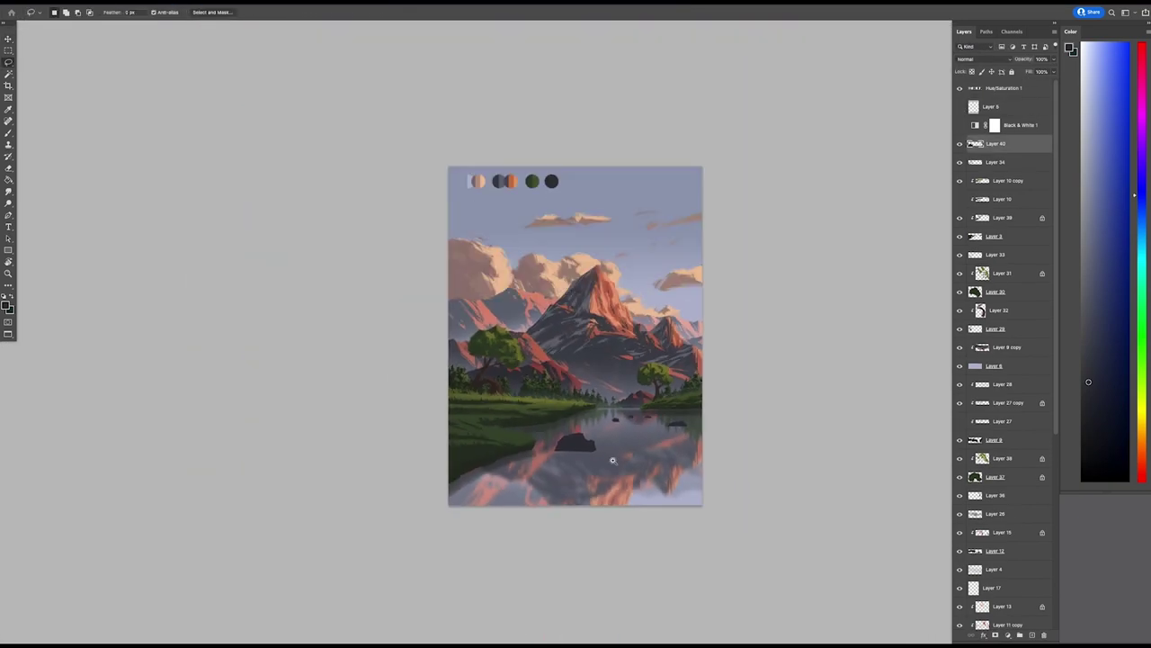
- Lasso the lower right edge of the large rock and adjust it with Free Transform
scroll(627, 446, up, 1)
key(l)
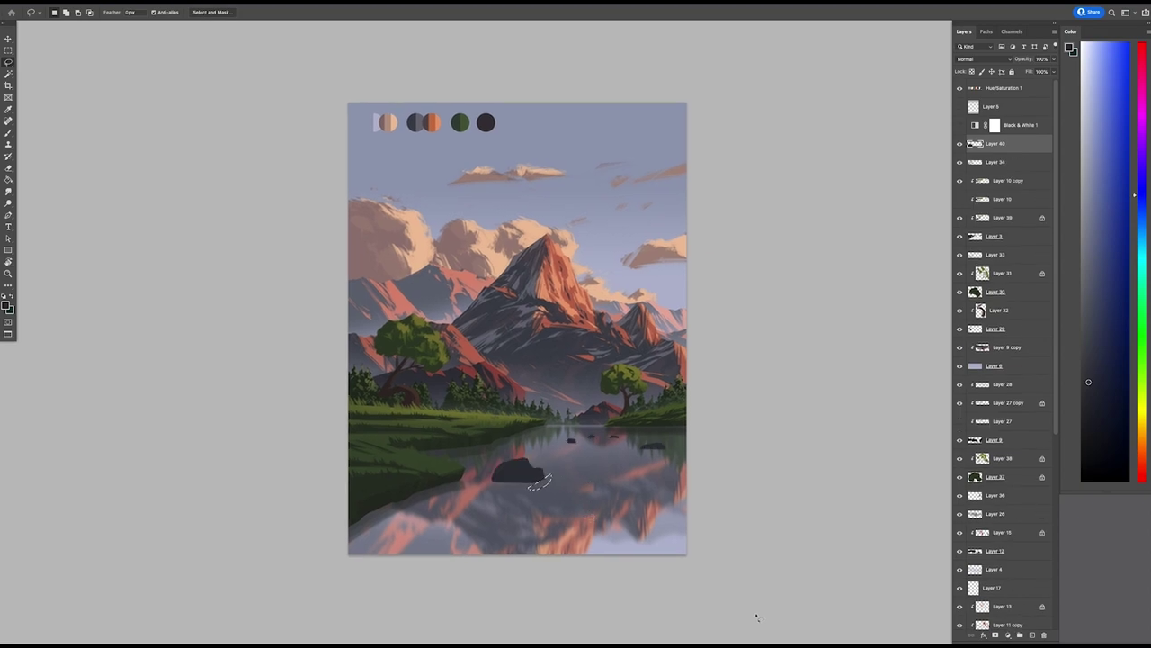
key(ctrl+t)
key(ctrl+plus)
key(Return)
key(l)
- Add a new layer, choose a grass brush and paint dark reed clumps in the water around the rocks
key(ctrl+shift+alt+n)
key(b)
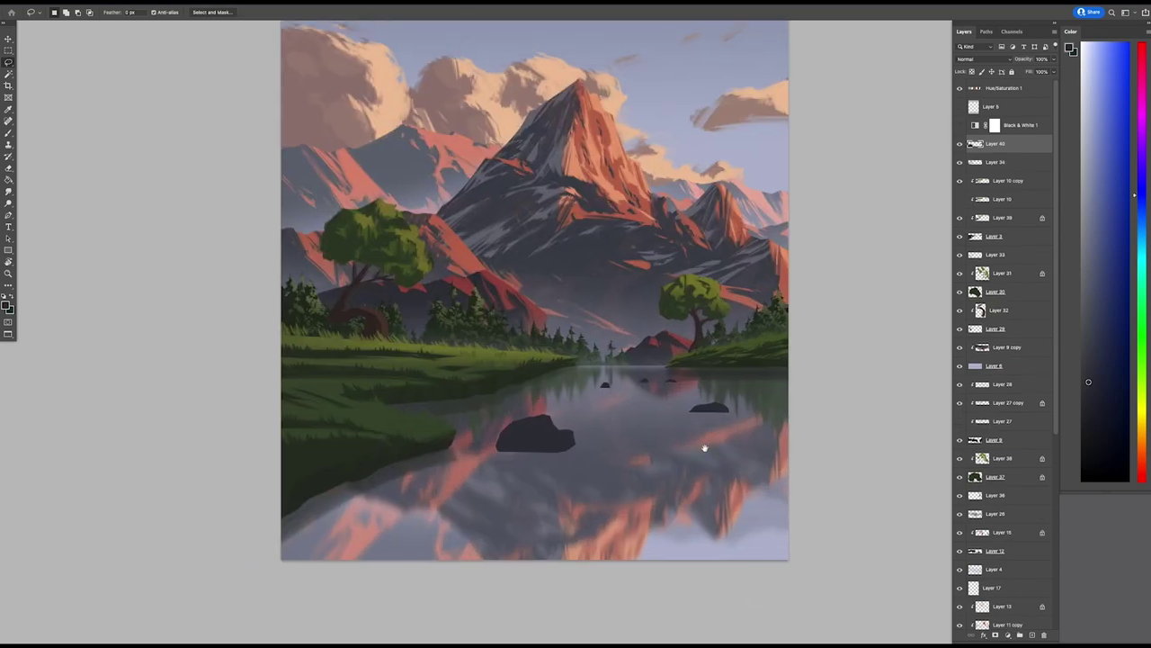
right_click(763, 260)
key(Escape)
key(b)
mouse_move(711, 440)
mouse_down()
mouse_move(706, 427)
mouse_move(694, 442)
mouse_up()
click(713, 503)
mouse_move(731, 509)
mouse_down()
mouse_move(759, 537)
mouse_move(722, 504)
mouse_up()
- Add a new layer in Multiply mode and softly darken the water along the lower edge at 10% brush opacity
scroll(747, 517, down, 3)
key(ctrl+shift+alt+n)
key(shift+alt+m)
key(b)
key(1)
mouse_move(296, 571)
mouse_down()
mouse_move(275, 591)
mouse_move(286, 568)
mouse_move(317, 551)
mouse_up()
- Select the rock layer, Layer 40, lock its transparency and shade the rocks with dark blue-grey tones
ctrl+click(727, 382)
key(0)
alt+click(619, 461)
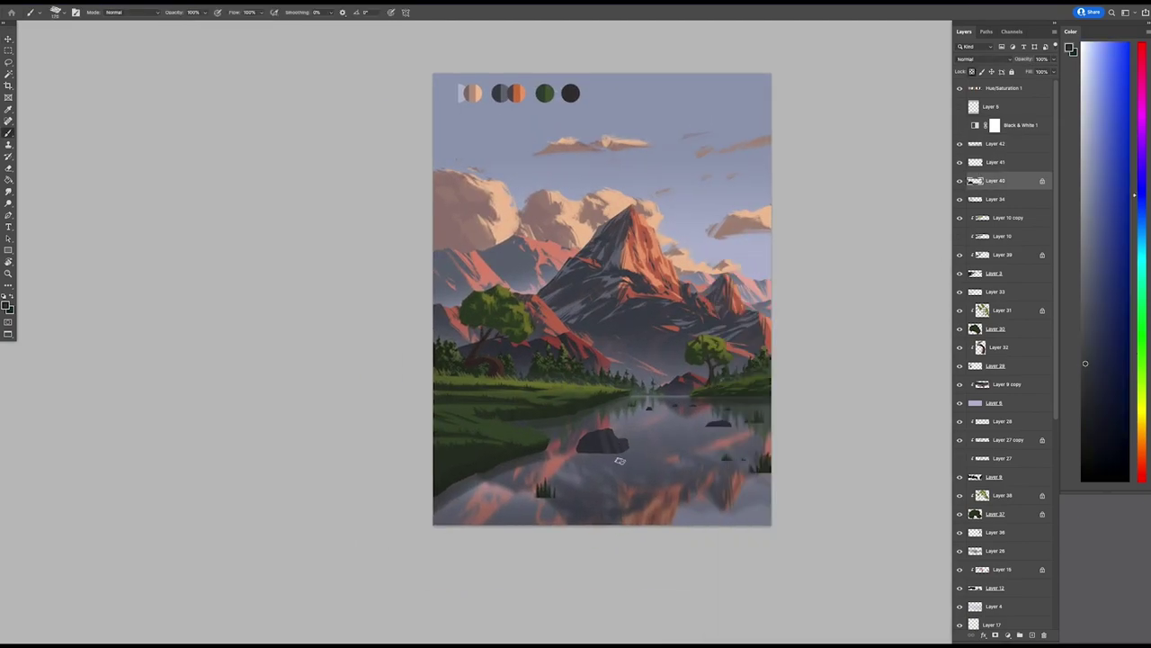
key(slash)
mouse_move(730, 413)
mouse_down()
mouse_move(787, 396)
mouse_move(745, 426)
mouse_up()
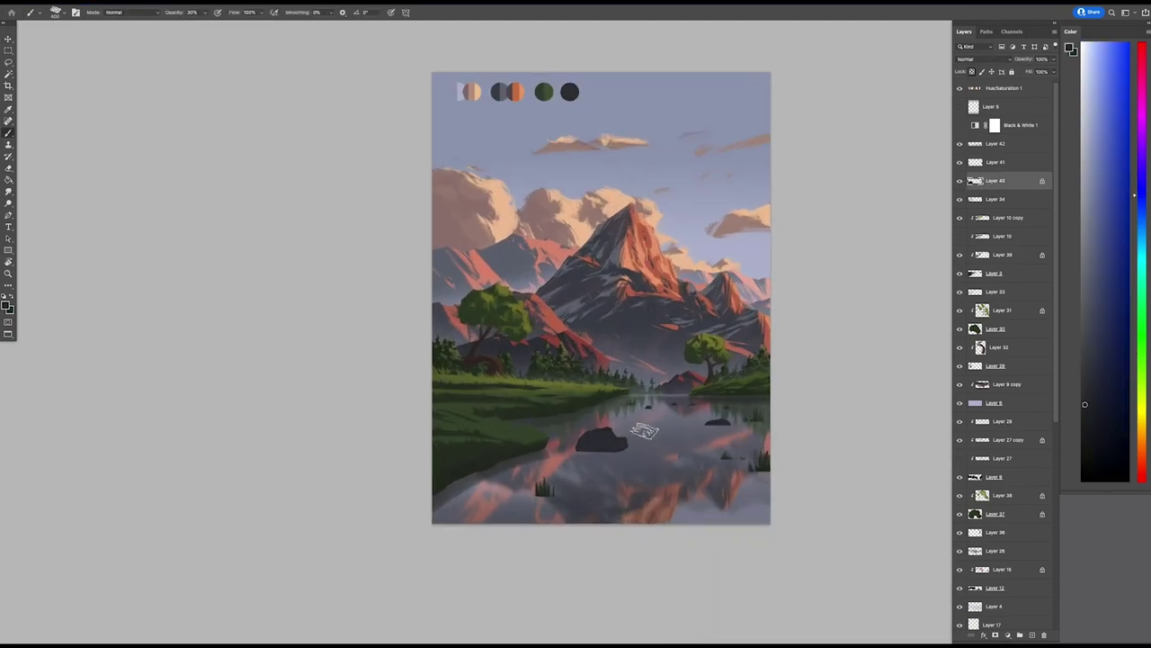
- Add a layer clipped to the rock layer, paint lighter planes on the large rock and erase the excess
right_click(990, 179)
alt+click(1026, 441)
alt+click(616, 442)
key(0)
key(e)
drag(621, 470, 679, 507)
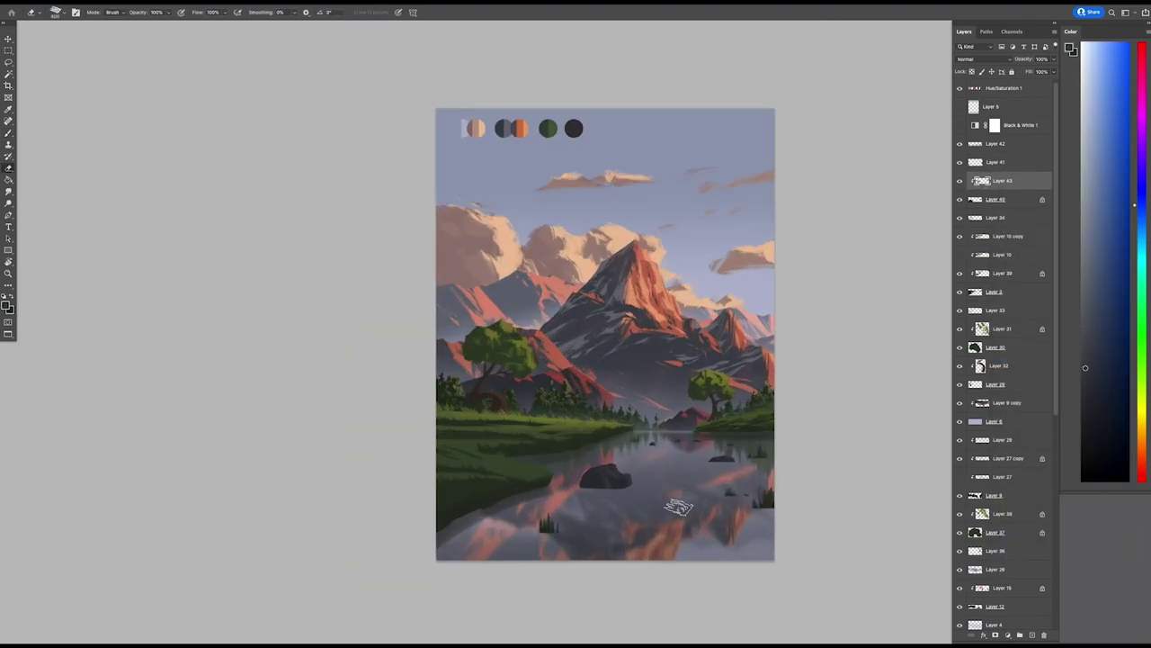
- Reshape the large rock into a lower, flatter form on Layer 40 and repaint its lighter top plane on Layer 43
key(b)
key(alt+bracketleft)
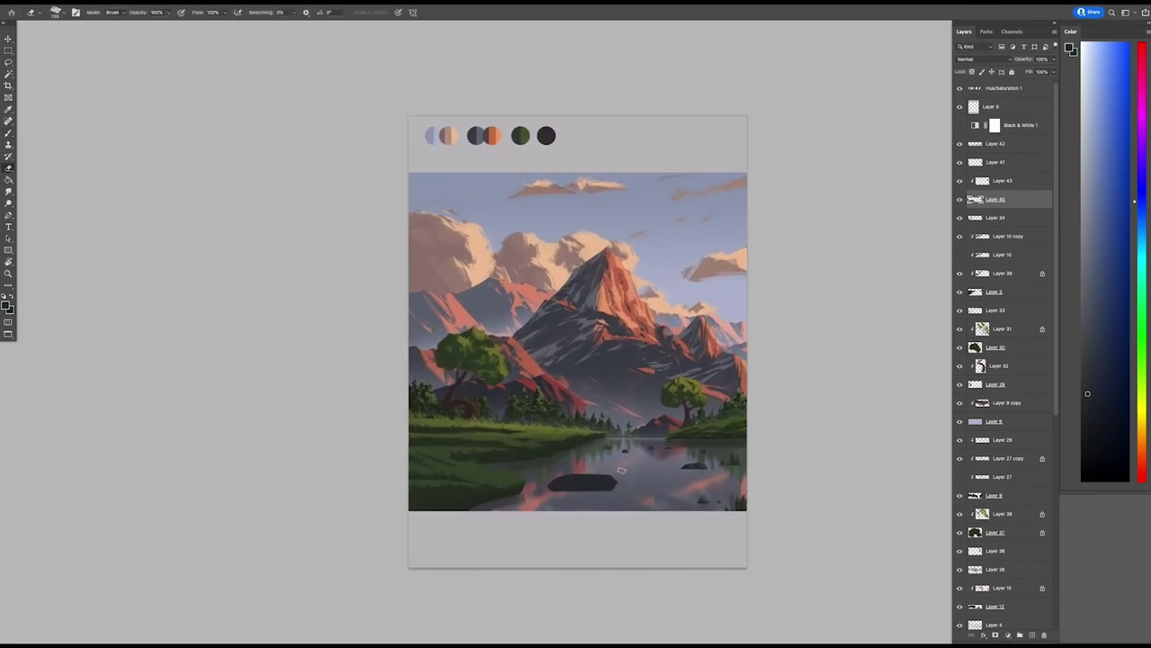
scroll(551, 496, left, 2)
key(alt+bracketright)
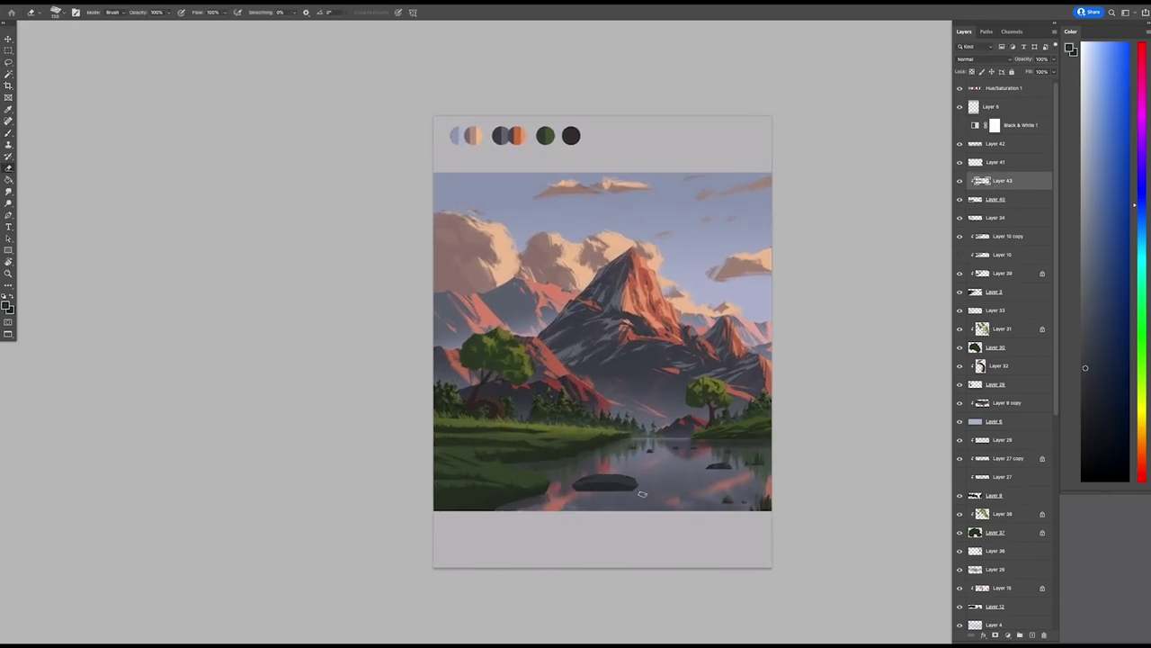
key(b)
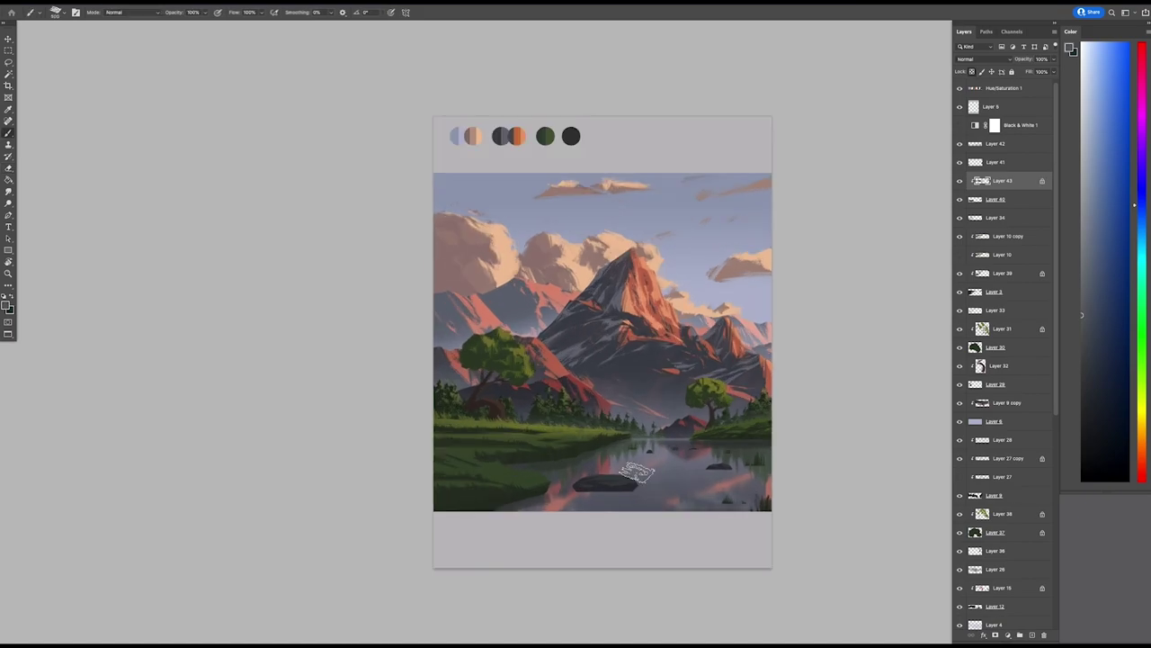
- Trim the large rock's silhouette on Layer 40 with the Eraser and repaint its dark edges
key(alt+bracketleft)
key(l)
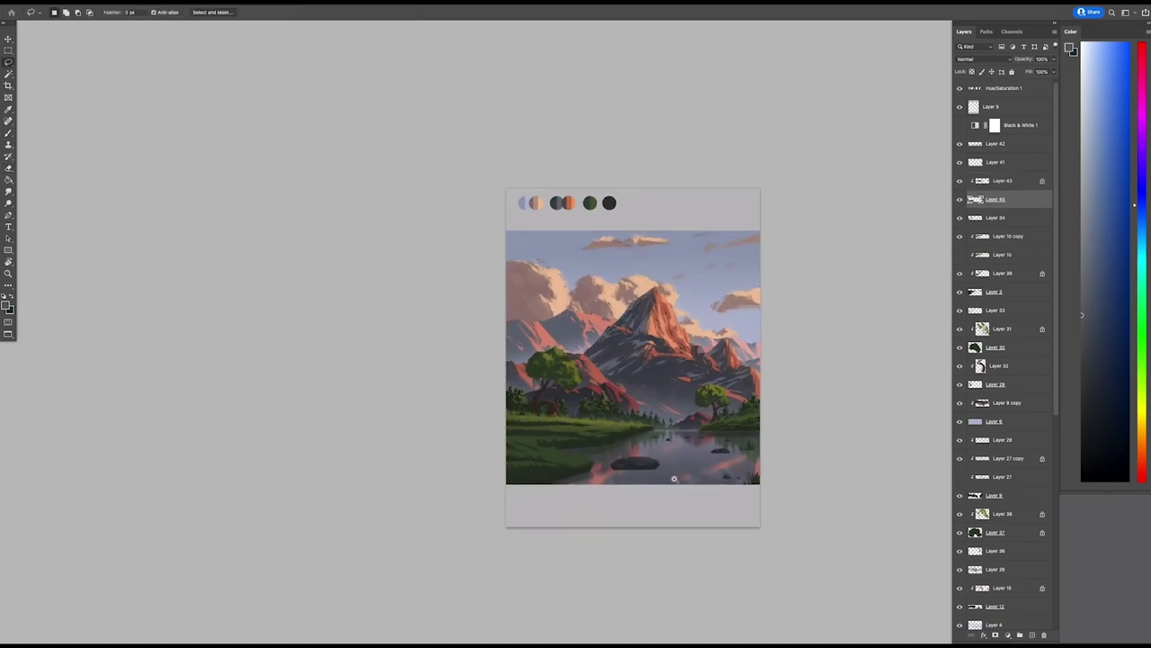
scroll(706, 438, right, 1)
key(e)
drag(580, 463, 596, 467)
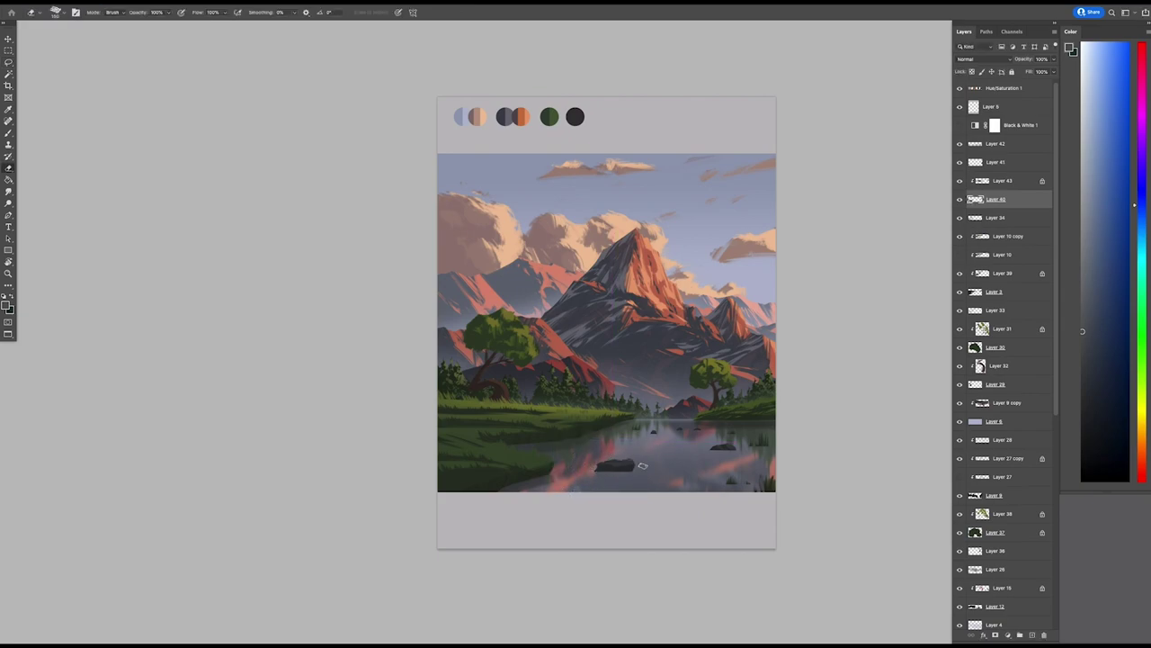
key(b)
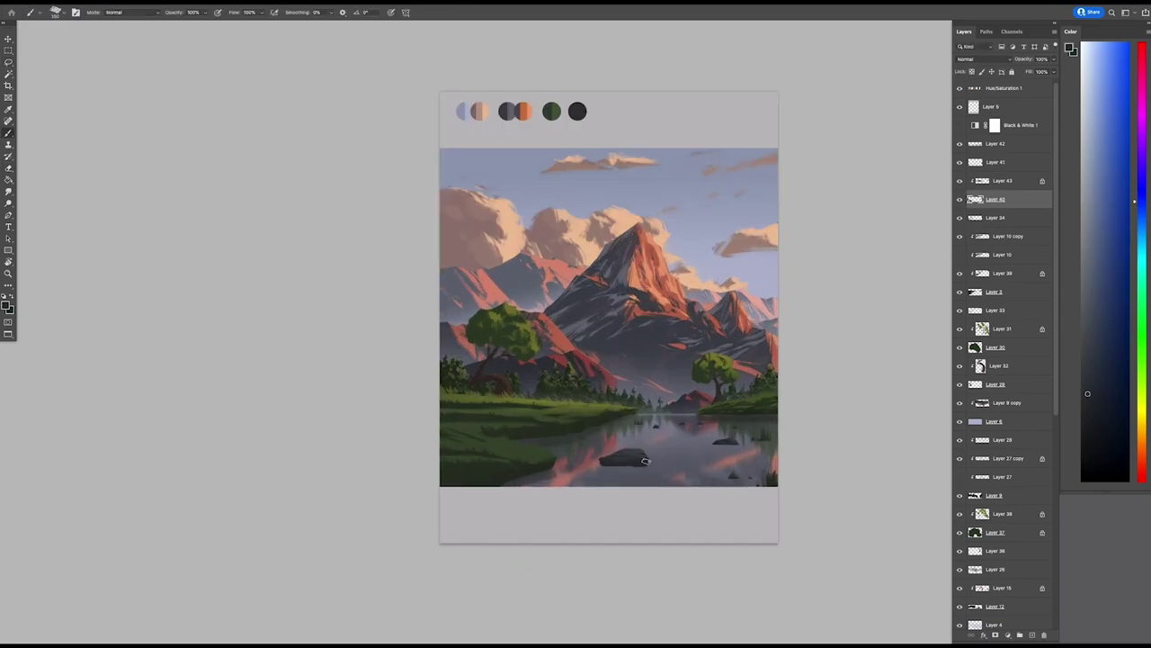
- Repaint the large rock's lighter planes on Layer 43 and build its peak up on Layer 40 with sampled greys
key(b)
key(alt+bracketright)
alt+click(629, 449)
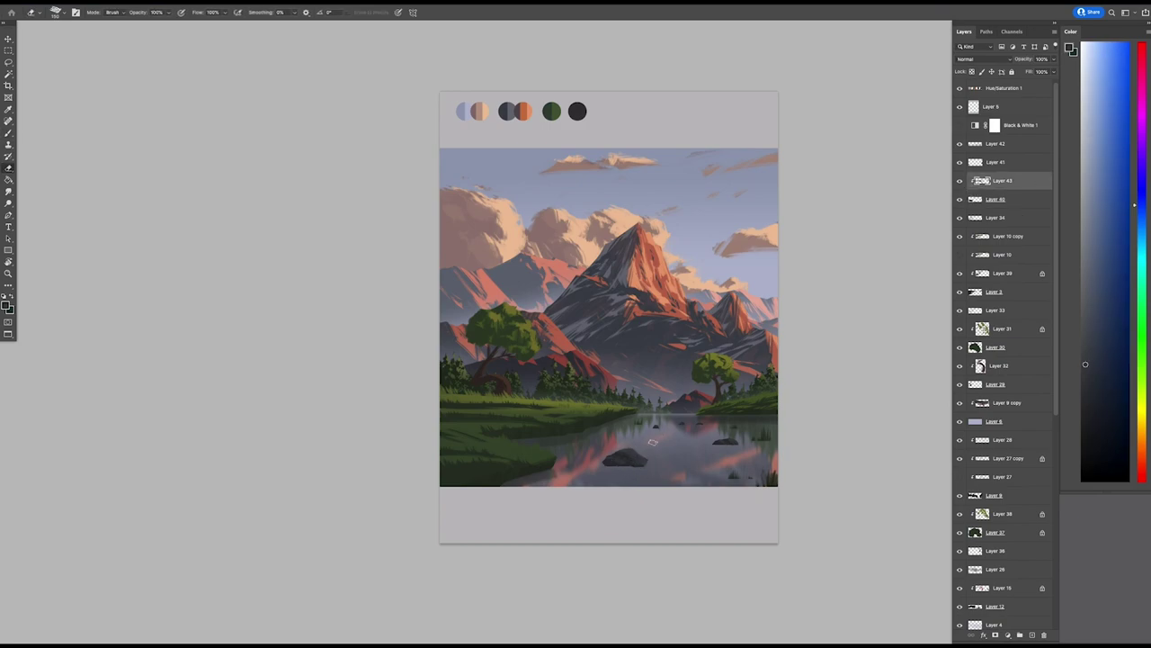
key(b)
key(alt+bracketleft)
alt+click(631, 464)
scroll(594, 460, right, 2)
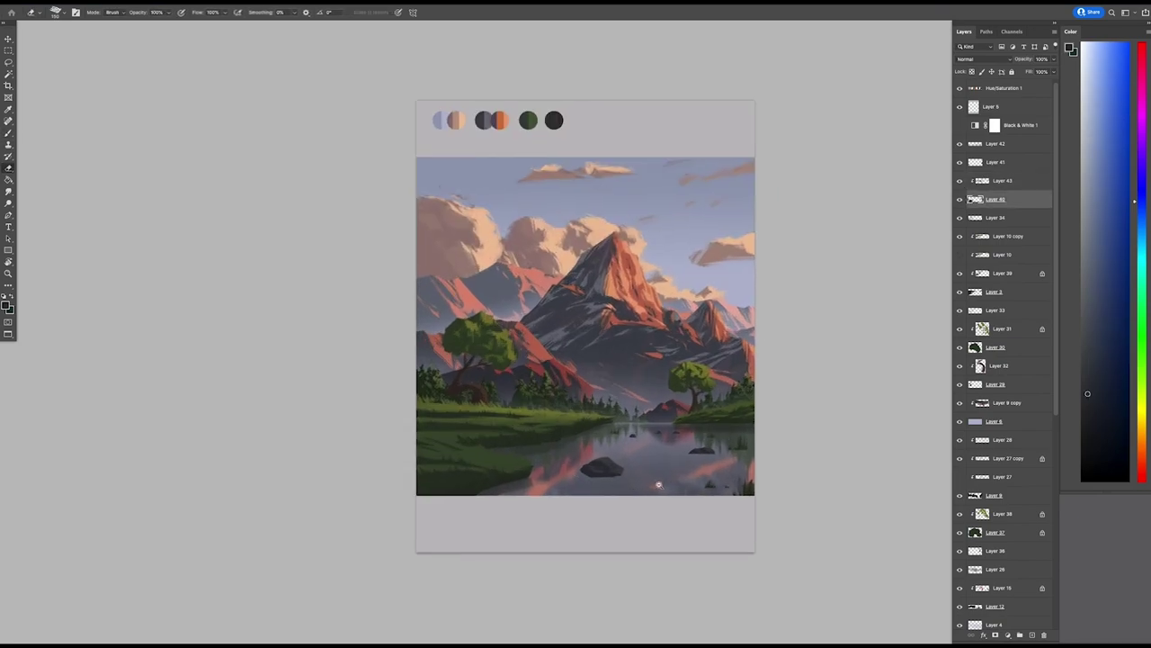
- Paint a dark mass of foreground rocks across the lower edge of the lake on Layer 40 and refine its outline
scroll(641, 520, down, 5)
key(b)
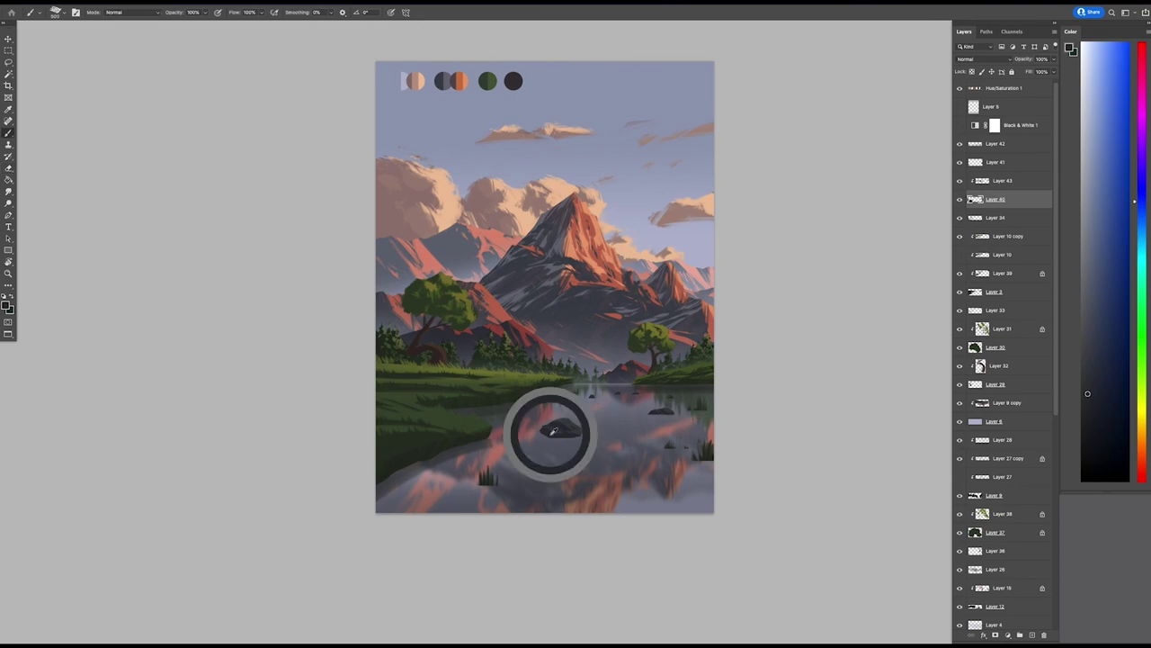
mouse_move(440, 490)
mouse_down()
mouse_move(553, 501)
mouse_move(727, 486)
mouse_up()
scroll(727, 435, down, 4)
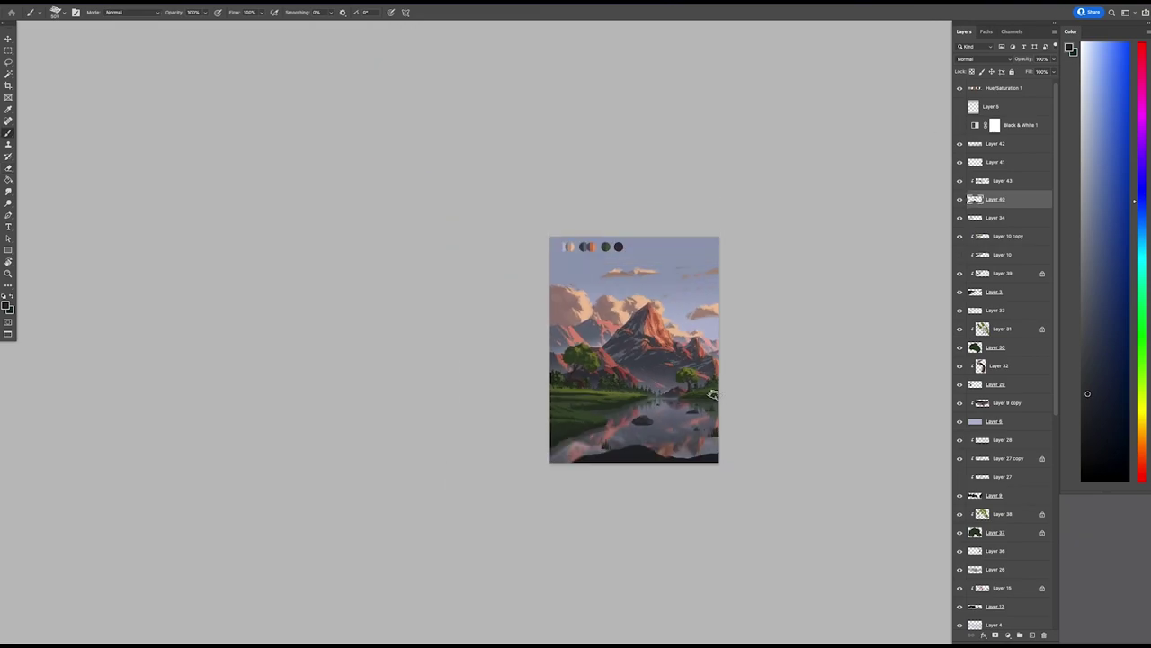
scroll(611, 442, up, 4)
key(alt+bracketright)
key(e)
key(alt+bracketleft)
scroll(611, 443, left, 2)
key(alt+bracketright)
key(alt+bracketright)
key(alt+bracketright)
key(b)
alt+click(629, 475)
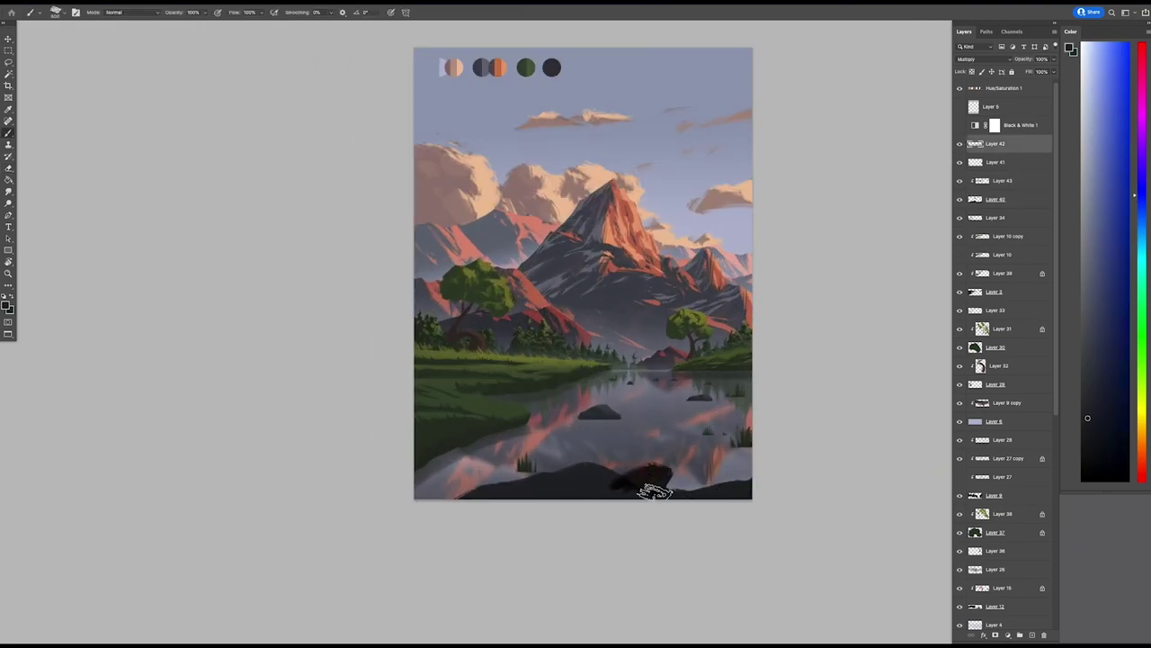
key(alt+bracketleft)
key(alt+bracketleft)
key(alt+bracketleft)
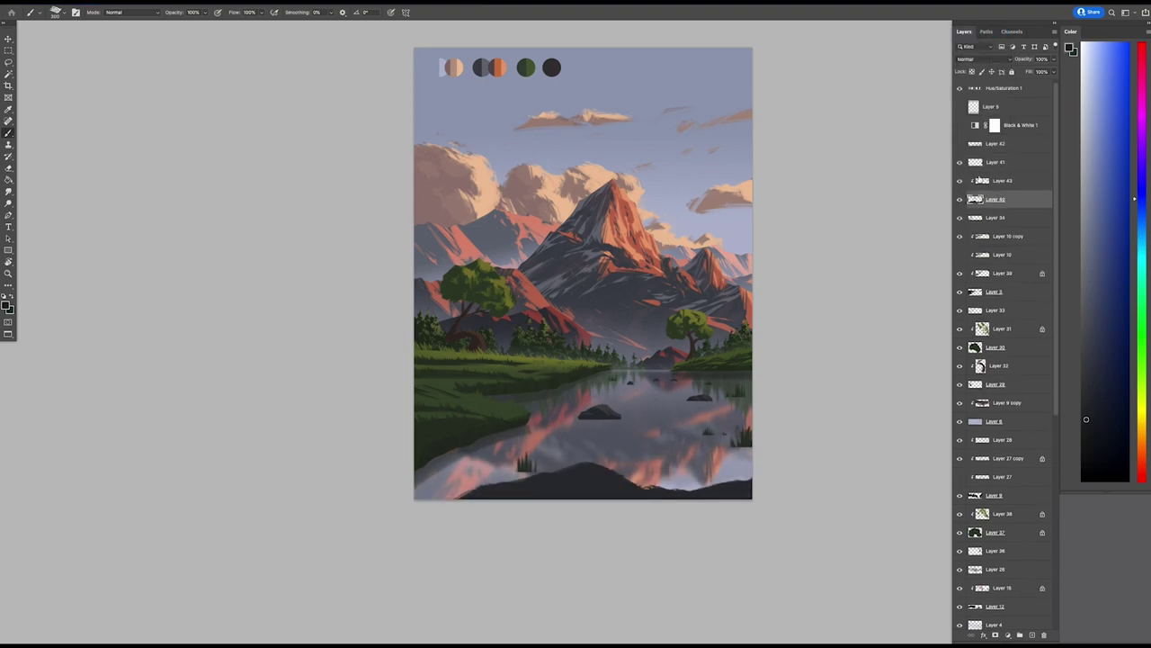
- Paint lighter grey planes on the foreground rocks on Layer 43 and carve their edges with the Eraser
alt+click(629, 483)
key(alt+bracketright)
key(e)
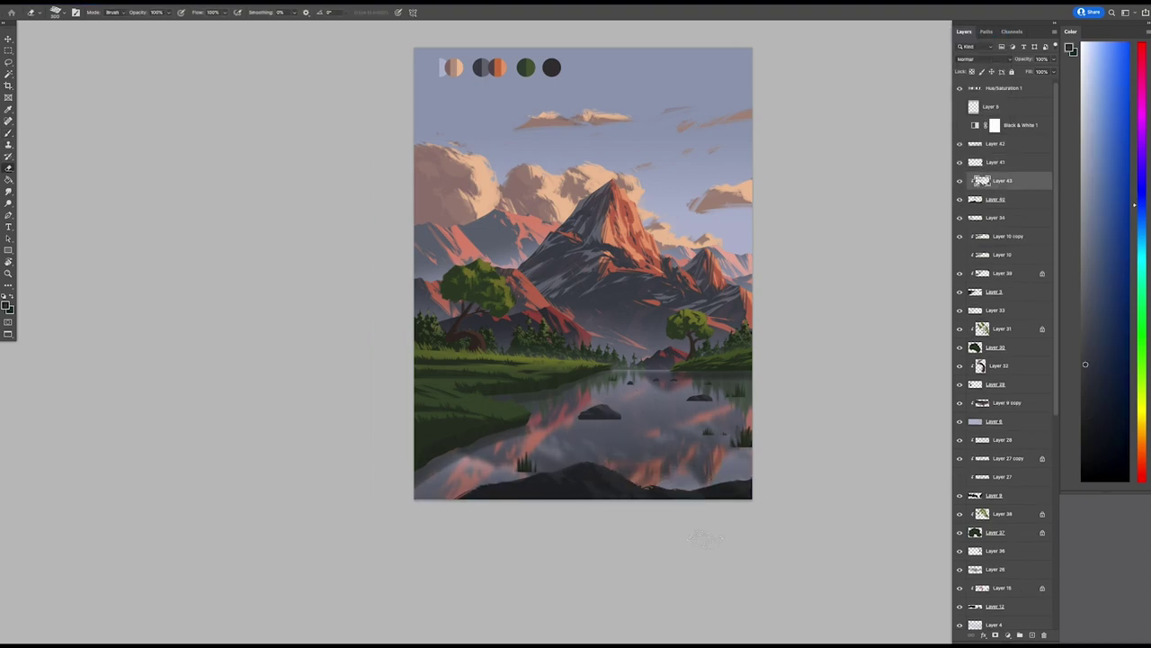
scroll(711, 504, down, 2)
scroll(719, 494, up, 2)
scroll(719, 504, down, 2)
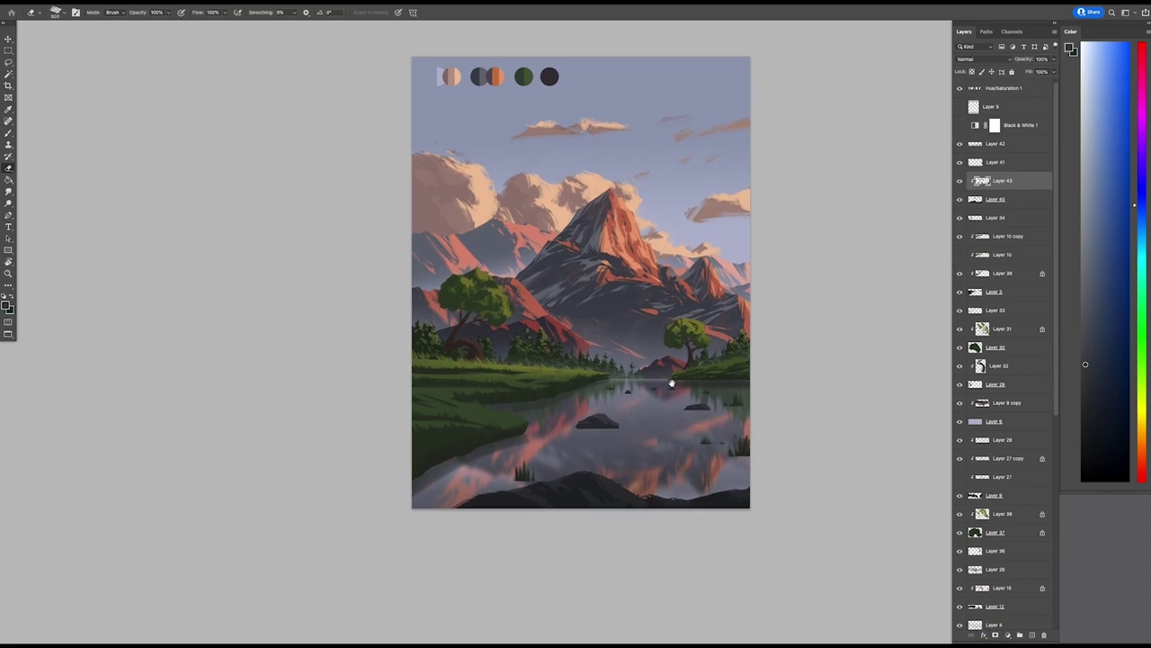
- Select the first tree's bark shading layer, Layer 32, and touch up the bark on the trunk
scroll(681, 398, up, 3)
key(alt+bracketleft)
key(alt+bracketleft)
key(alt+bracketleft)
key(alt+bracketleft)
key(alt+bracketleft)
key(alt+bracketleft)
key(alt+bracketleft)
key(alt+bracketleft)
key(alt+bracketleft)
key(alt+bracketleft)
scroll(531, 360, up, 5)
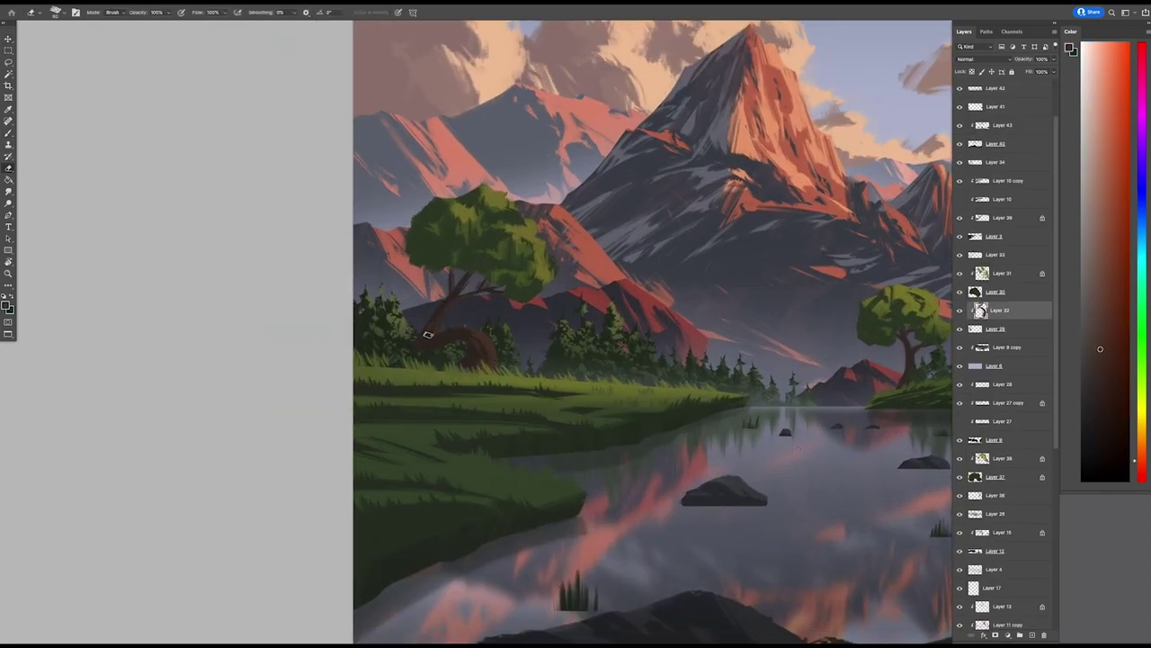
- Paint thin dark branches beneath the first tree's canopy on the trunk layer and refine their shading on Layer 32
key(alt+bracketleft)
key(b)
alt+click(453, 269)
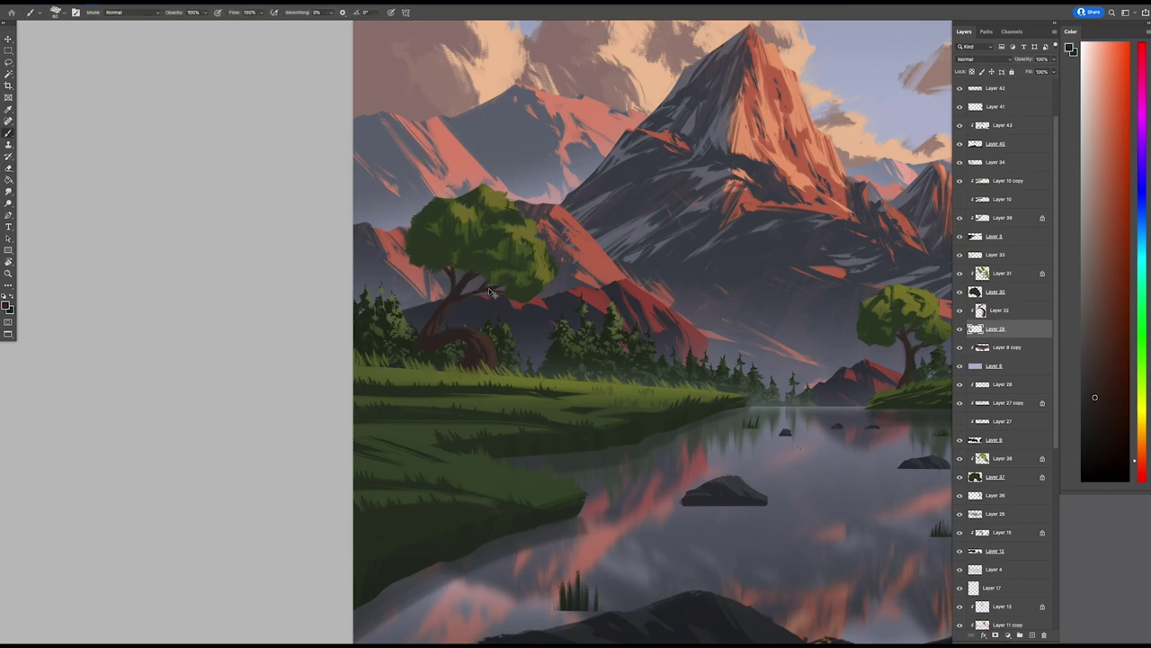
key(alt+bracketright)
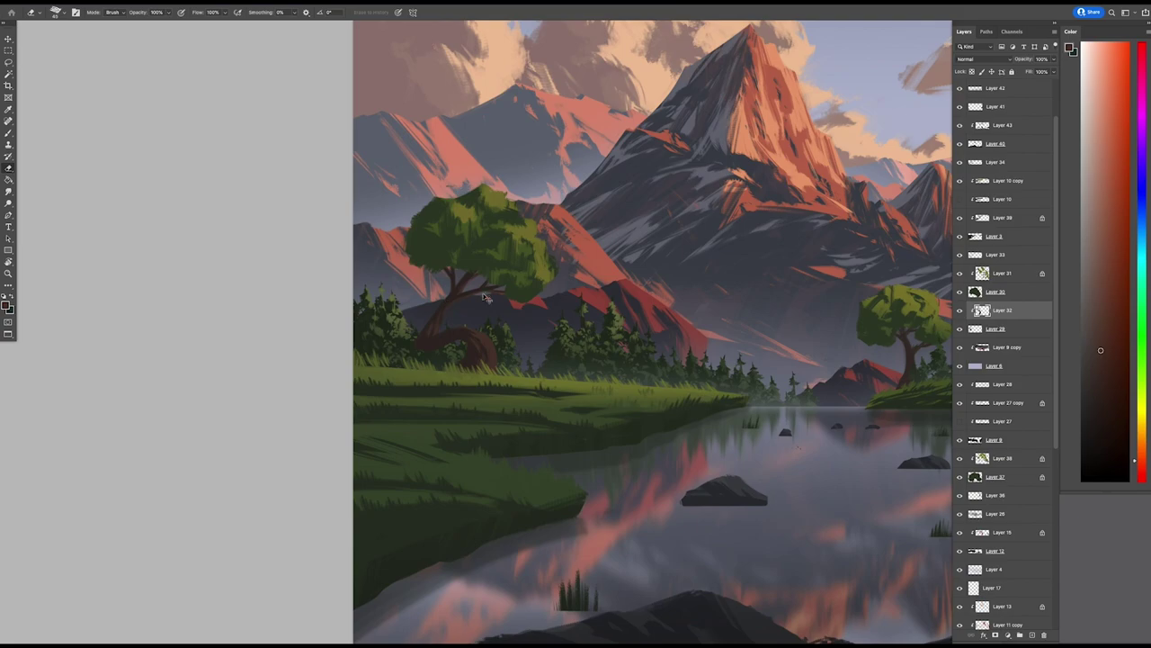
- Lock the transparent pixels of Layer 32 and paint warmer brown tones on the first tree's trunk
key(ctrl+0)
key(slash)
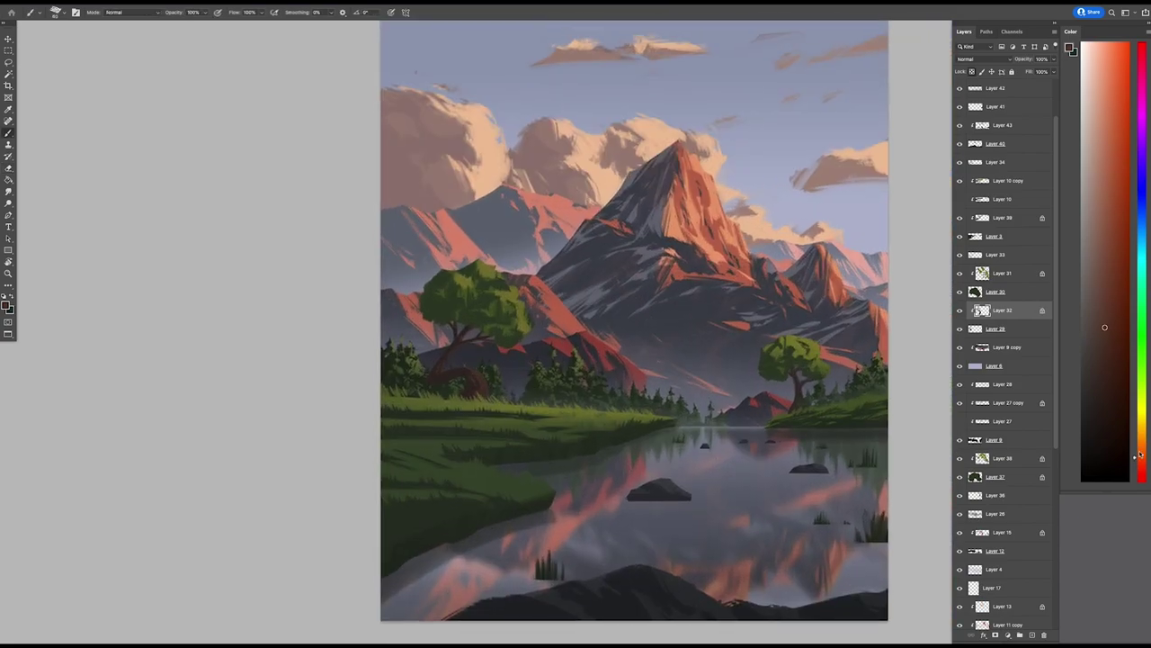
mouse_move(586, 343)
mouse_down()
mouse_move(620, 438)
mouse_move(620, 423)
mouse_up()
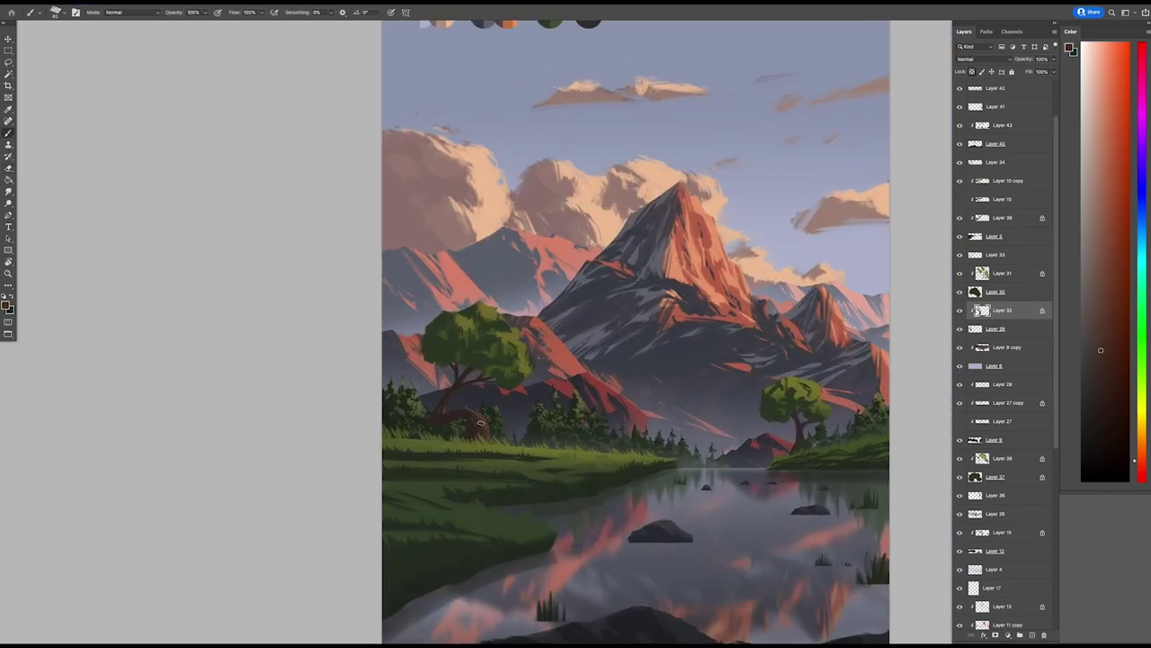
- Duplicate the first tree's foliage layer, Layer 31, hide the original and repaint the canopy with green leaf-brush clusters
click(996, 272)
key(ctrl+shift+alt+n)
key(v)
right_click(1008, 419)
click(1008, 421)
key(b)
alt+click(493, 351)
right_click(959, 295)
click(999, 296)
alt+click(578, 320)
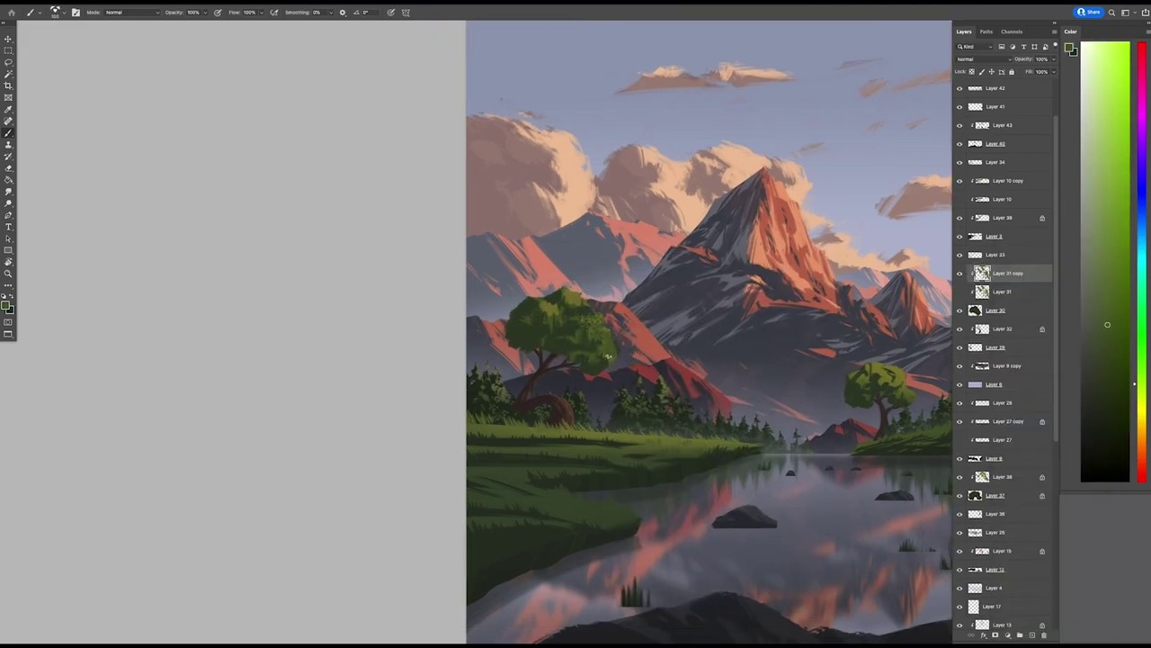
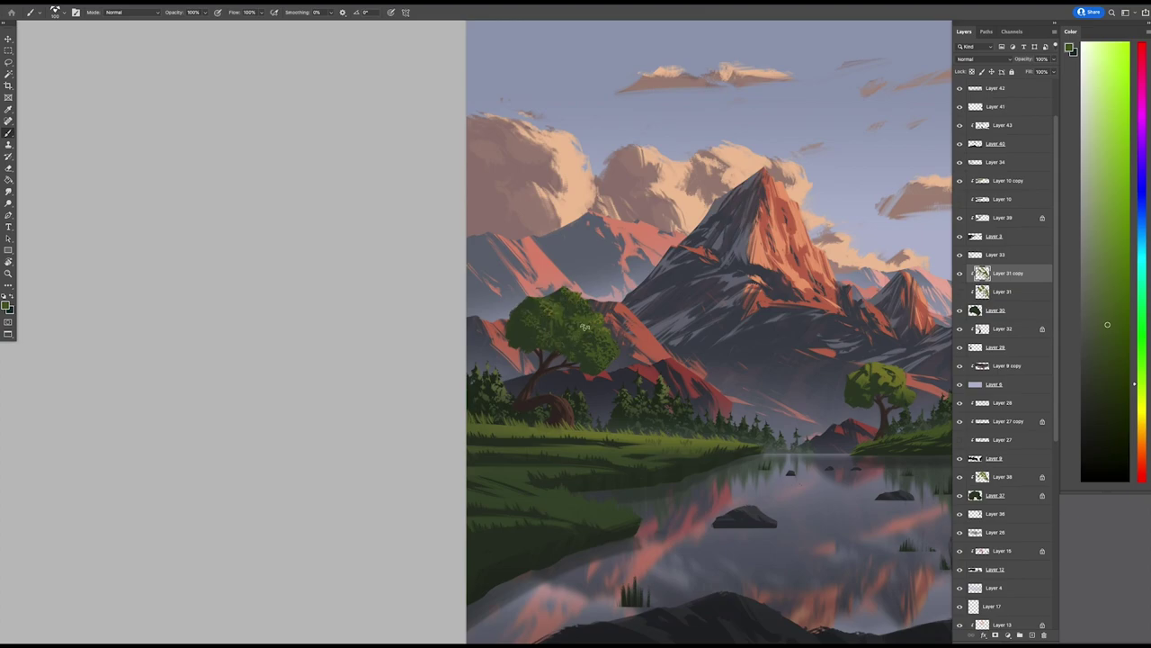
- Lock the transparency of the duplicated foliage layer and glaze yellow-green light over the first tree's canopy with a low-opacity soft brush
scroll(542, 295, right, 1)
drag(531, 321, 517, 317)
right_click(517, 316)
key(Escape)
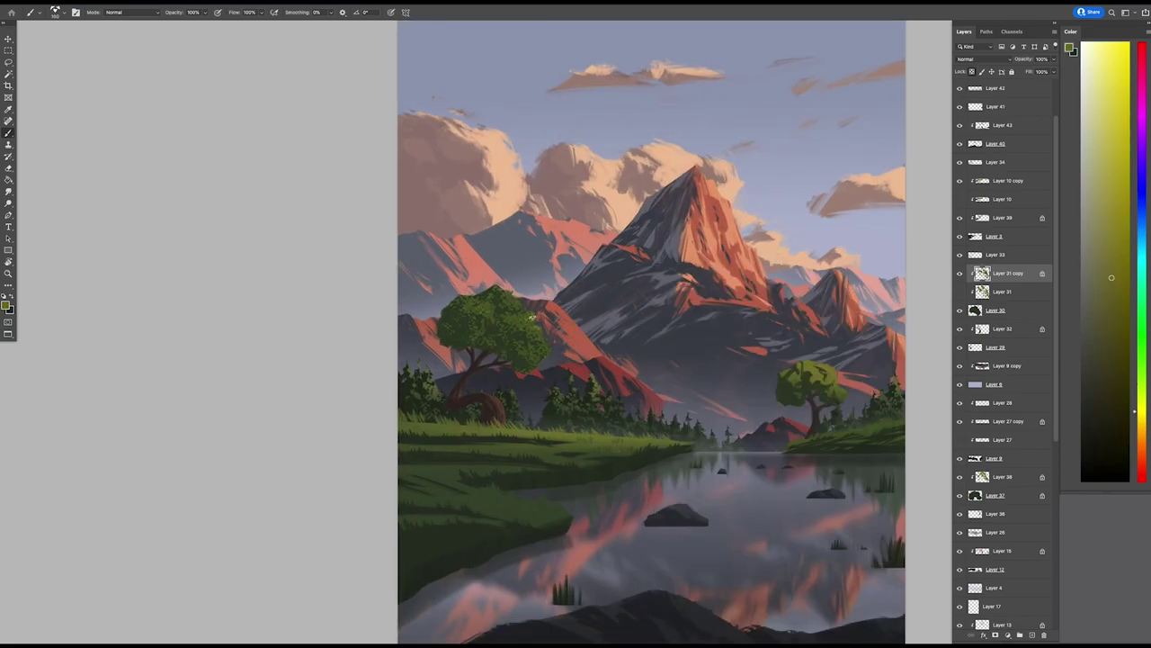
key(ctrl+minus)
right_click(568, 387)
key(Escape)
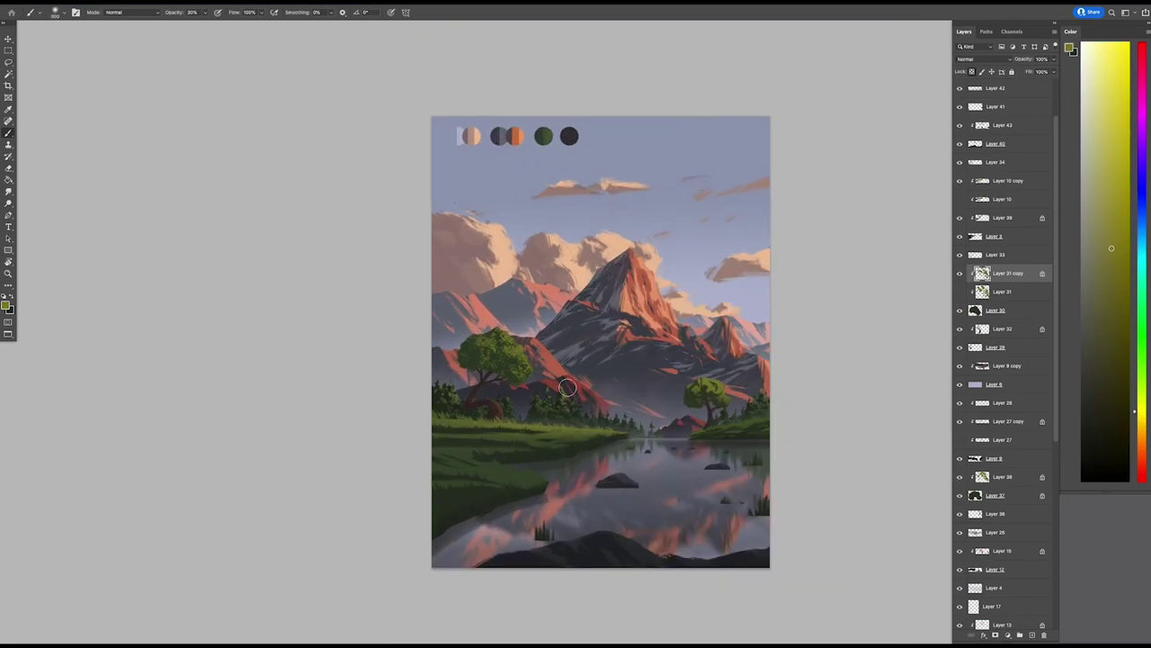
alt+click(606, 370)
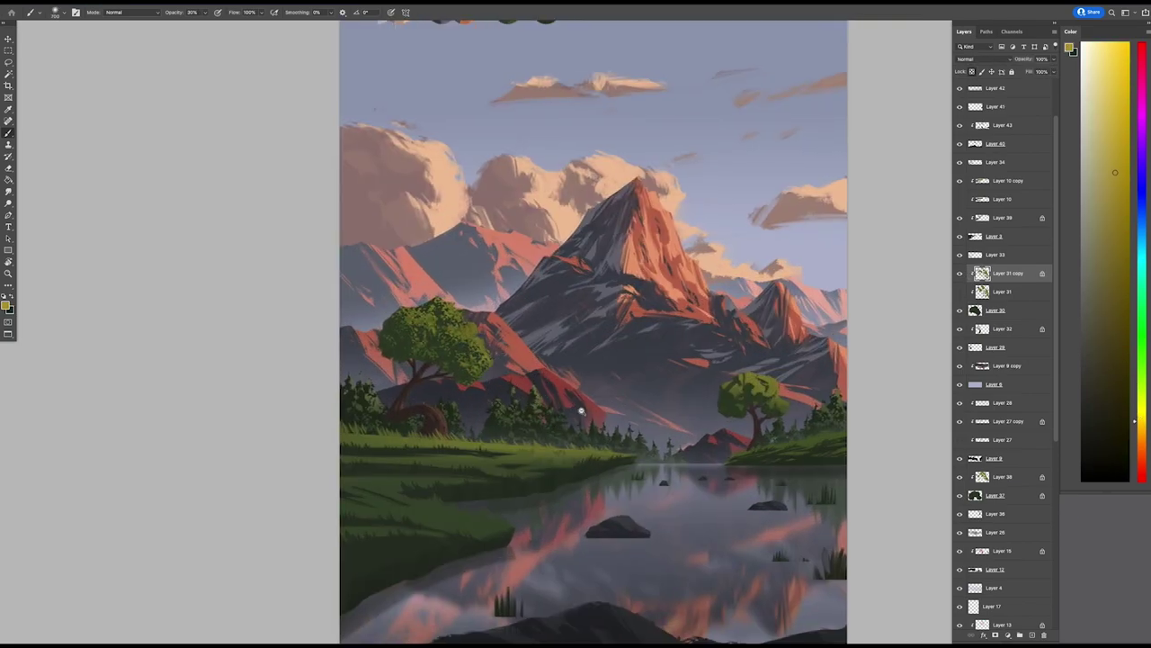
key(ctrl+plus)
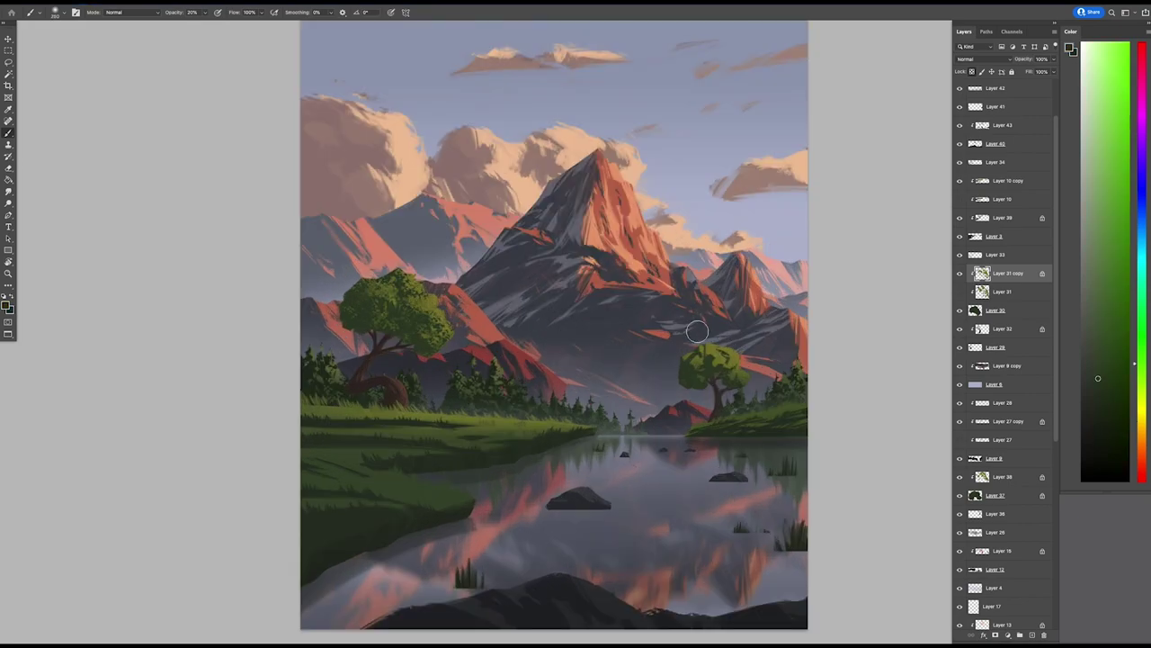
- Shade and warm the conifers along the far shore on Layer 27 copy with a low-opacity soft brush
key(x)
ctrl+click(538, 337)
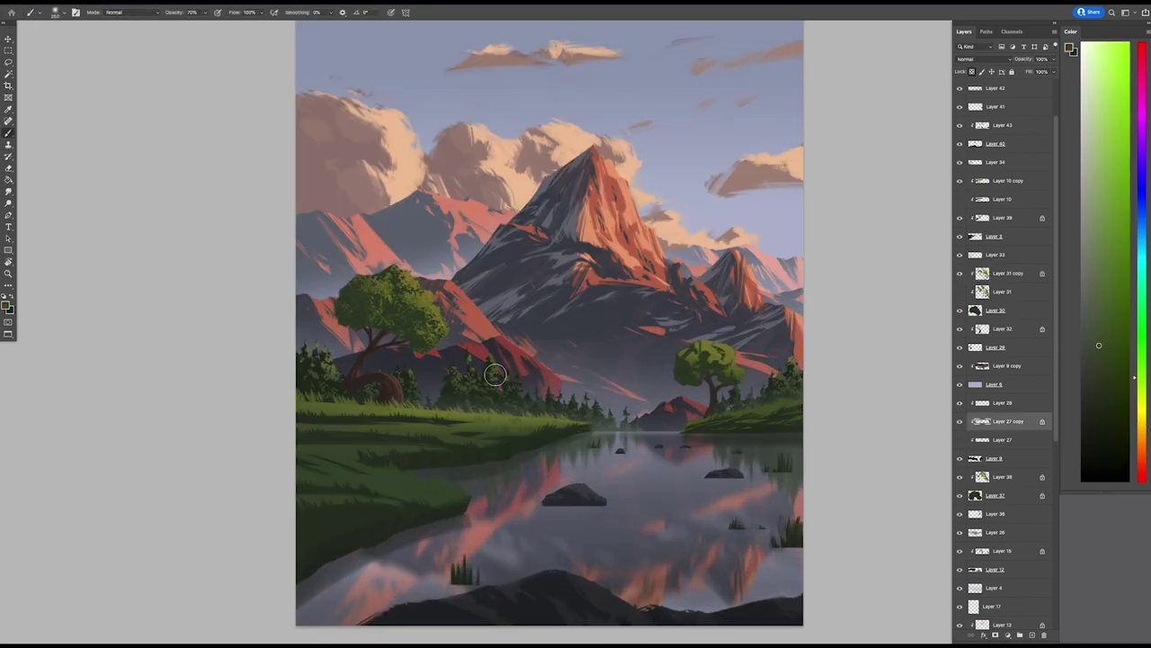
key(ctrl+minus)
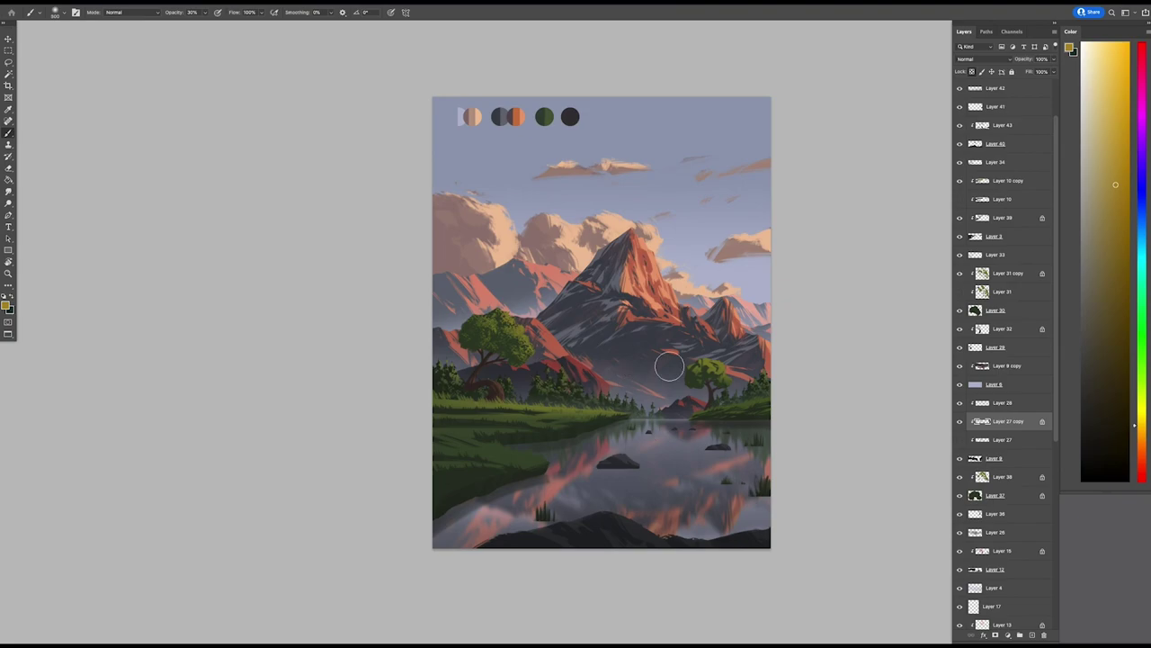
alt+click(555, 381)
scroll(555, 381, up, 2)
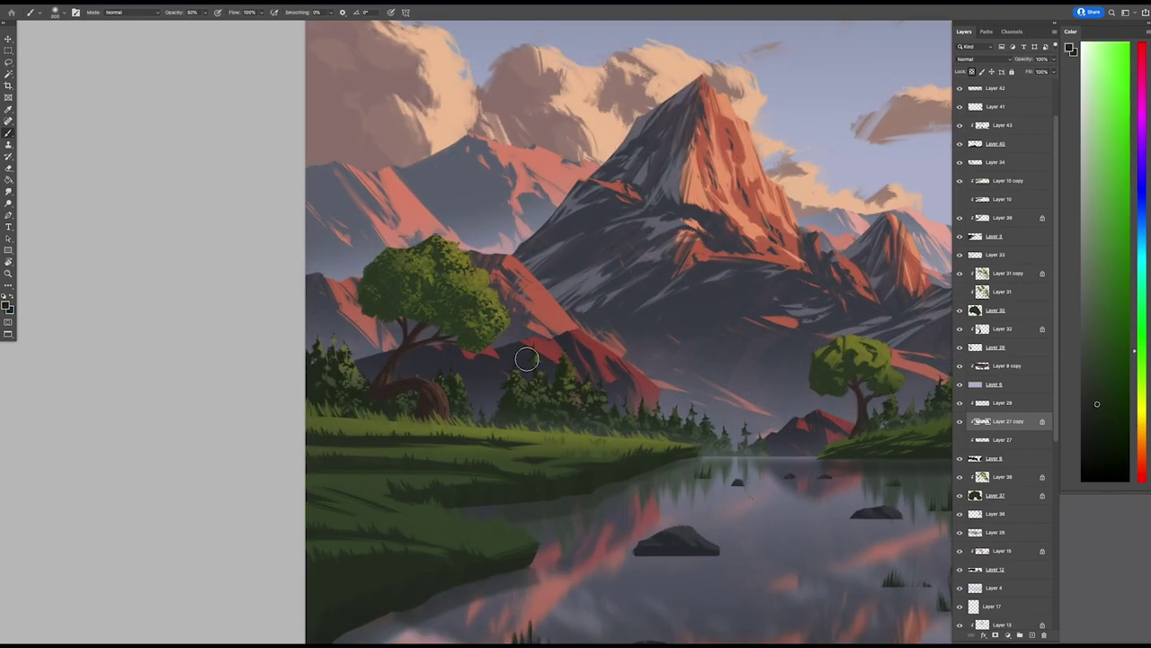
- Paint thin dark branches beneath the second tree's canopy on Layer 36 and clean up the foliage edge on Layer 37
scroll(582, 362, down, 5)
scroll(740, 407, up, 3)
ctrl+click(739, 407)
key(e)
scroll(740, 408, up, 2)
key(b)
alt+click(720, 414)
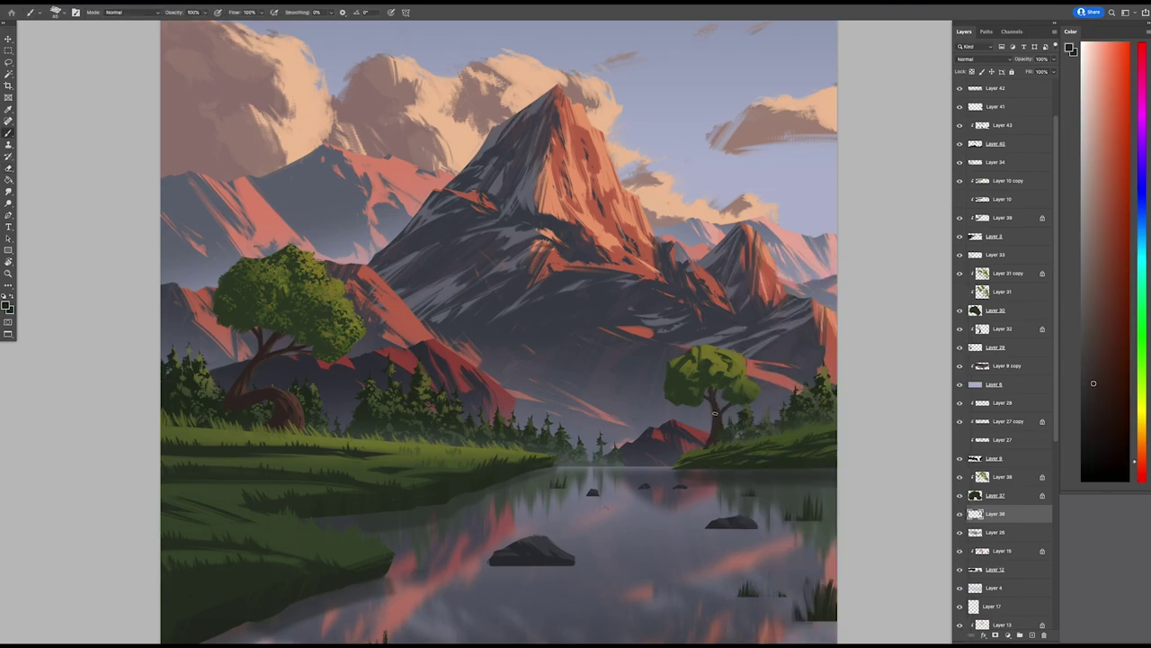
scroll(576, 360, down, 2)
scroll(576, 360, up, 2)
key(v)
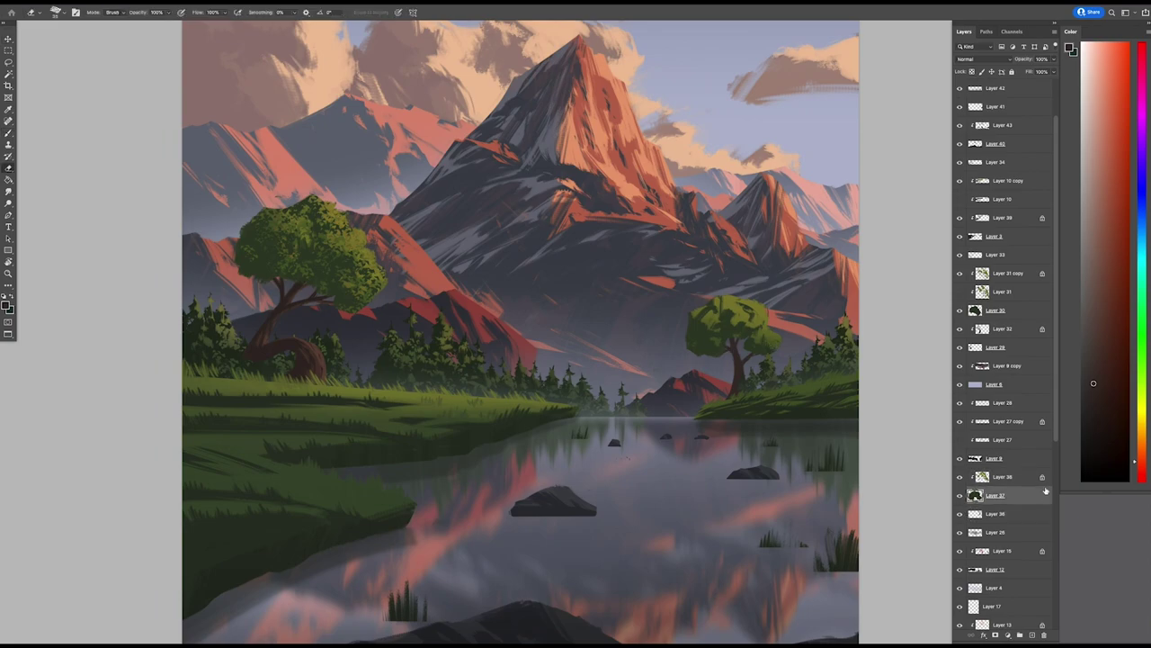
scroll(693, 327, up, 1)
- Break up the canopy outlines with dark leaf-brush clusters, on Layer 30 for the first tree and Layer 37 for the second
click(983, 310)
key(b)
alt+click(427, 300)
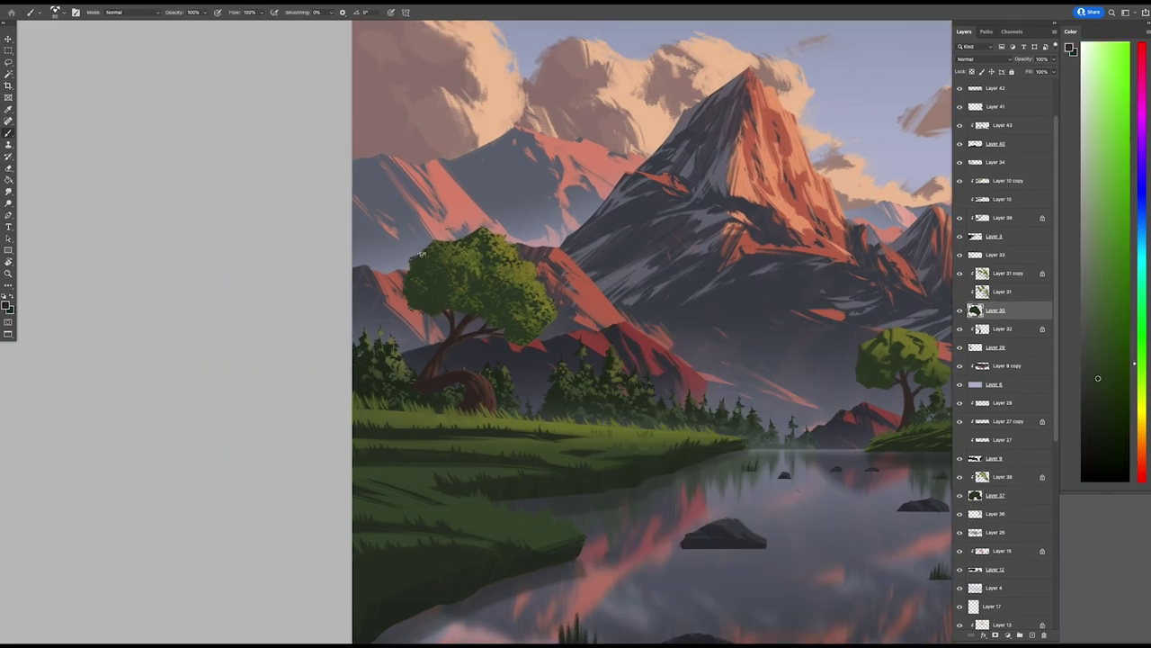
scroll(537, 279, down, 4)
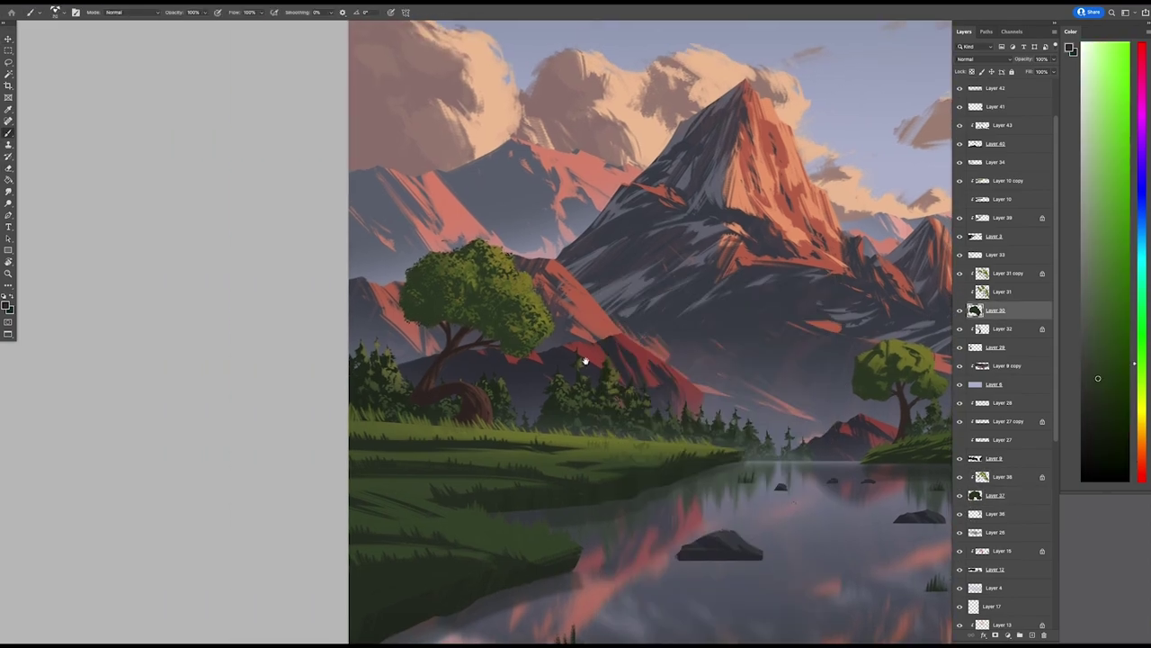
scroll(733, 366, up, 4)
ctrl+click(733, 366)
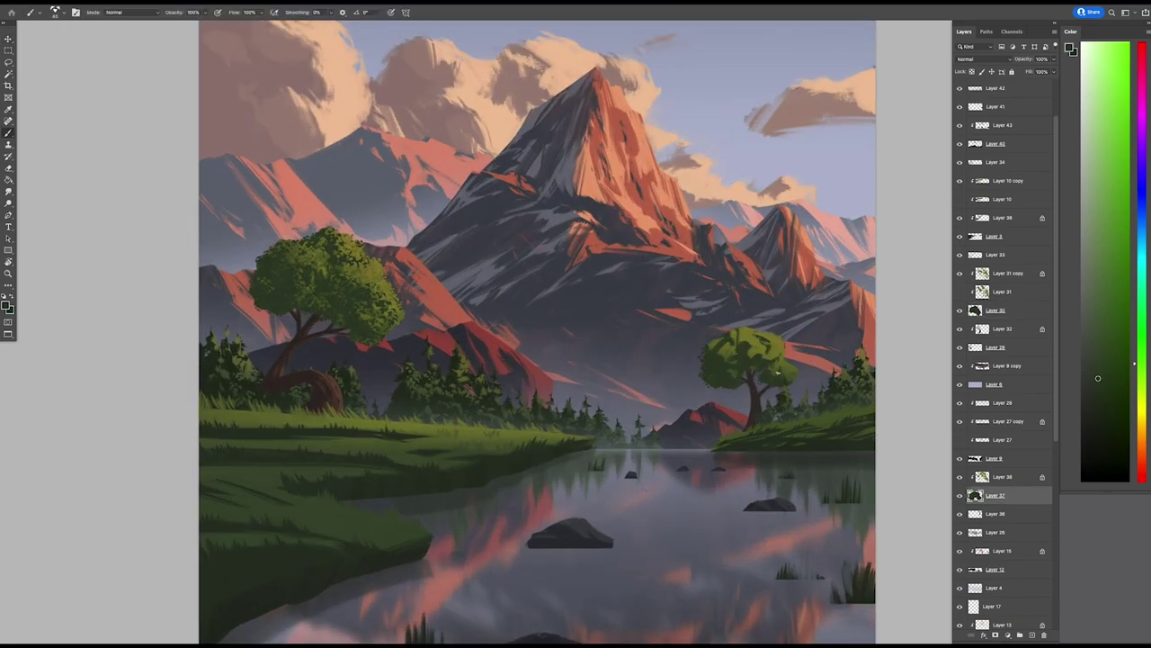
key(Return)
- Duplicate the second tree's foliage layer, Layer 38, hide the original and repaint the canopy with green leaf-brush clusters
key(v)
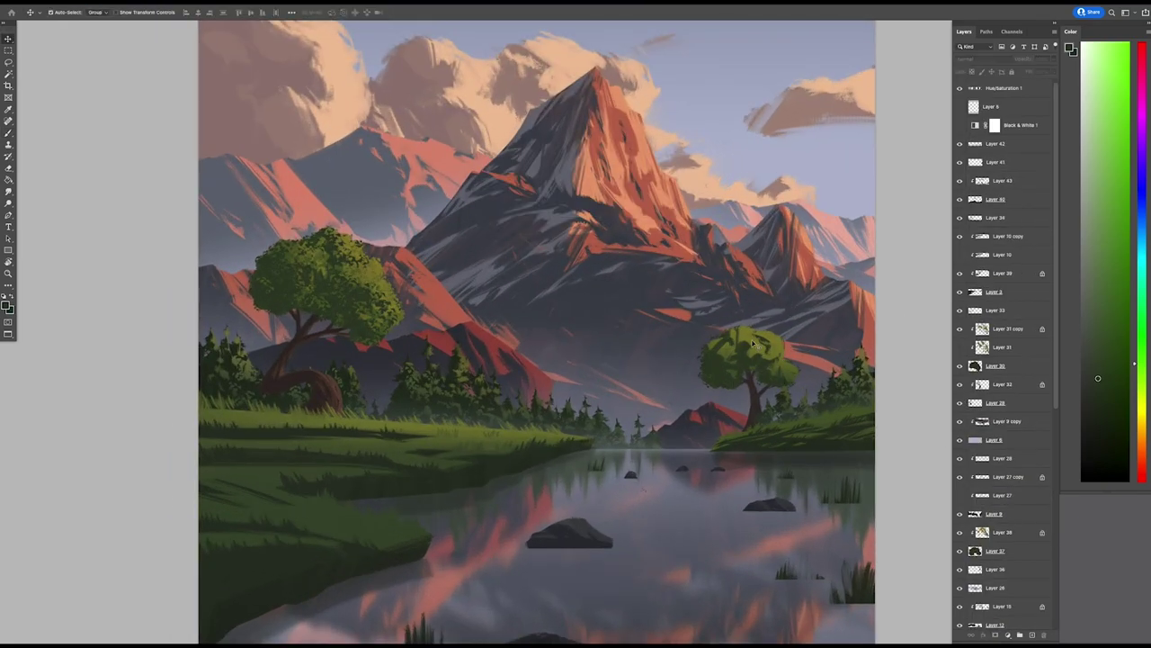
click(960, 536)
key(b)
key(ctrl+j)
right_click(697, 313)
key(Escape)
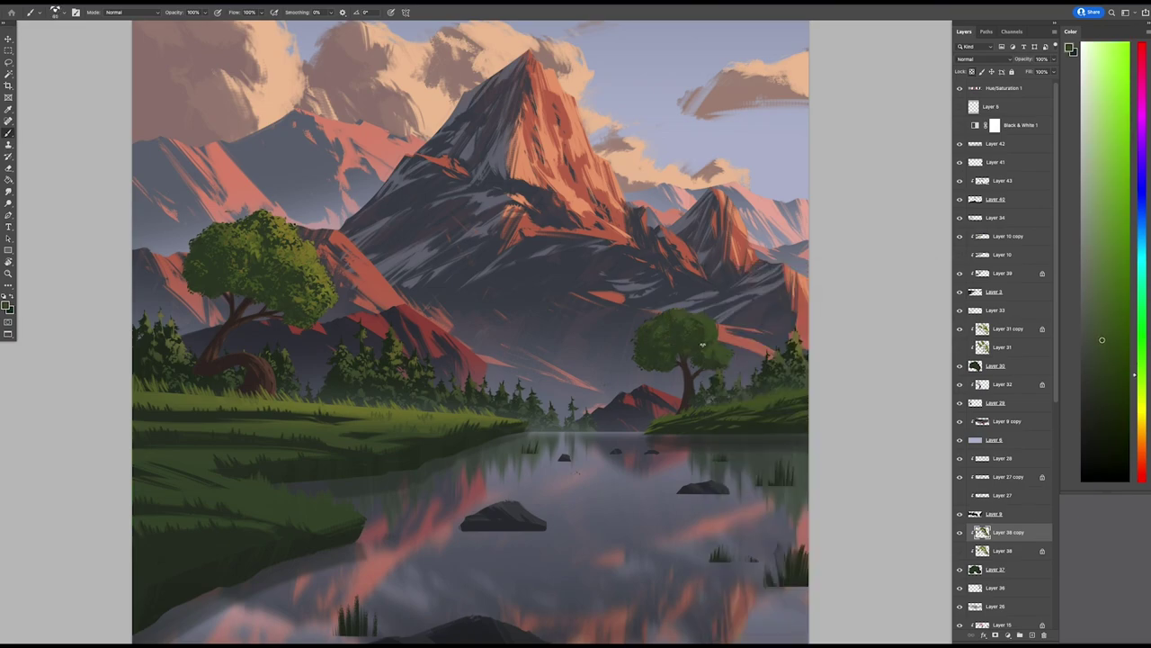
scroll(705, 348, right, 1)
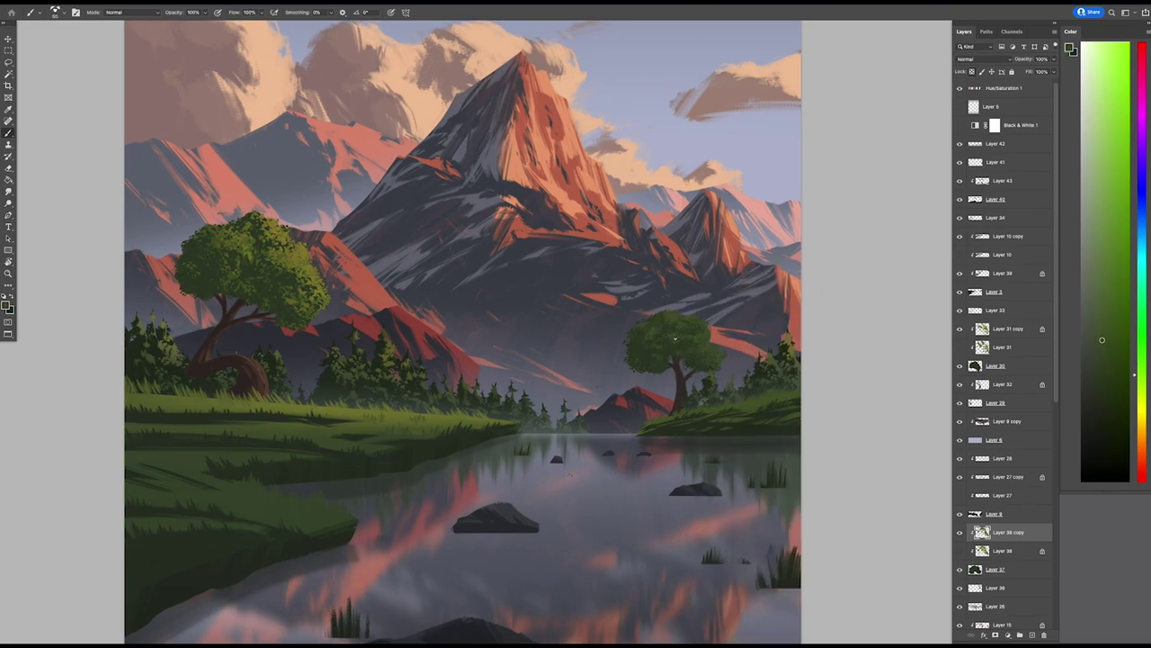
scroll(689, 346, down, 5)
scroll(689, 345, left, 2)
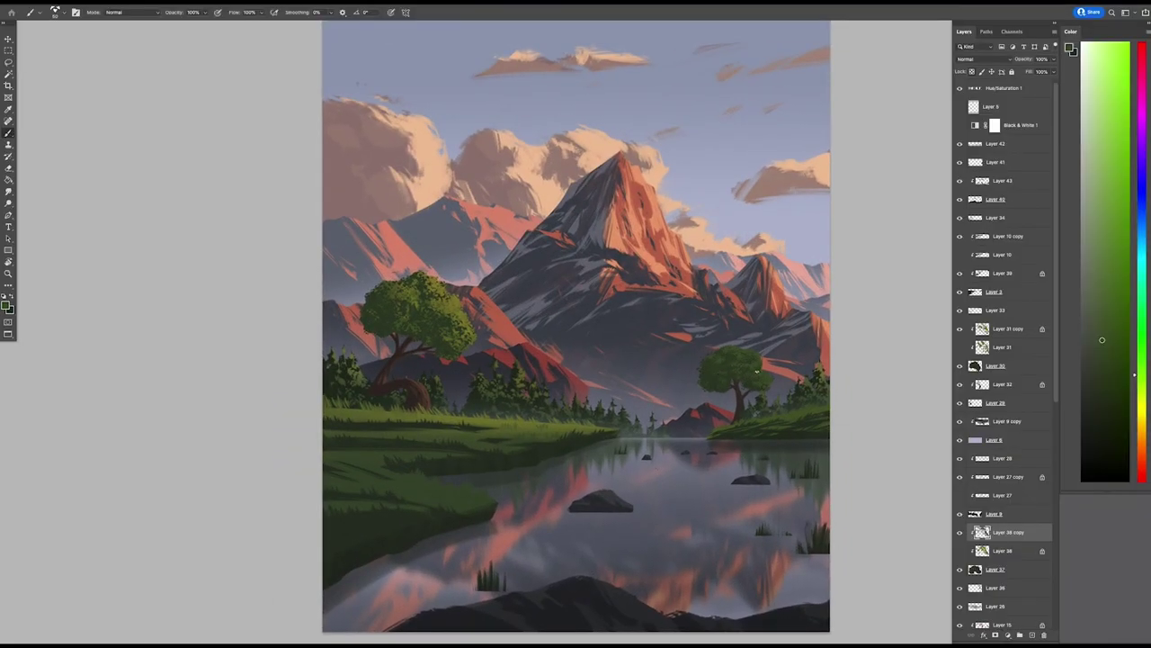
- Lock the duplicated Layer 38 and glaze yellow-green light over the second tree's canopy with a soft brush at 30% opacity
scroll(689, 345, right, 4)
alt+click(689, 345)
scroll(684, 340, down, 5)
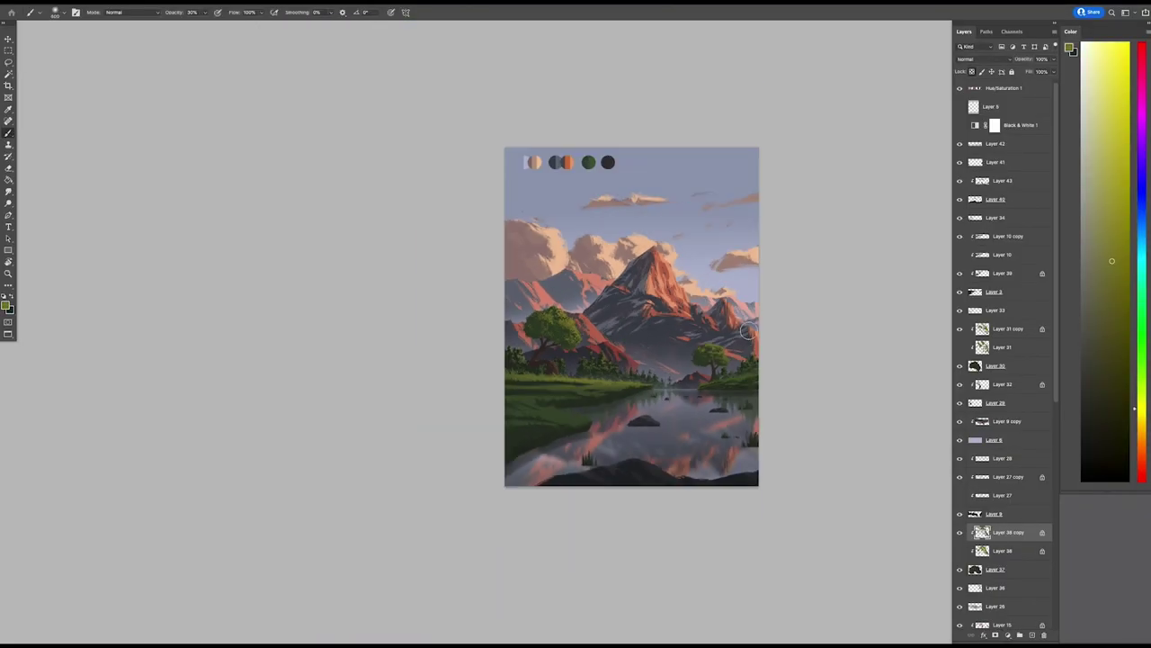
alt+click(684, 339)
scroll(683, 340, up, 5)
scroll(712, 374, down, 1)
scroll(737, 342, up, 1)
scroll(750, 347, down, 3)
scroll(751, 347, up, 5)
- Add a layer clipped to Layer 36 and paint brown bark shading on the second tree's trunk
key(ctrl+shift+alt+n)
right_click(760, 270)
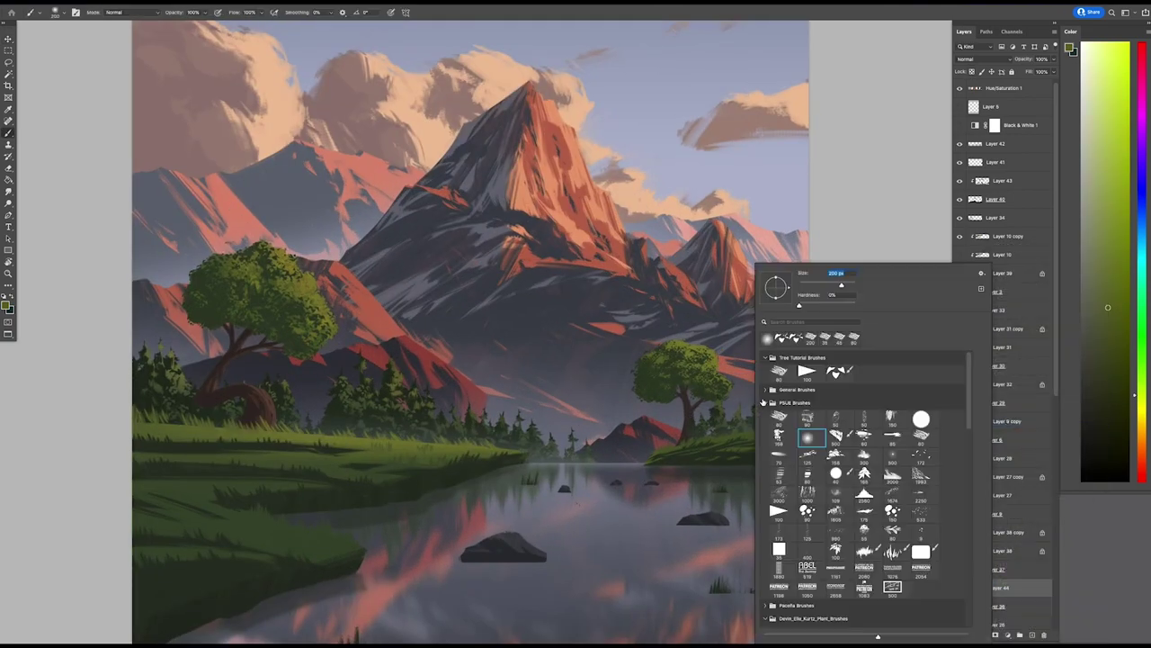
click(1099, 350)
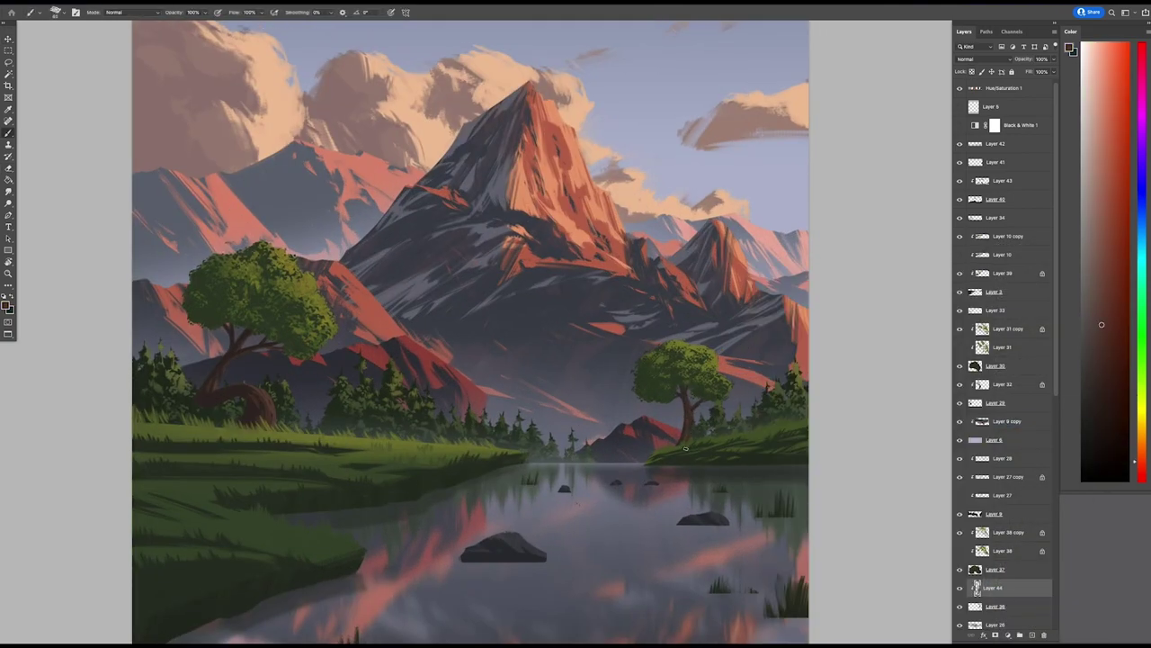
key(b)
scroll(653, 393, down, 3)
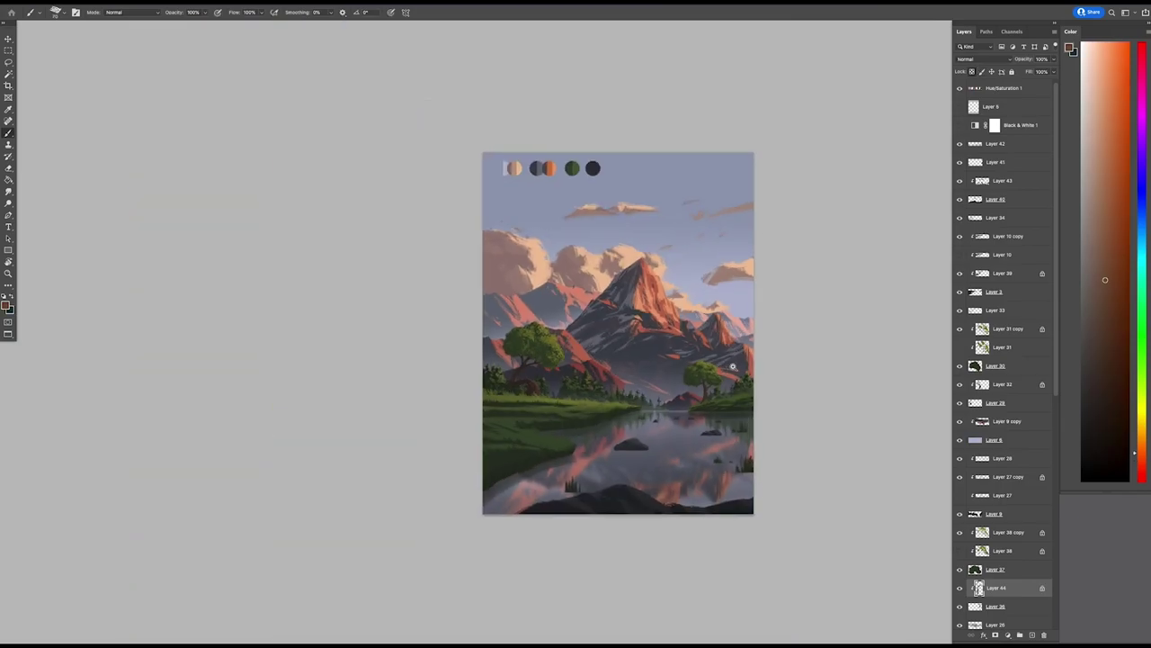
scroll(654, 393, up, 5)
- Touch up the second tree's foliage highlights on Layer 38 copy in yellow-green
alt+click(654, 393)
scroll(654, 394, down, 6)
ctrl+click(730, 453)
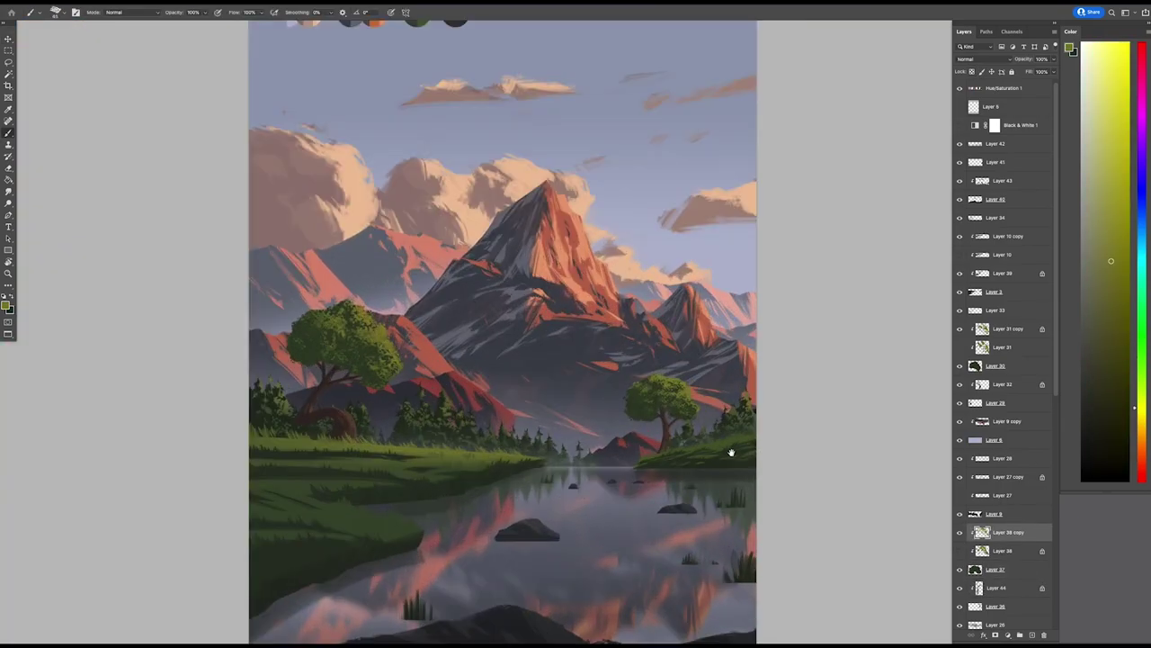
scroll(730, 453, down, 3)
- Add a layer below Layer 40, paint two small dark rocks on the grassy bank and trim their bases with the Eraser
key(ctrl+shift+alt+n)
drag(518, 428, 617, 421)
key(b)
key(d)
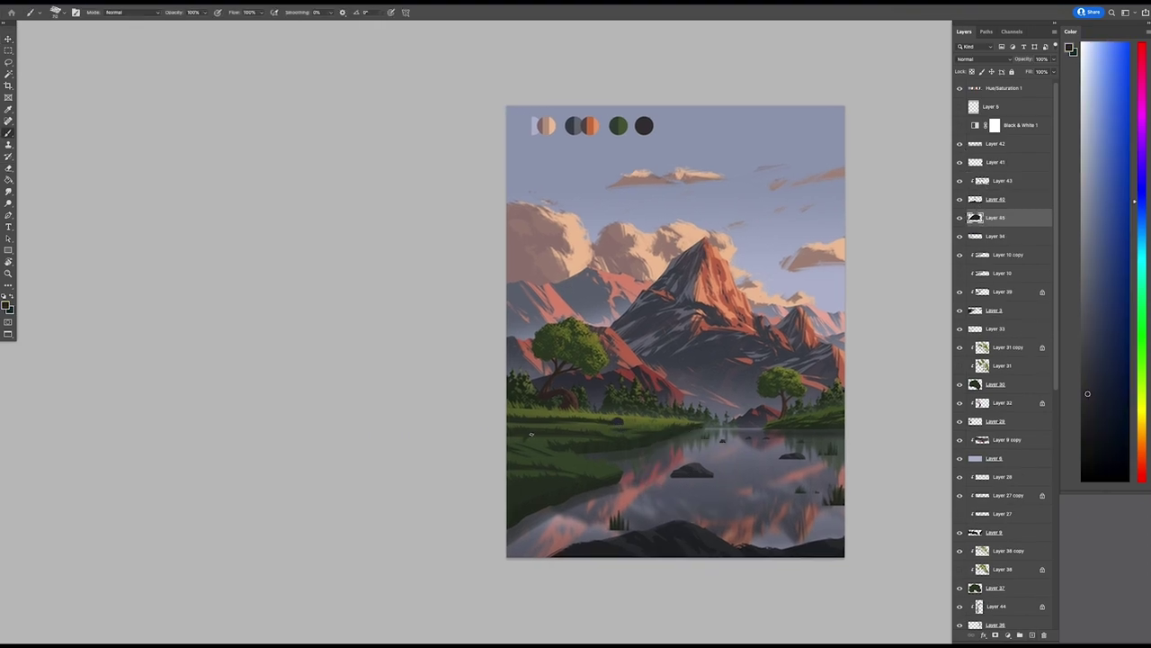
scroll(533, 444, up, 3)
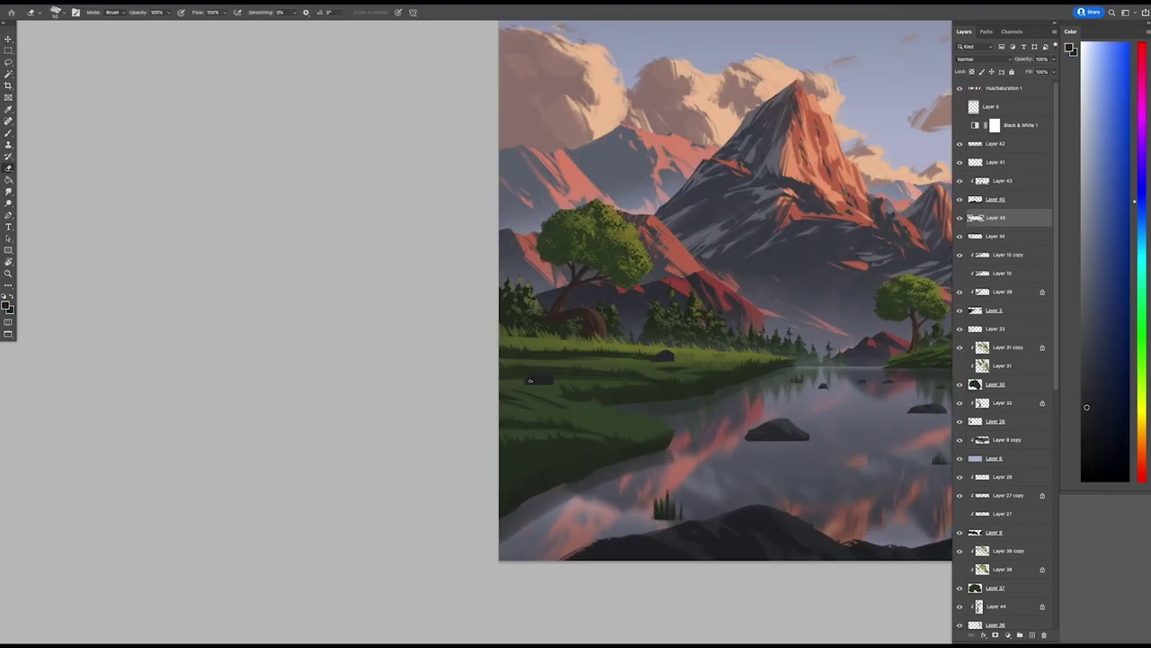
scroll(721, 413, down, 3)
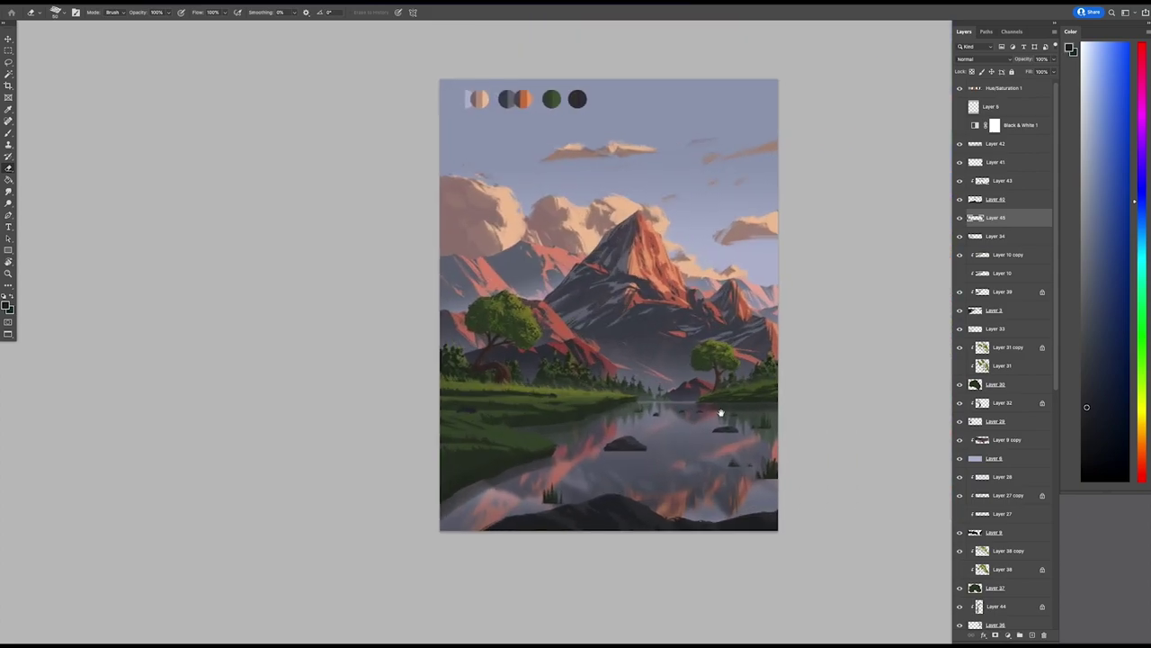
- Lock the transparency of the bank rocks' layer and paint dark and lighter grey planes on both rocks
key(b)
scroll(589, 345, up, 1)
scroll(580, 353, up, 2)
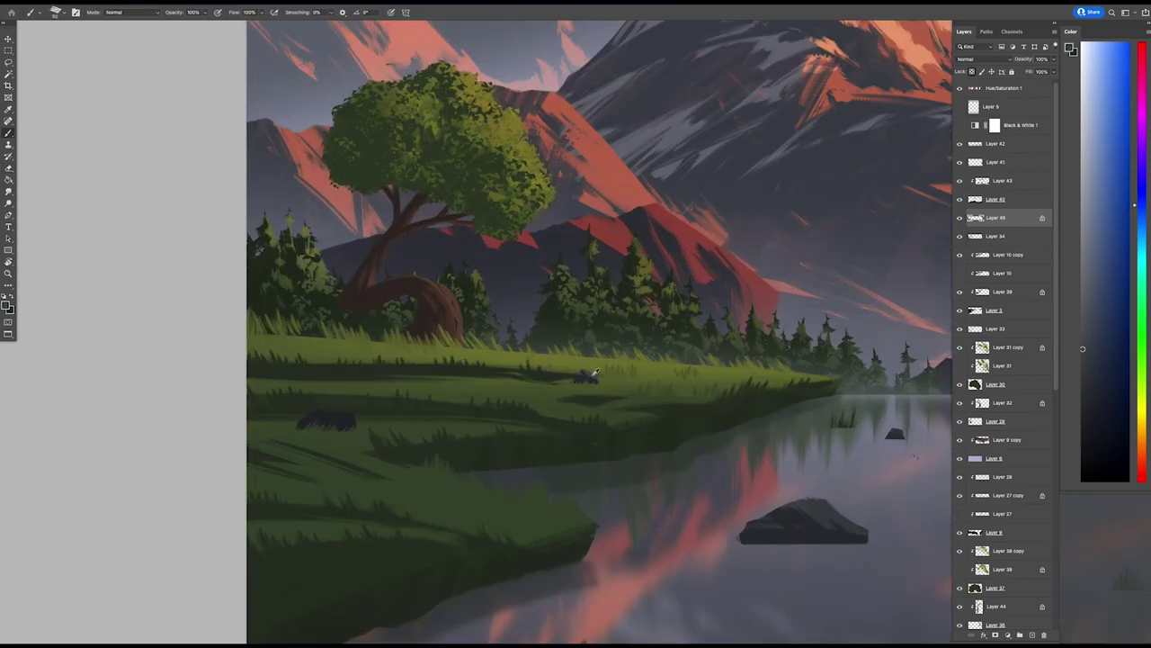
scroll(630, 336, down, 1)
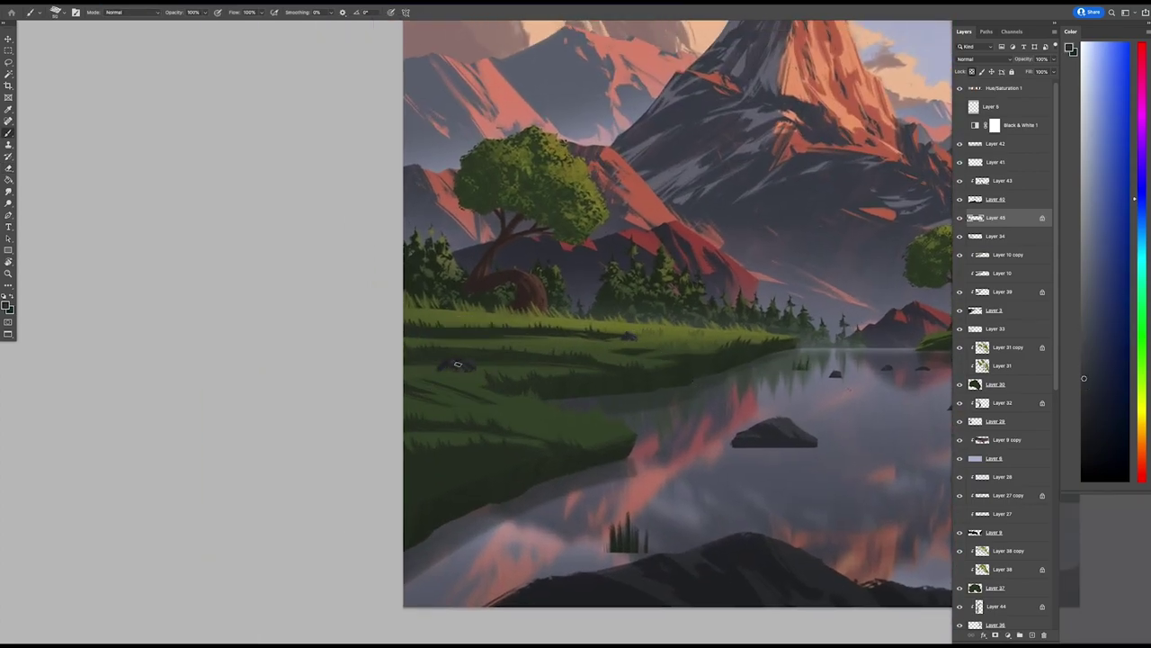
scroll(446, 366, down, 3)
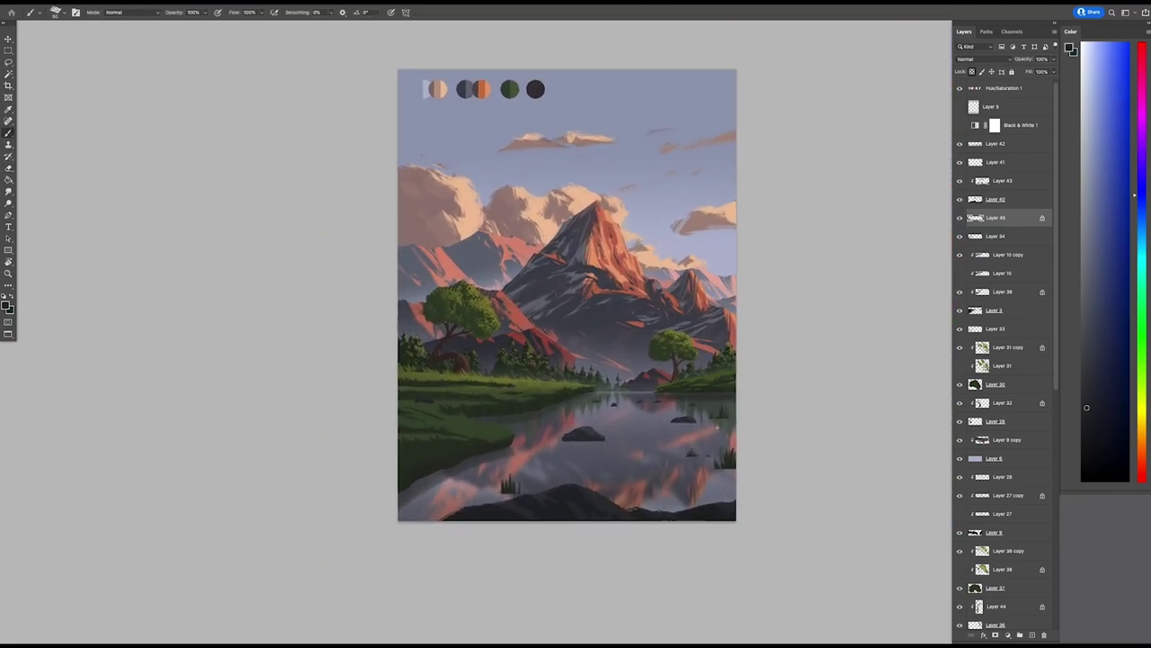
scroll(665, 432, up, 1)
scroll(668, 452, down, 1)
- Select Layer 40 and reshape the outlines of the large and distant lake rocks
key(e)
key(alt+])
scroll(604, 398, up, 1)
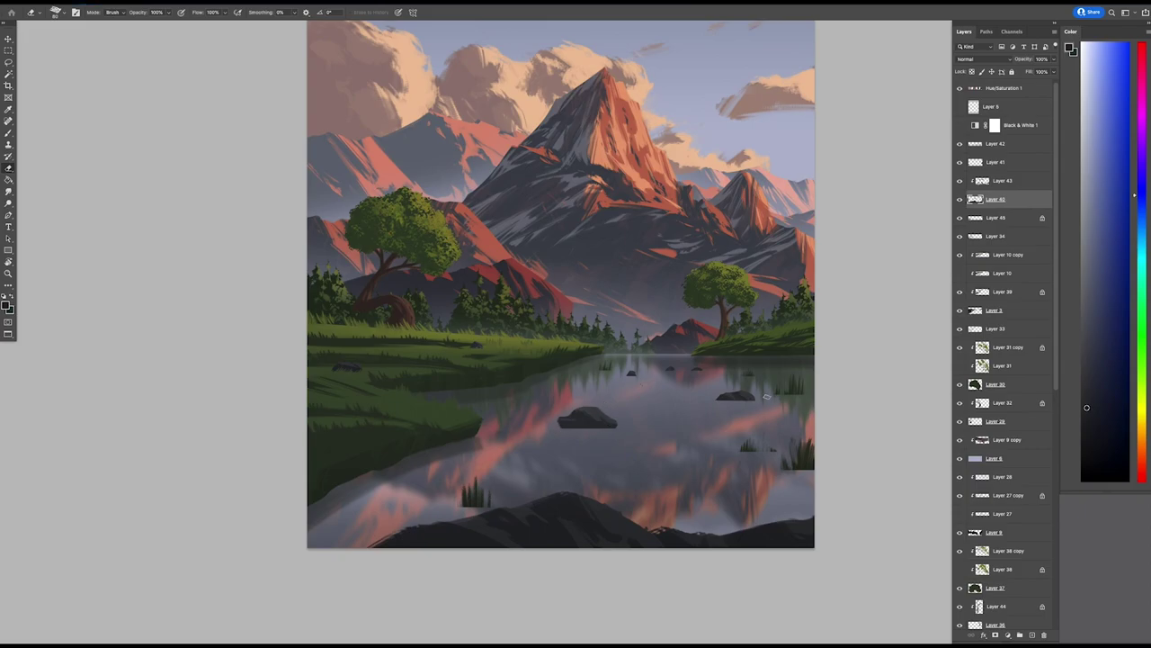
scroll(687, 382, up, 2)
key(l)
click(960, 440)
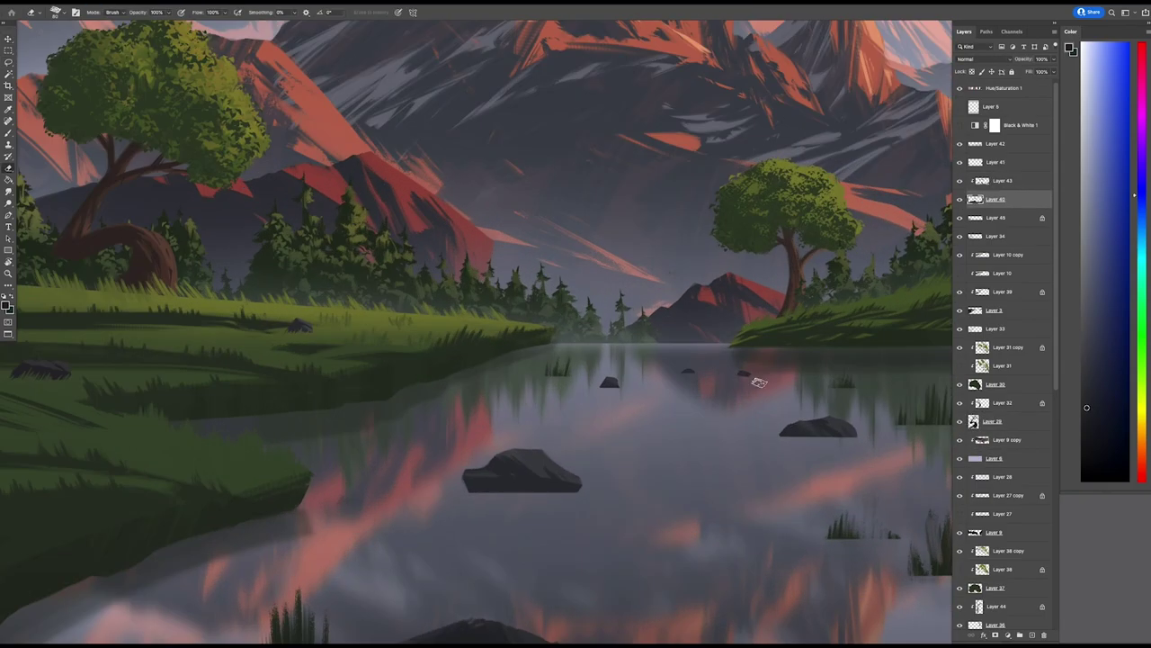
scroll(784, 392, down, 5)
scroll(666, 414, up, 2)
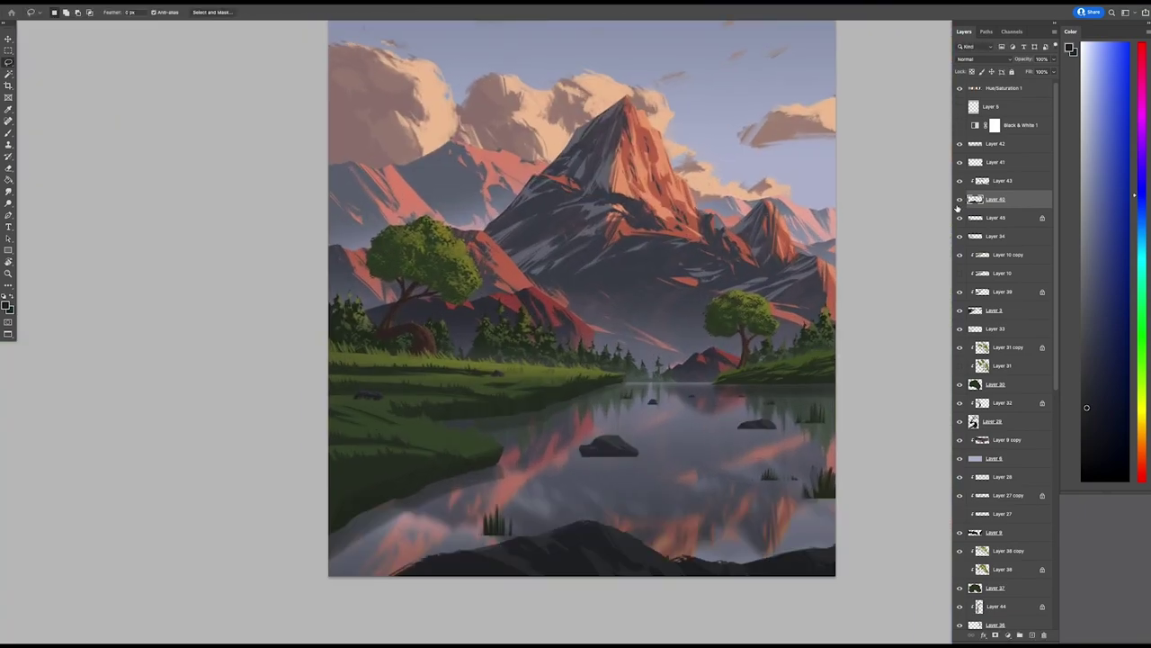
- Move the large lake rock further right across the water
key(v)
drag(668, 436, 718, 437)
scroll(718, 437, down, 2)
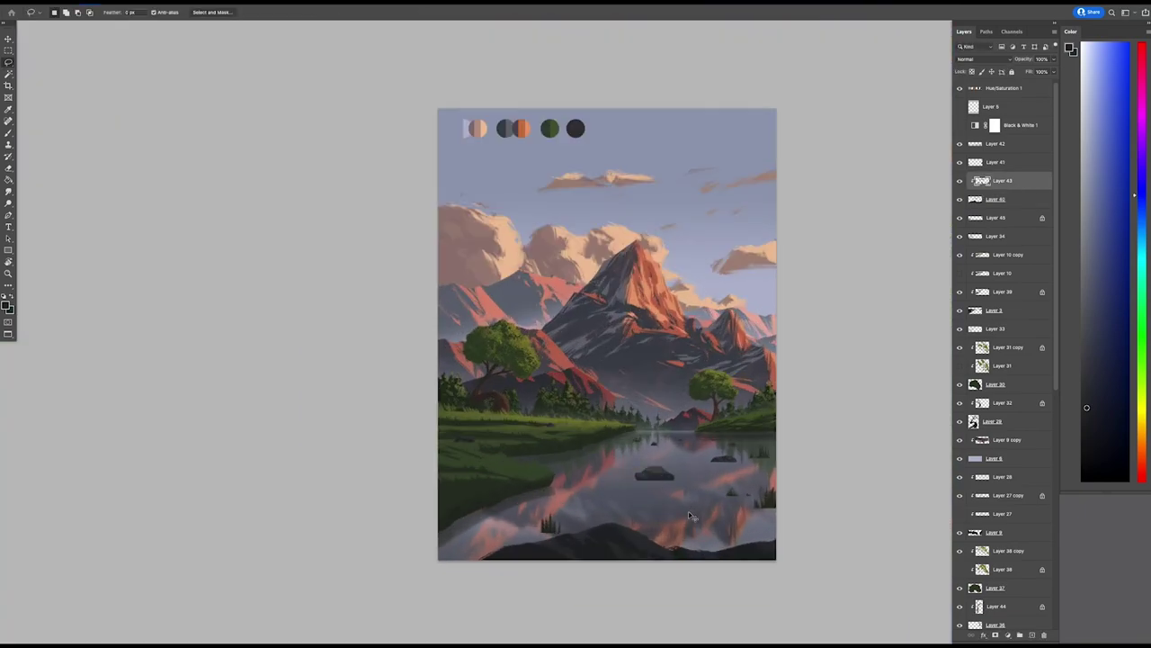
- Select Layer 40 and trim the distant lake rocks' edges with the Eraser, sampling their dark colour for brush touch-ups
scroll(680, 443, up, 4)
ctrl+click(683, 442)
key(e)
scroll(641, 454, down, 3)
key(b)
alt+click(635, 443)
scroll(637, 444, down, 2)
scroll(665, 449, up, 2)
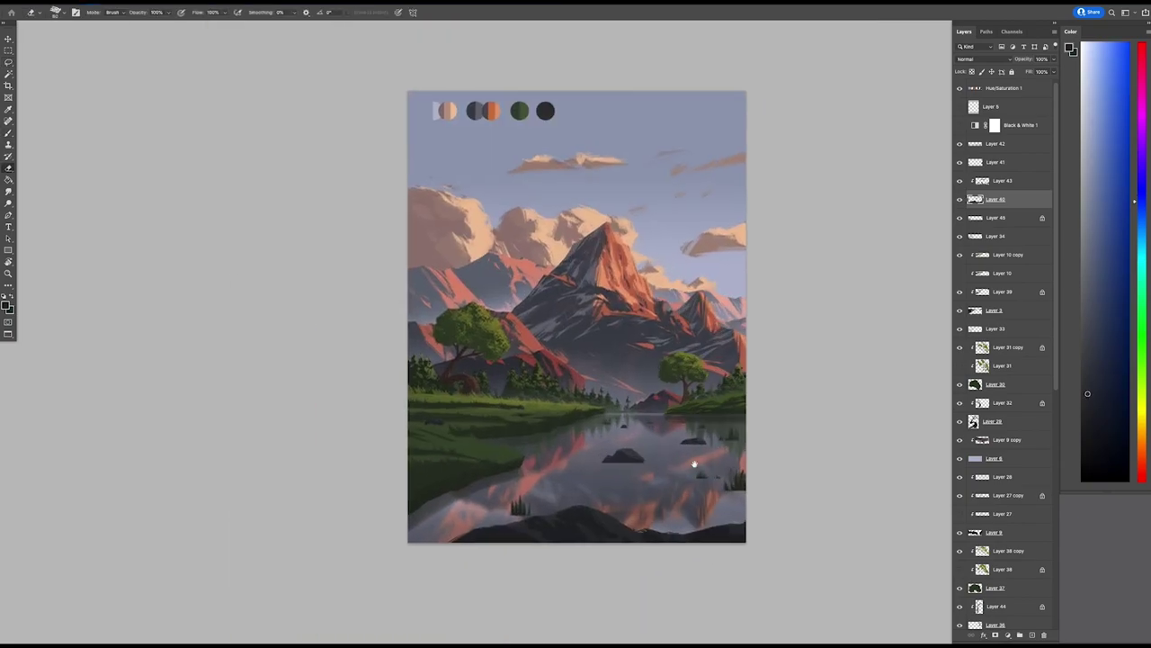
- Add a layer below Layer 12, paint pale lavender mist at the mountain's base and set the layer's opacity to 52%
ctrl+click(642, 380)
key(b)
click(1087, 122)
mouse_move(604, 364)
mouse_down()
mouse_move(661, 379)
mouse_move(632, 389)
mouse_up()
scroll(599, 360, right, 2)
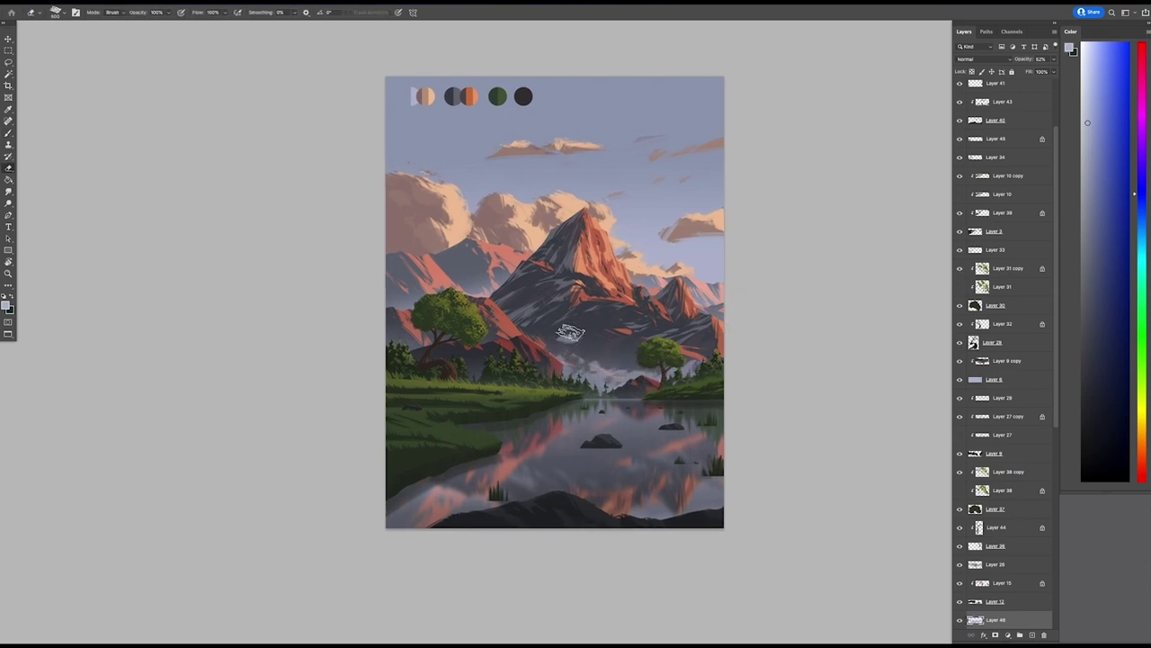
- Add a layer below Layer 36, paint mist among the trees behind the bank and set the layer's opacity to 44%
key(b)
scroll(578, 342, left, 1)
key(v)
scroll(575, 360, left, 1)
click(503, 367)
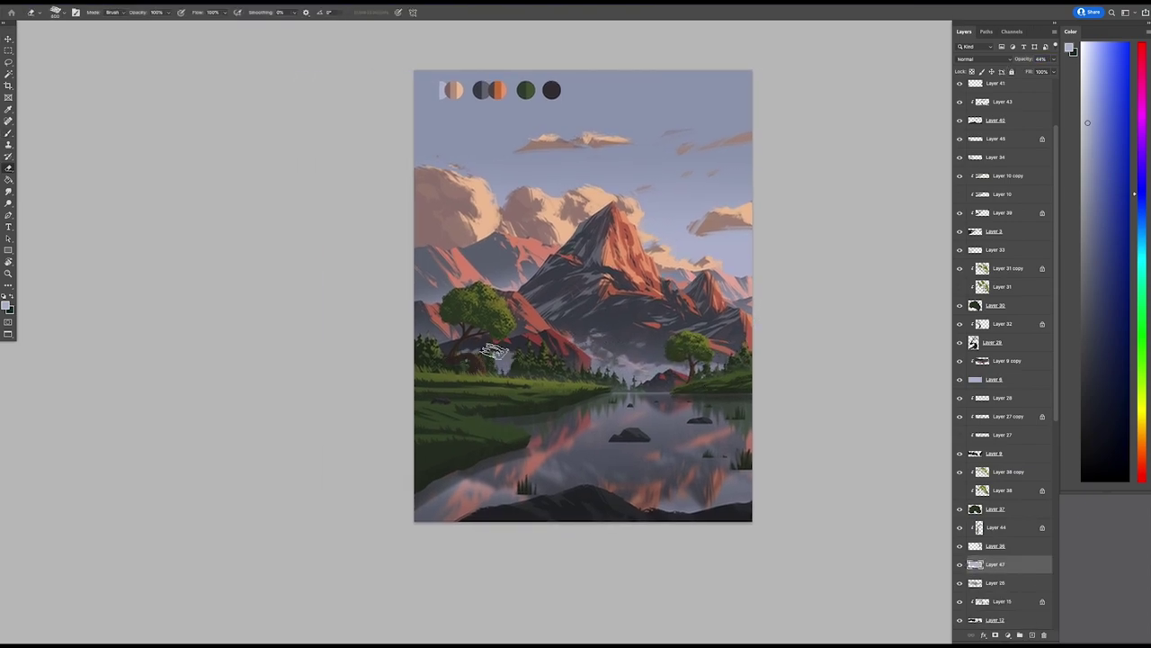
- Lock the transparency of mist layers 46 and 47 and tint the mist a greyer blue
key(v)
scroll(649, 382, right, 2)
scroll(629, 404, up, 2)
click(669, 522)
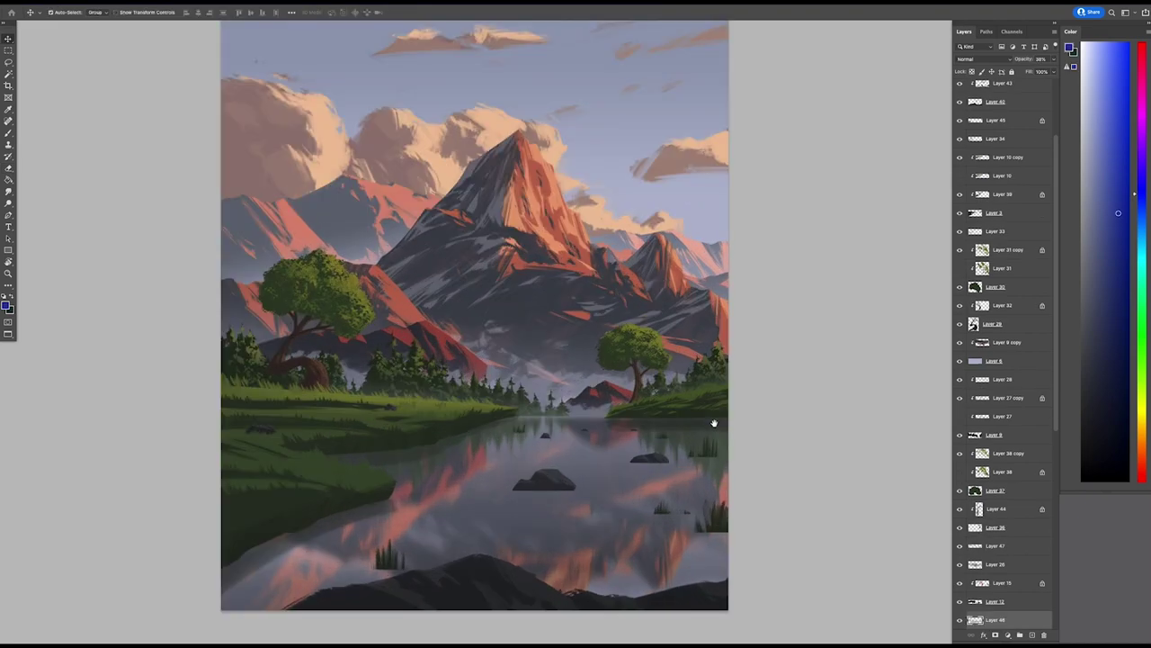
scroll(630, 405, down, 2)
scroll(669, 522, down, 3)
scroll(669, 522, right, 1)
key(b)
scroll(539, 404, left, 1)
ctrl+click(507, 396)
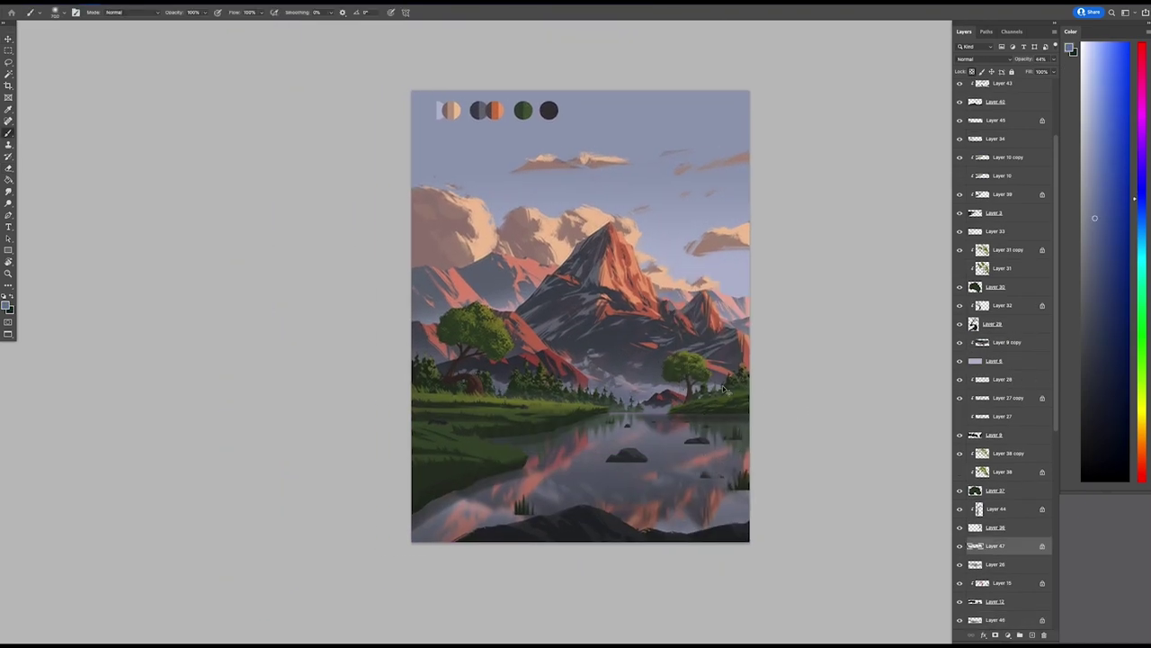
- Transform the mist on Layer 46 at the mountain's base and set the layer's opacity to 52%
ctrl+click(723, 390)
key(ctrl+t)
scroll(650, 360, up, 1)
key(Return)
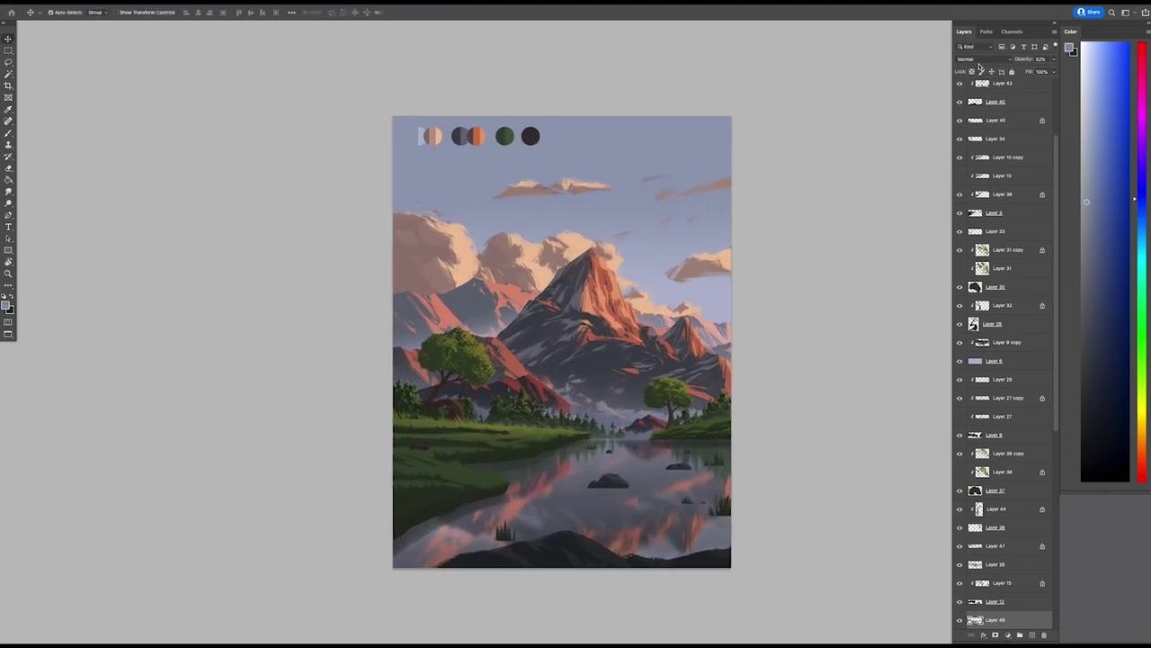
- Apply a Motion Blur to the mist on Layer 46 and to the mist on Layer 47
ctrl+click(899, 537)
click(216, 2)
mouse_move(234, 117)
click(378, 171)
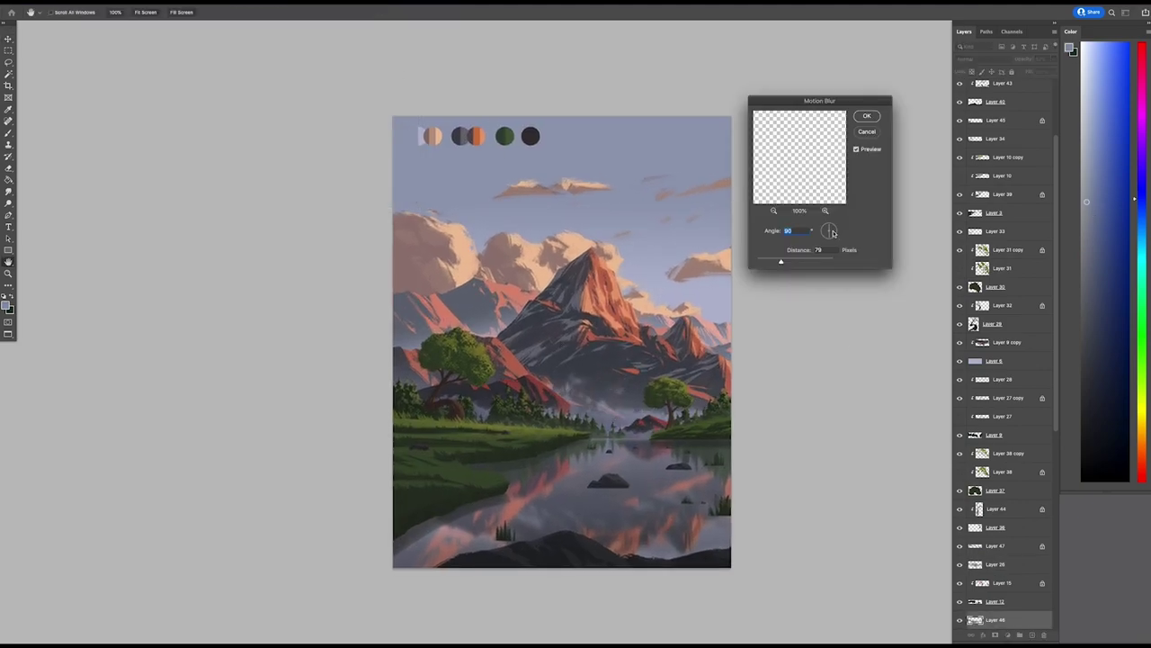
key(Return)
ctrl+click(995, 545)
click(216, 3)
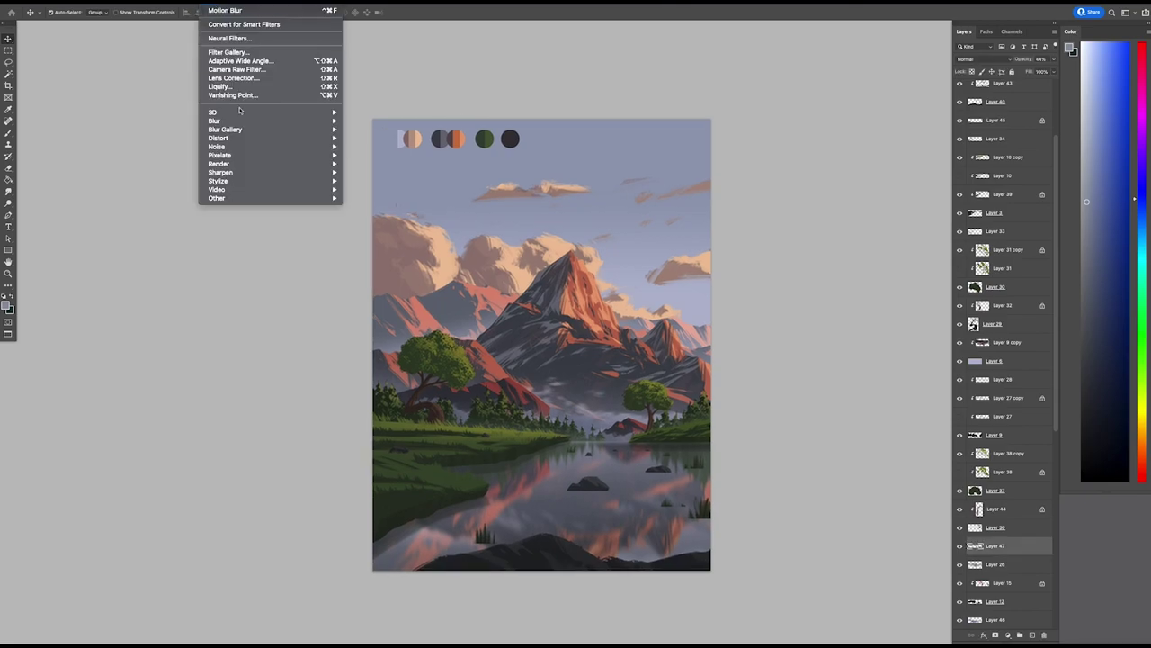
mouse_move(234, 117)
click(378, 171)
key(Return)
- Replace the old lake reflection, Layer 9 copy, with a merged and vertically flipped copy of the whole painting
key(Delete)
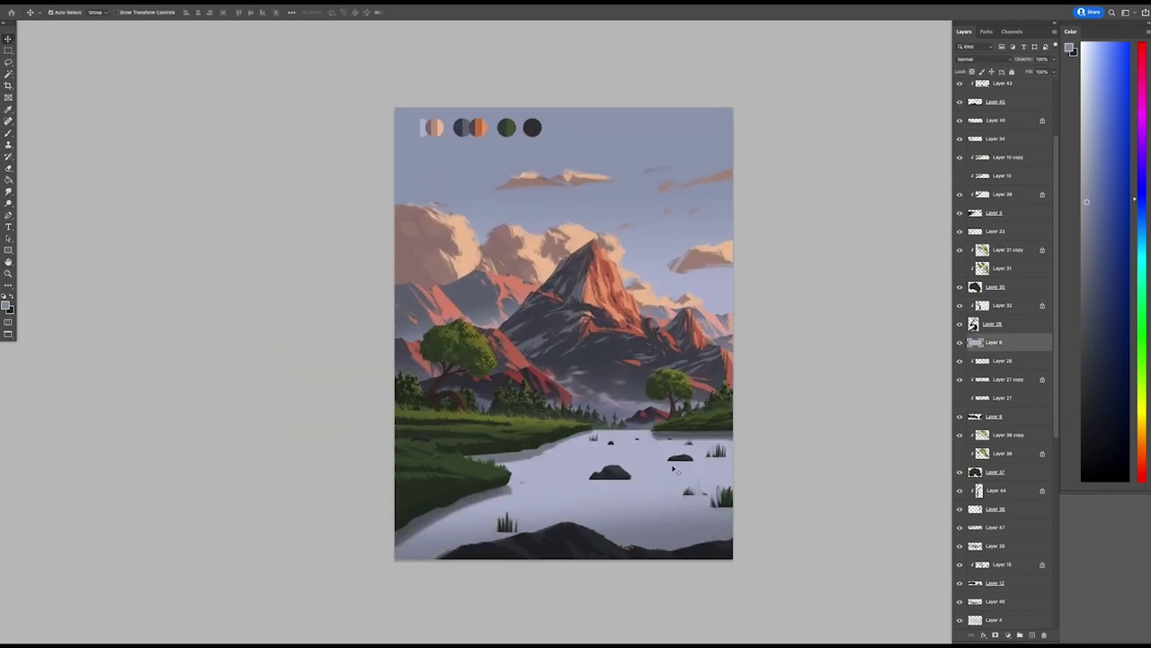
scroll(959, 557, down, 2)
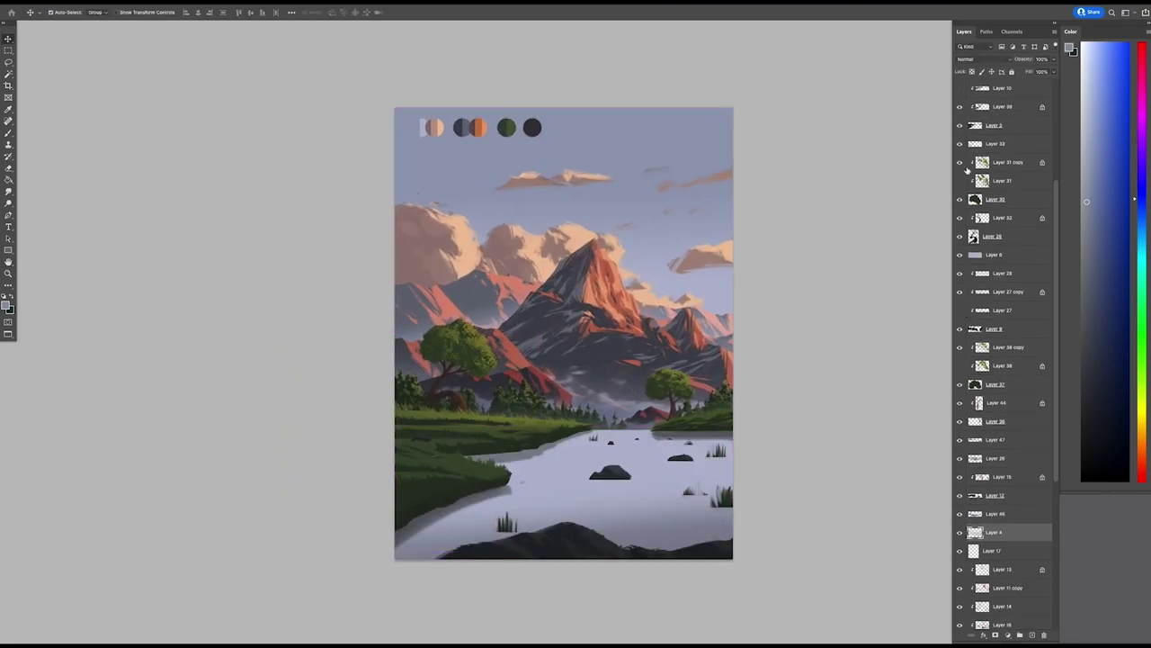
click(998, 162)
key(ctrl+j)
key(ctrl+j)
key(ctrl+t)
key(Return)
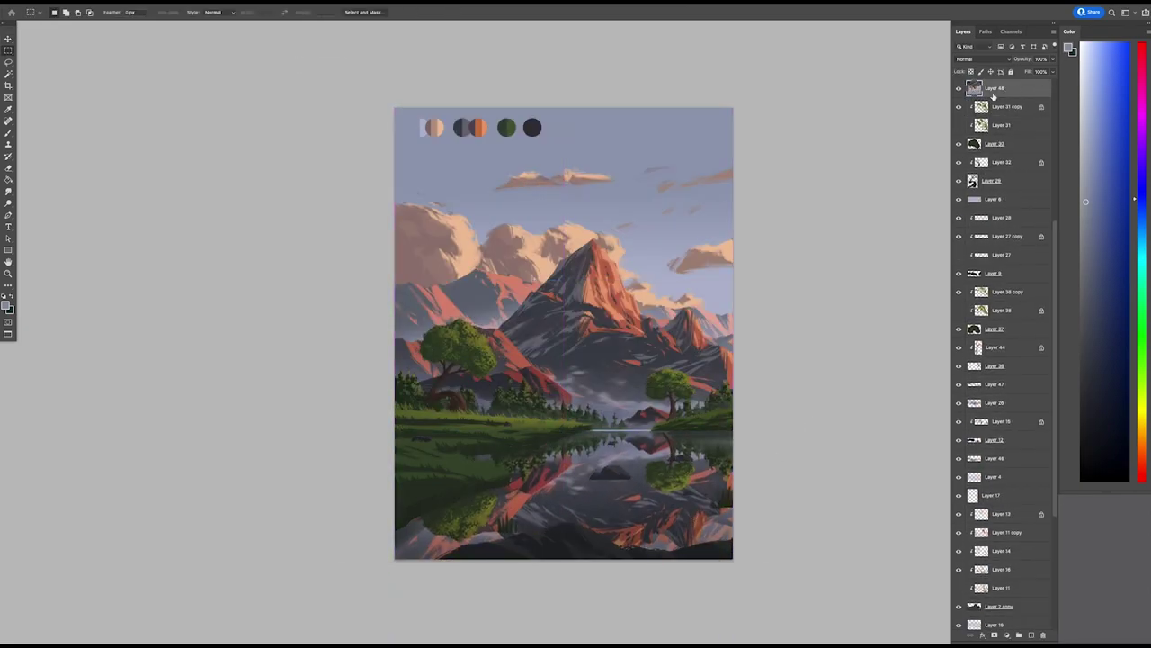
- Clip the flipped painting to the water layer, blur it and set its opacity to 77%
drag(994, 88, 998, 182)
key(7)
key(7)
key(Return)
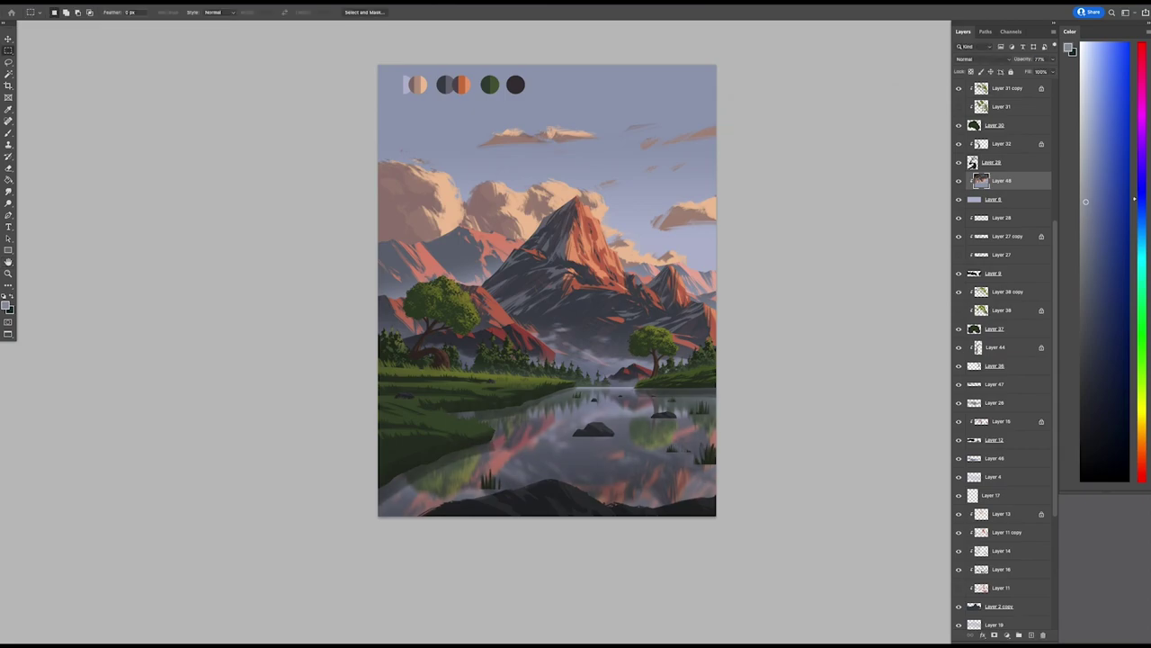
- Undo and redo the latest changes to the lake reflection, and set Layer 48's opacity to 73%
key(ctrl+z)
key(ctrl+z)
key(ctrl+z)
key(ctrl+z)
key(ctrl+shift+z)
key(ctrl+shift+z)
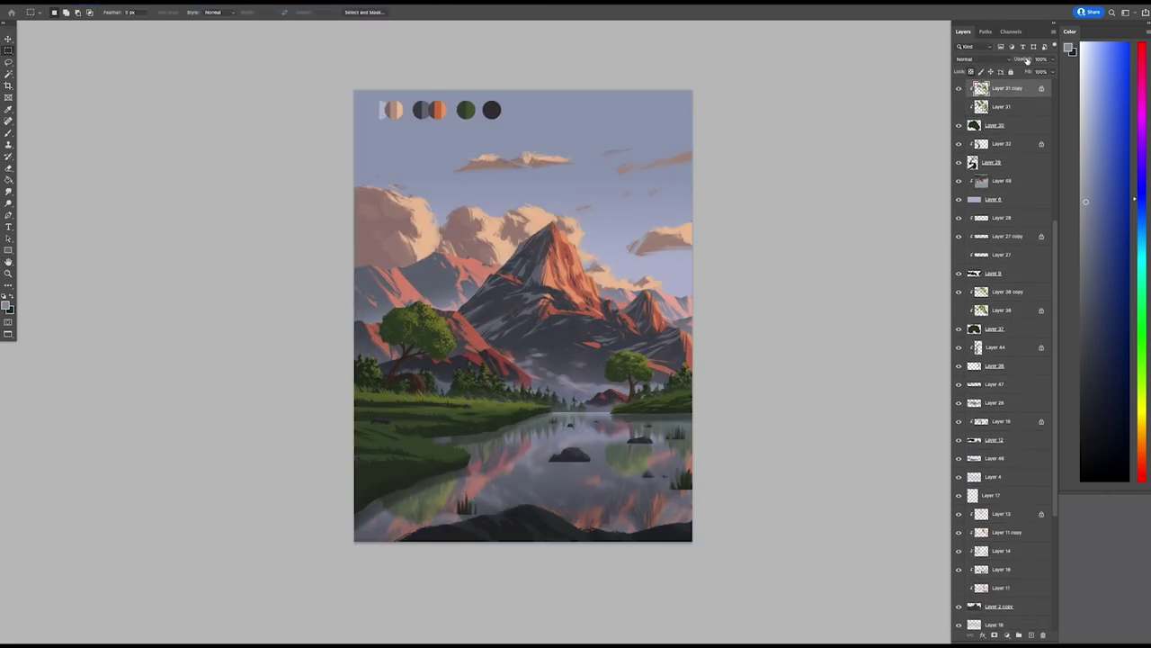
key(b)
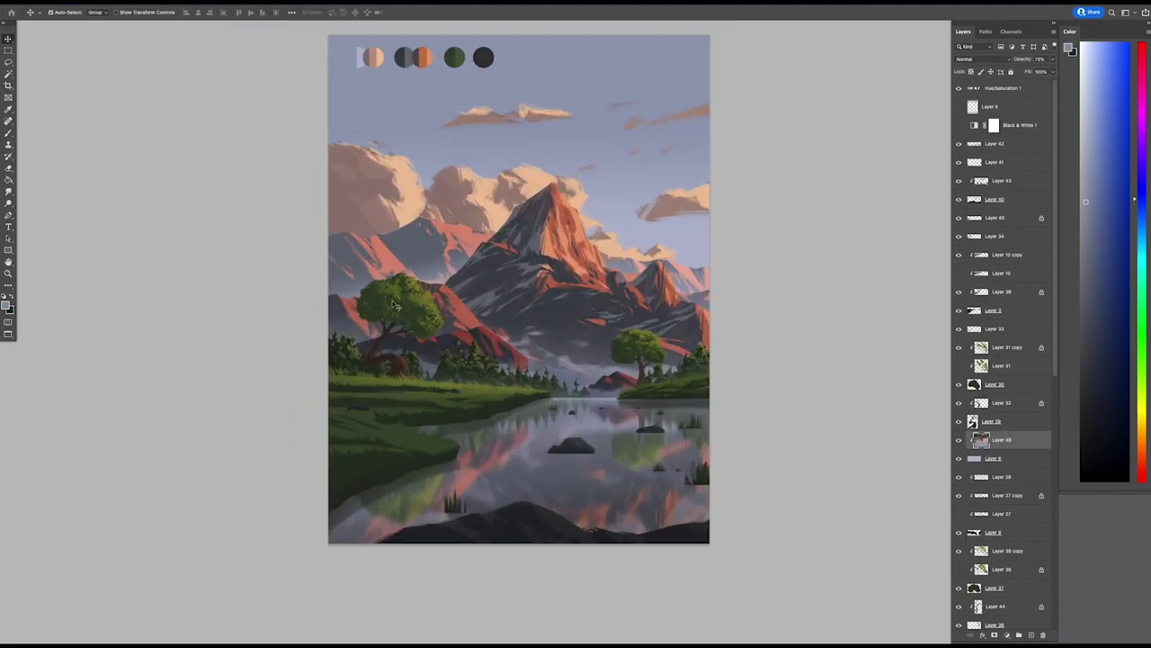
- Brush soft olive-yellow light over both trees' foliage on Layer 31 copy and Layer 38 copy, using 23% brush opacity
key(ctrl+z)
scroll(555, 267, up, 3)
scroll(560, 334, down, 2)
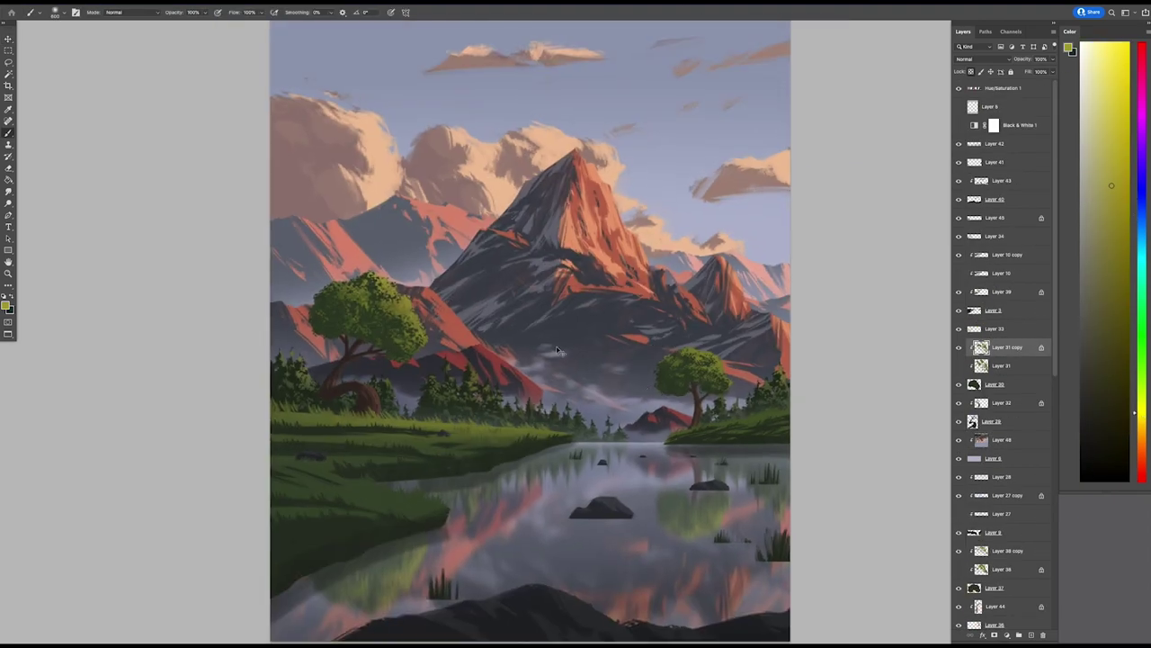
ctrl+click(557, 306)
scroll(557, 291, up, 3)
ctrl+click(384, 335)
scroll(385, 335, down, 2)
scroll(626, 343, down, 3)
scroll(581, 339, up, 3)
ctrl+click(688, 394)
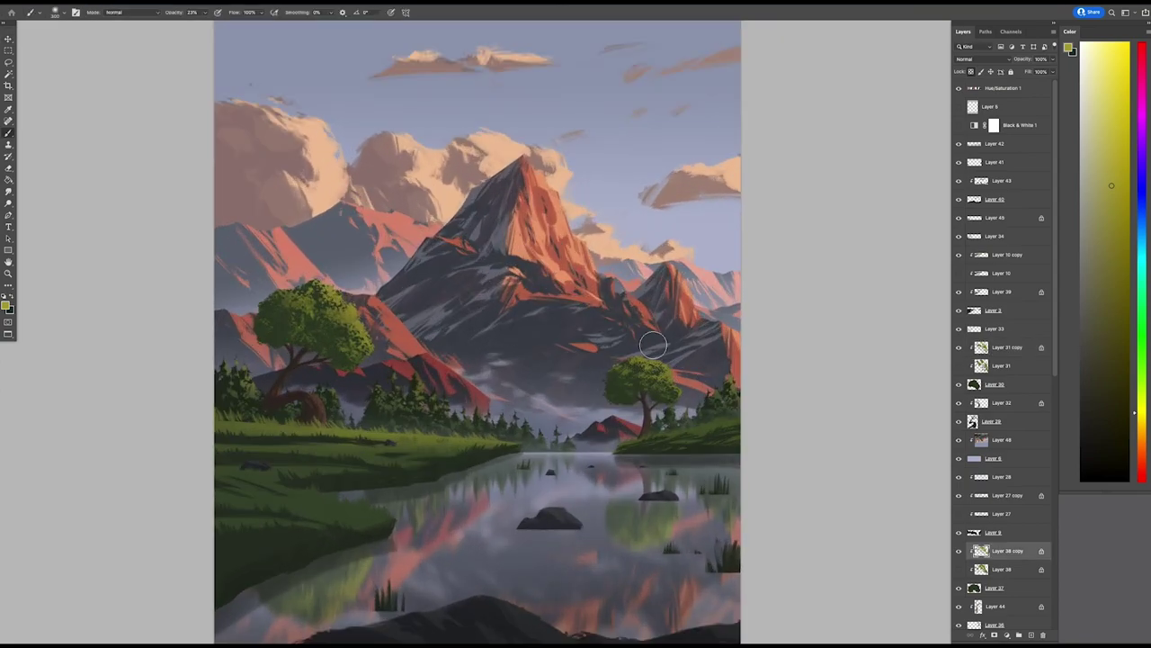
- Select the lake reflection on Layer 48 and set its opacity to about 80%
scroll(598, 404, down, 3)
scroll(611, 443, up, 1)
ctrl+click(612, 443)
scroll(629, 450, up, 2)
scroll(647, 452, down, 3)
key(8)
key(2)
scroll(810, 431, up, 2)
scroll(658, 472, down, 1)
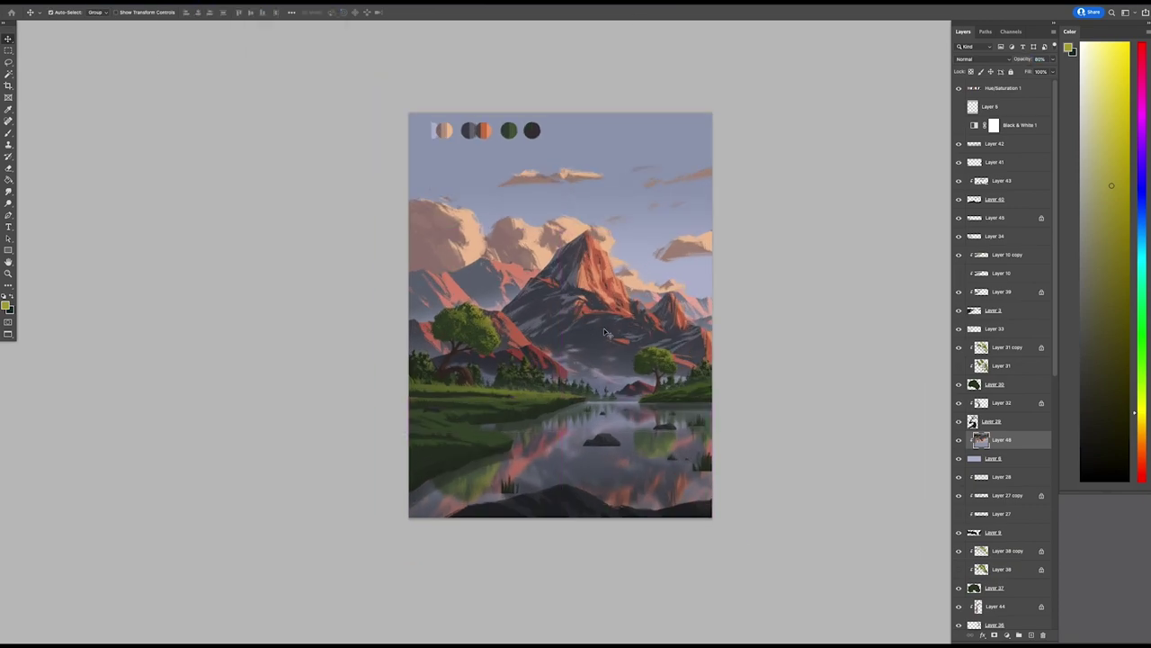
- Make a merged duplicate of the lake rocks from Layers 40 and 43 and place it below Layer 40
scroll(658, 472, up, 1)
scroll(657, 472, up, 2)
ctrl+click(558, 401)
key(ctrl+j)
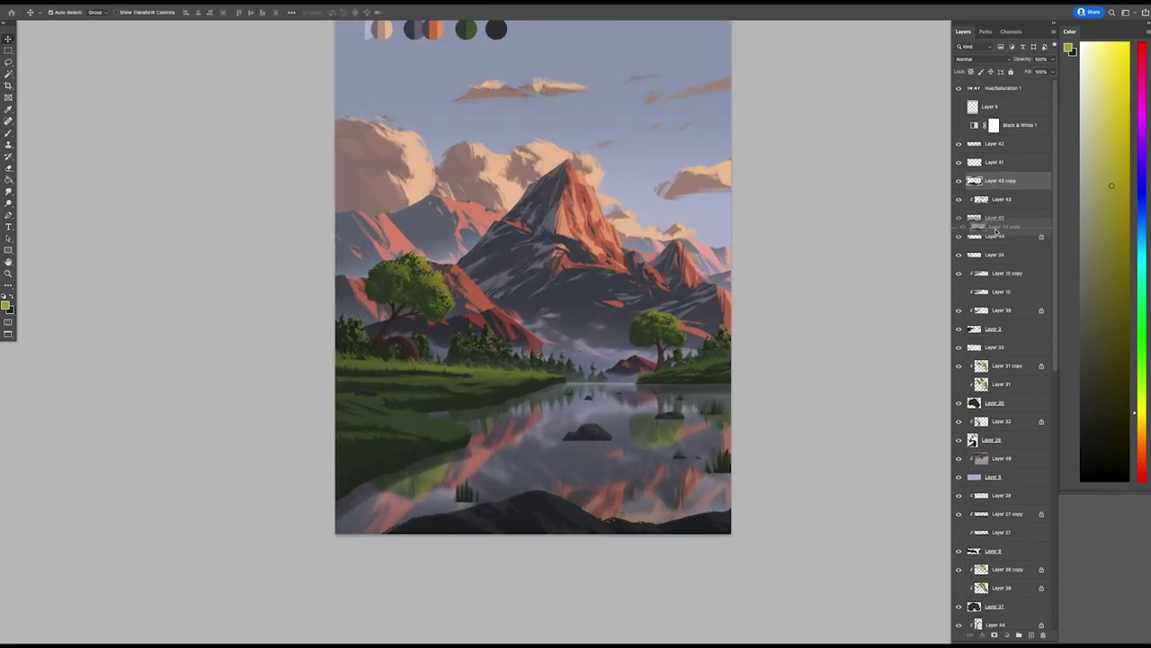
drag(557, 404, 557, 364)
- Flip the duplicated rocks vertically, remove the surplus parts and align each reflection beneath its lake rock
key(m)
drag(340, 305, 769, 390)
key(Delete)
key(ctrl+d)
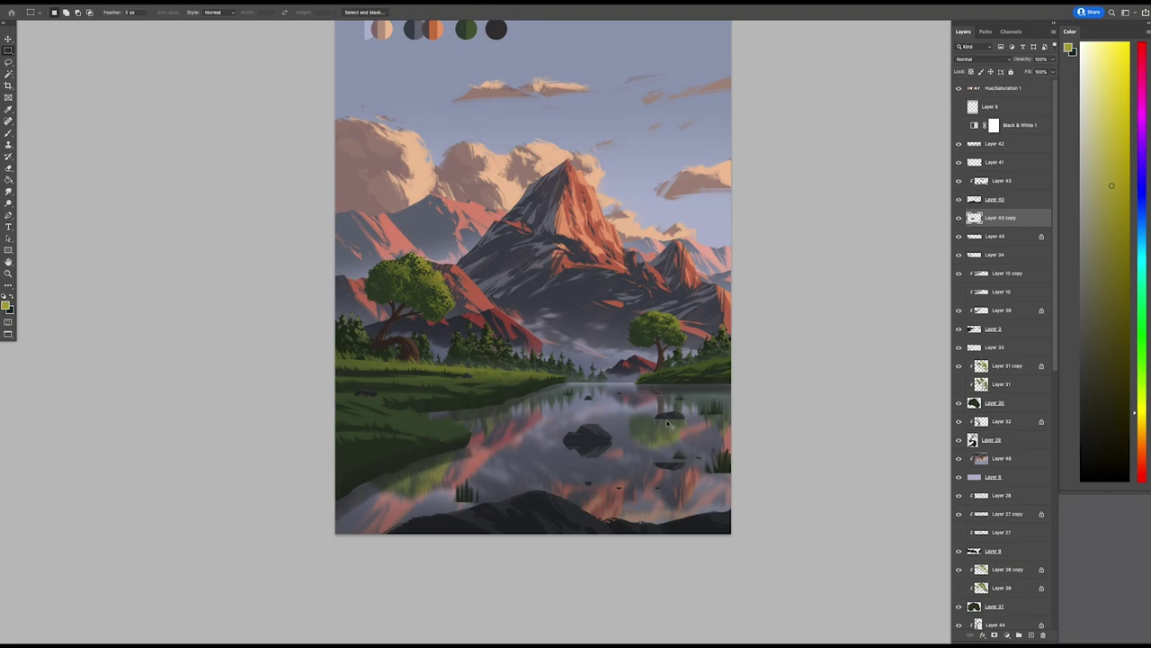
scroll(663, 450, up, 1)
key(Return)
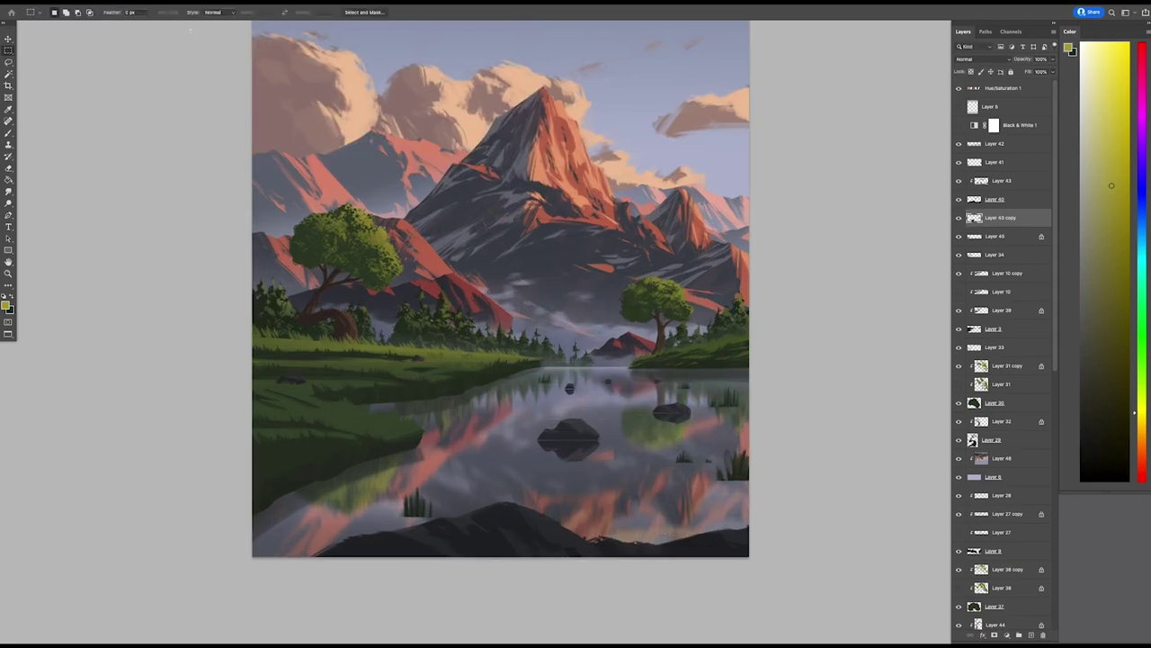
- Set the lake reflection on Layer 48 to Multiply blending at 70% opacity
scroll(408, 342, up, 1)
key(v)
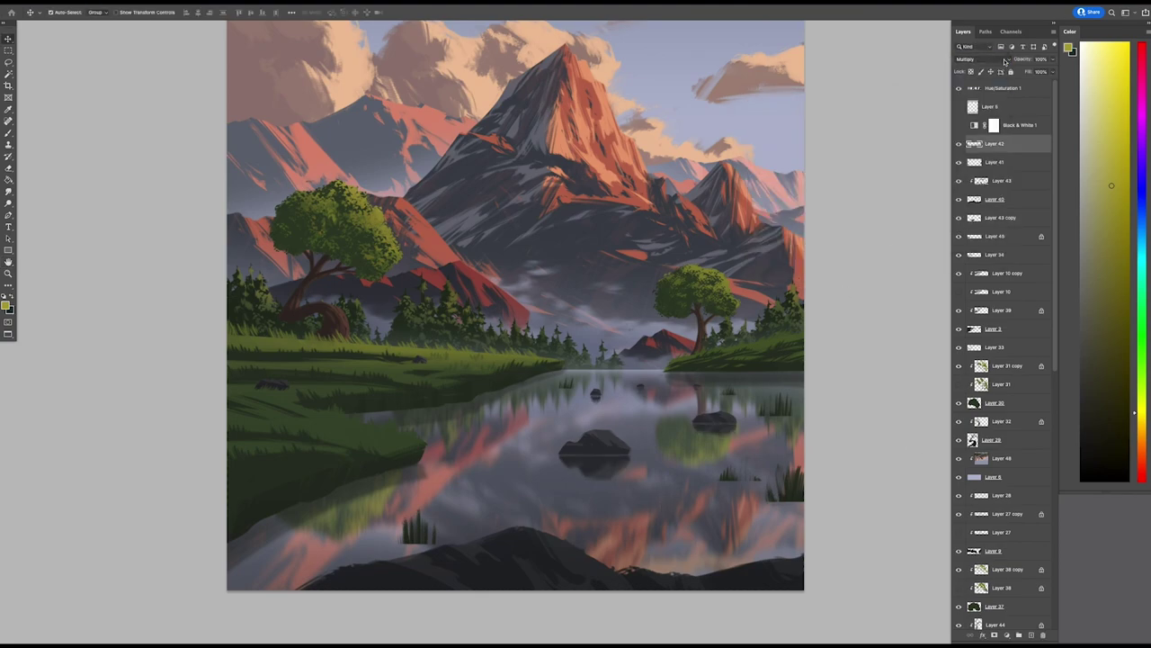
click(1007, 61)
key(Escape)
scroll(576, 328, down, 5)
scroll(575, 328, up, 2)
key(7)
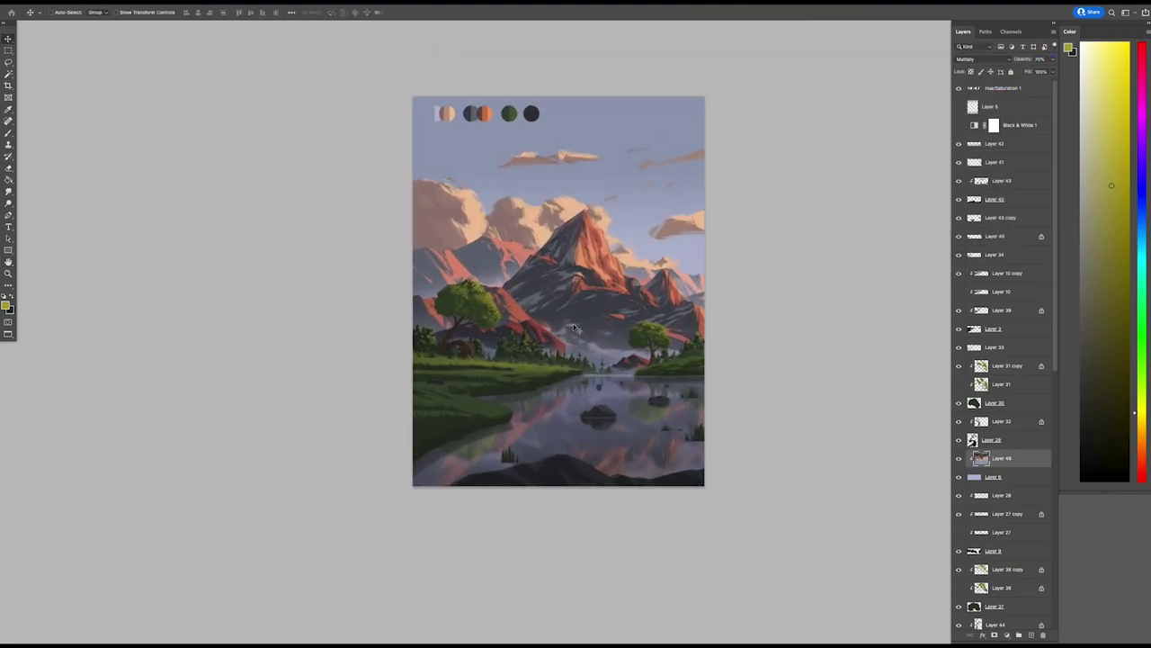
- Soften the mirrored lake rocks on Layer 43 copy and add a new layer above Layer 48
scroll(576, 329, up, 1)
click(678, 432)
key(ctrl+t)
scroll(554, 285, up, 3)
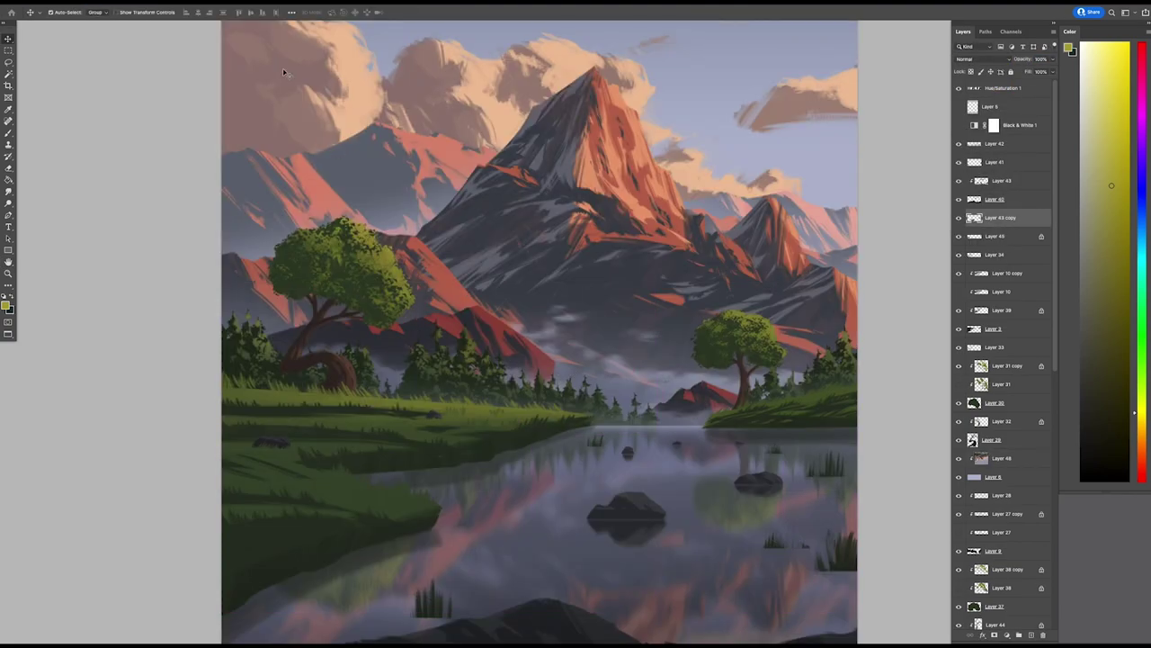
scroll(554, 285, down, 1)
key(Escape)
scroll(657, 388, down, 1)
scroll(656, 389, down, 2)
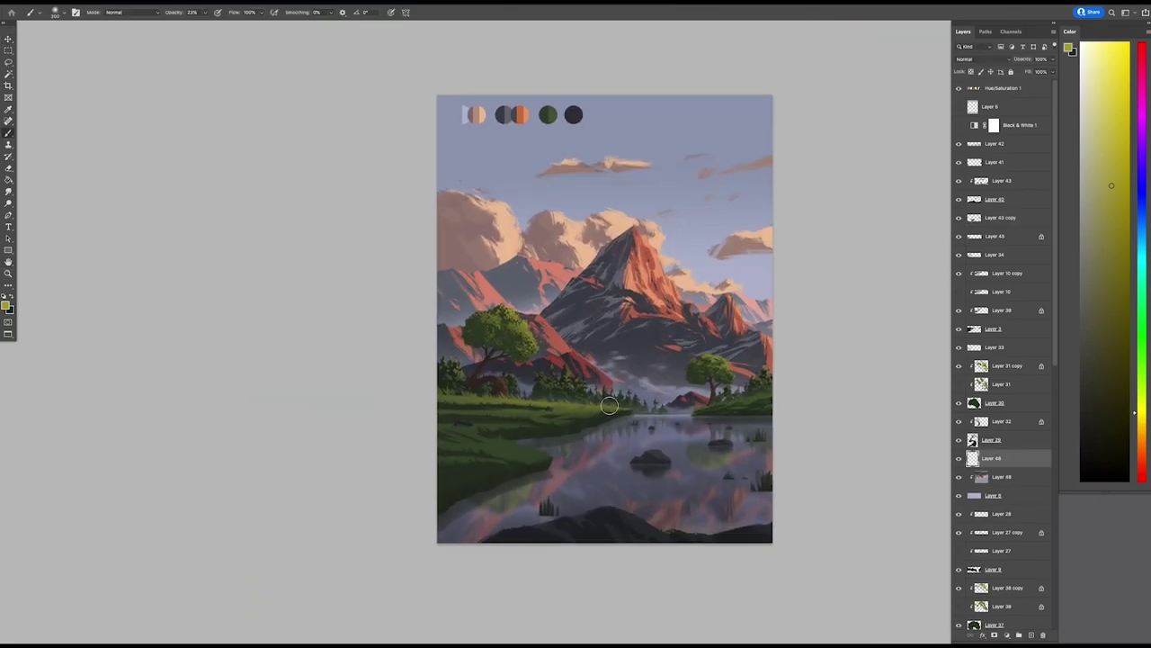
- Add a layer above Layer 1 and paint pale lavender cloud wisps across the sky behind the warm clouds
key(b)
alt+click(656, 282)
mouse_move(656, 261)
mouse_down()
mouse_move(685, 284)
mouse_move(662, 219)
mouse_up()
key(e)
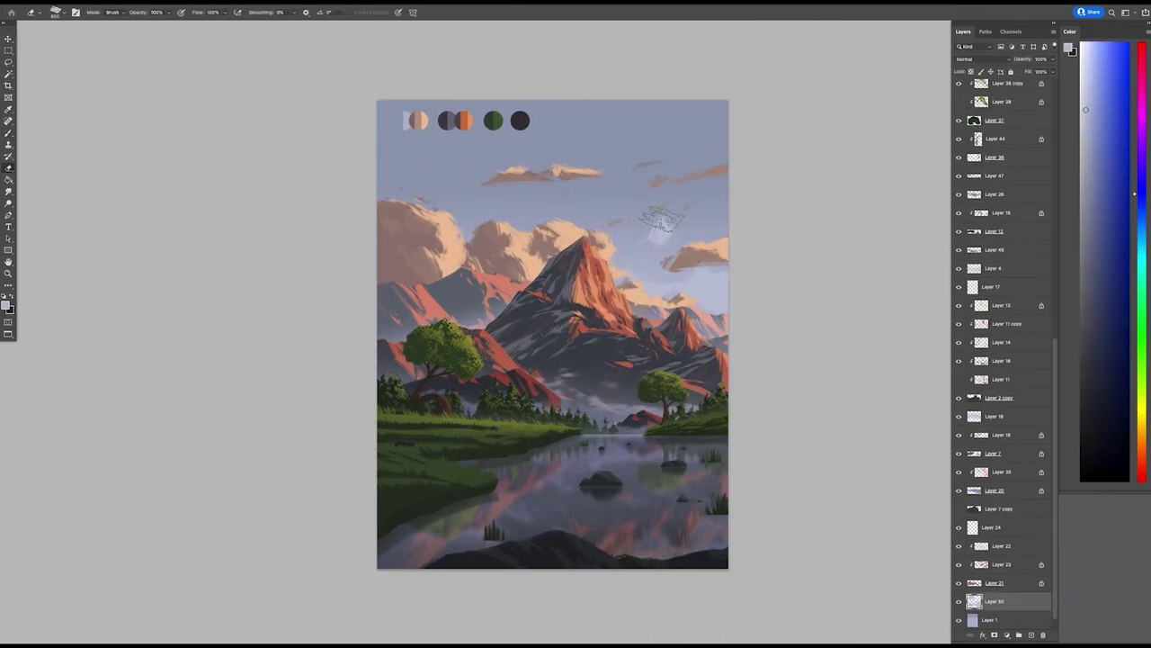
mouse_move(706, 304)
mouse_down()
mouse_move(540, 206)
mouse_move(396, 176)
mouse_up()
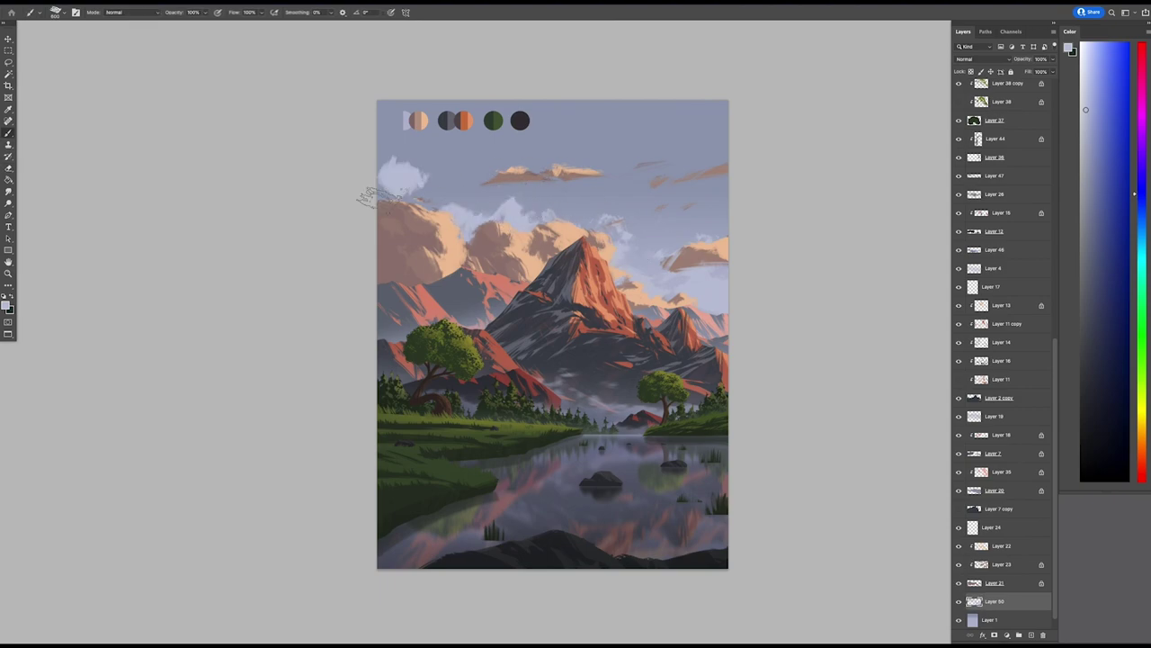
- Erase parts of the pale sky wisps to break up their edges and reduce the layer's opacity
key(e)
scroll(396, 180, down, 1)
drag(485, 261, 630, 225)
key(b)
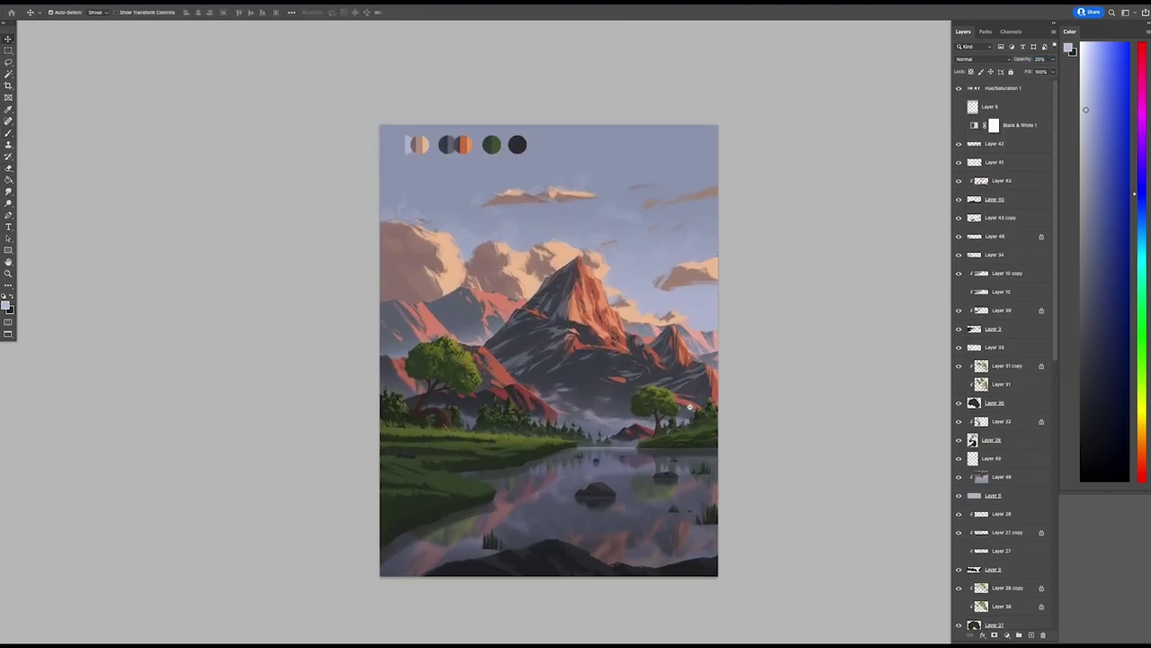
- Clean up the contour of the dark foreground rocks on Layer 40 with the Eraser and a sampled dark brush colour
key(e)
scroll(504, 503, up, 2)
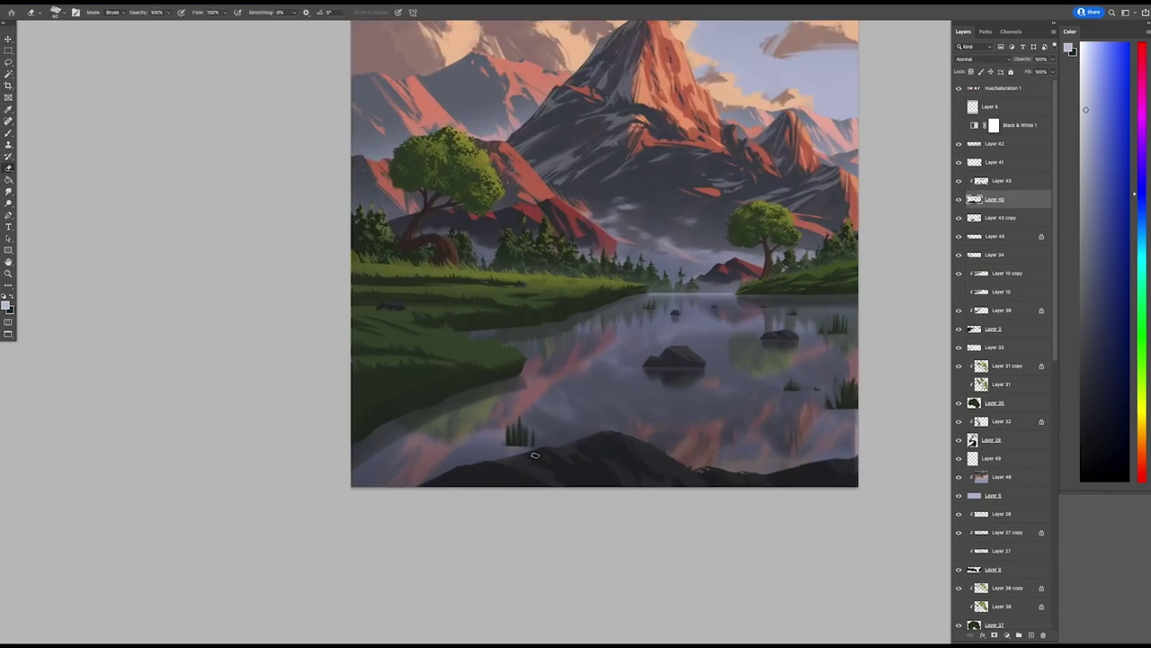
right_click(536, 448)
key(b)
alt+click(596, 448)
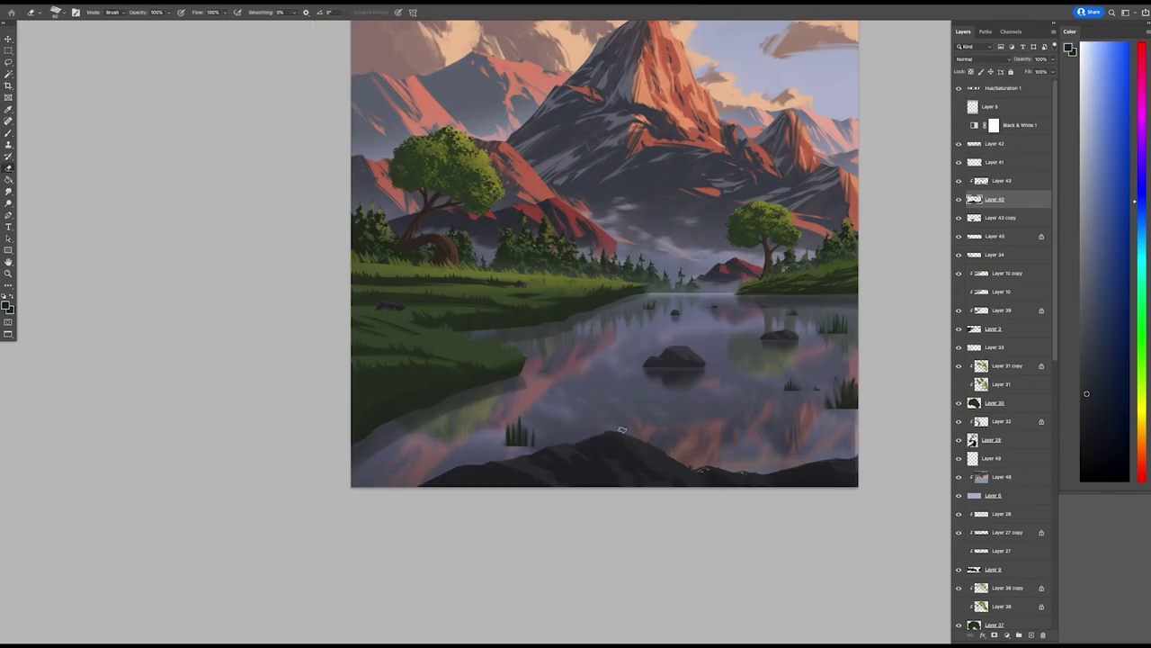
scroll(599, 463, right, 3)
- Duplicate the water reeds on Layer 41 and flip the copy vertically
click(989, 162)
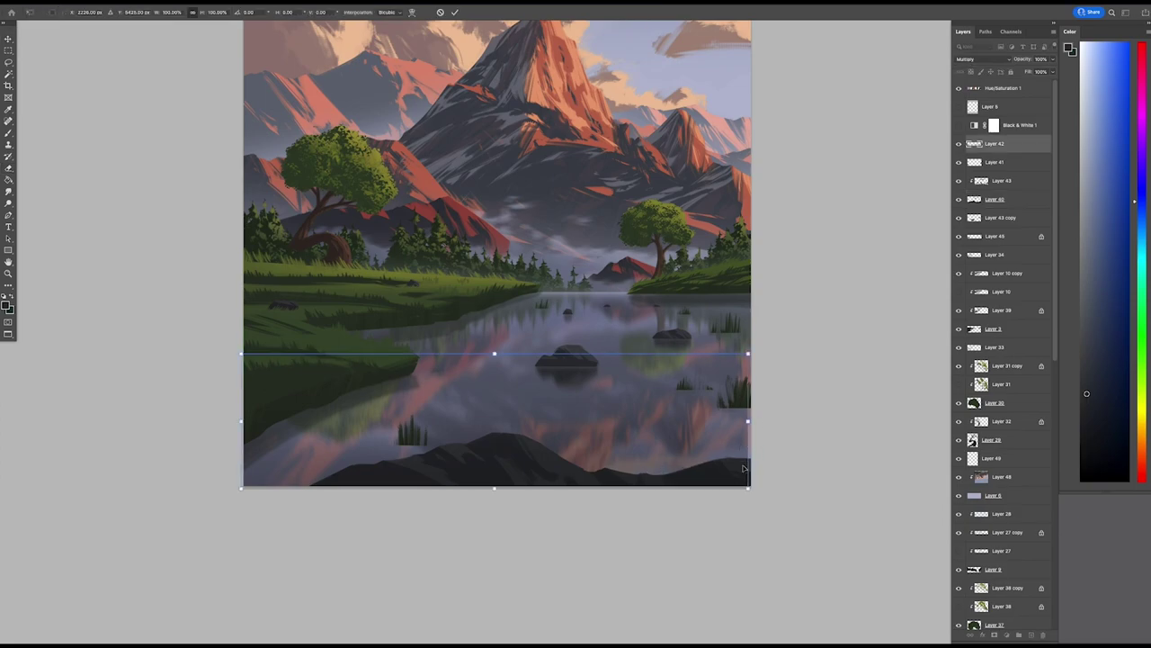
key(ctrl+t)
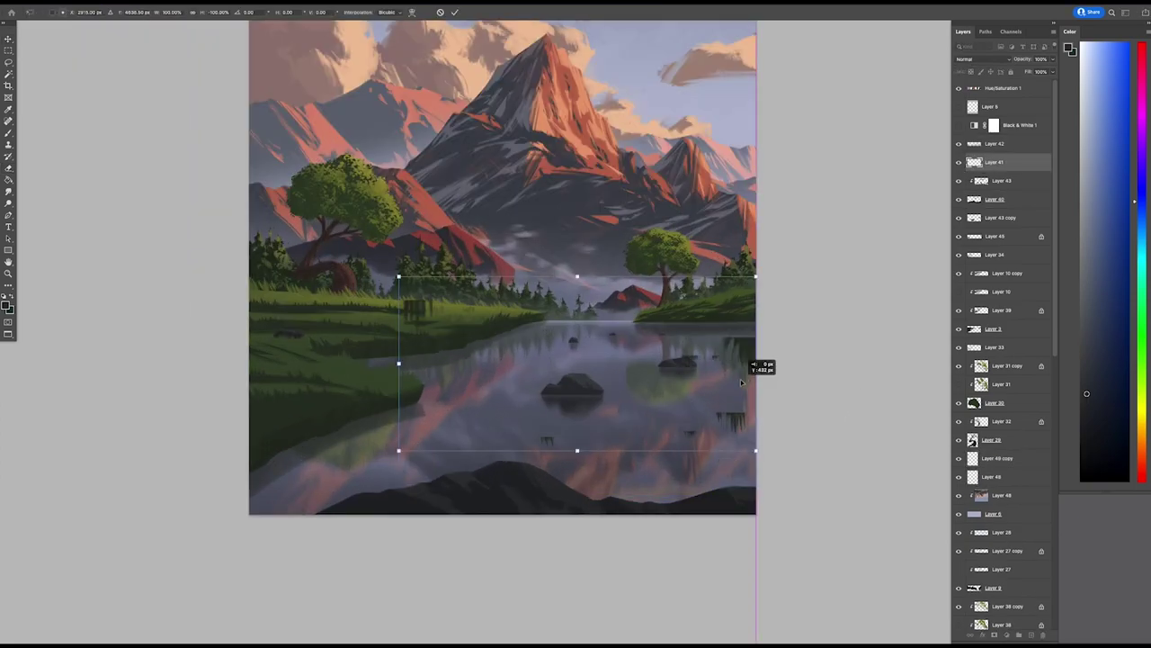
right_click(722, 418)
click(746, 601)
key(Return)
key(ctrl+j)
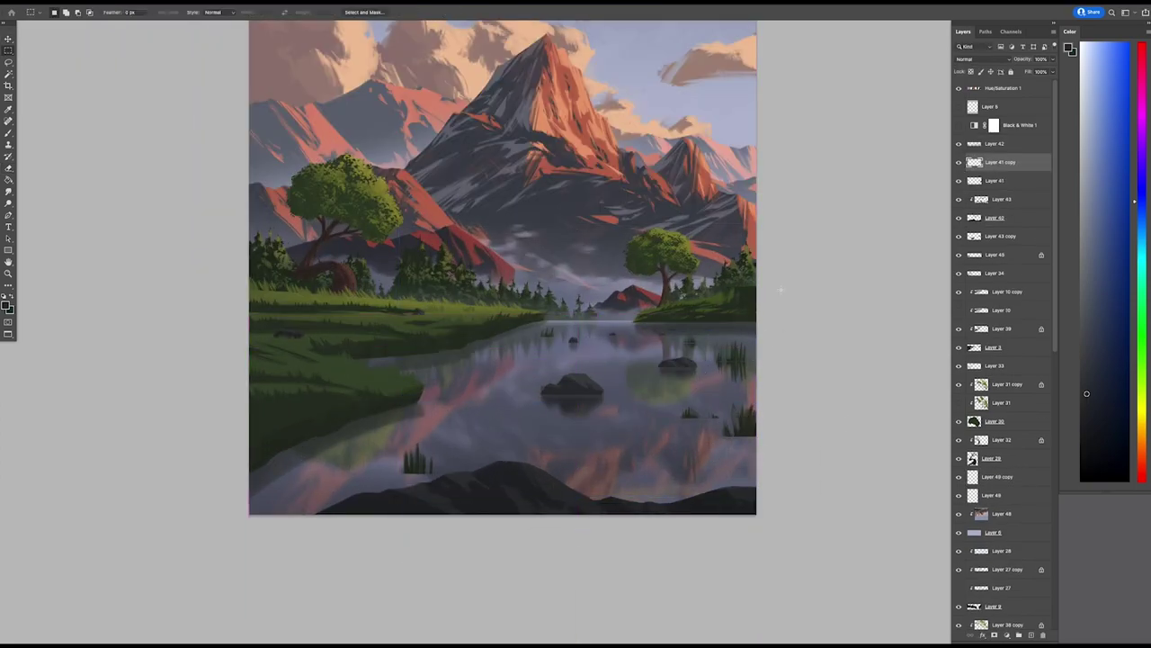
- Align the flipped reeds beneath their clumps and move Layer 41 and its copy below Layer 40
drag(706, 442, 721, 469)
key(ctrl+z)
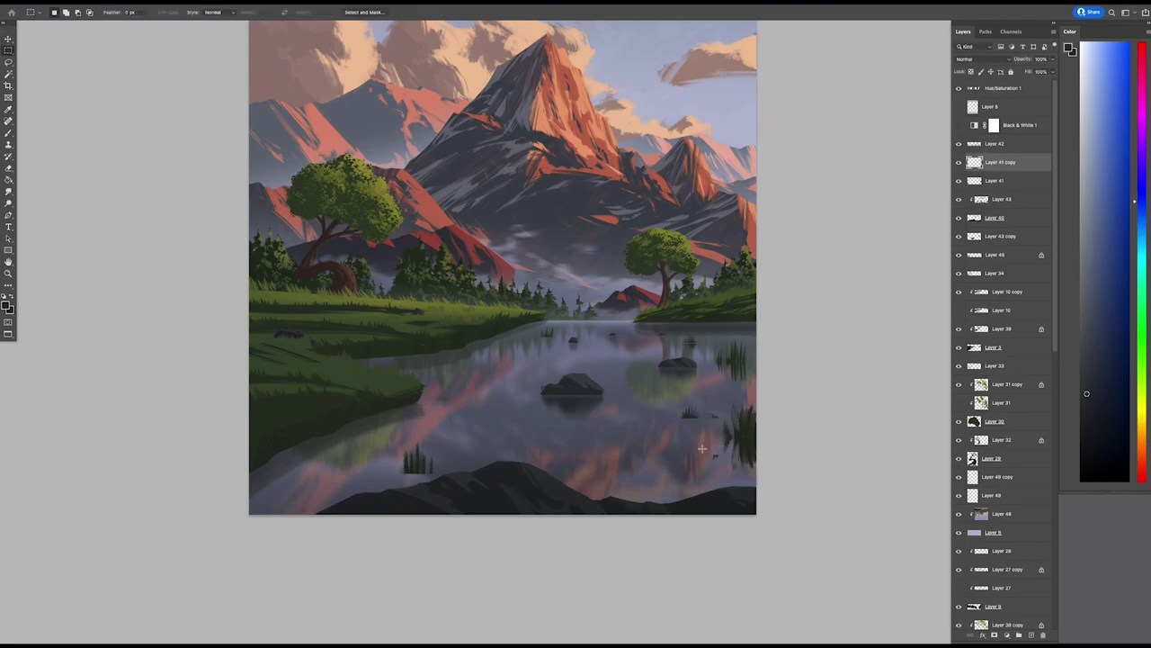
drag(414, 239, 520, 508)
key(ctrl+t)
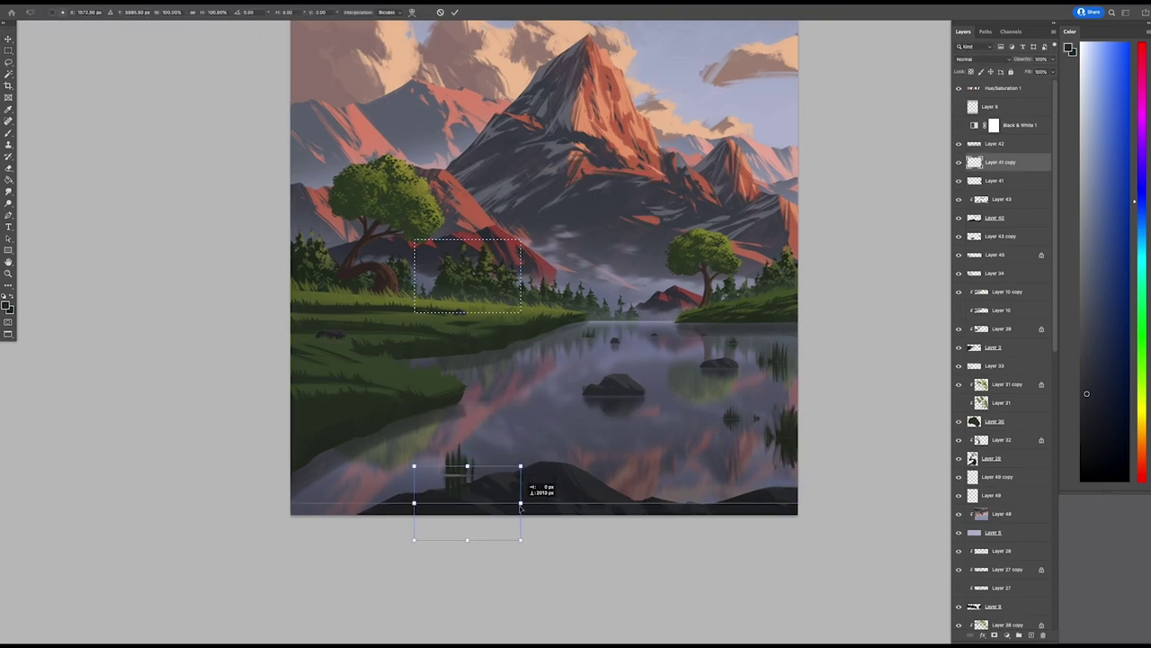
drag(998, 162, 961, 220)
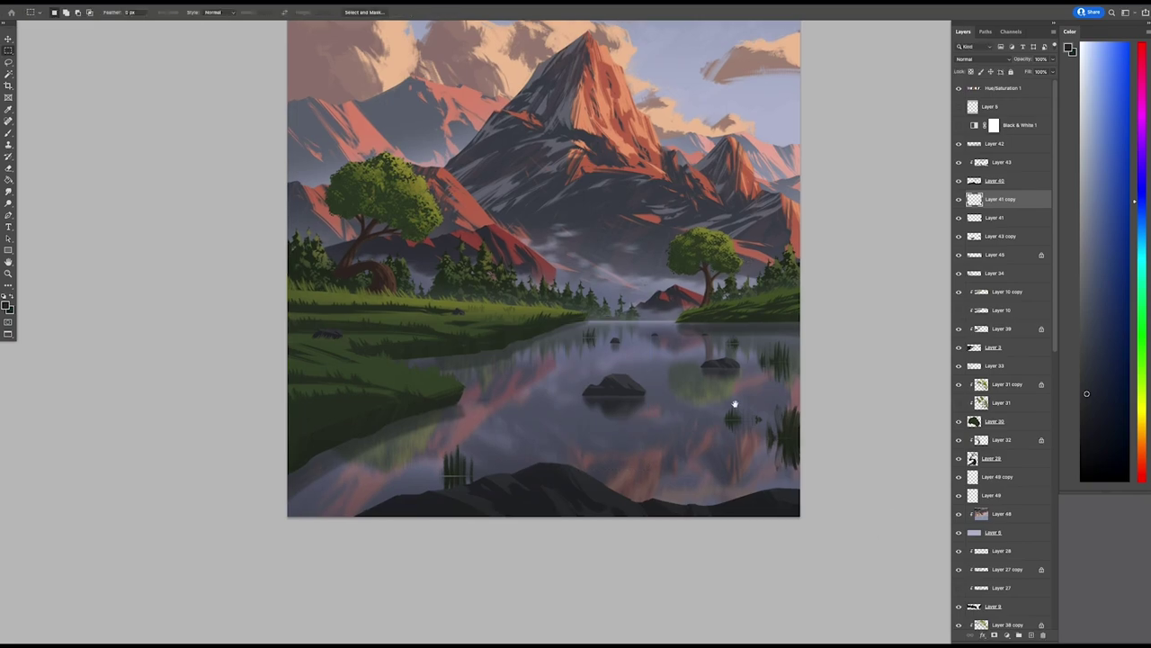
- Blur the flipped reed reflections on Layer 41 copy and lower the layer's opacity to about 77%
scroll(405, 270, up, 2)
click(220, 2)
mouse_move(214, 120)
click(359, 156)
key(Return)
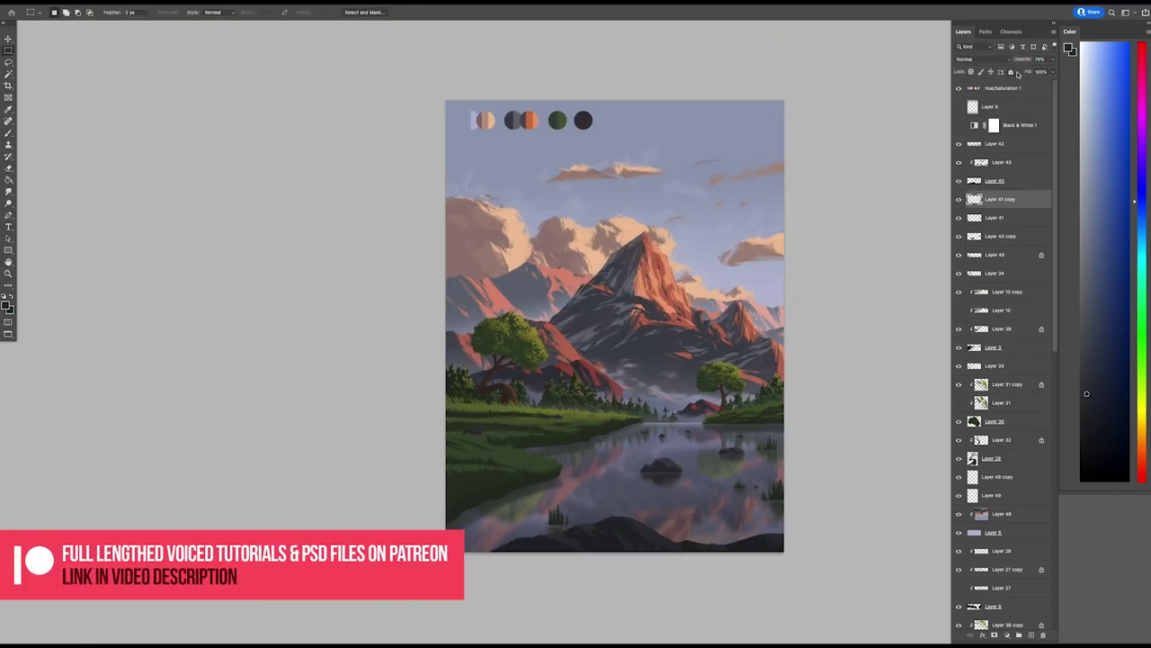
scroll(782, 407, up, 2)
click(220, 3)
click(359, 156)
key(Return)
scroll(778, 428, down, 3)
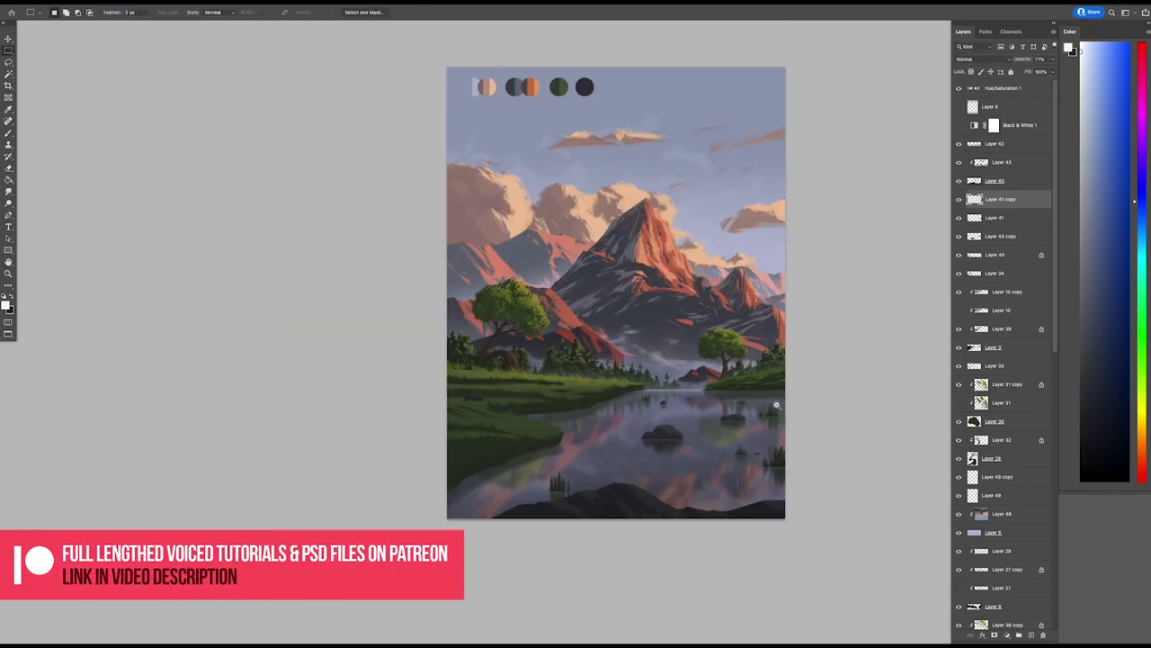
- Select the lake rocks on Layer 43 copy and adjust them with a free transform
key(v)
scroll(778, 428, up, 1)
super+click(676, 461)
scroll(676, 460, down, 2)
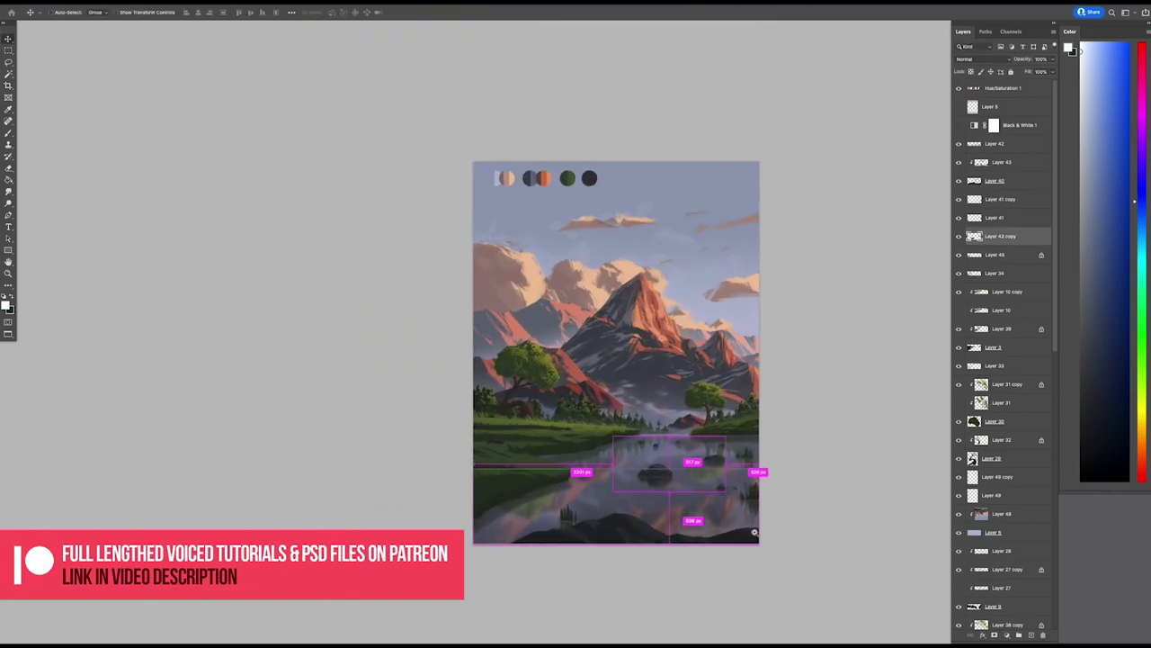
scroll(748, 550, up, 3)
scroll(748, 550, up, 2)
key(ctrl+t)
right_click(692, 444)
click(707, 504)
scroll(661, 424, down, 2)
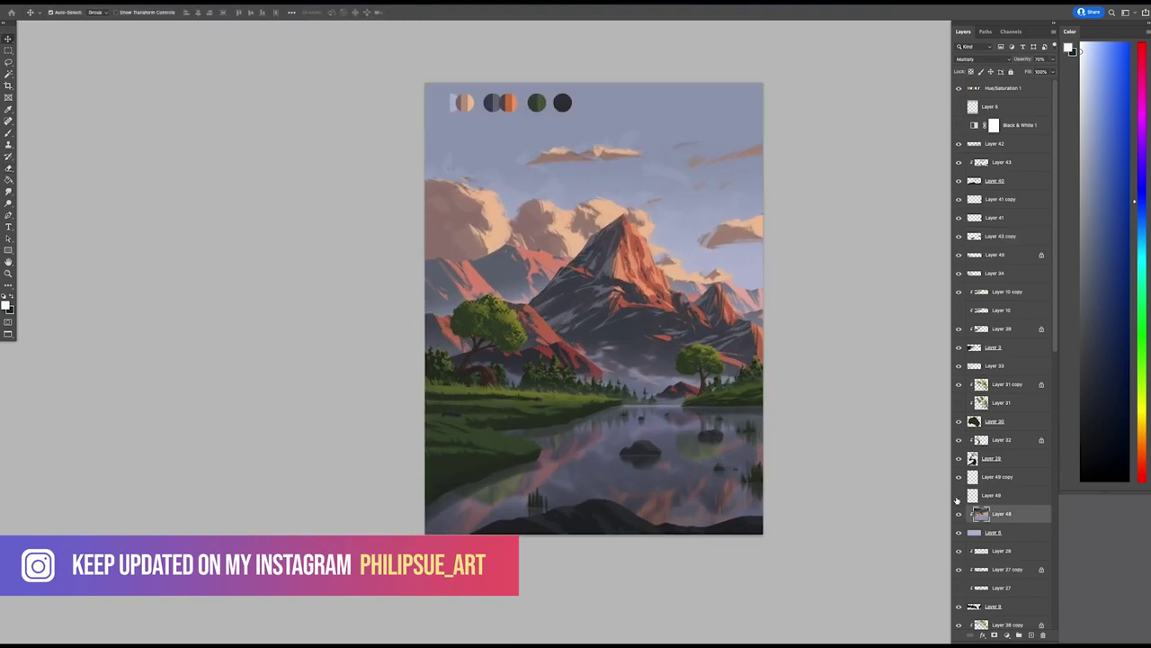
- Add a new layer above Layer 42 and paint a small flock of pale birds across the main mountain's lower slope
key(ctrl+shift+alt+n)
key(b)
right_click(630, 260)
click(1105, 438)
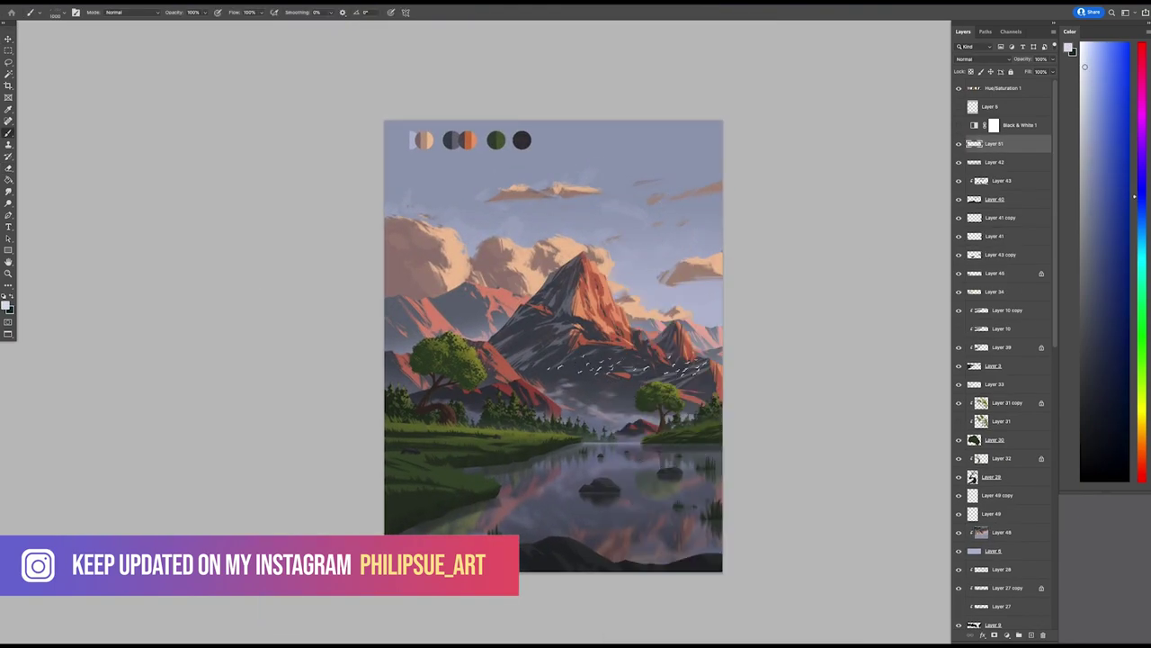
scroll(549, 364, down, 1)
scroll(540, 367, up, 2)
ctrl+click(535, 369)
right_click(530, 369)
key(Escape)
scroll(549, 365, down, 1)
scroll(562, 360, up, 2)
- Duplicate the bird flock on Layer 51, scale the copy to 72.80%, and move it into the sky above the main peak
key(v)
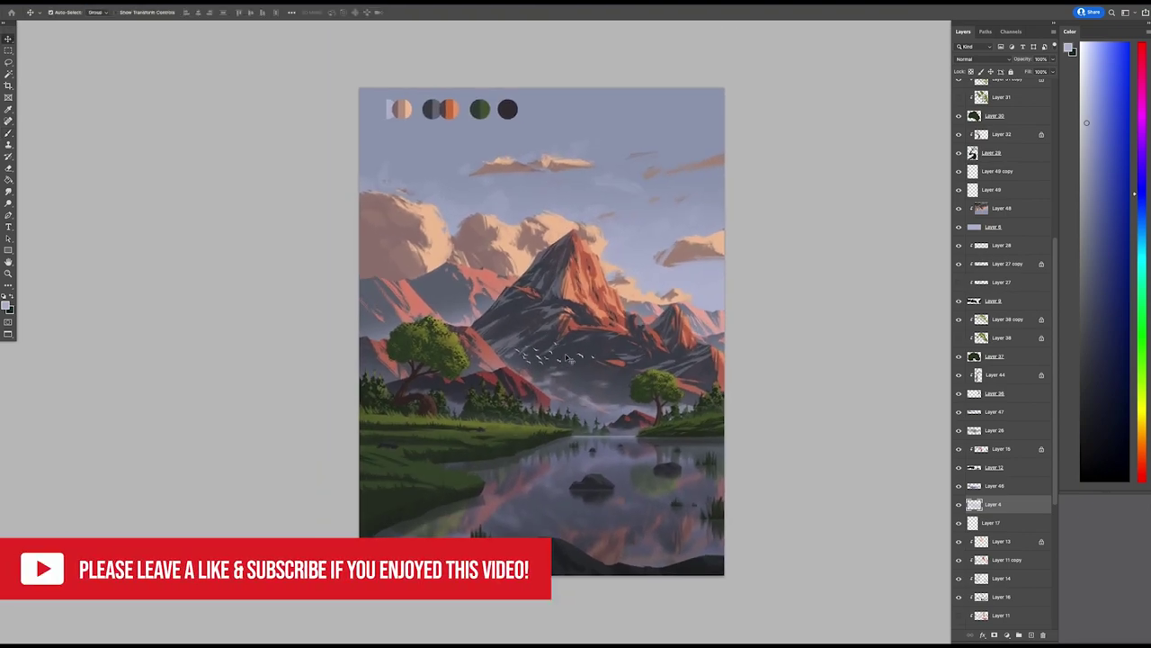
key(ctrl+j)
key(ctrl+t)
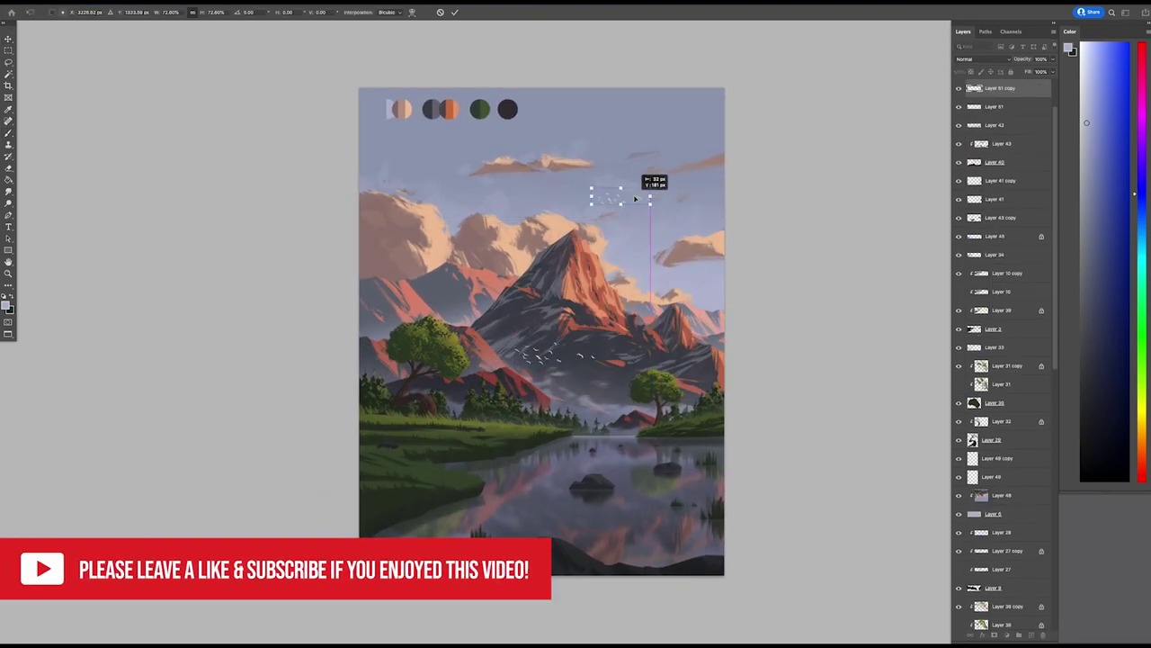